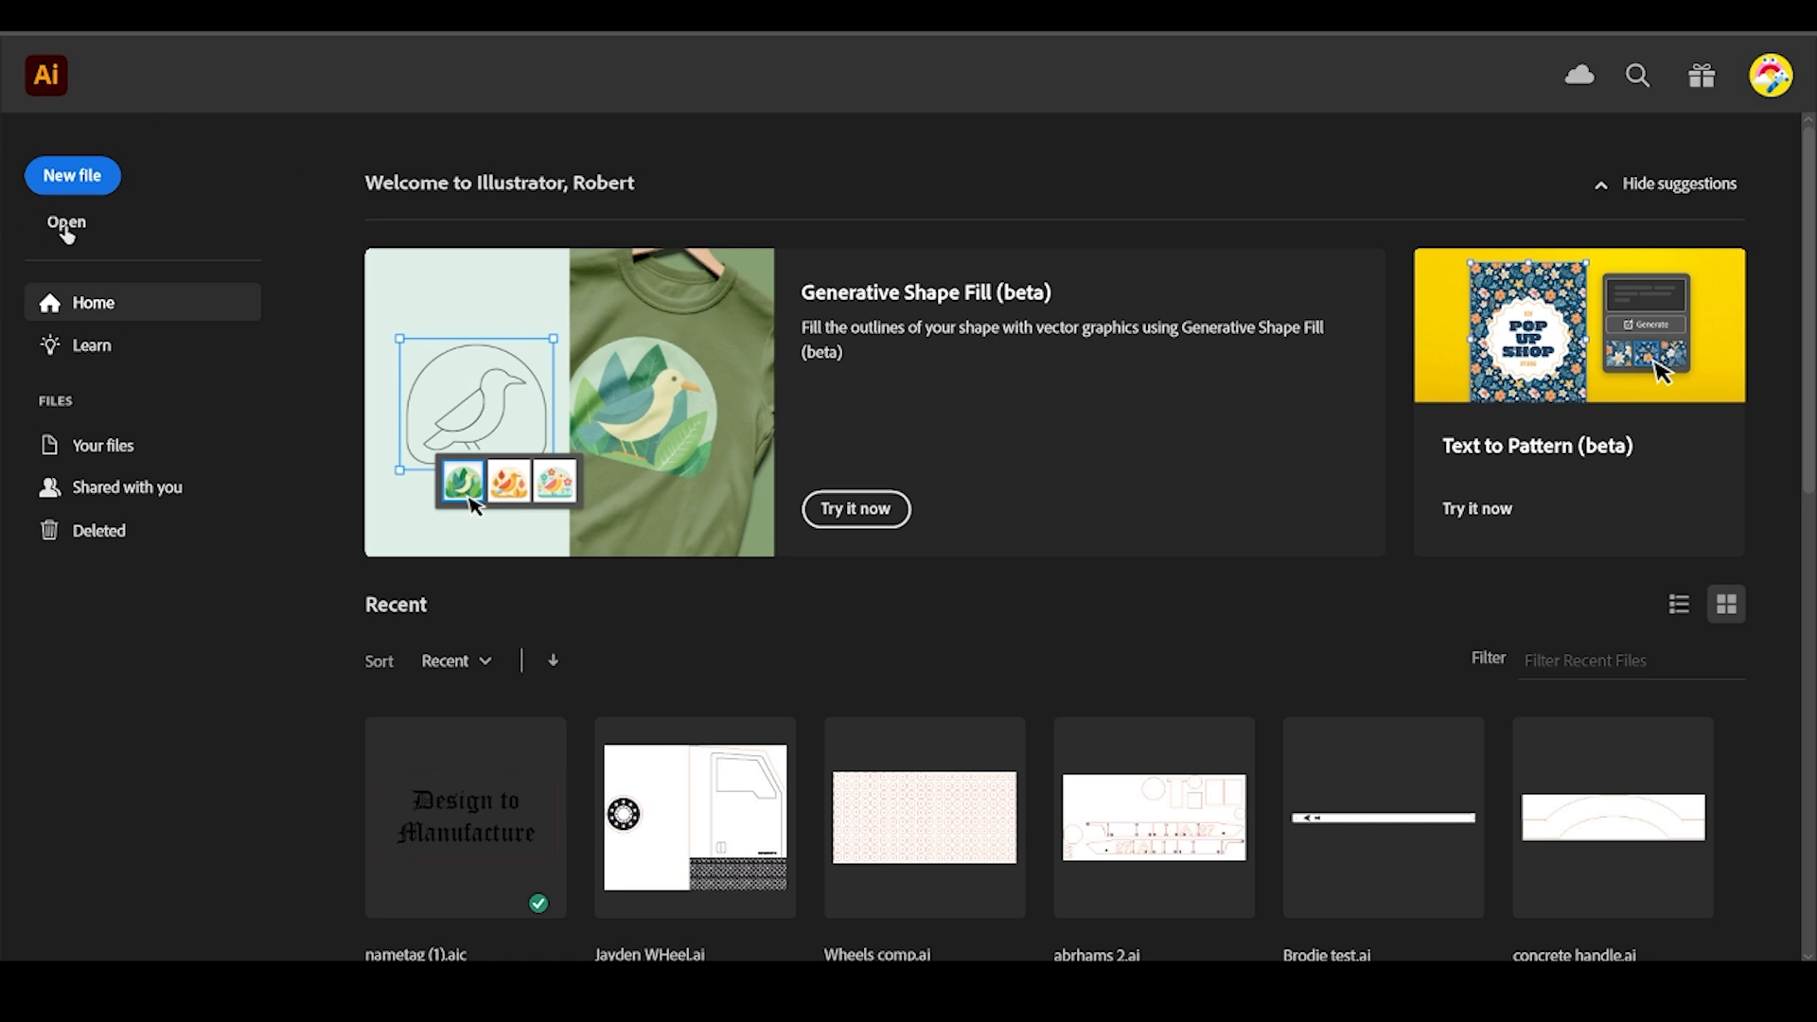
# Start a new document based on the A4 print preset
pyautogui.click(102, 176)
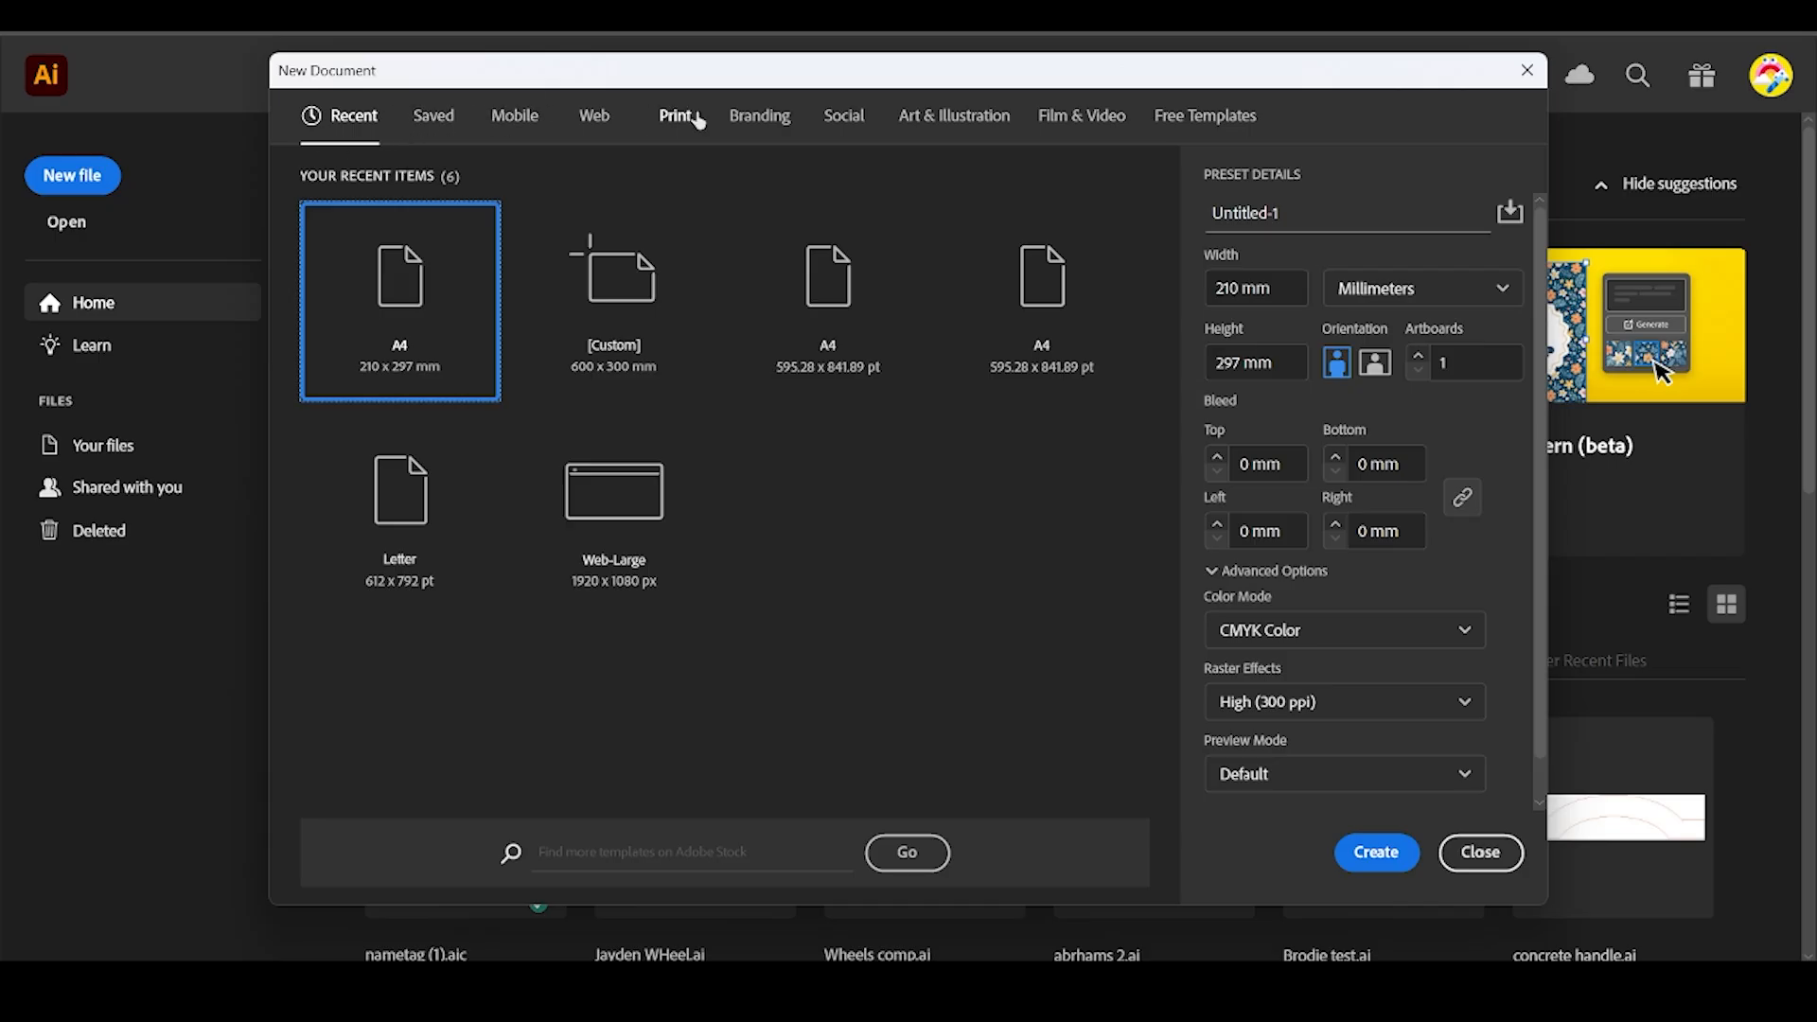
pyautogui.click(688, 122)
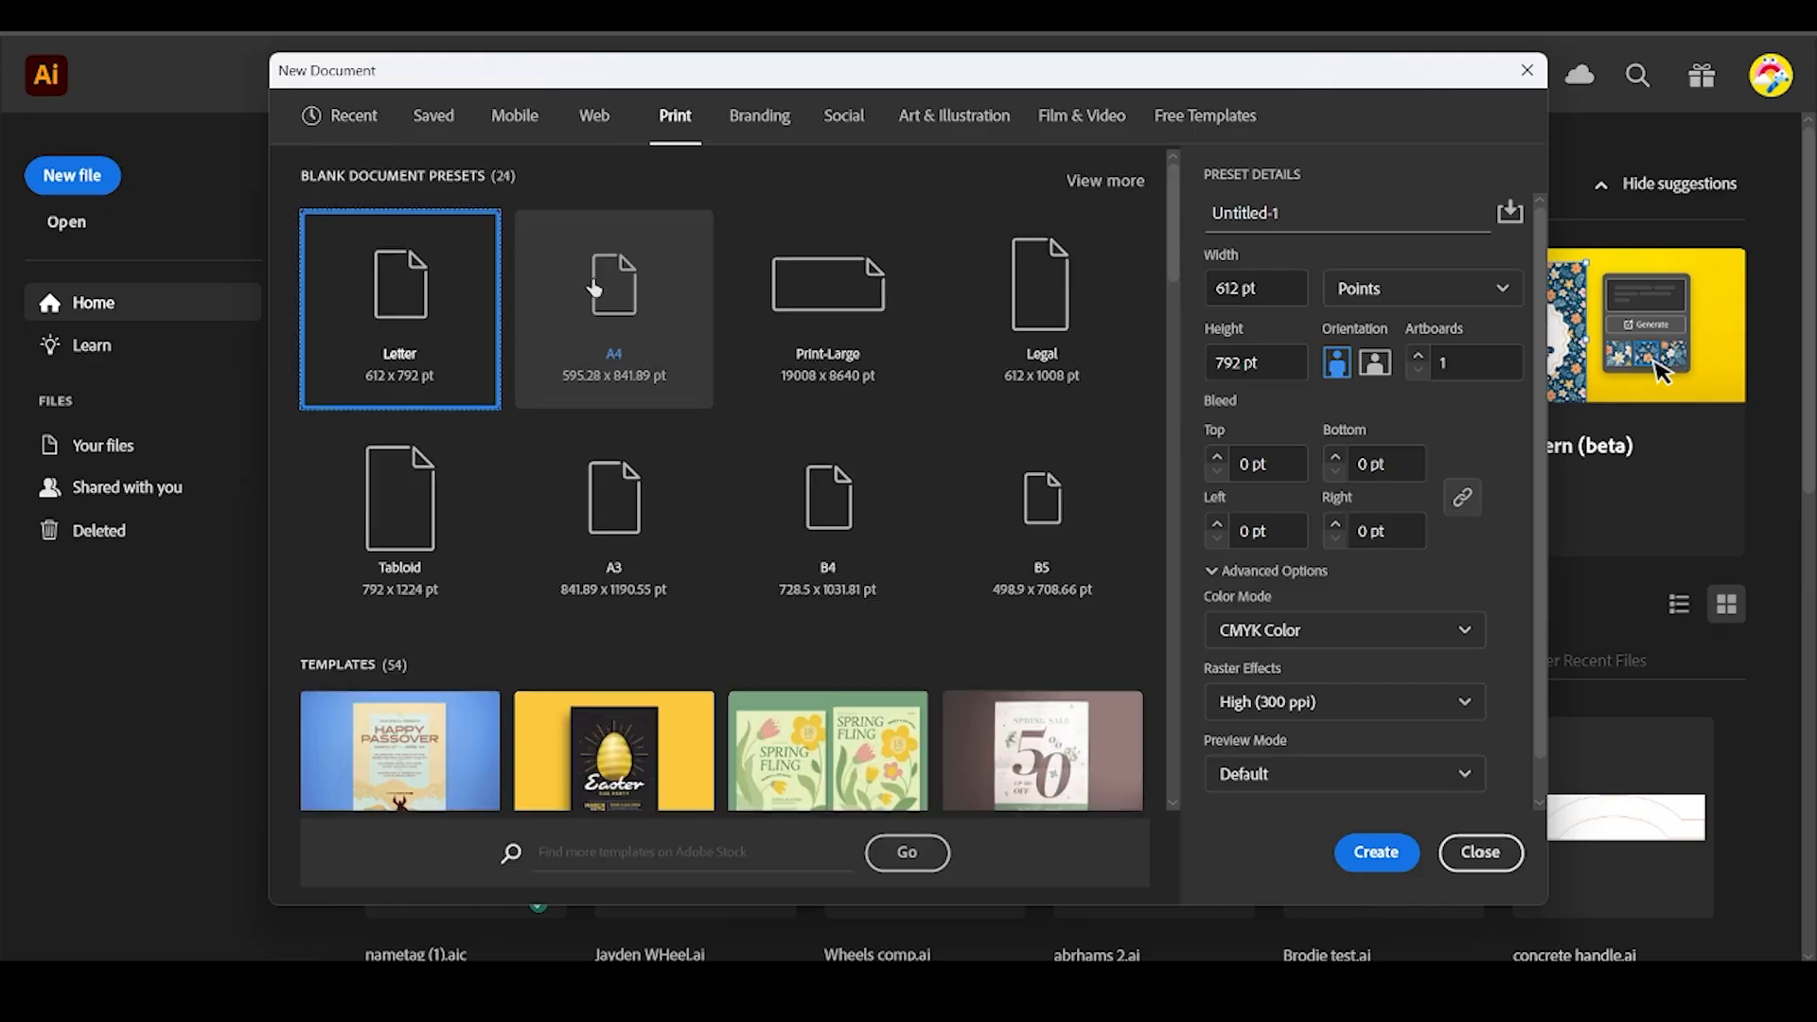
pyautogui.click(594, 290)
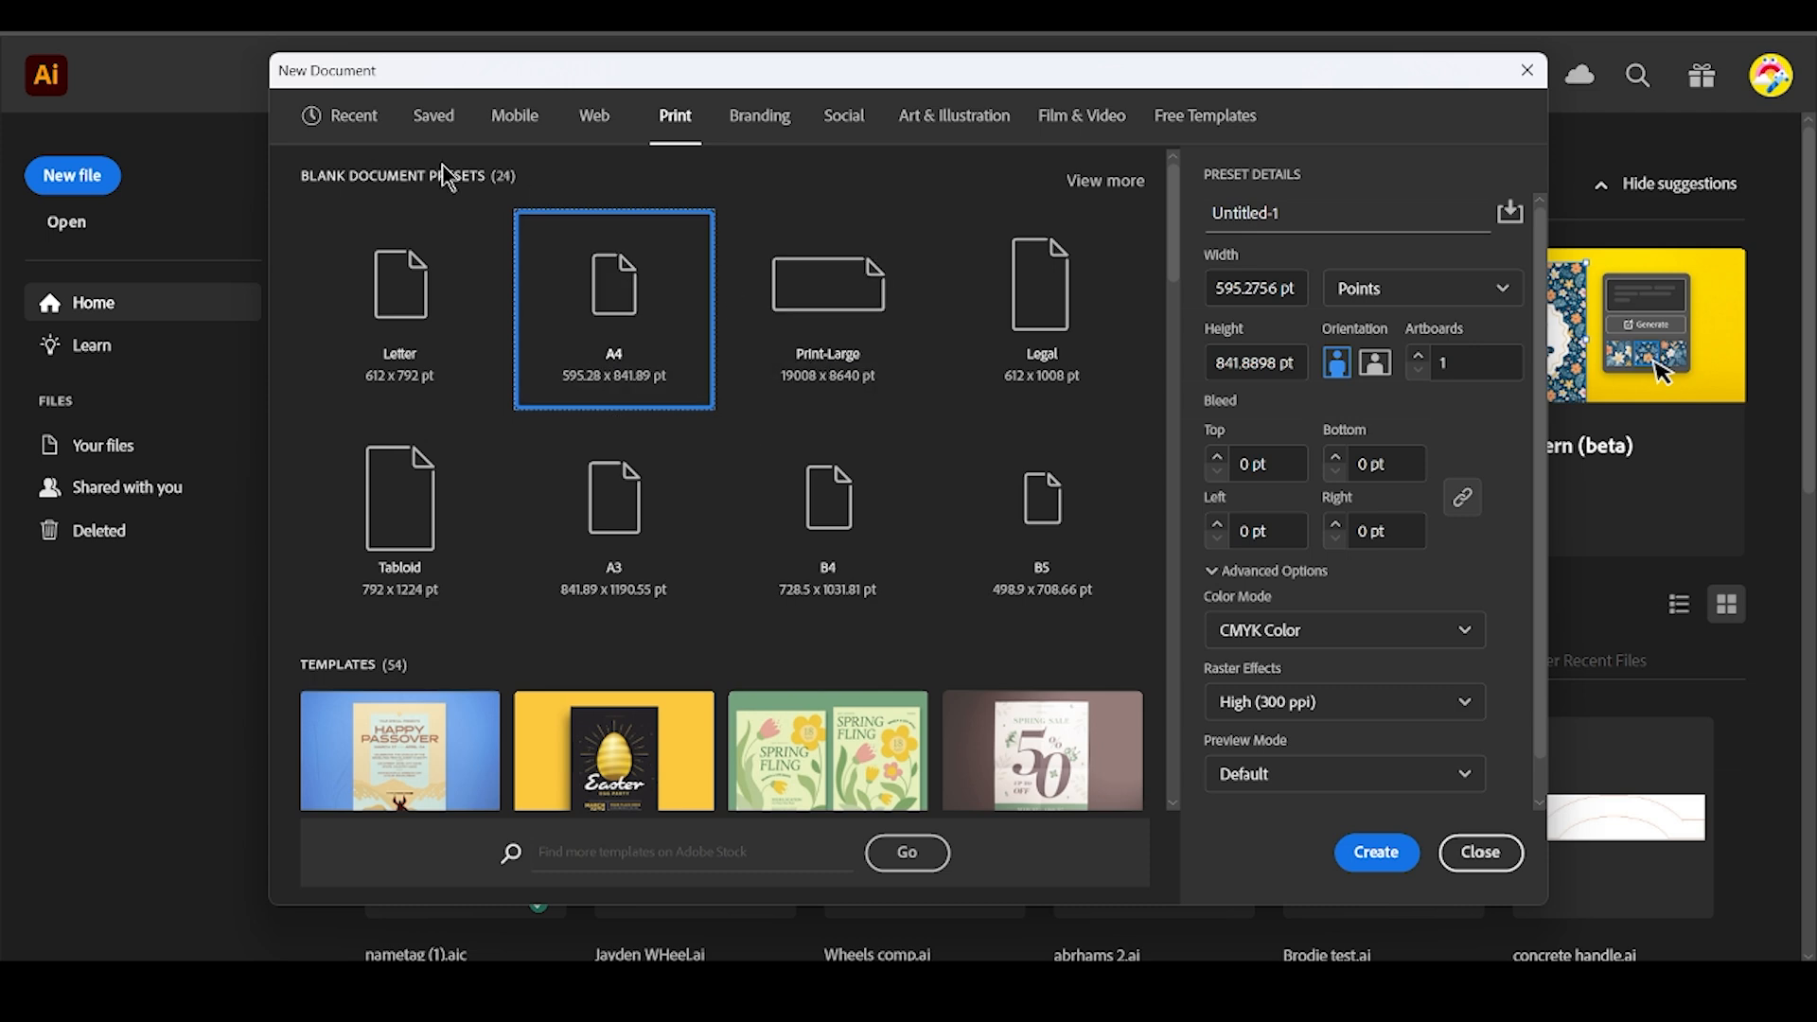
pyautogui.click(346, 116)
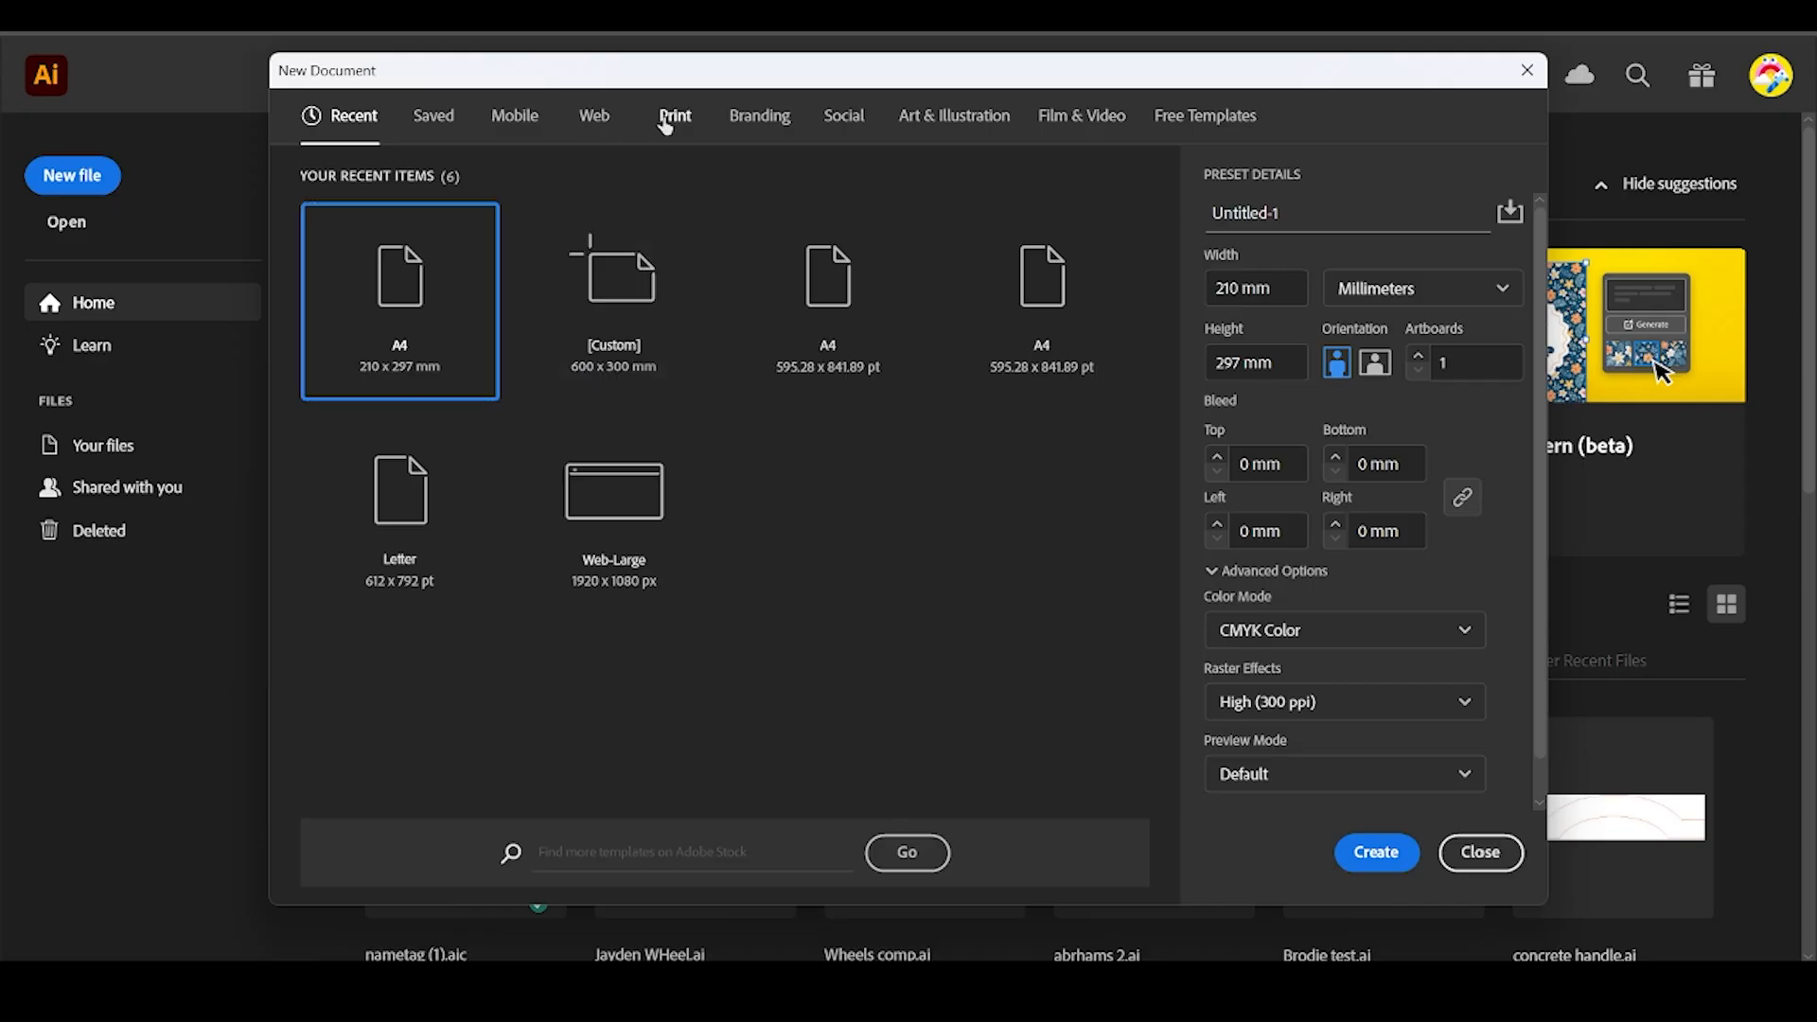
pyautogui.click(665, 121)
pyautogui.click(606, 274)
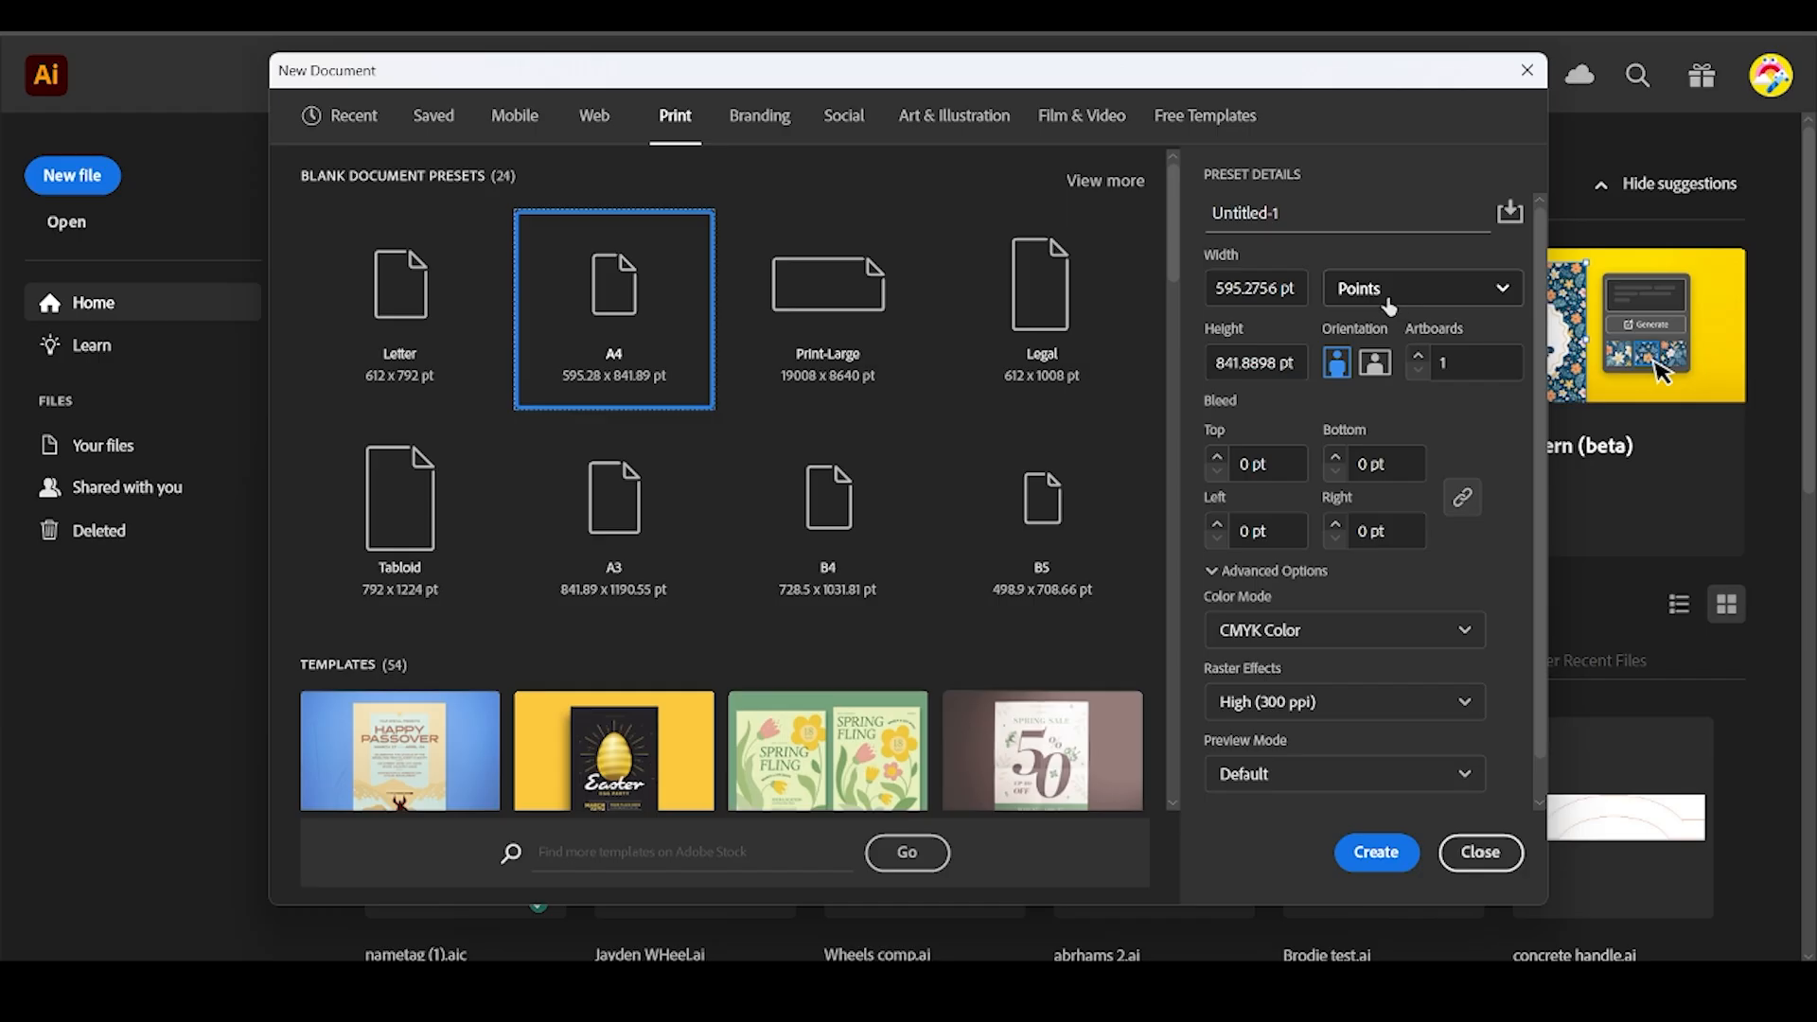
# Set the new document's units to millimeters
pyautogui.click(1356, 293)
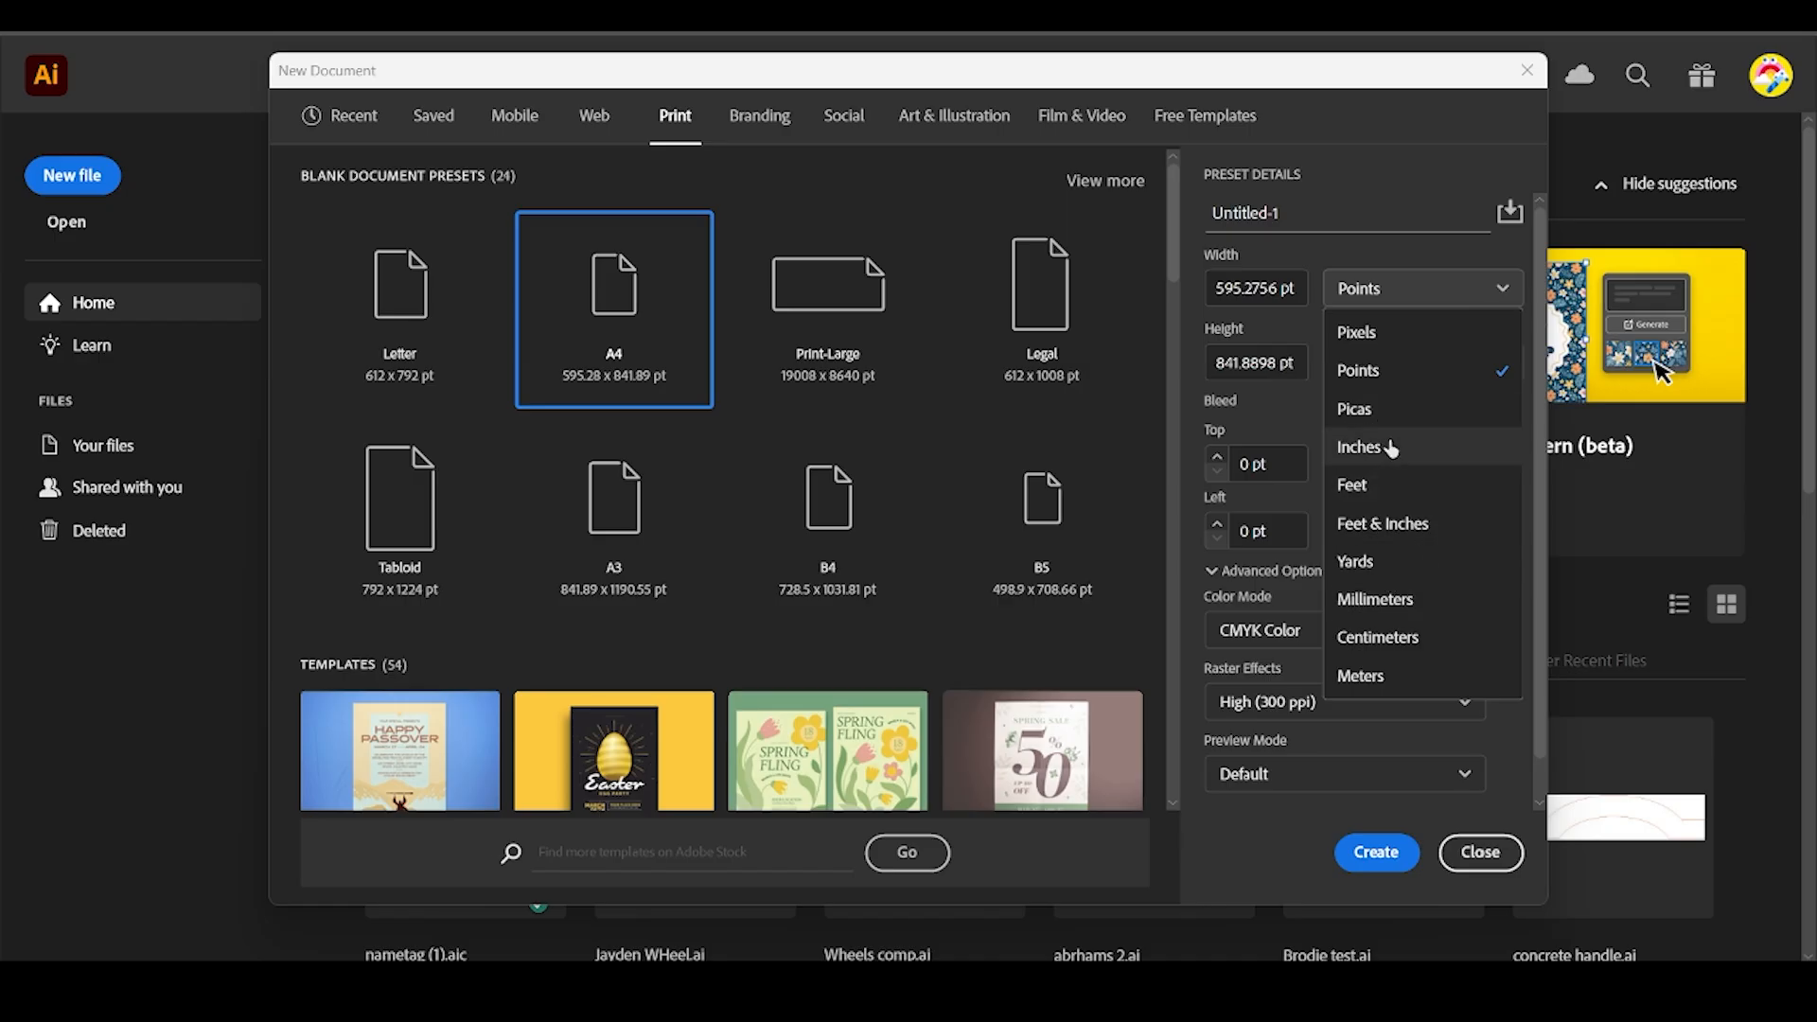
pyautogui.click(1379, 600)
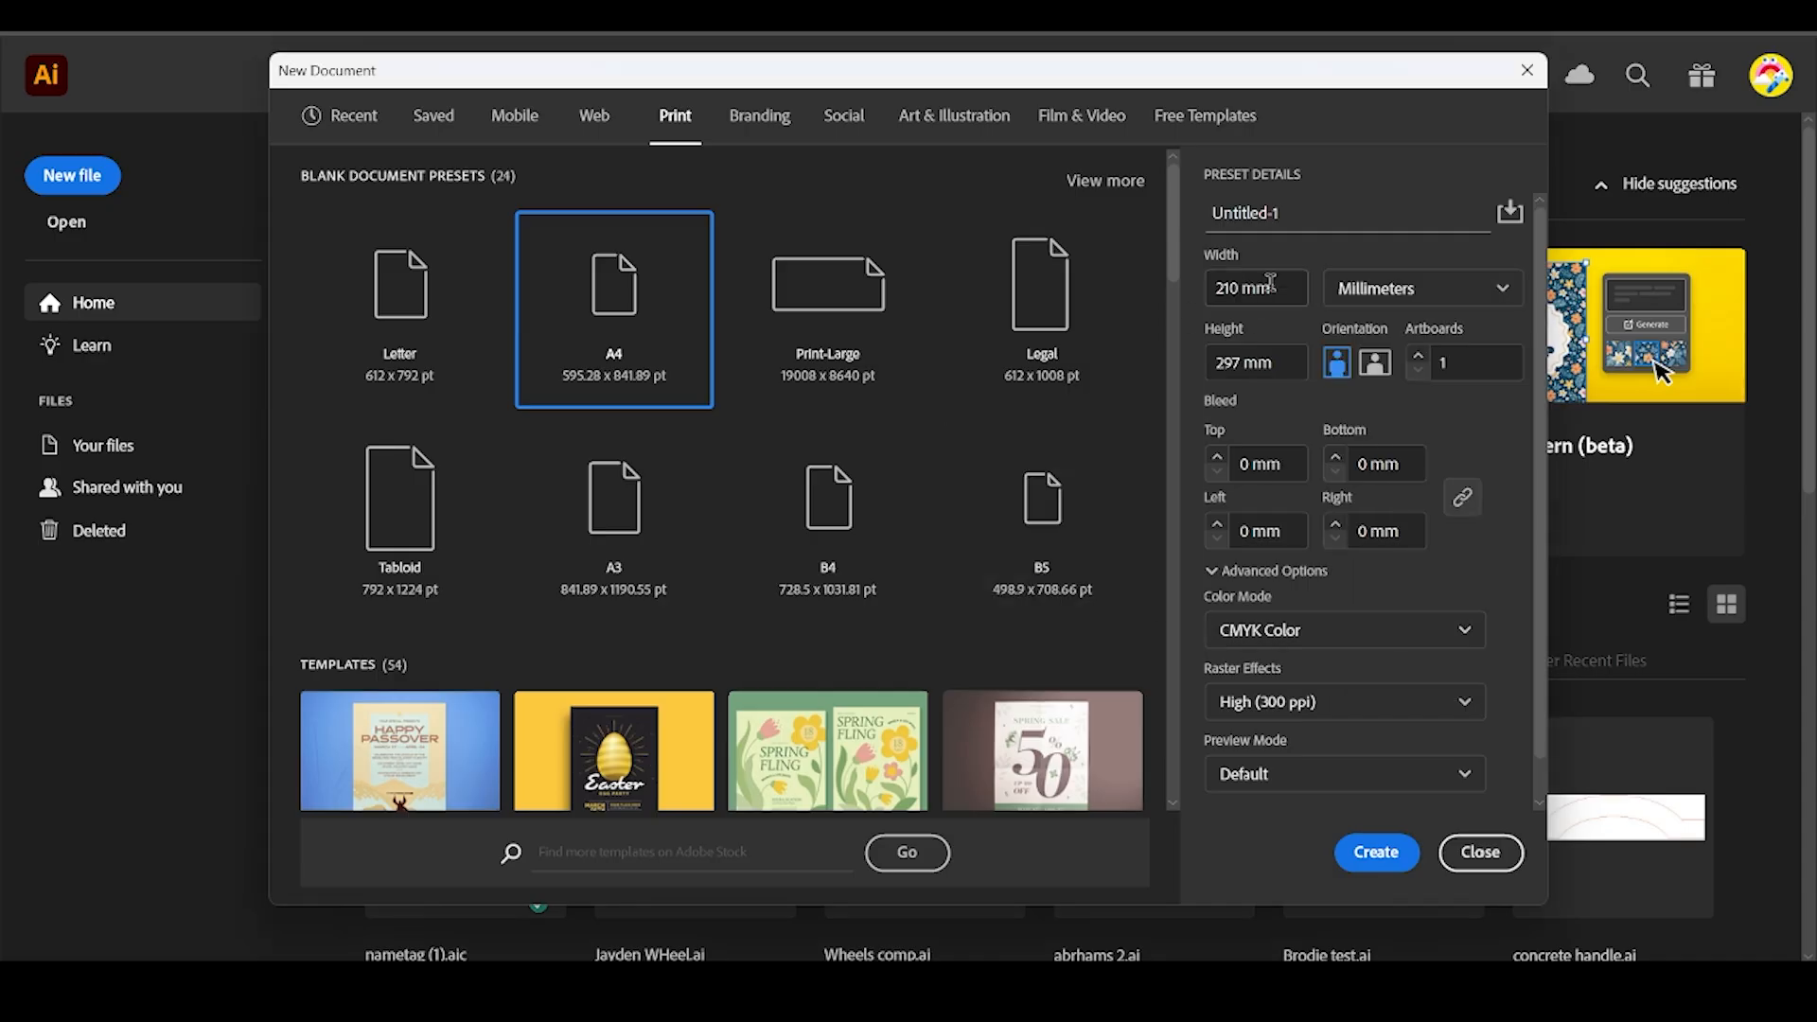
pyautogui.click(1400, 289)
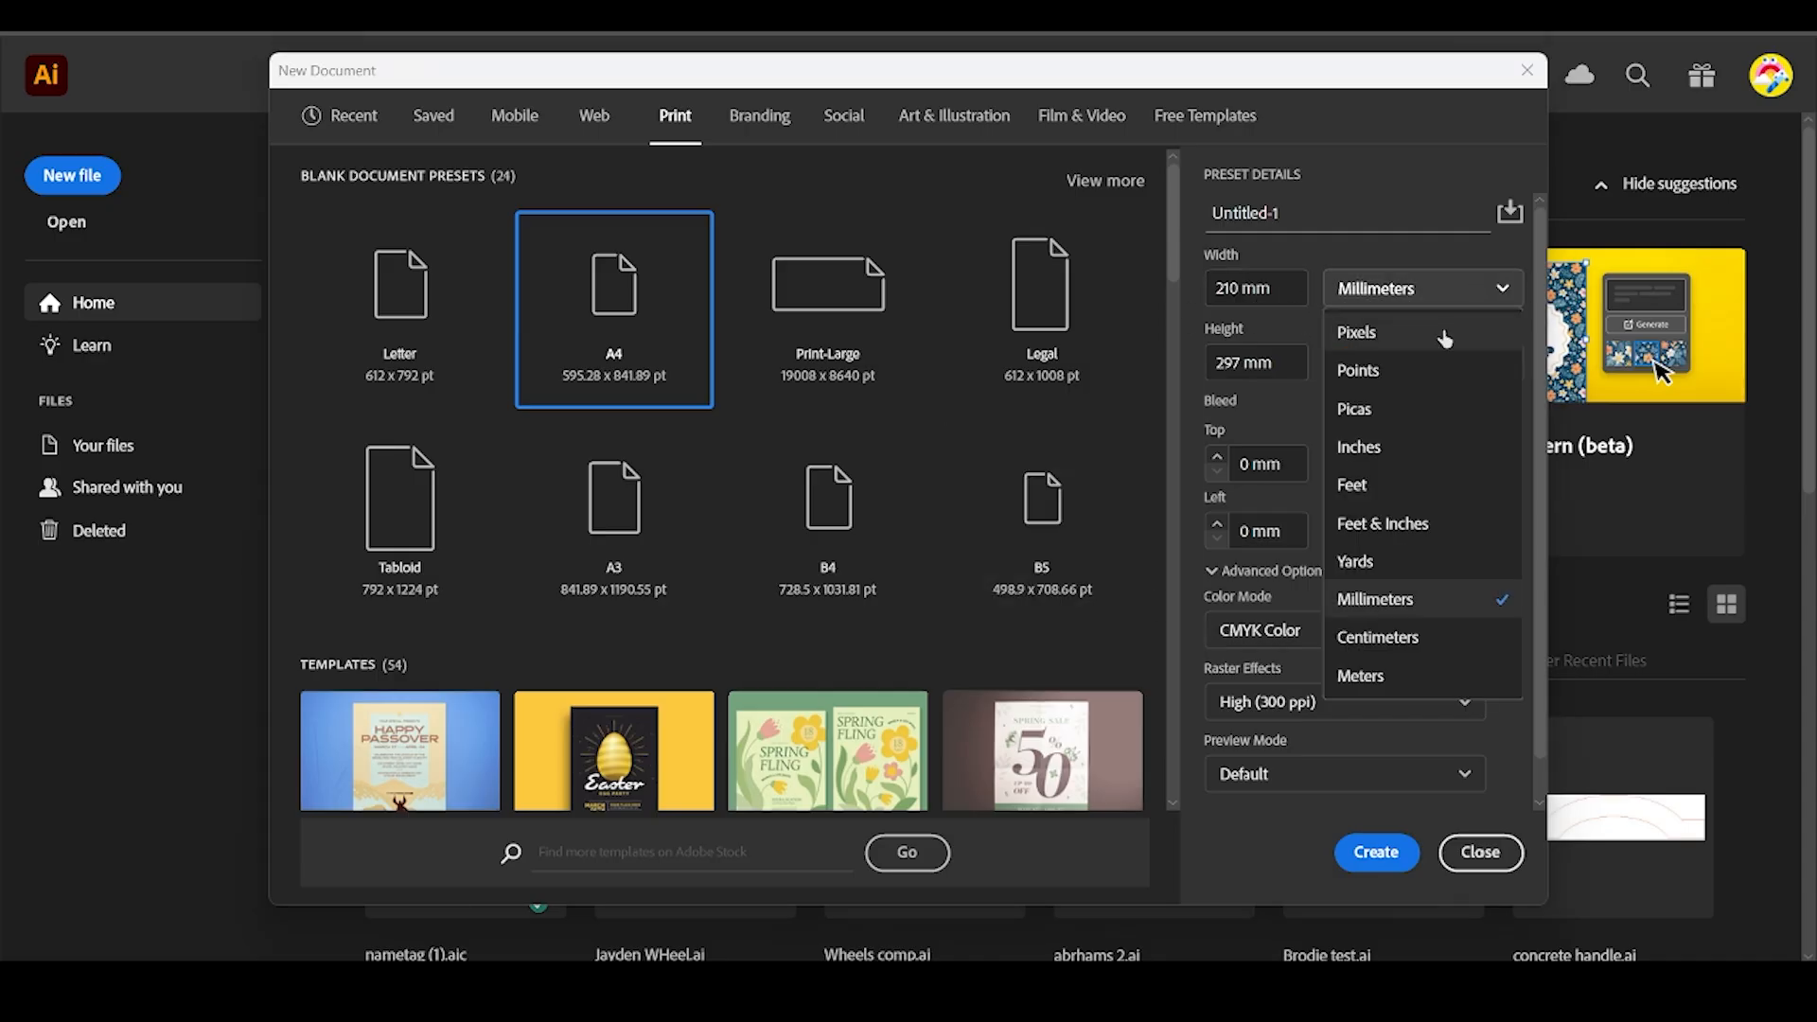
pyautogui.click(1418, 371)
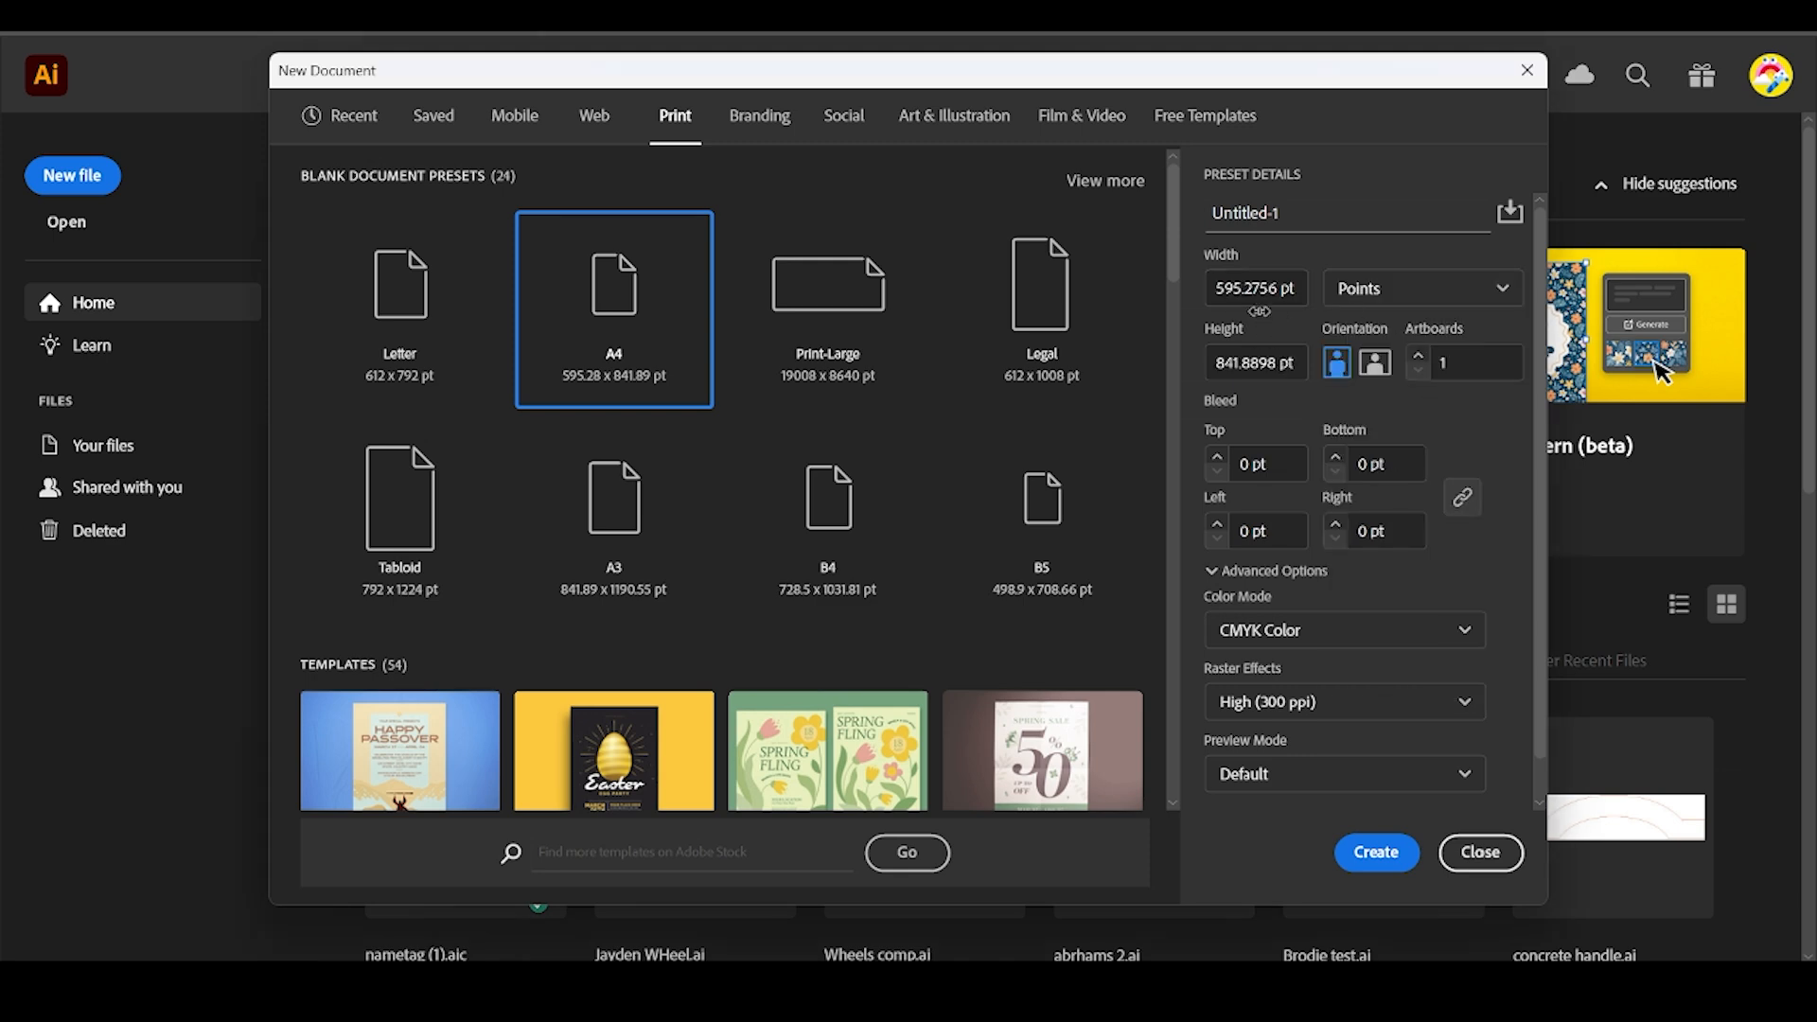
pyautogui.click(1411, 301)
pyautogui.click(1374, 599)
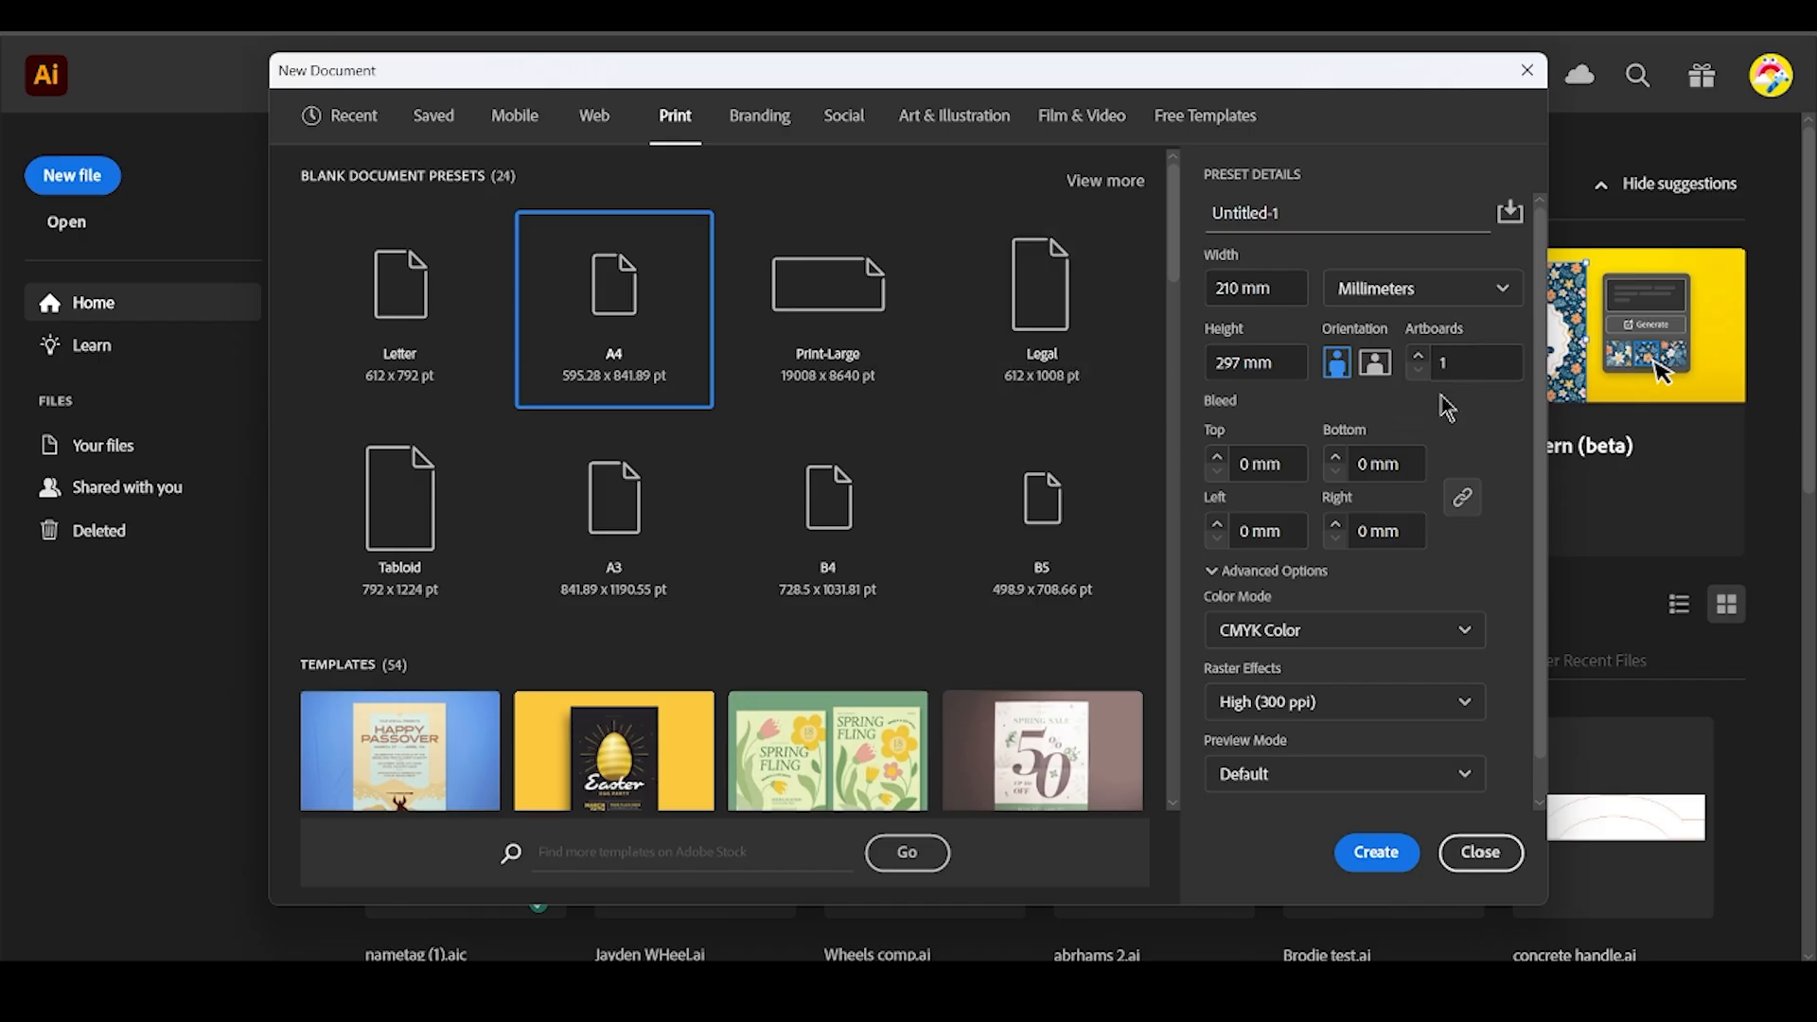
# Keep the CMYK color mode and create the A4 document
pyautogui.scroll(-1, 1283, 423)
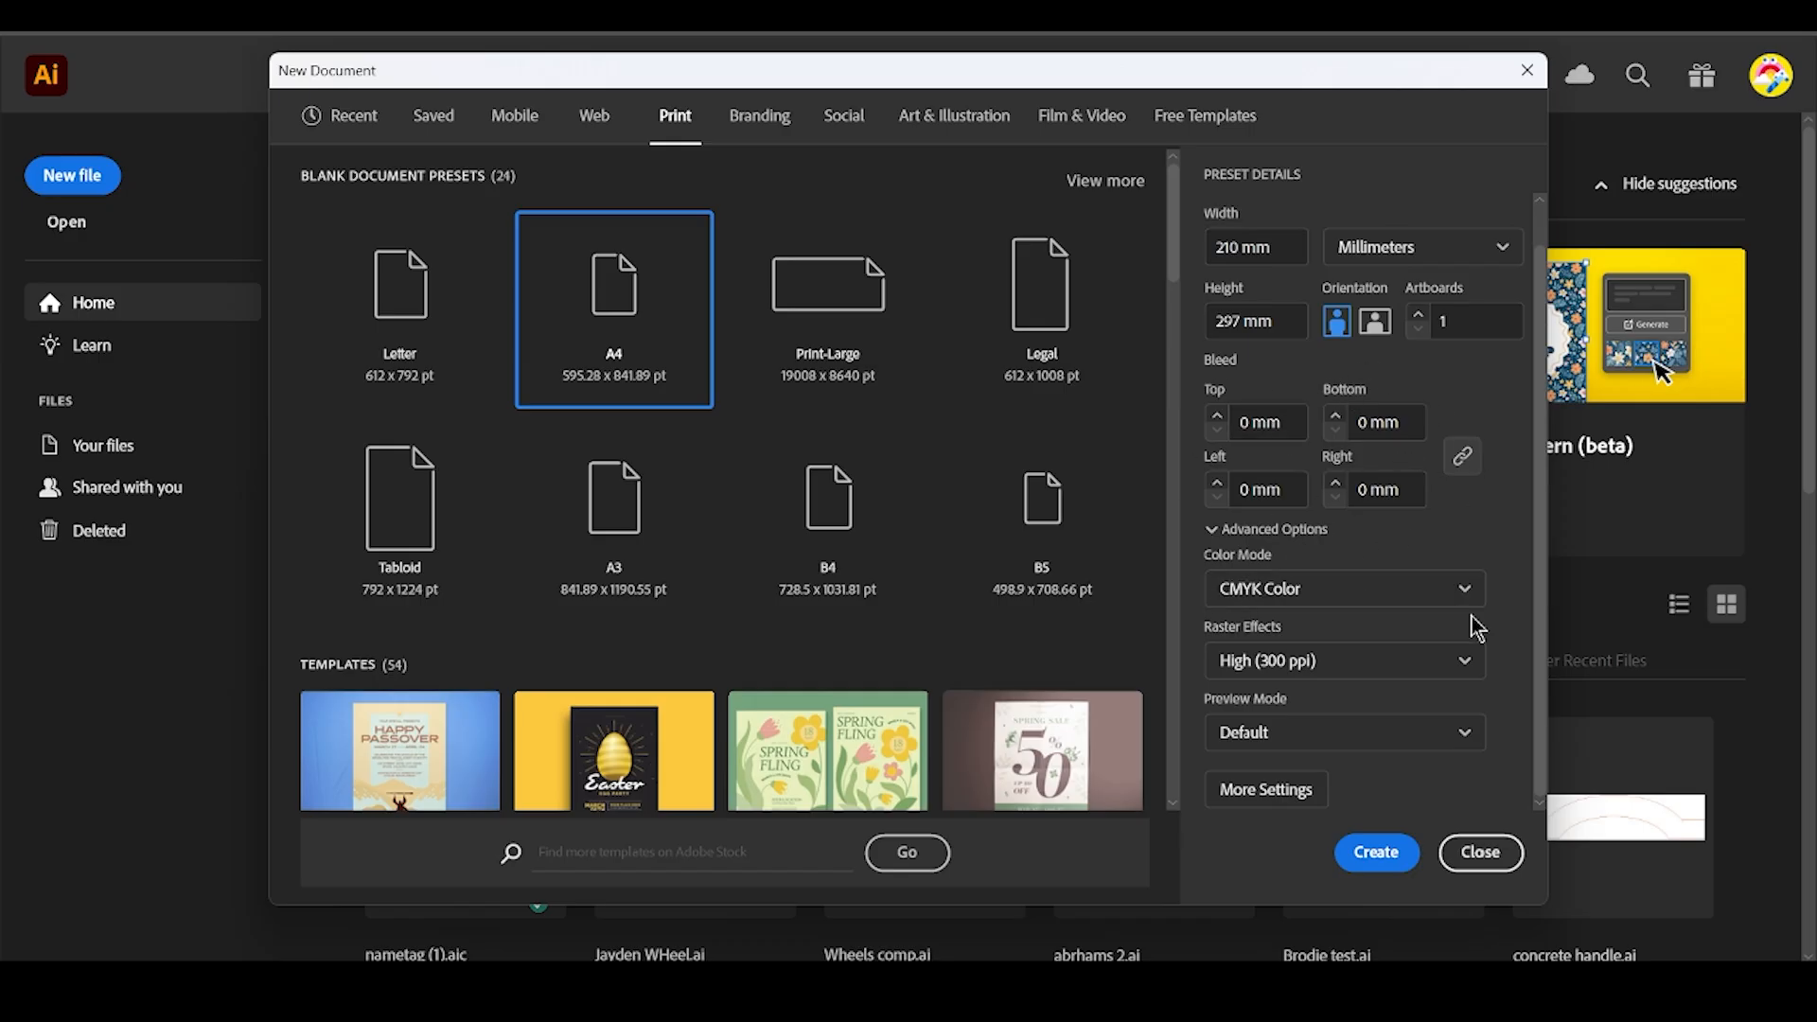
pyautogui.click(1257, 597)
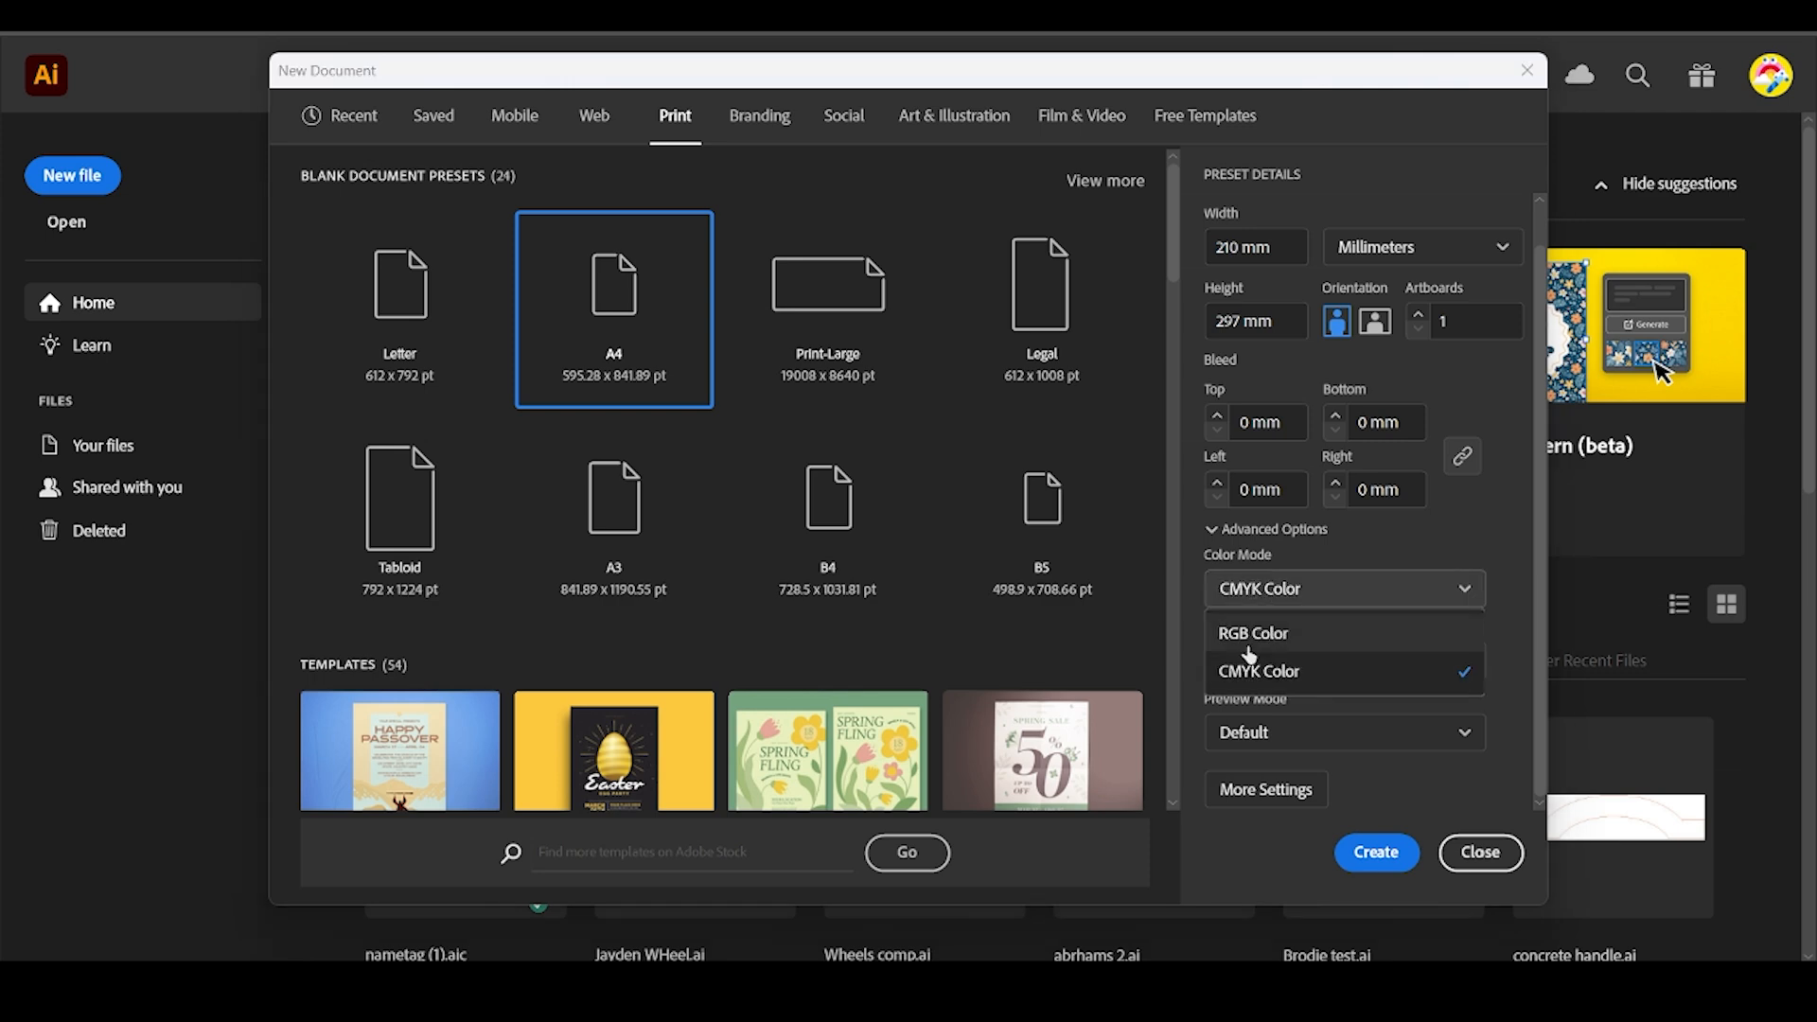
pyautogui.click(1480, 528)
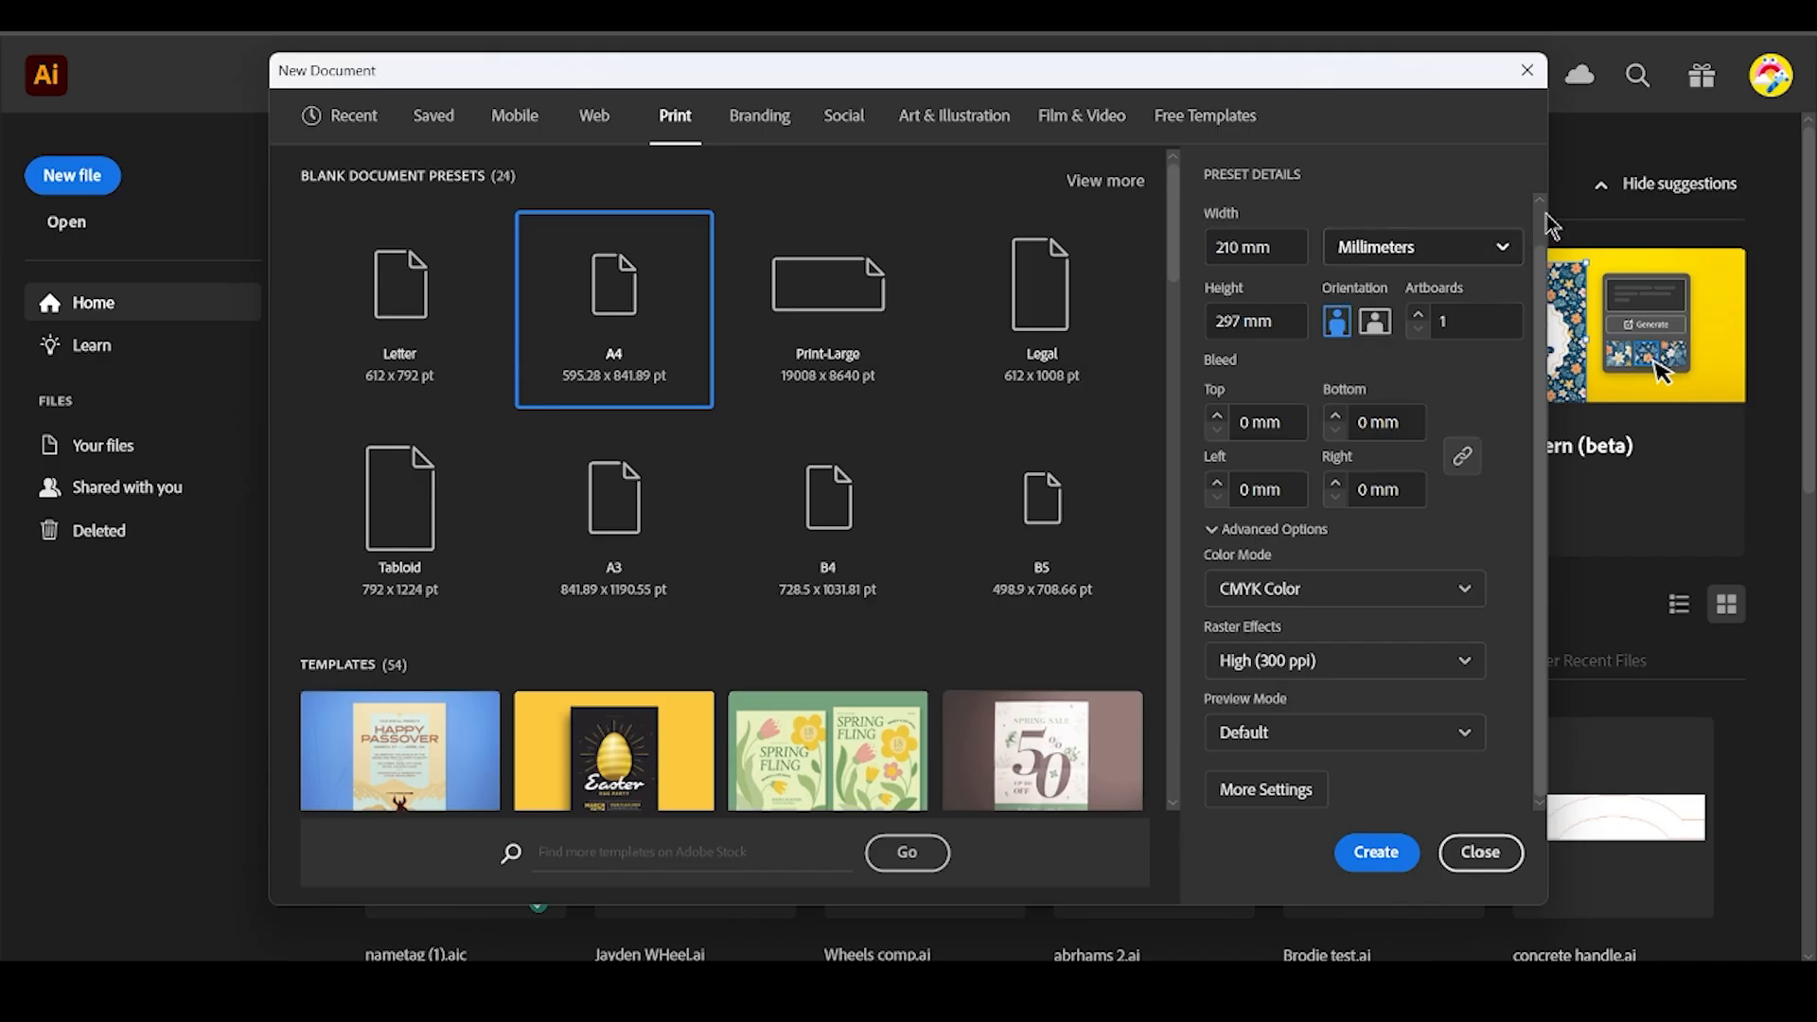
pyautogui.click(1376, 859)
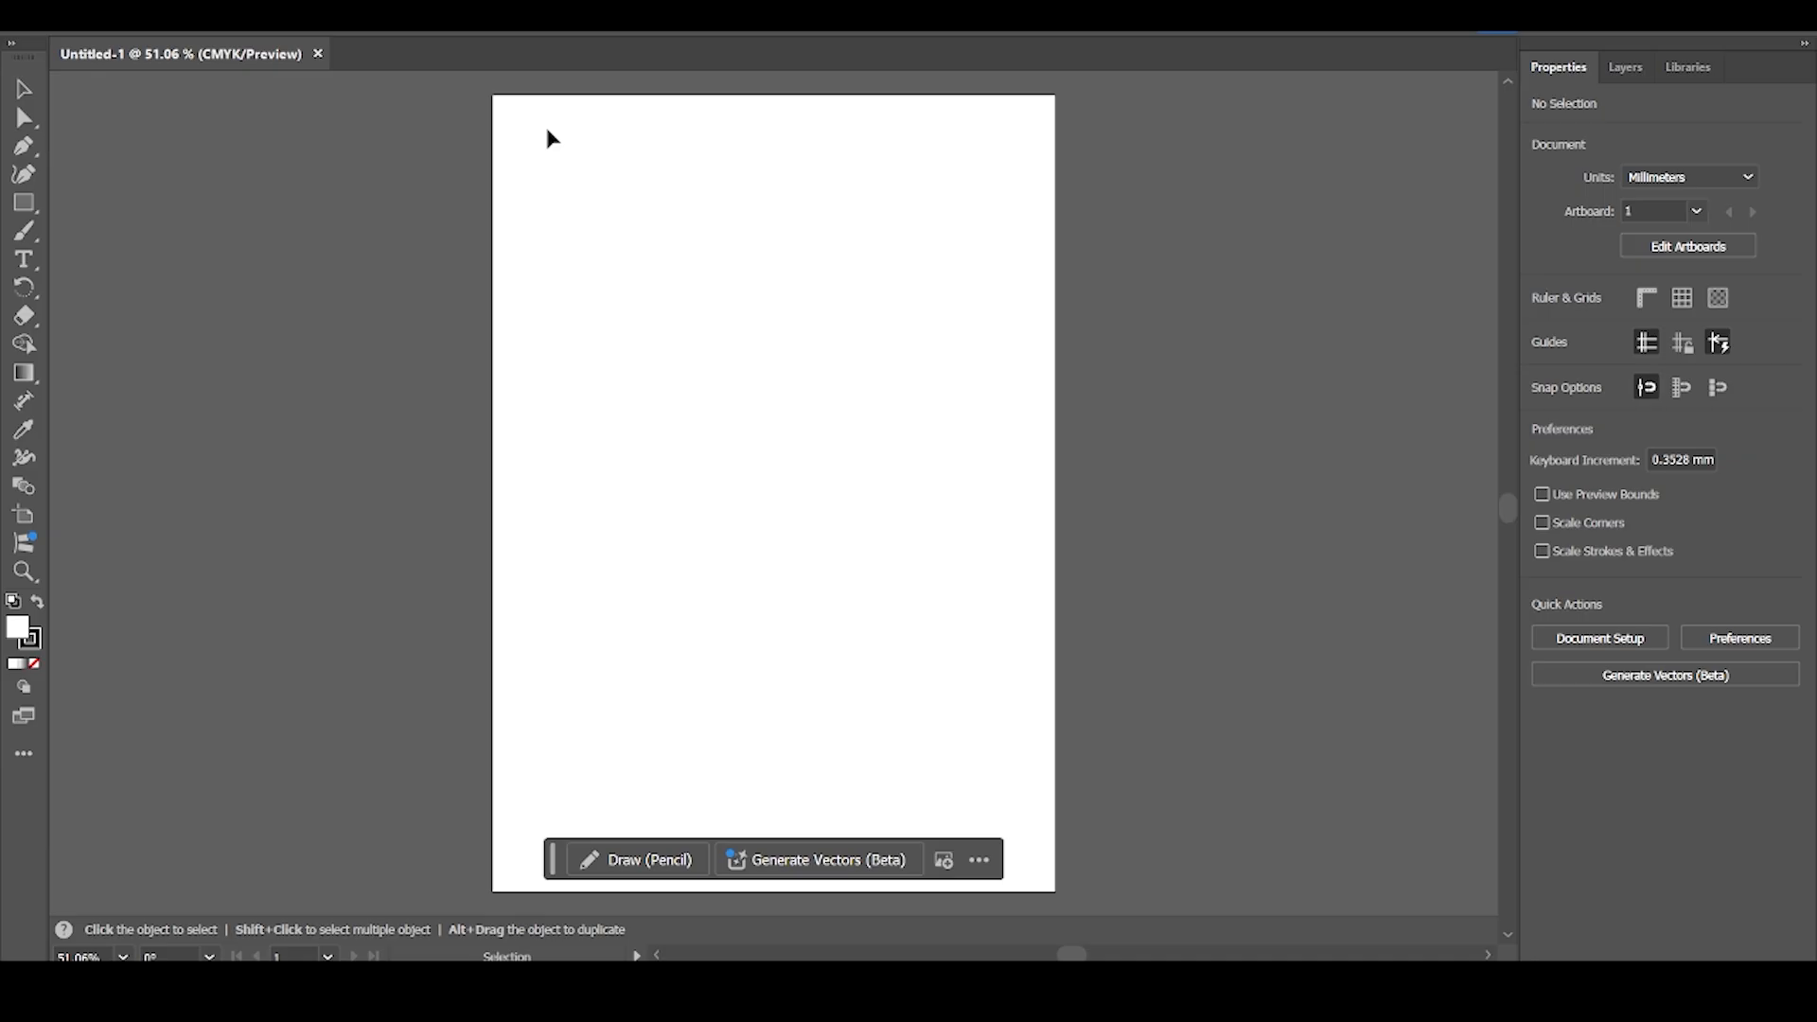
# Draw a rectangle about 52 mm wide and 23 mm high near the artboard's upper-left corner
pyautogui.click(25, 216)
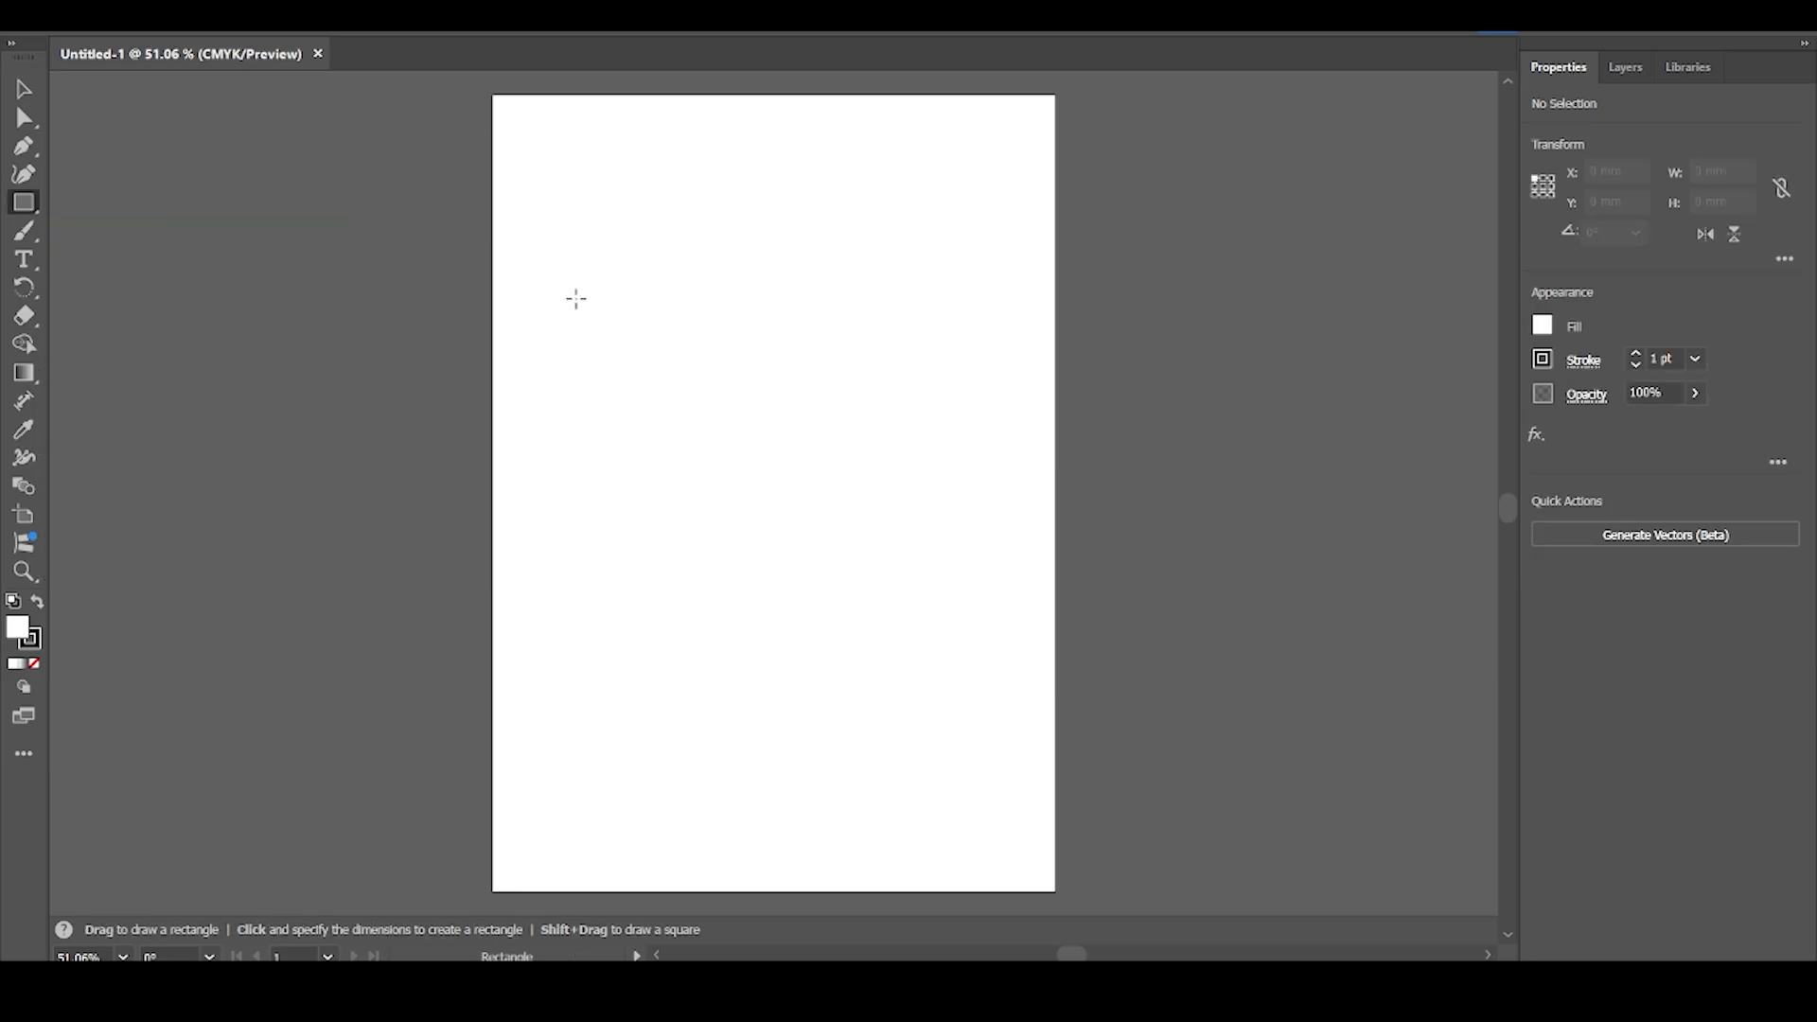
pyautogui.moveTo(527, 124); pyautogui.dragTo(667, 186)
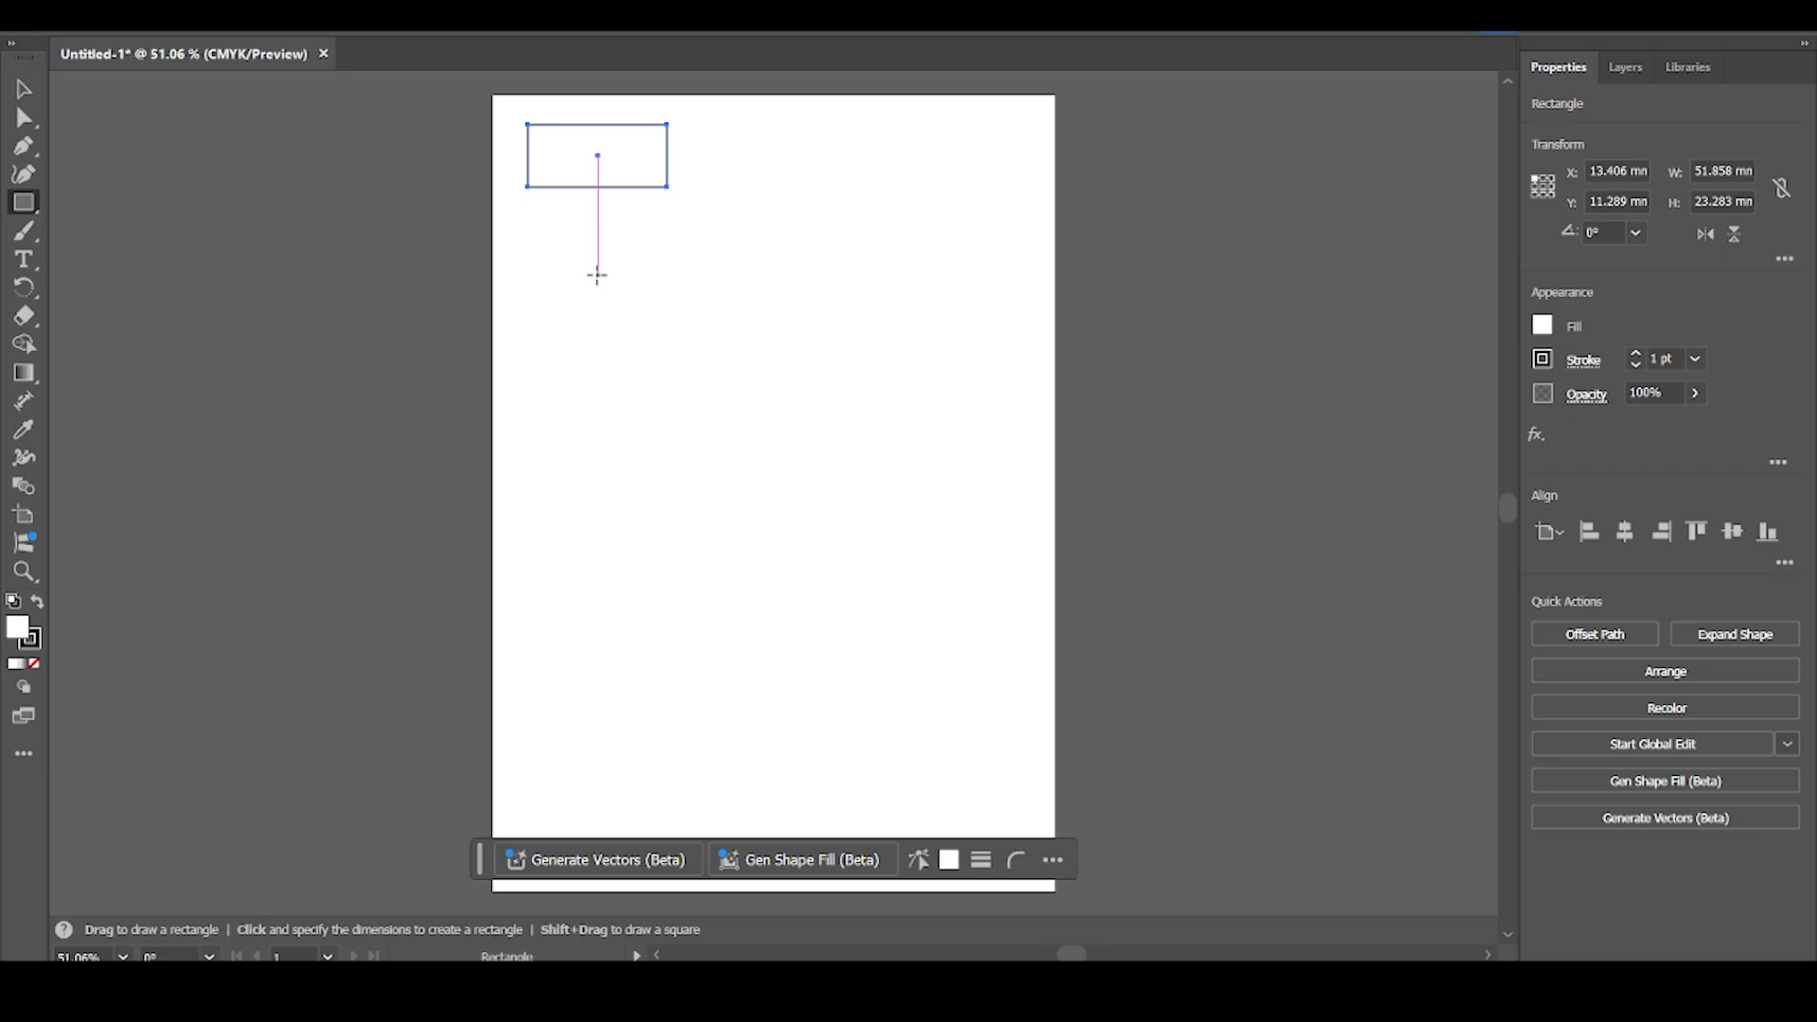
# Create a second rectangle exactly 50 mm wide and 25 mm high below the first one
pyautogui.click(597, 275)
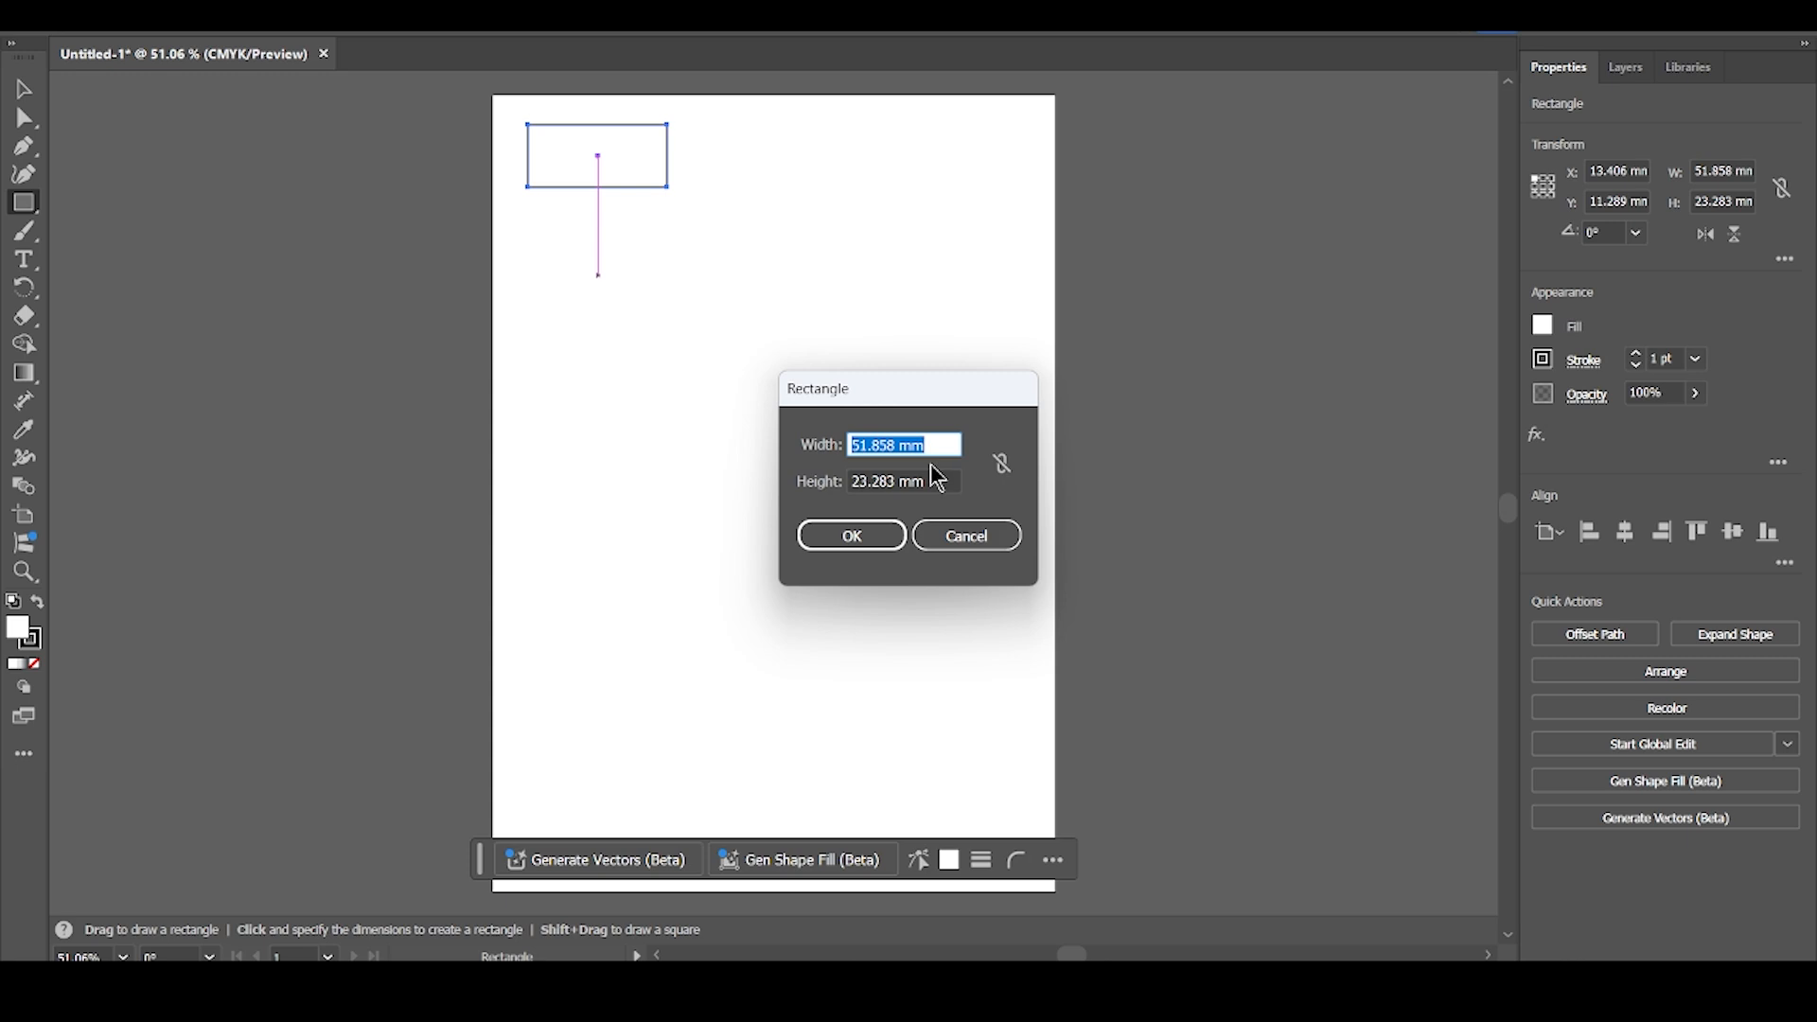
pyautogui.write('50')
pyautogui.press('Tab')
pyautogui.write('25')
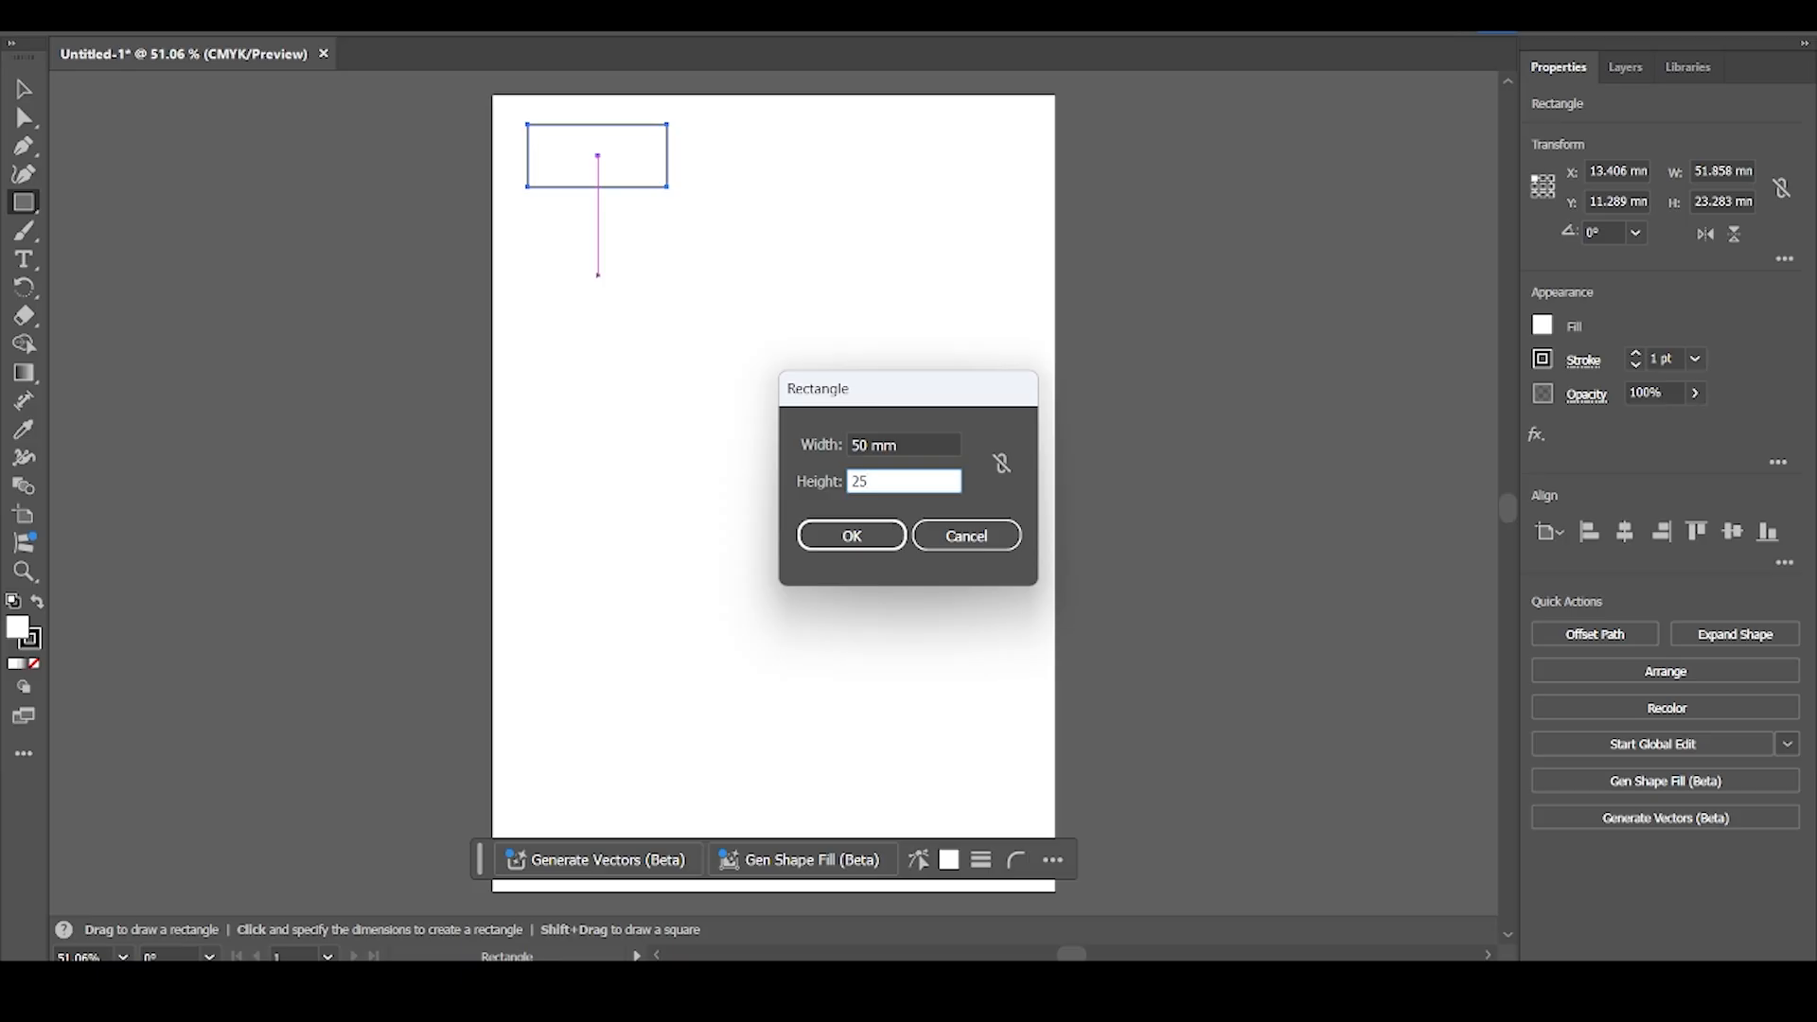
pyautogui.click(818, 538)
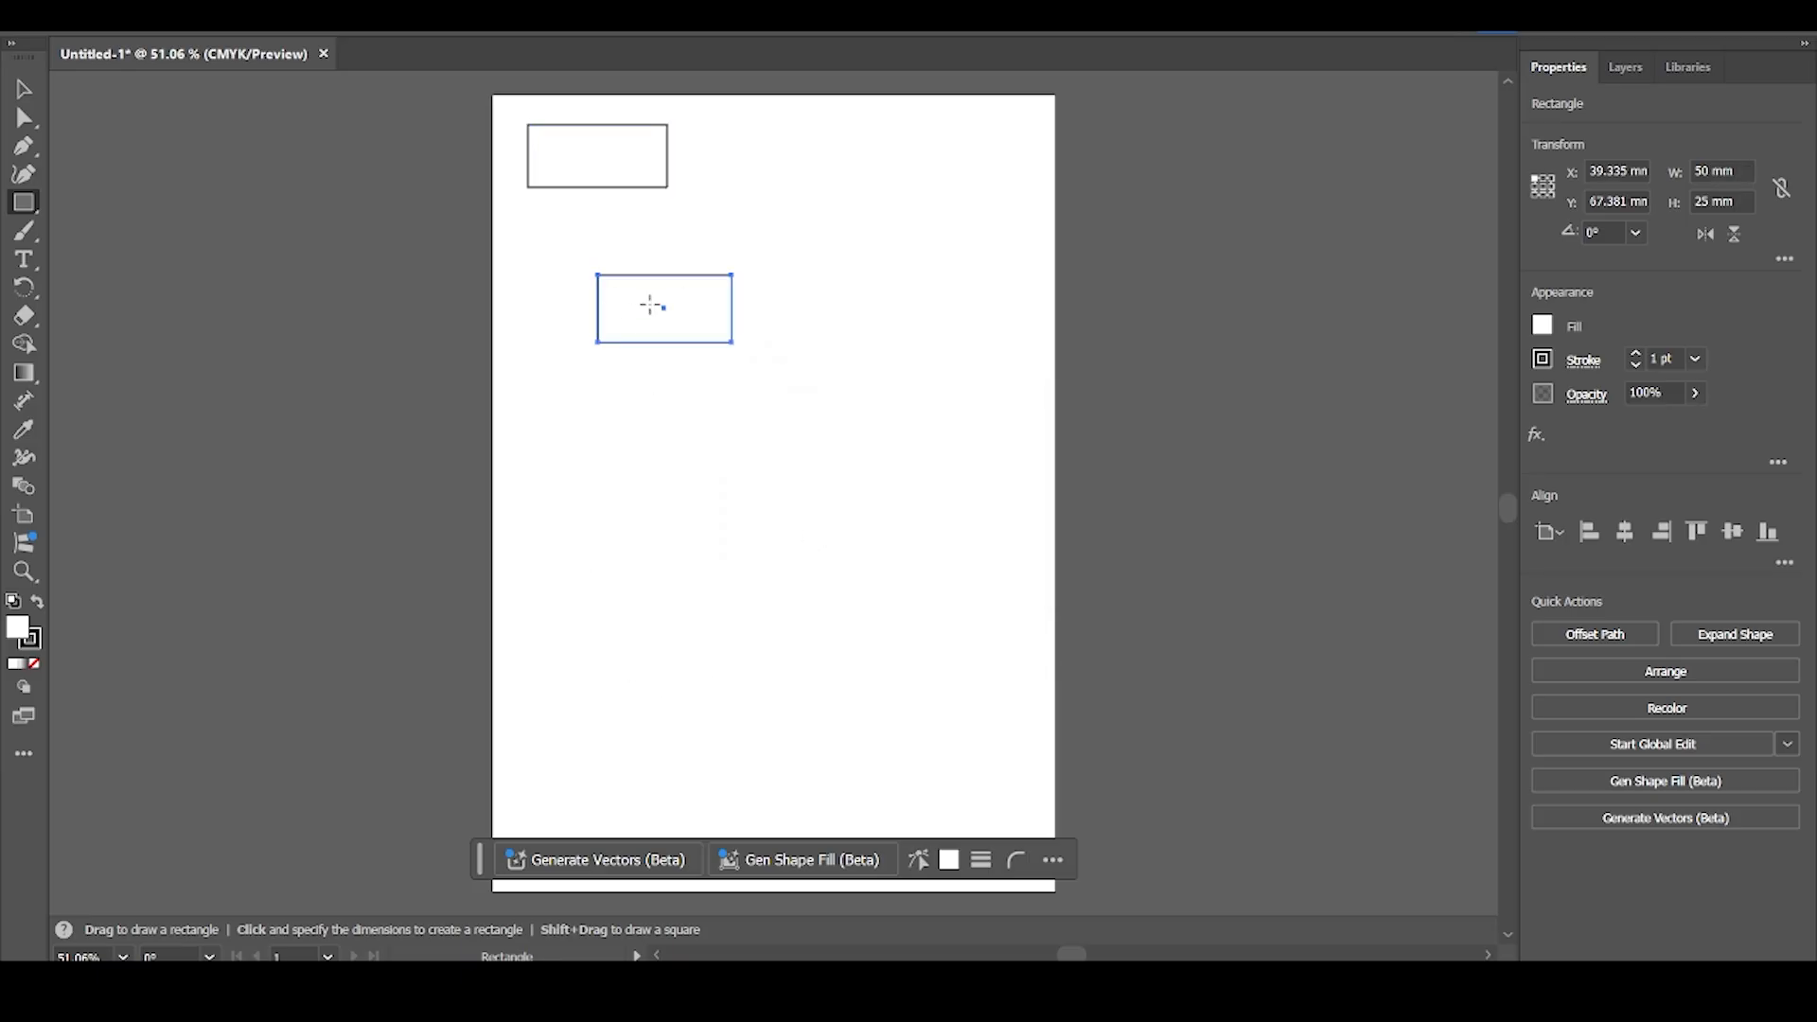
# Resize the upper, freehand-drawn rectangle to a width of 50 mm and a height of 25 mm
pyautogui.press('v')
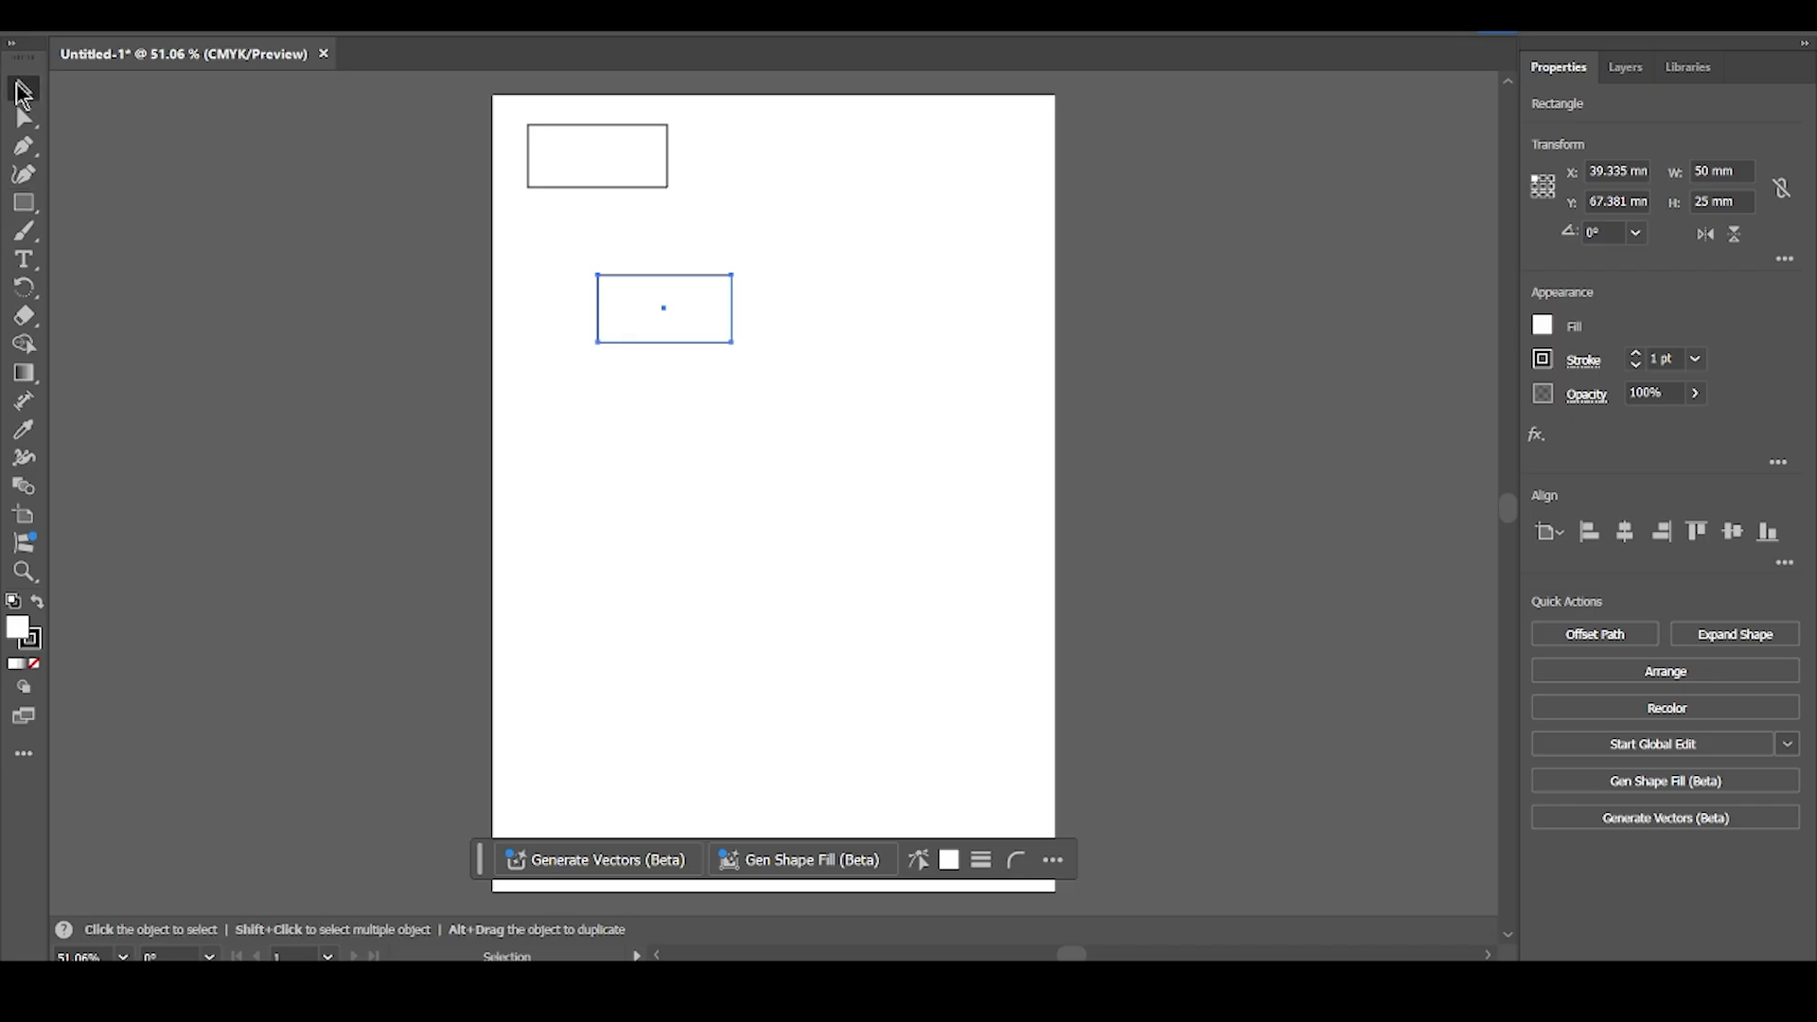
pyautogui.click(665, 188)
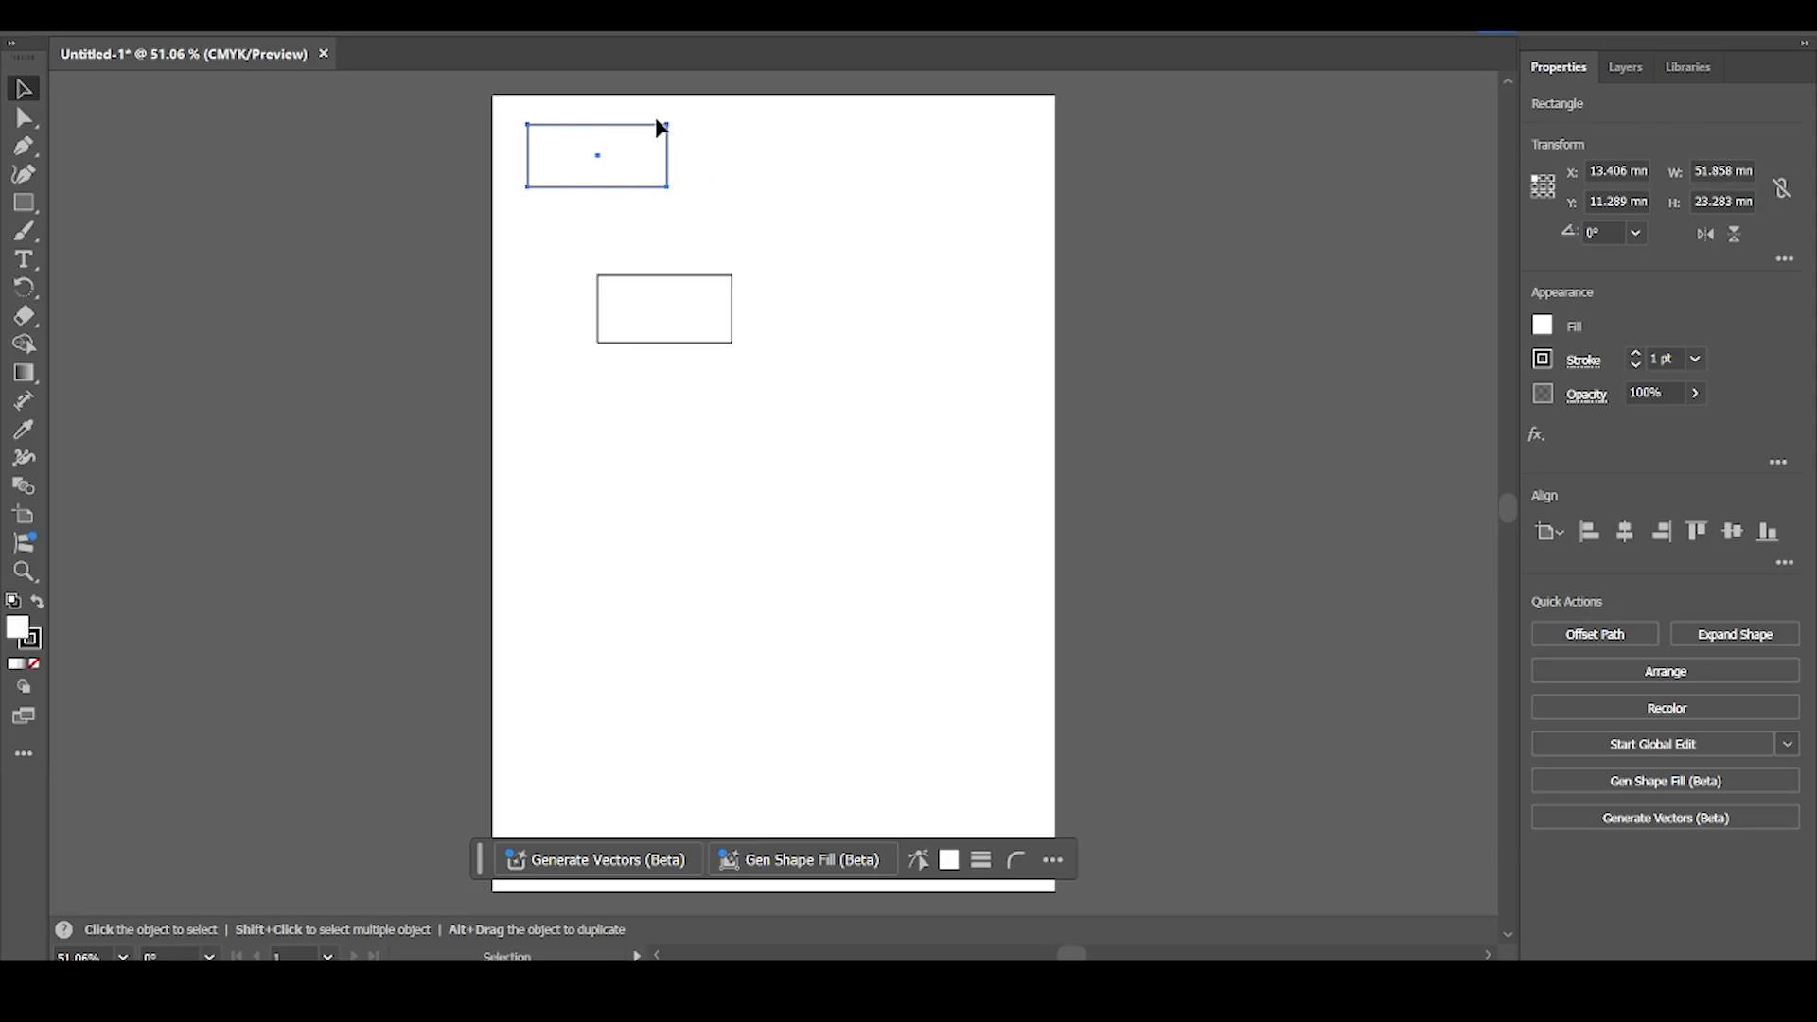
pyautogui.click(724, 277)
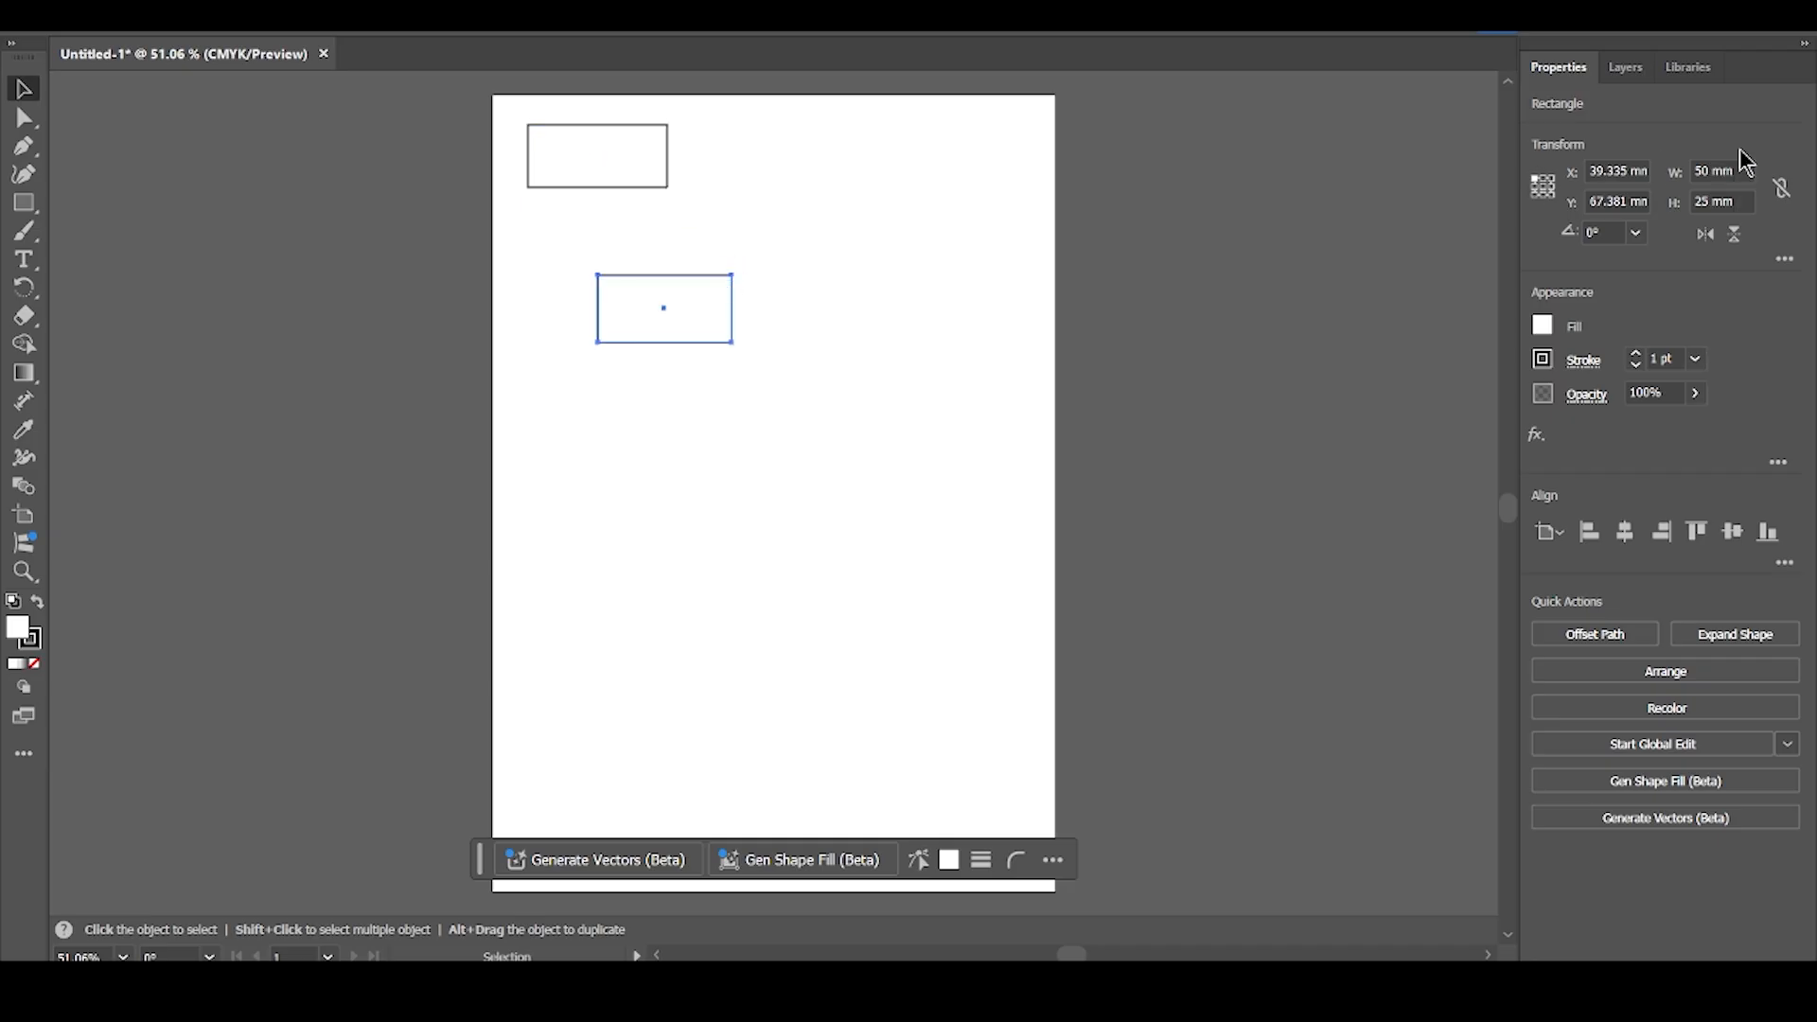
pyautogui.click(611, 136)
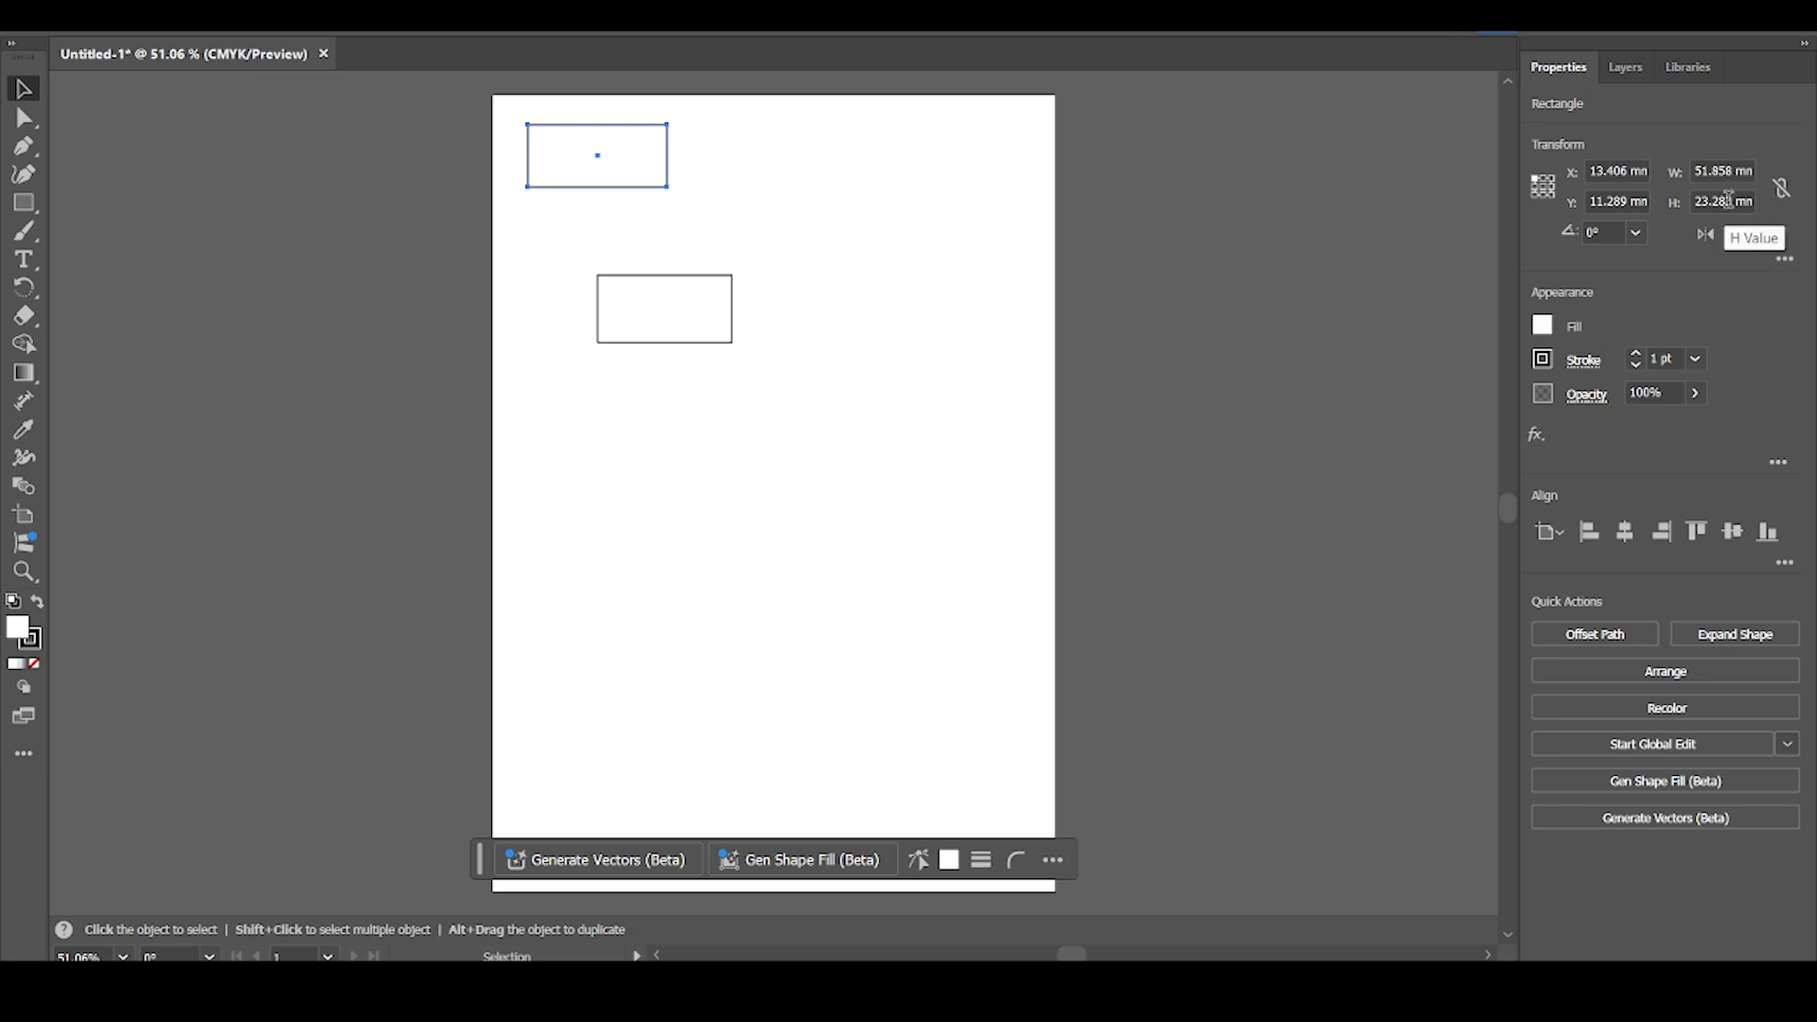
pyautogui.click(1730, 168)
pyautogui.write('50')
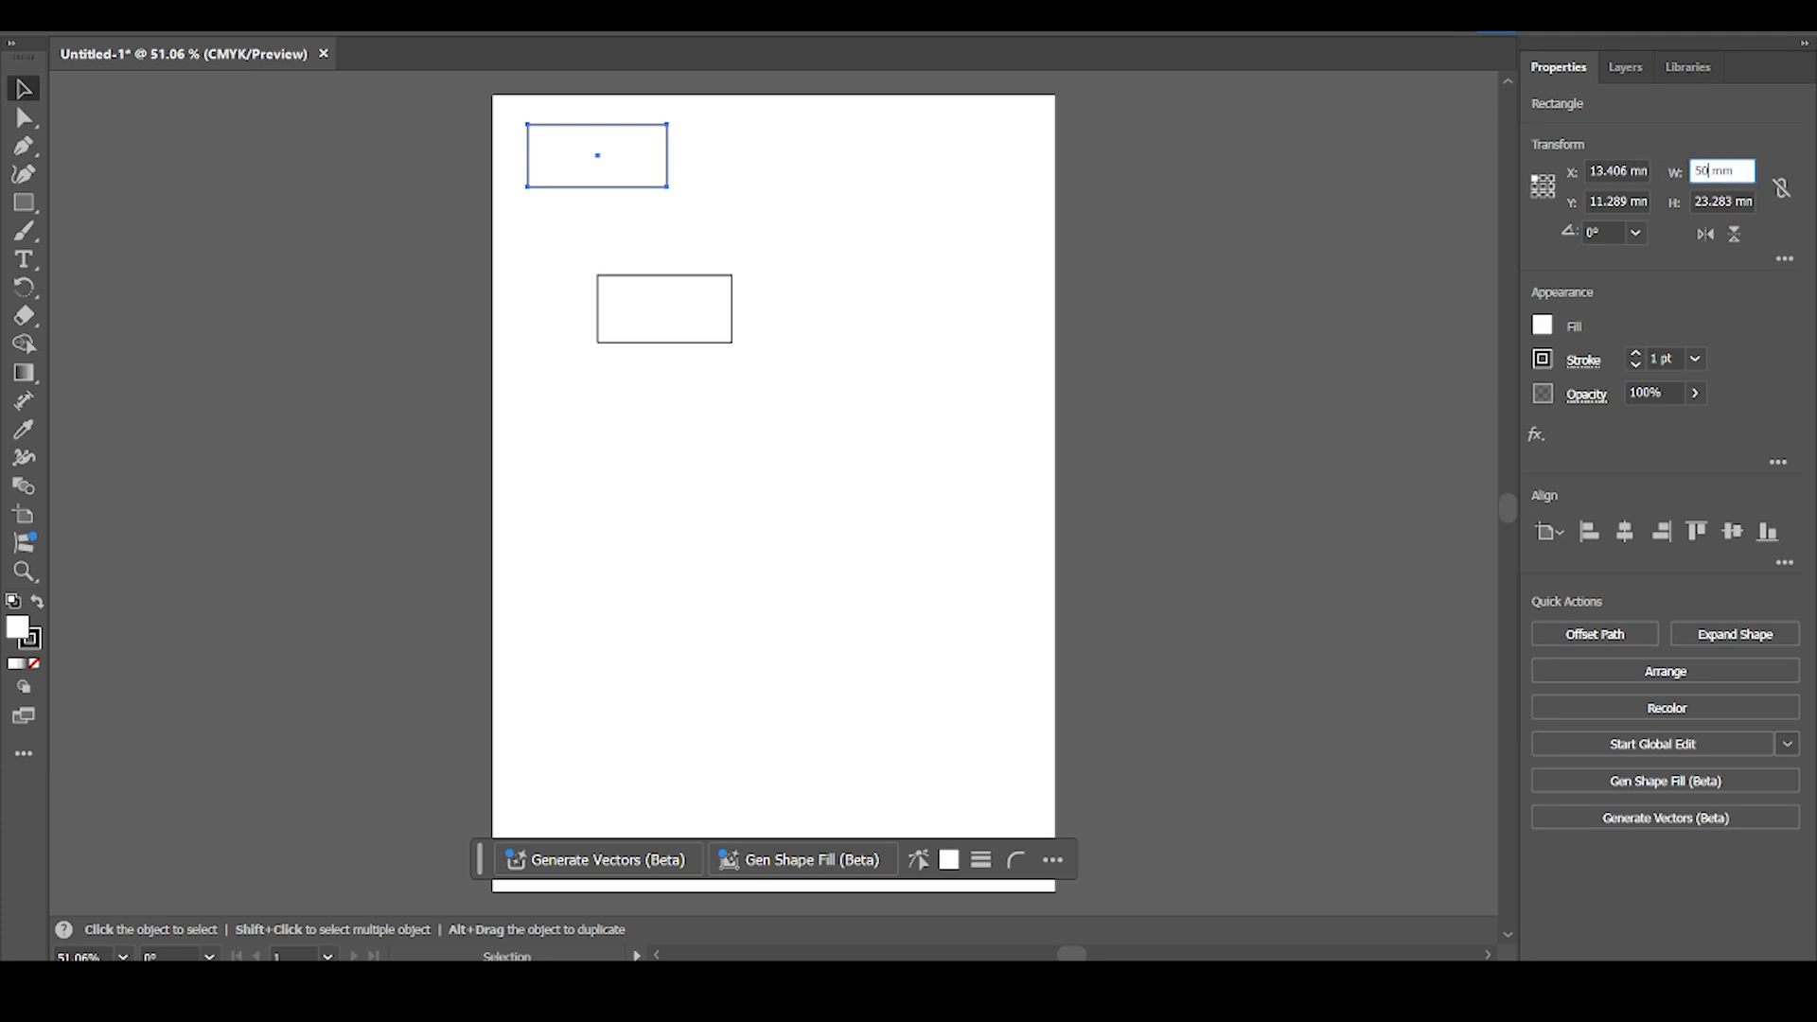
pyautogui.click(1730, 199)
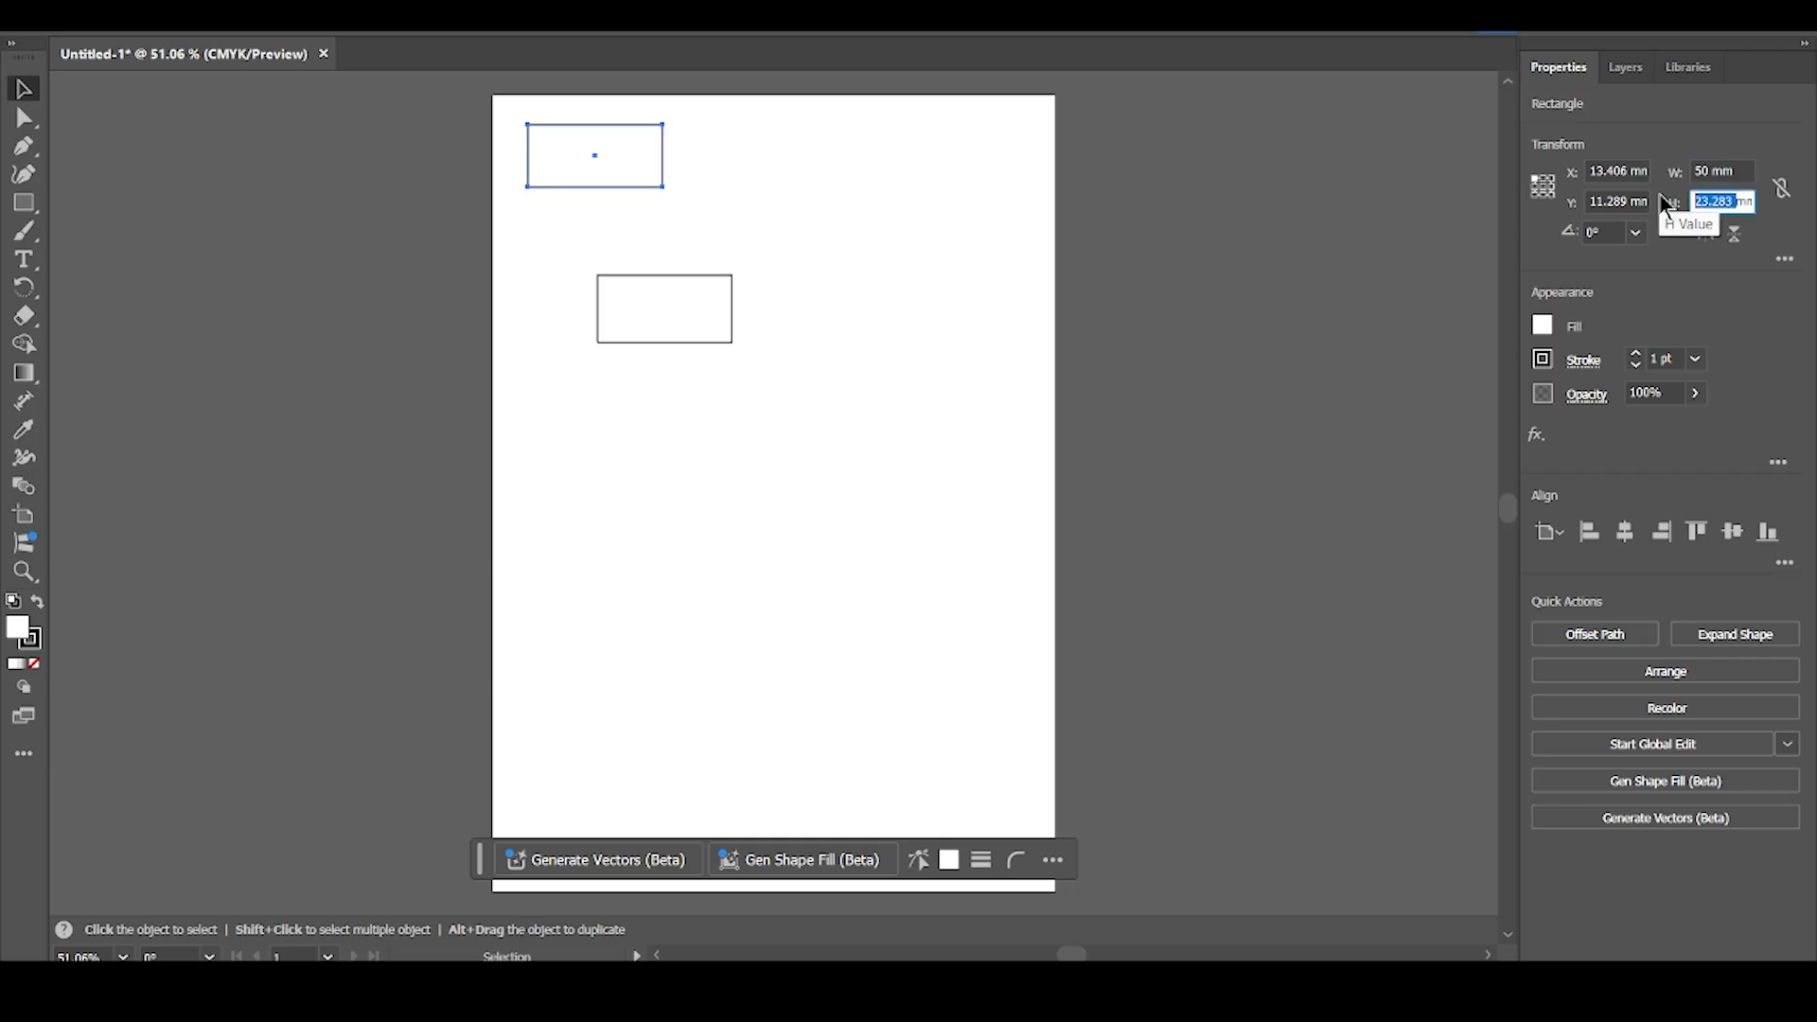
pyautogui.write('25')
pyautogui.press('Return')
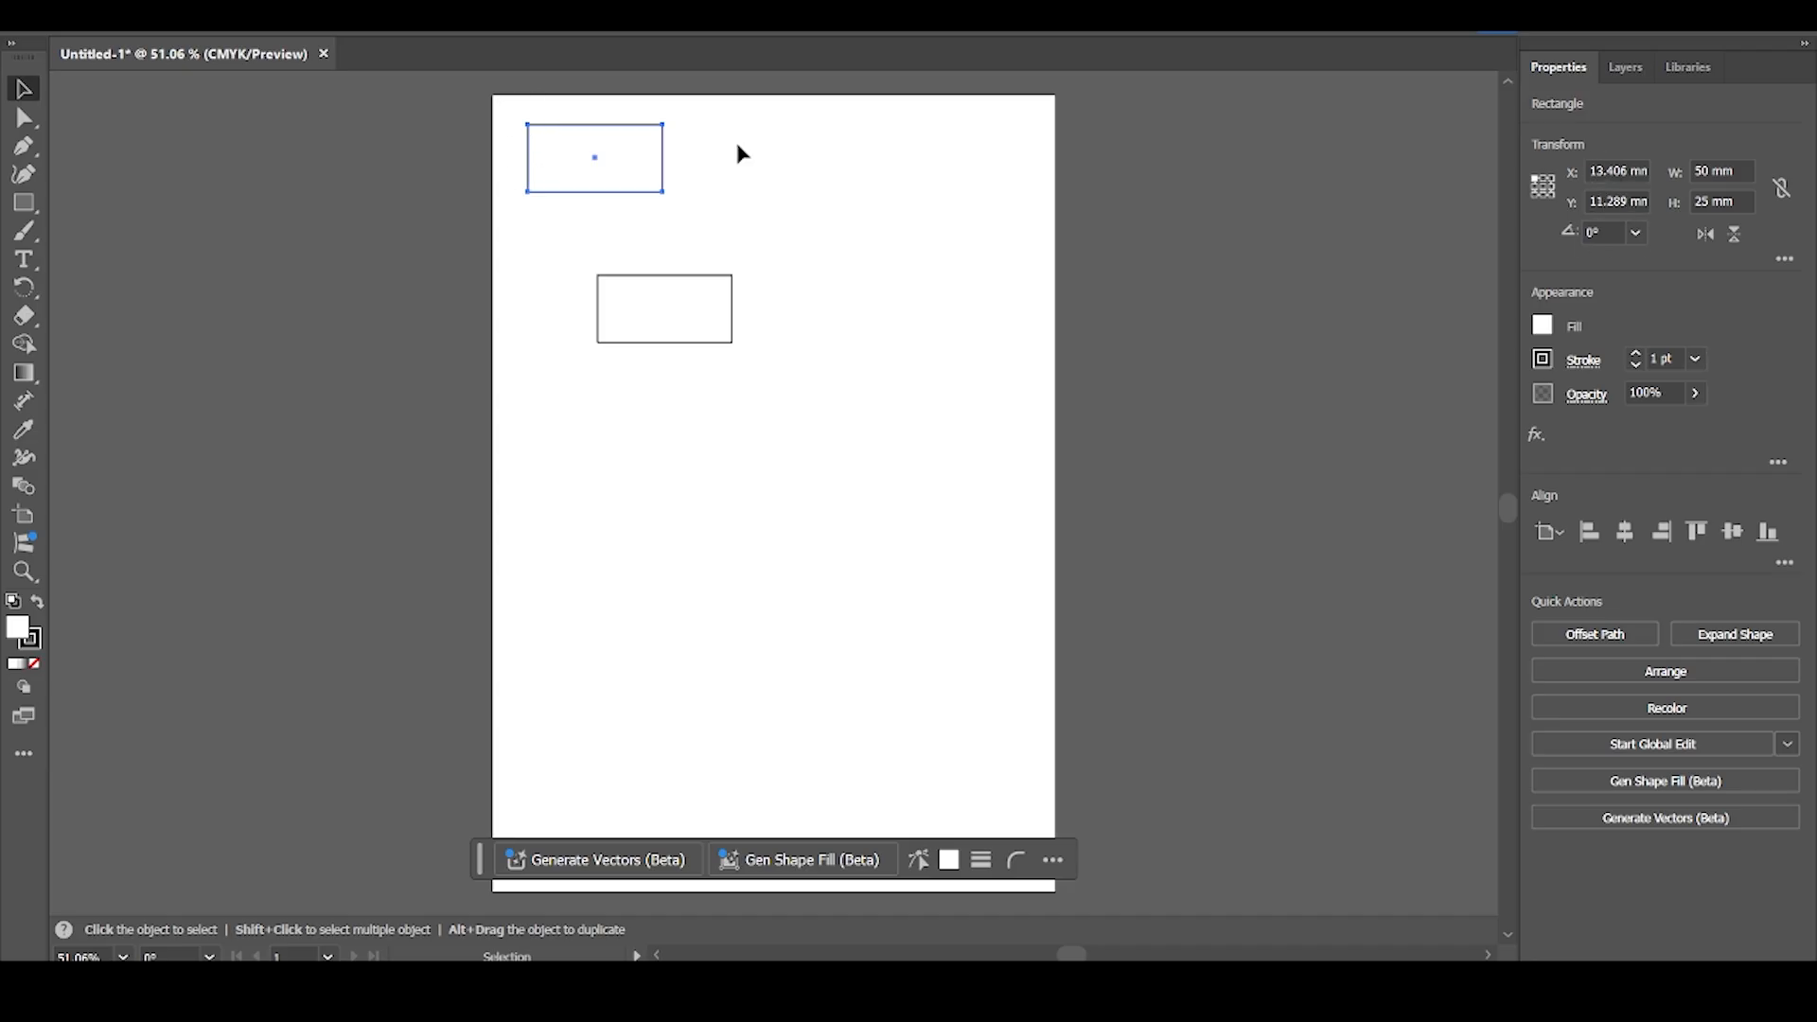
# Position the upper rectangle at X 10 mm and Y 10 mm on the artboard
pyautogui.doubleClick(1622, 173)
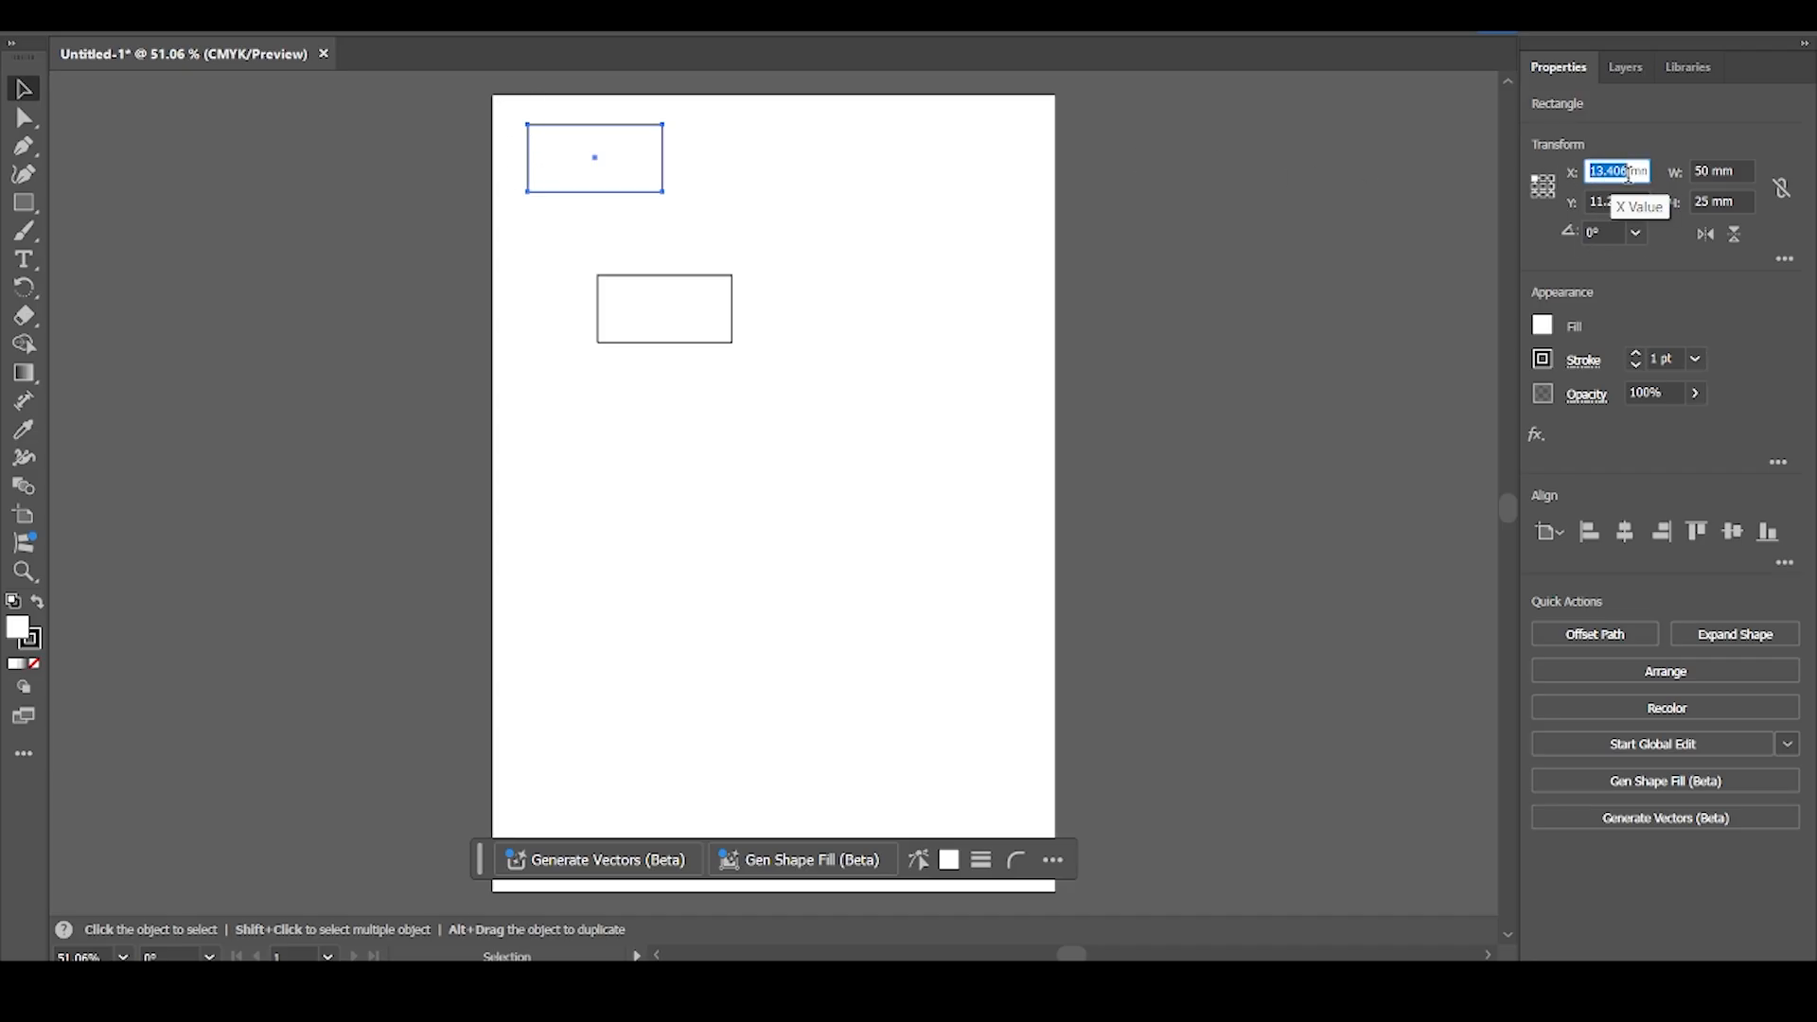
pyautogui.write('1')
pyautogui.press('Return')
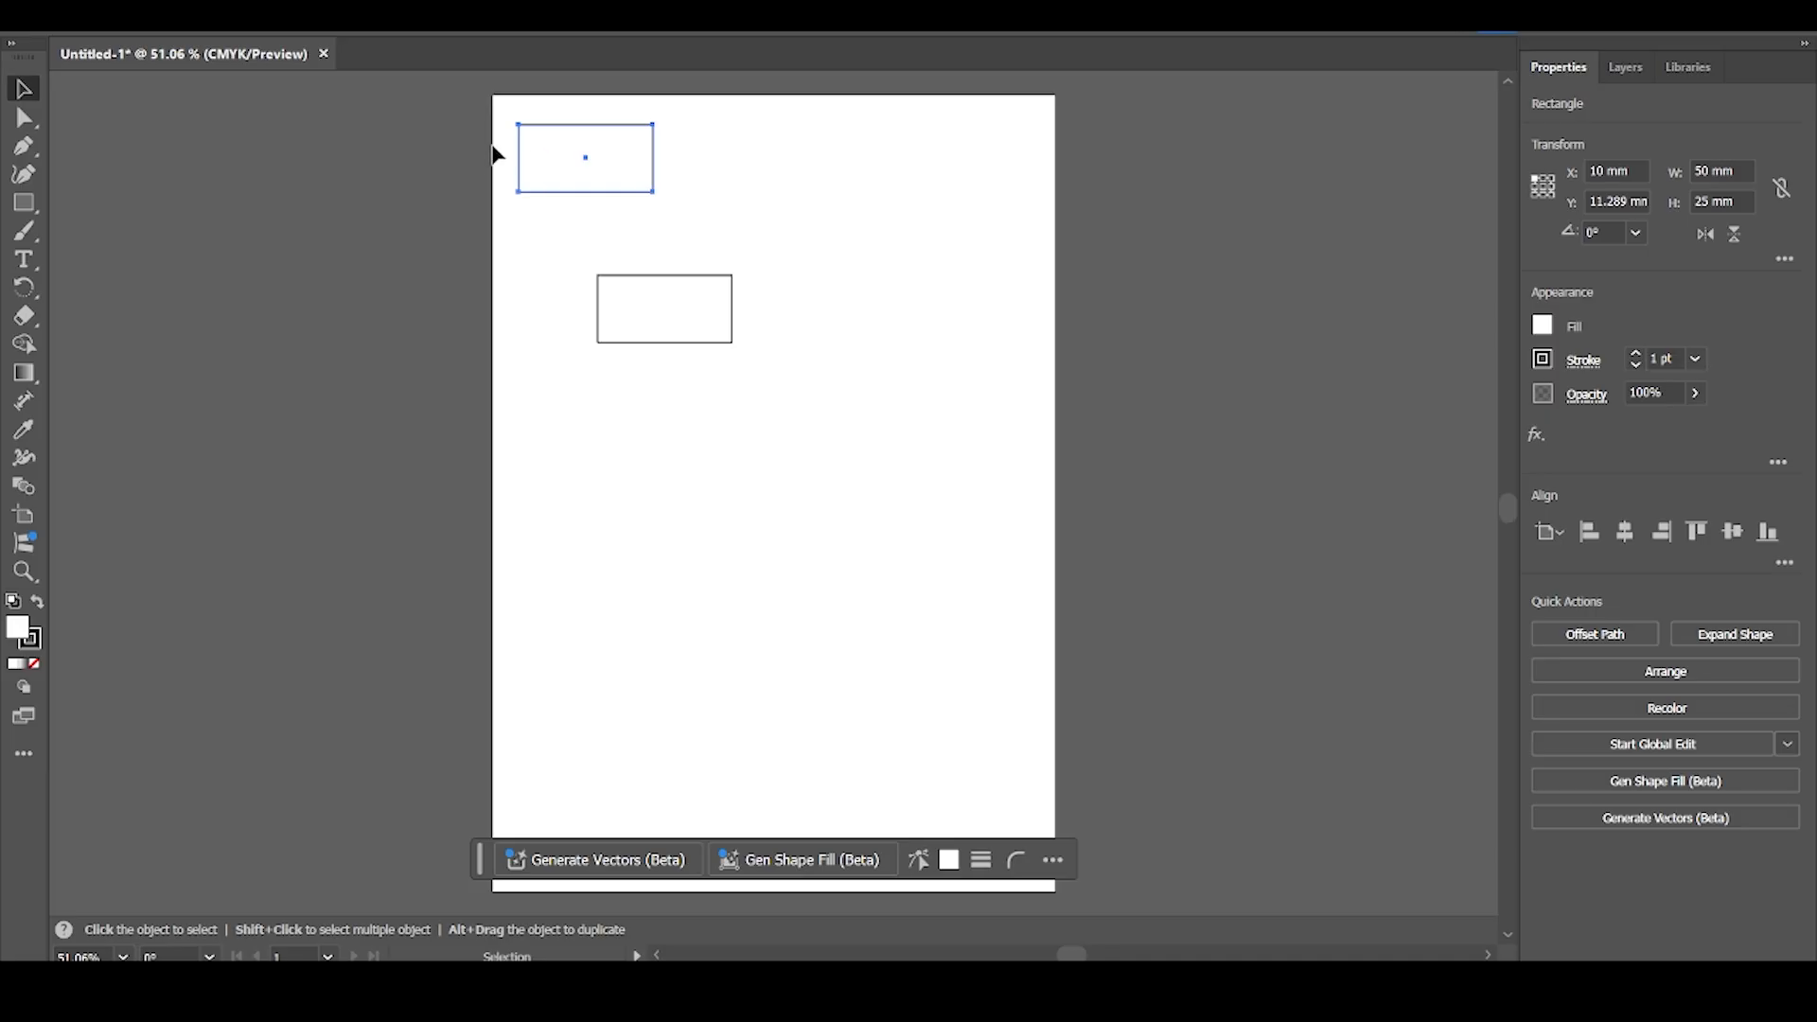
pyautogui.doubleClick(1621, 200)
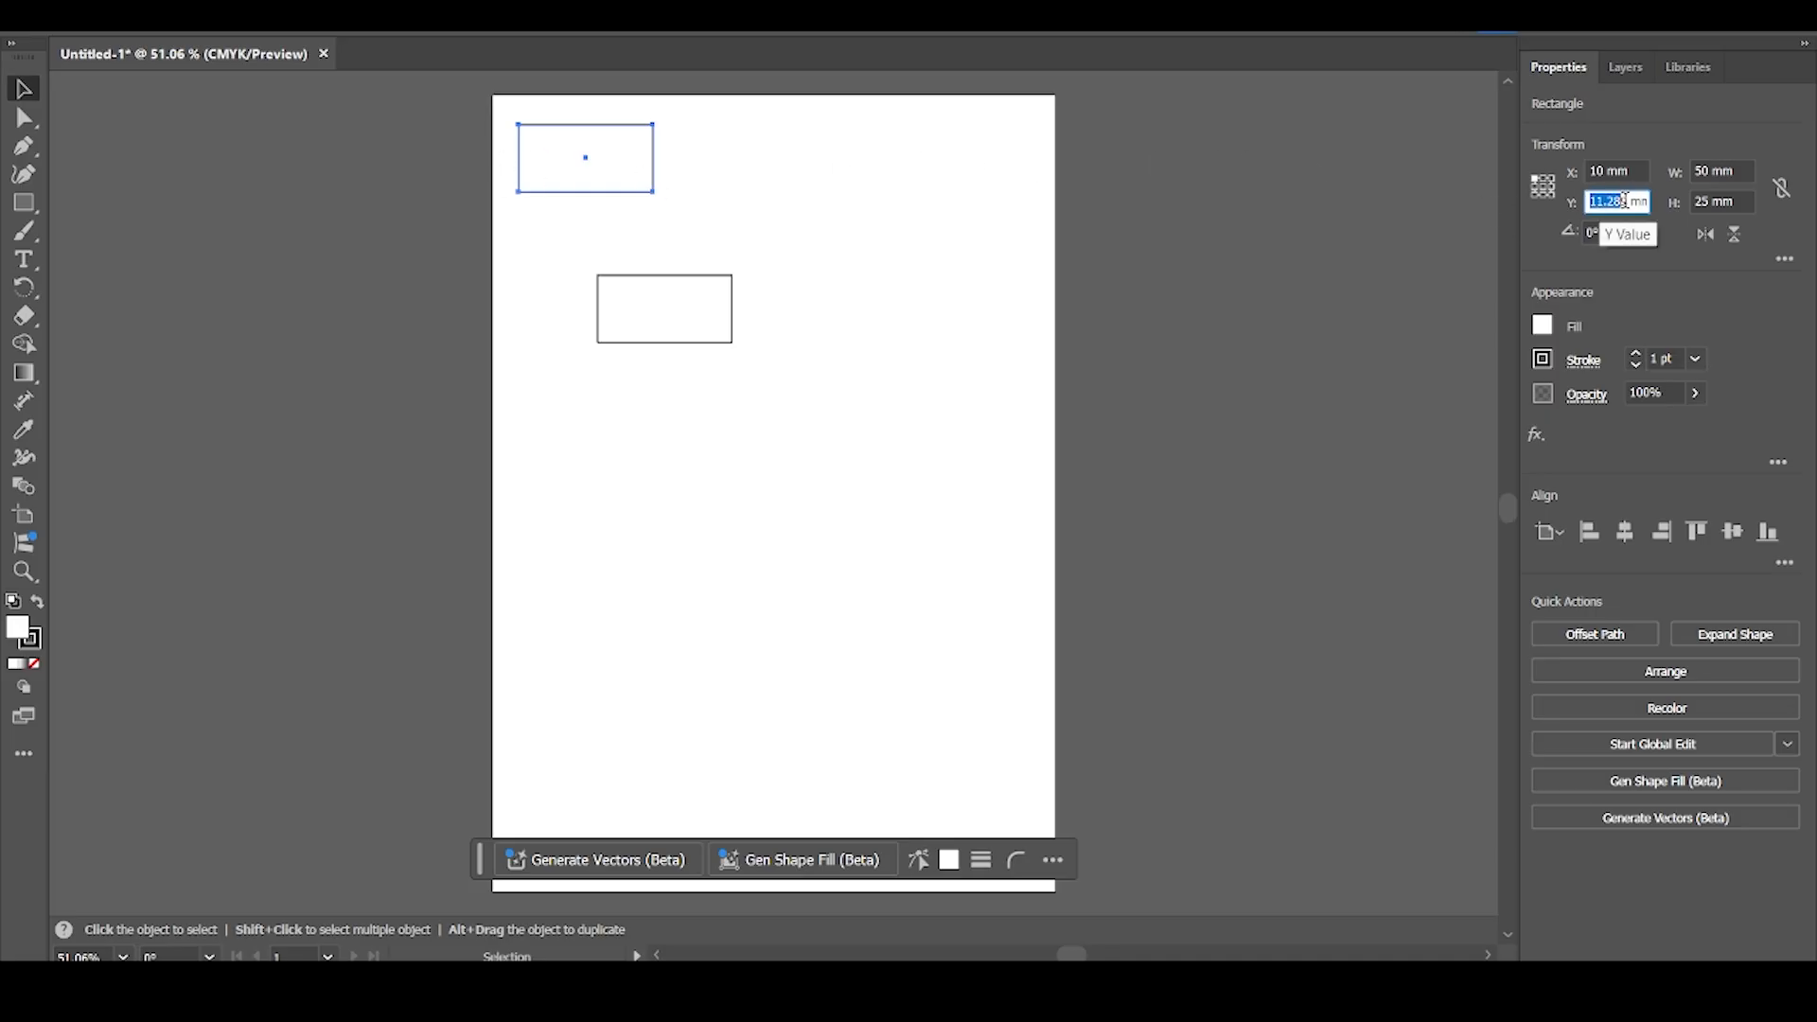
pyautogui.write('10')
pyautogui.press('Return')
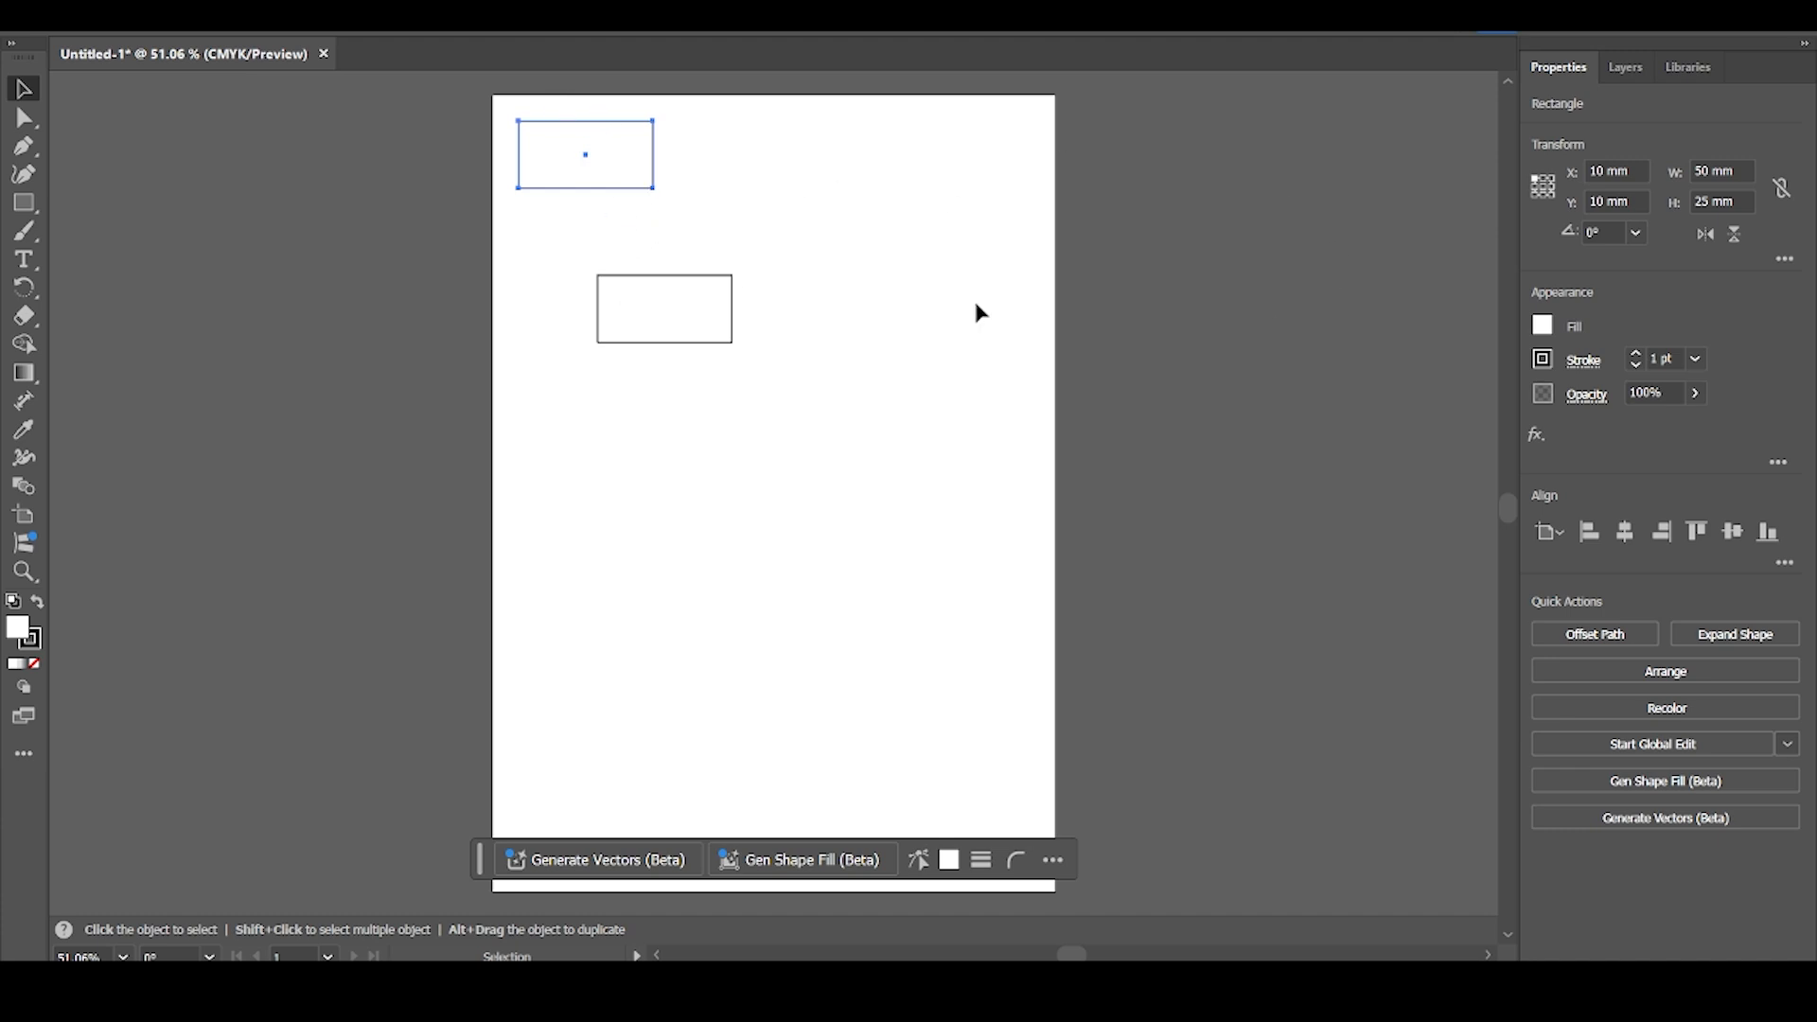
# Delete the lower of the two rectangles from the artboard
pyautogui.click(783, 200)
pyautogui.click(575, 178)
pyautogui.click(691, 292)
pyautogui.click(616, 188)
pyautogui.click(666, 276)
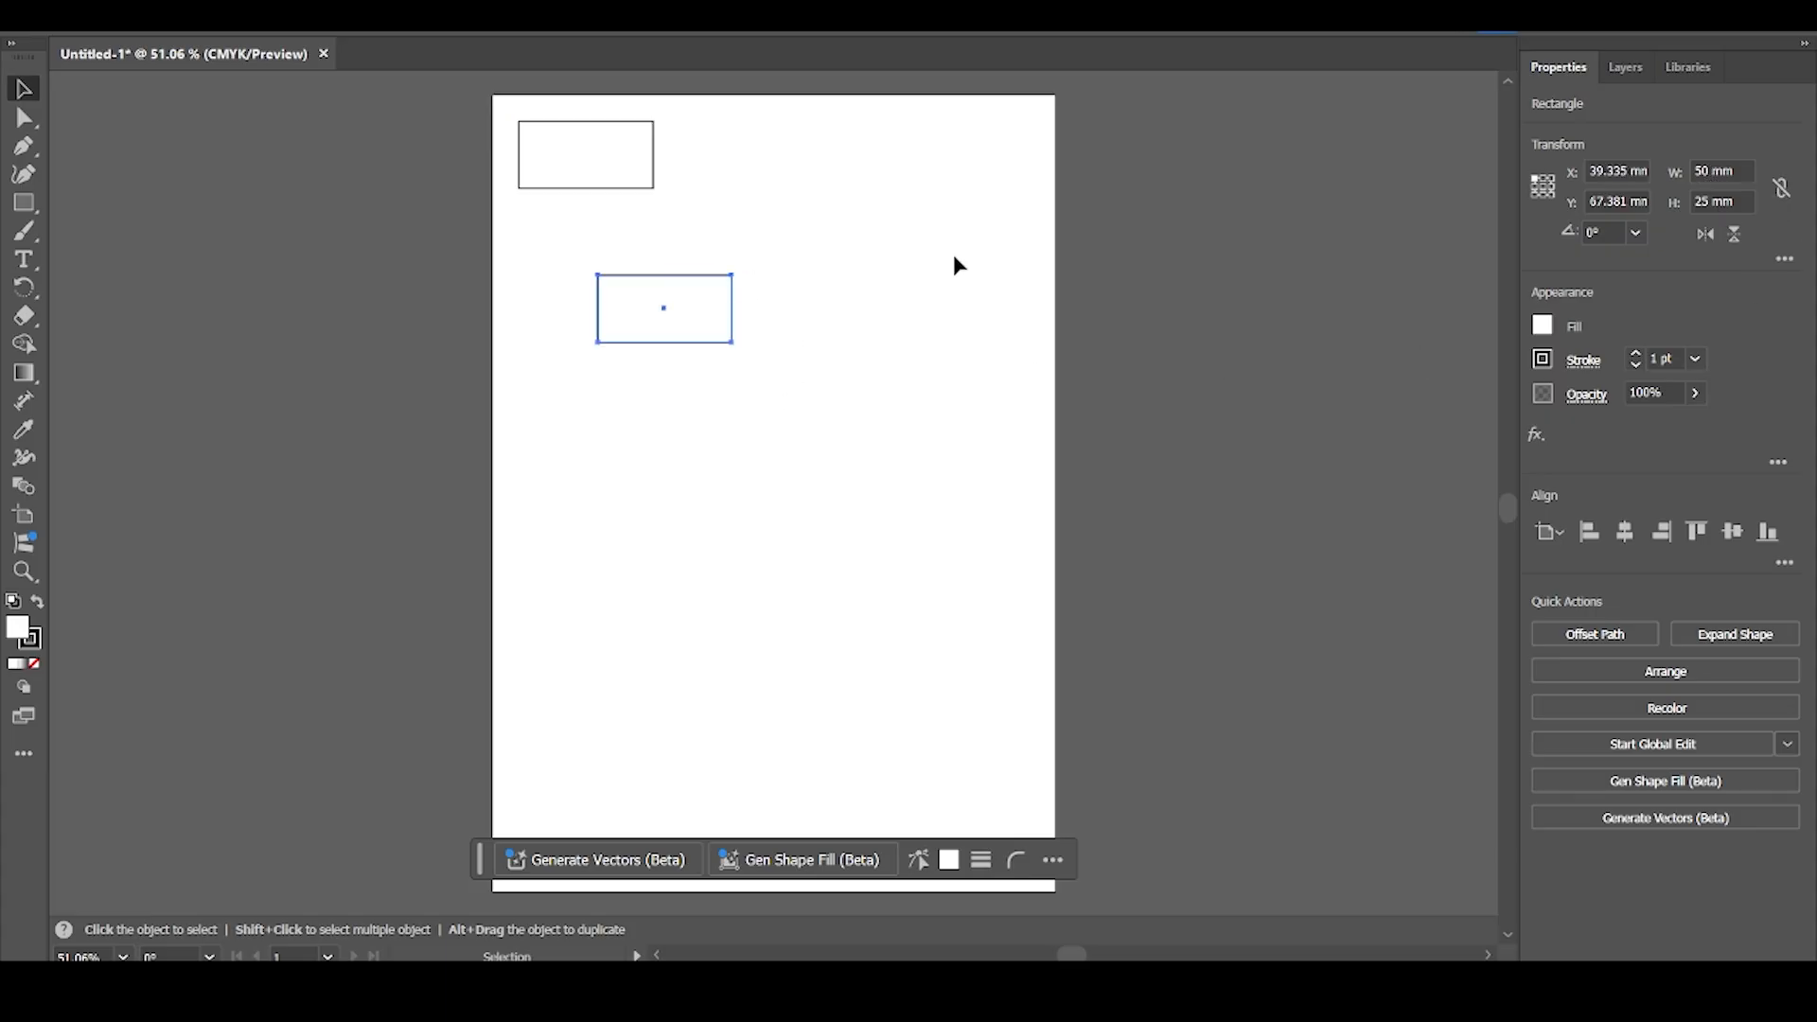
pyautogui.click(814, 369)
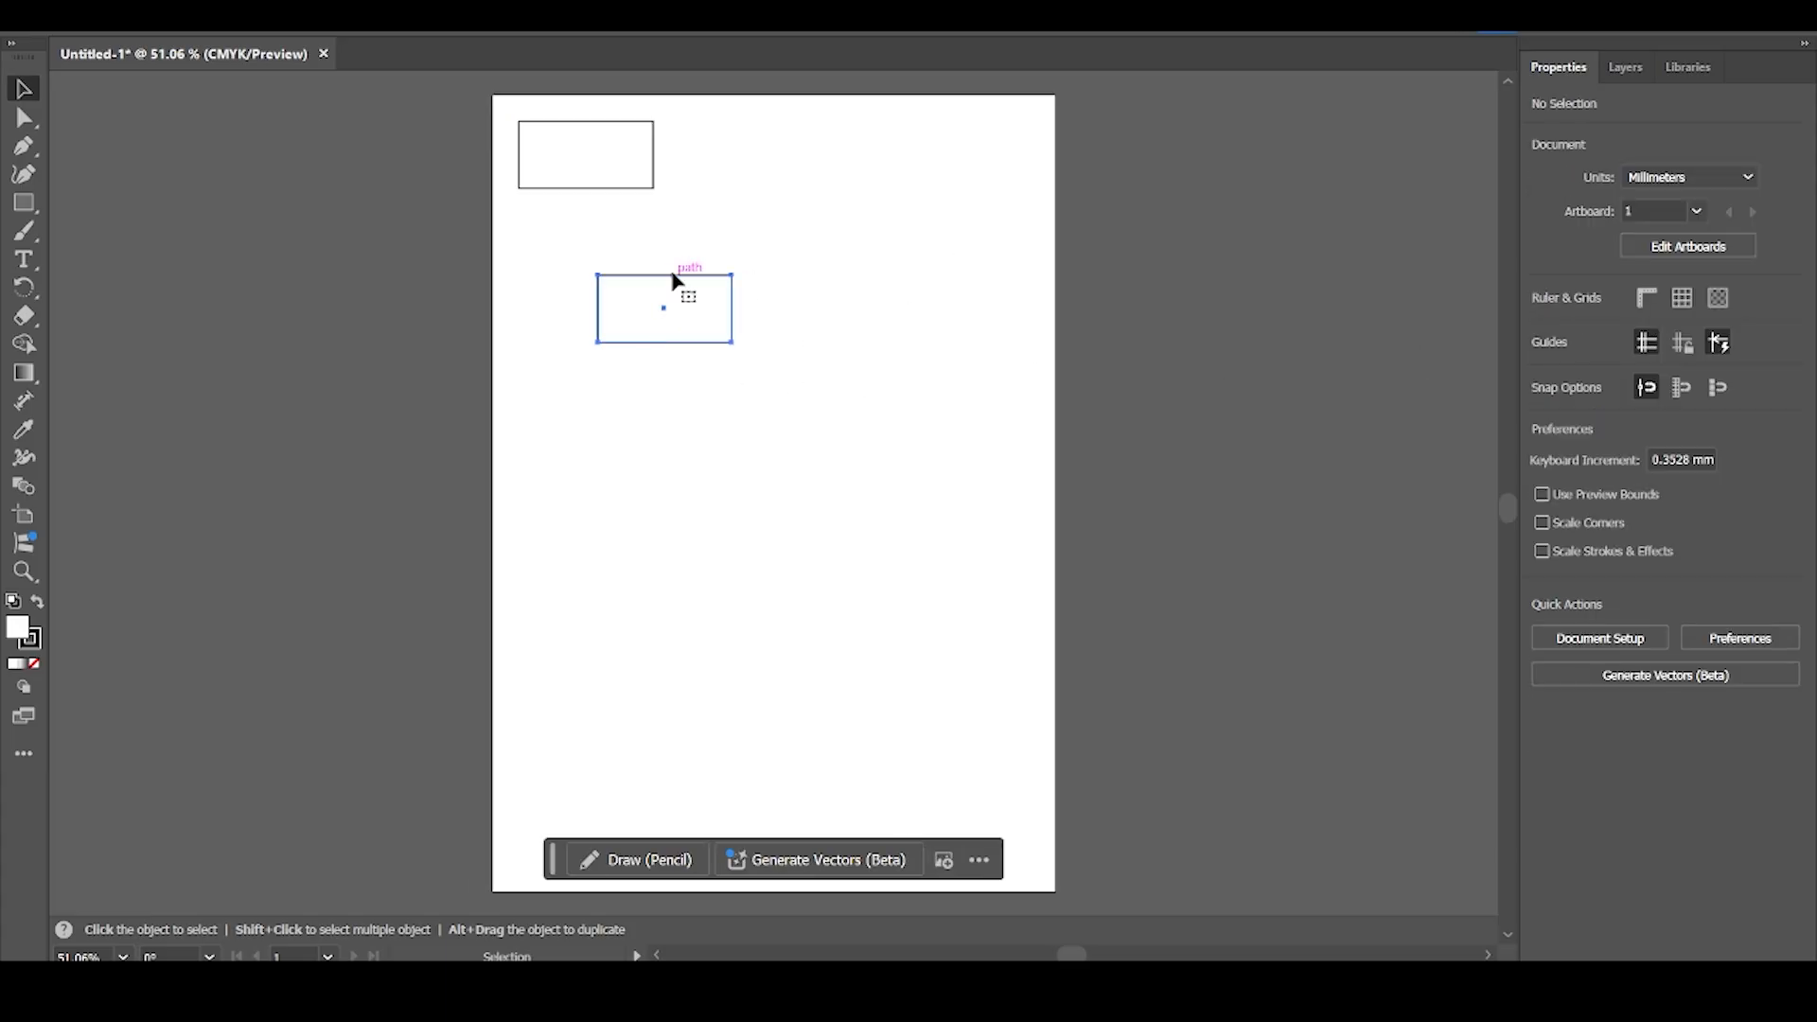
pyautogui.click(685, 294)
pyautogui.moveTo(669, 284); pyautogui.dragTo(609, 261)
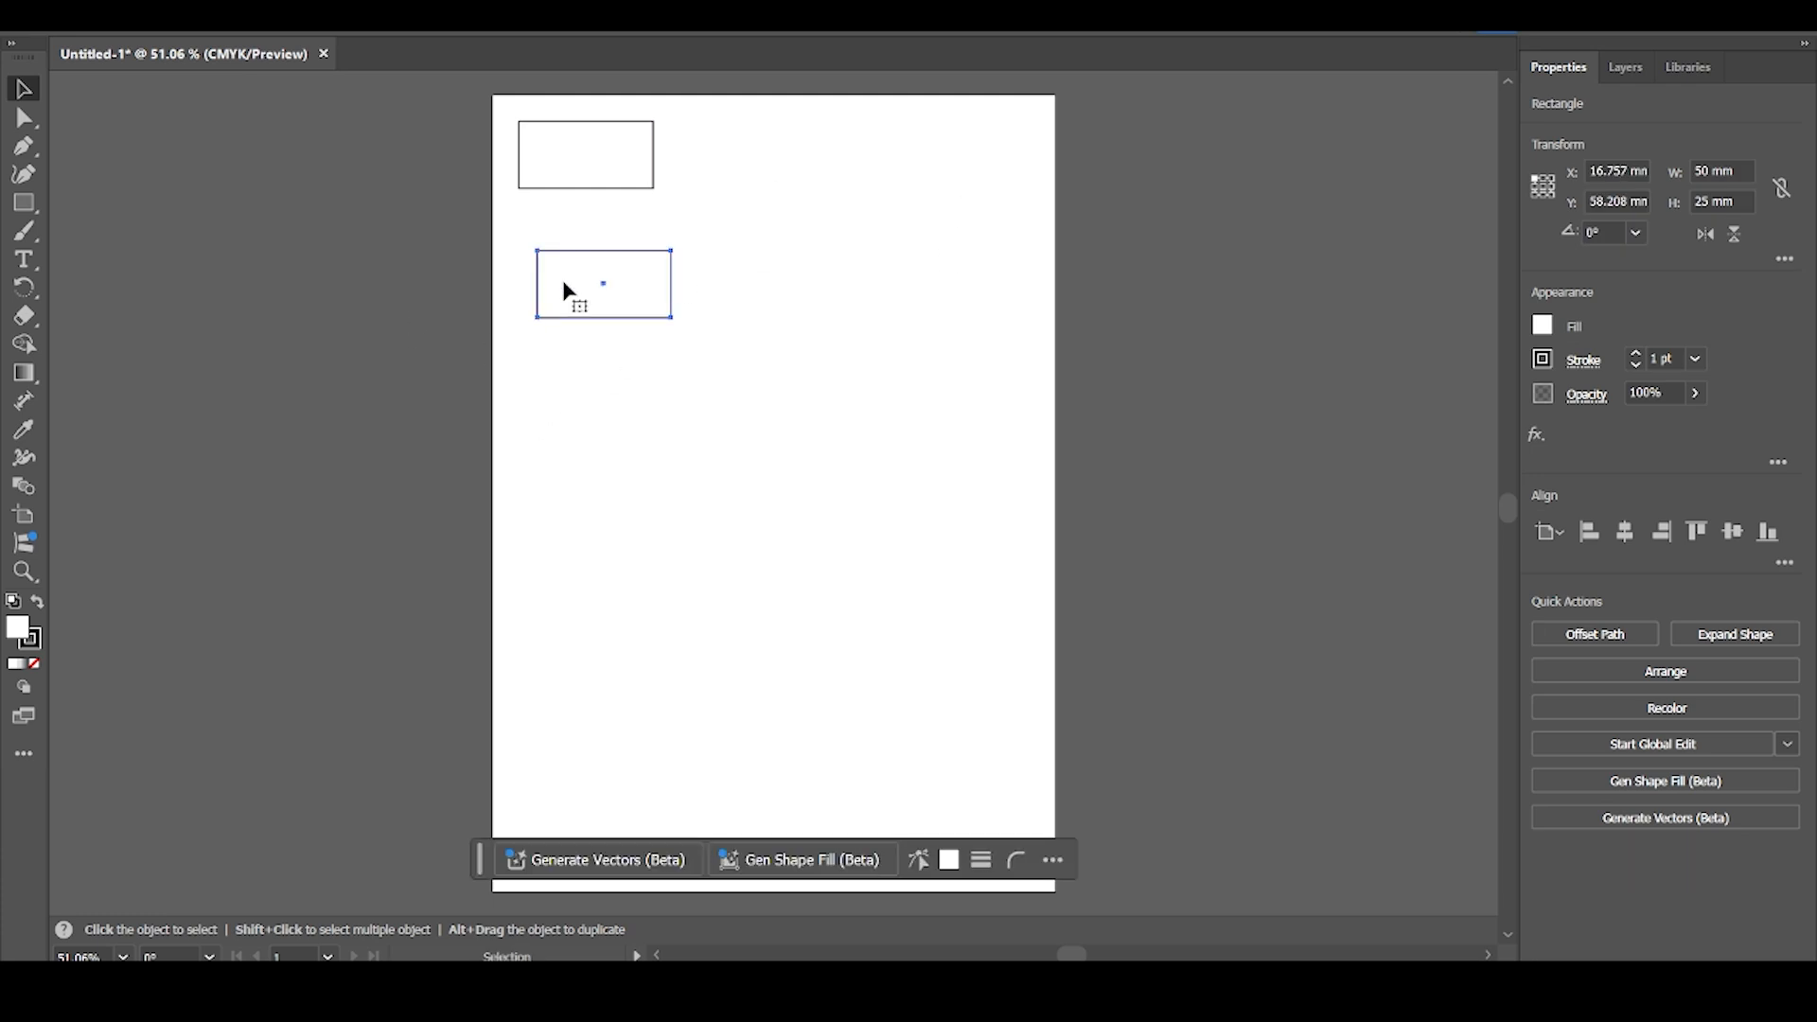
pyautogui.press('Delete')
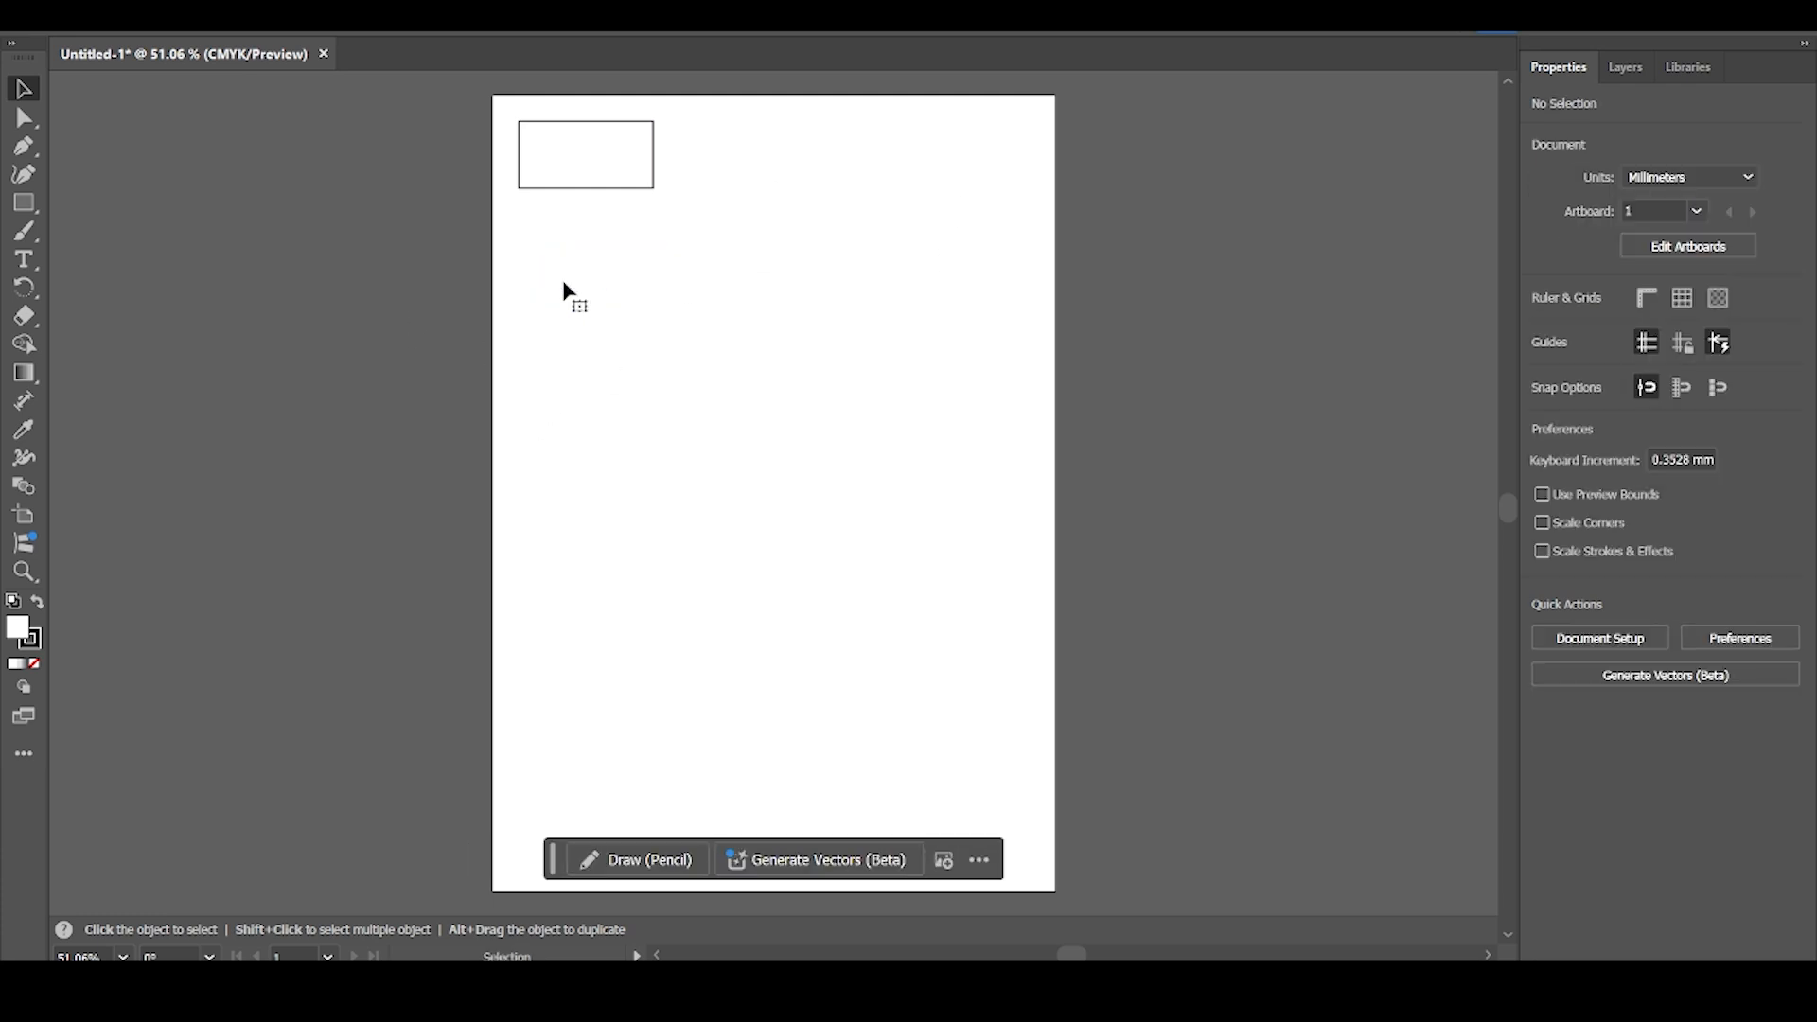
# Delete the rectangle from the artboard and undo the deletion
pyautogui.click(608, 188)
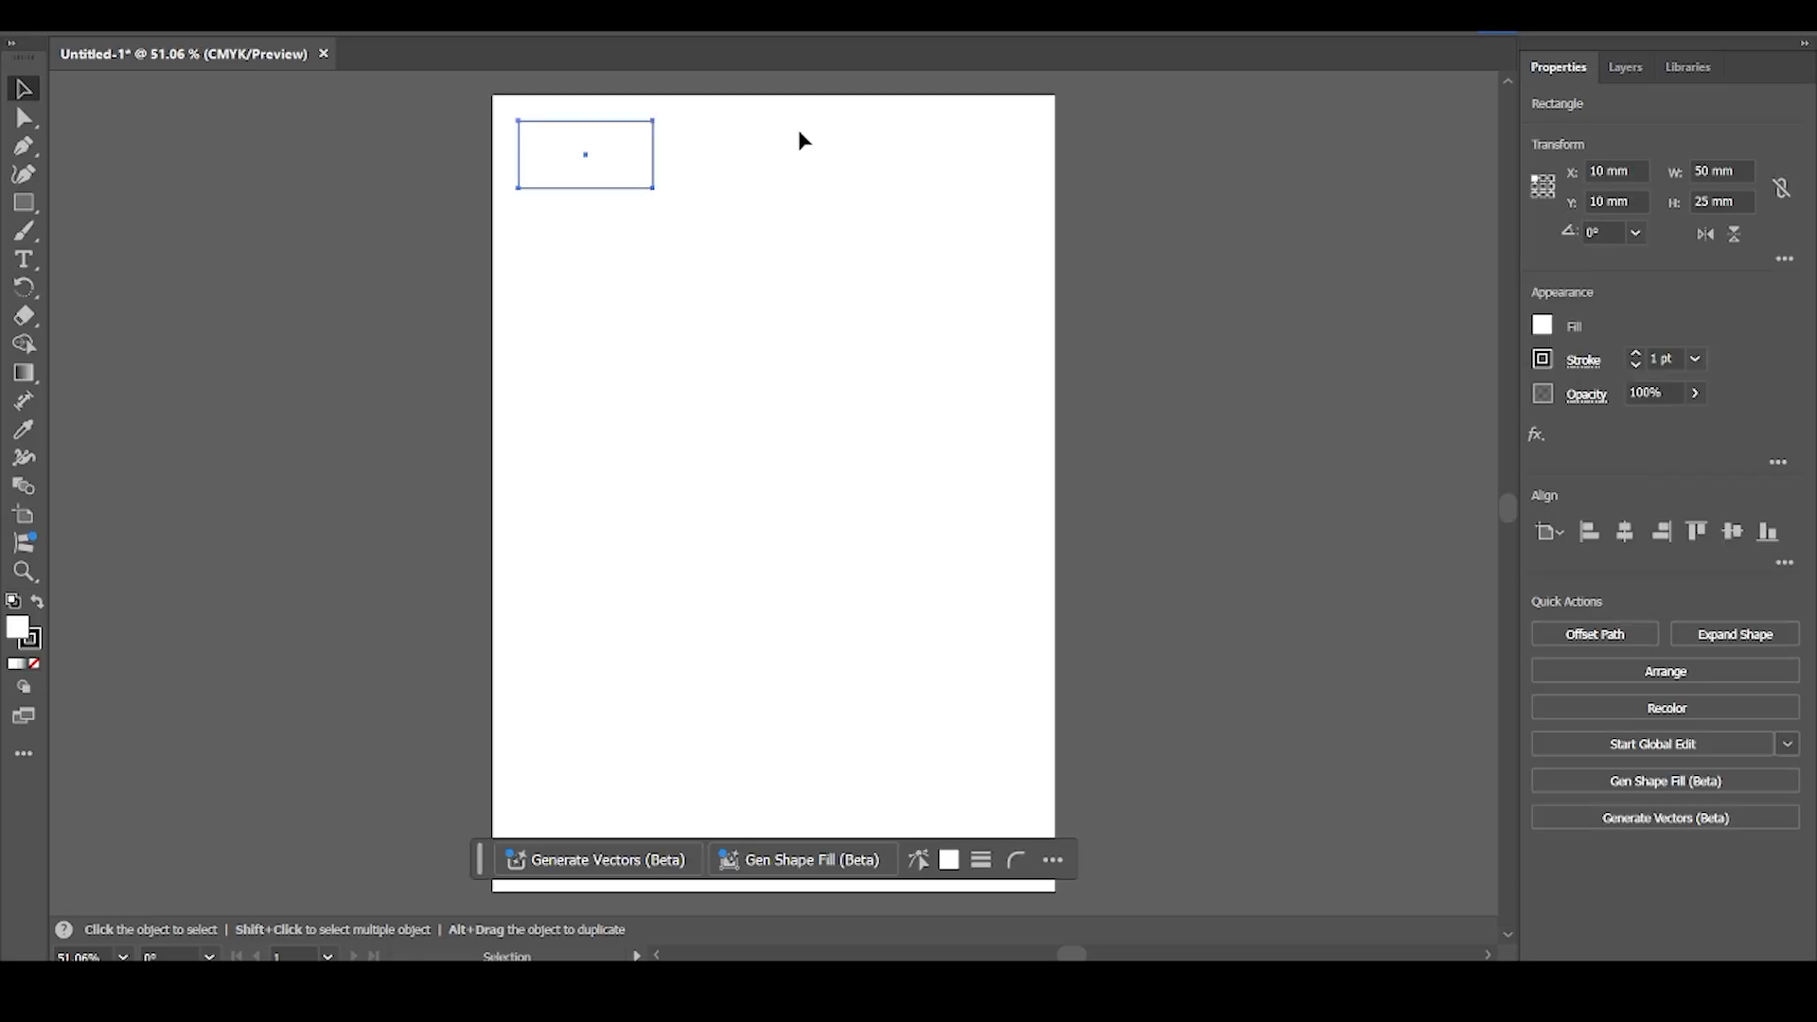
pyautogui.press('Delete')
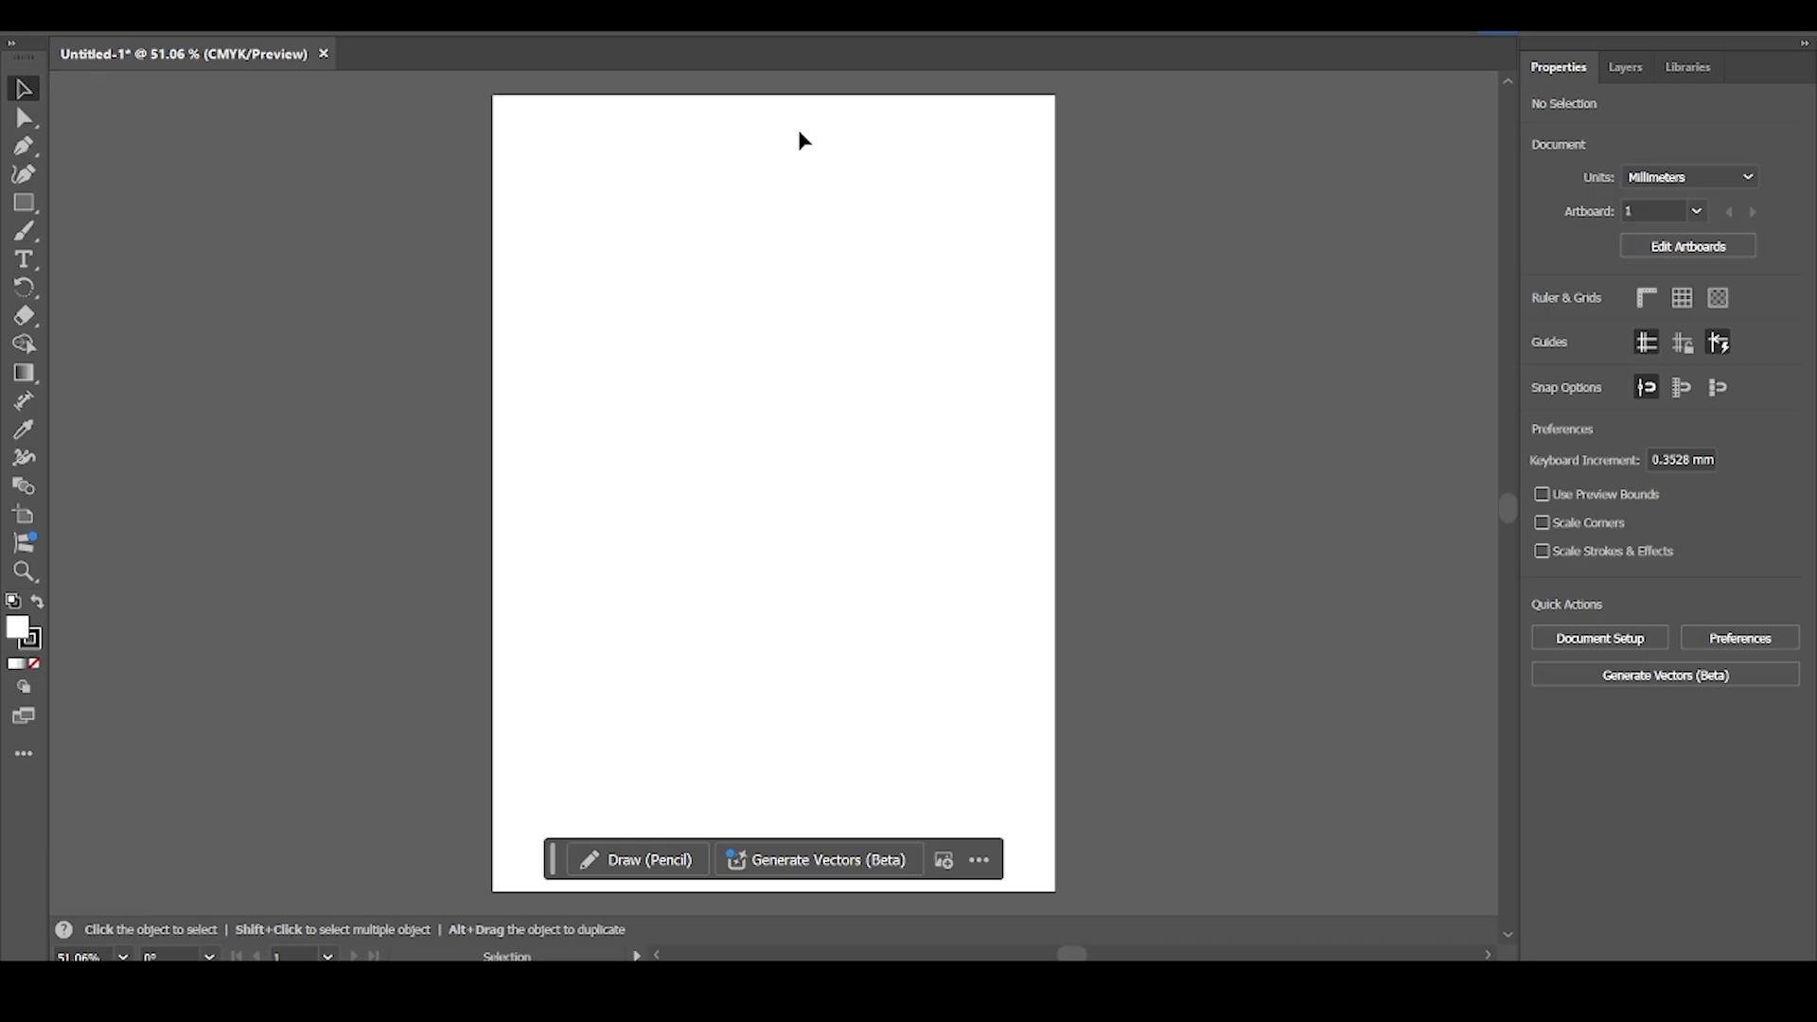
pyautogui.click(160, 34)
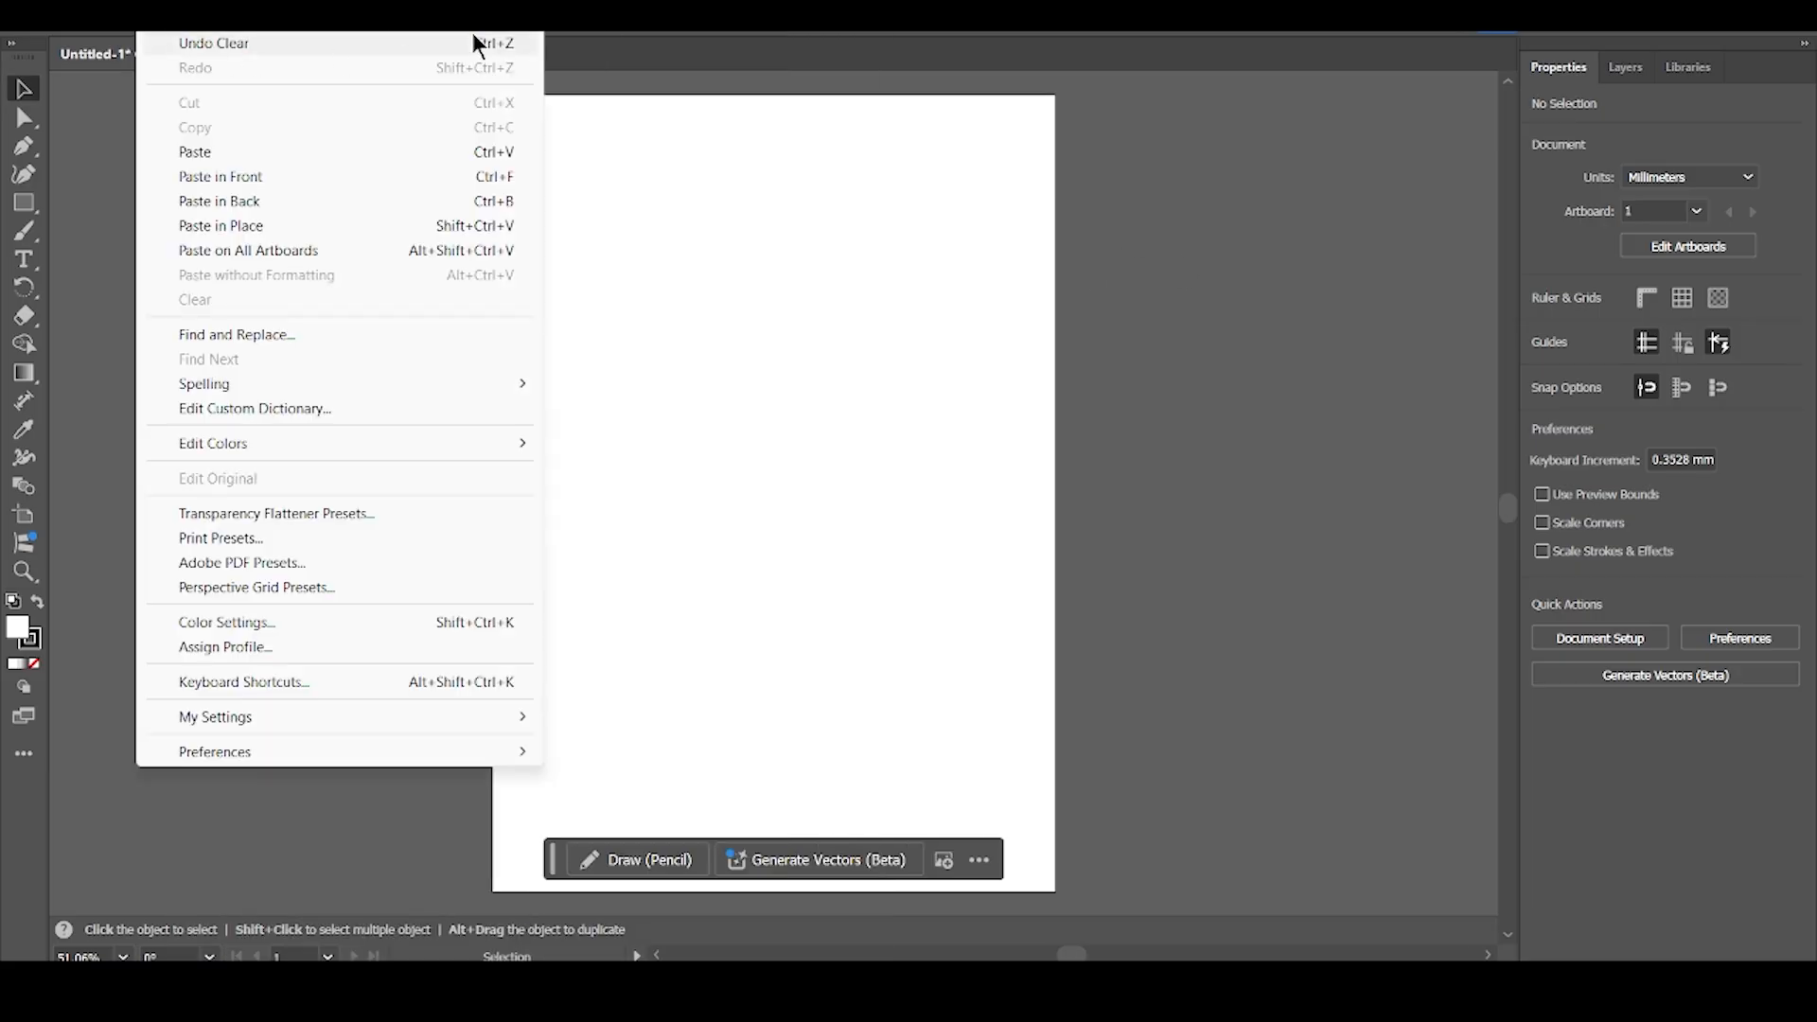
pyautogui.click(1063, 382)
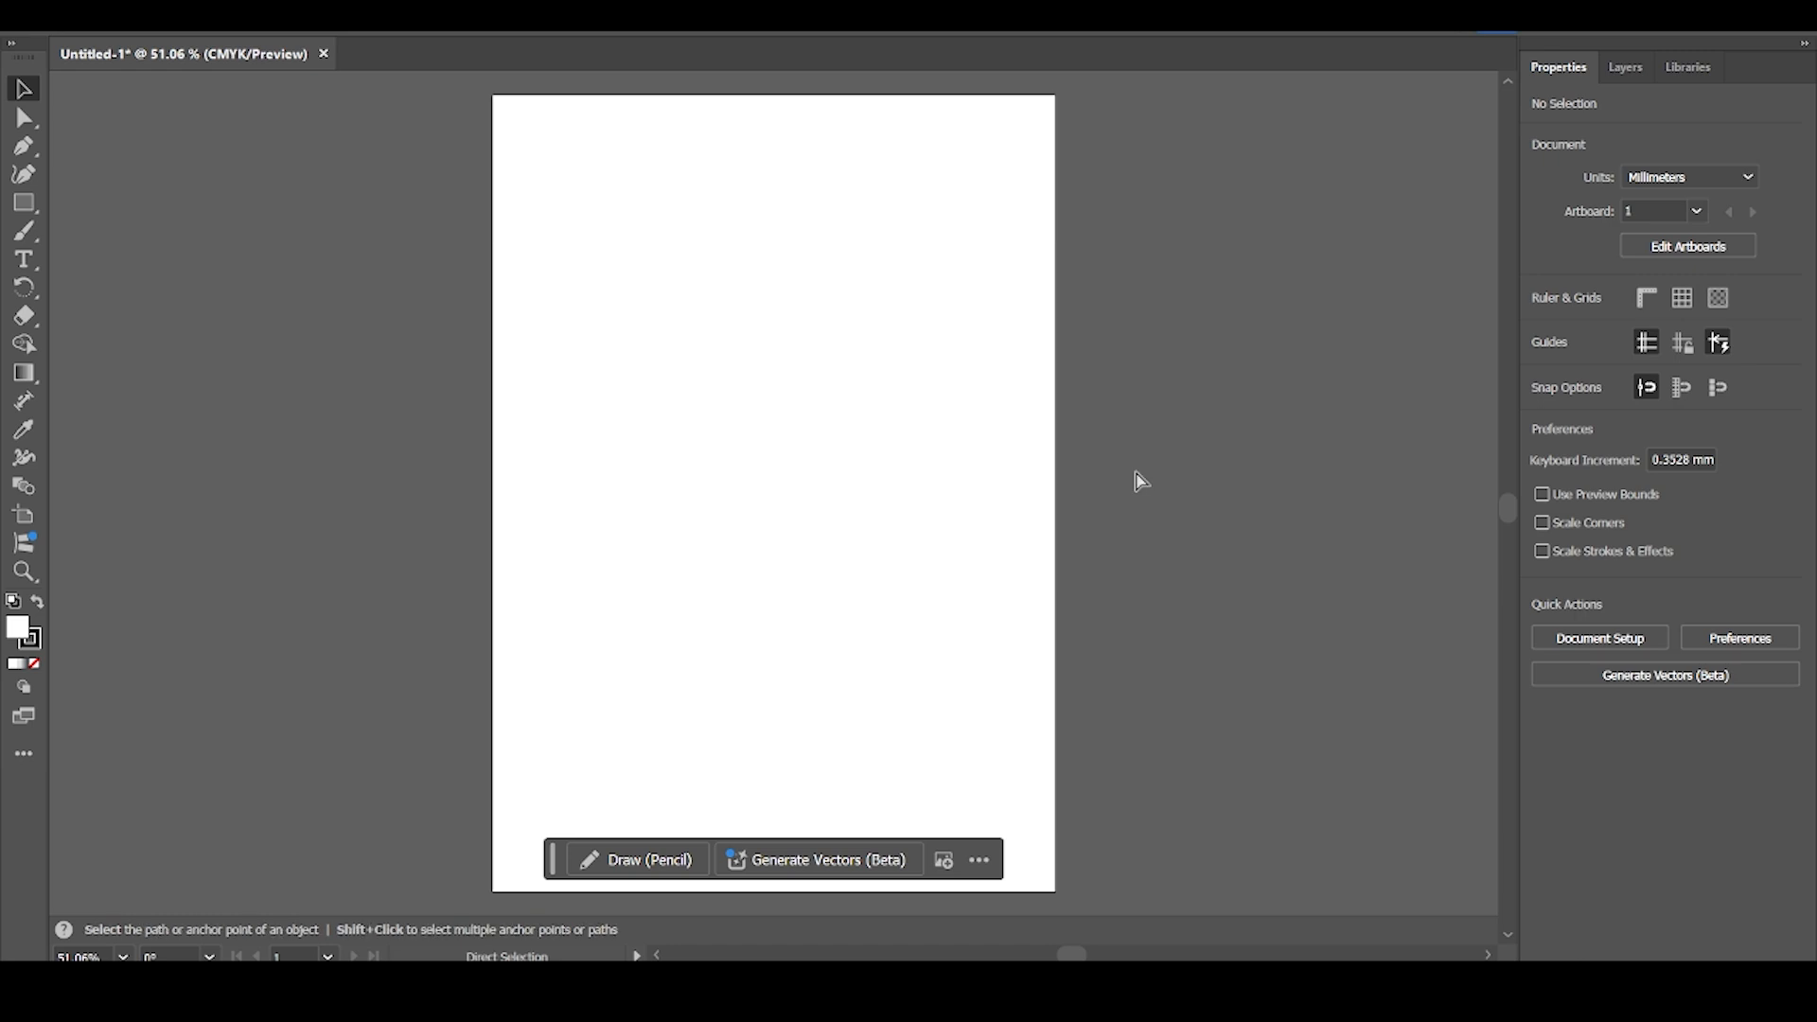
pyautogui.hotkey('ctrl', 'z')
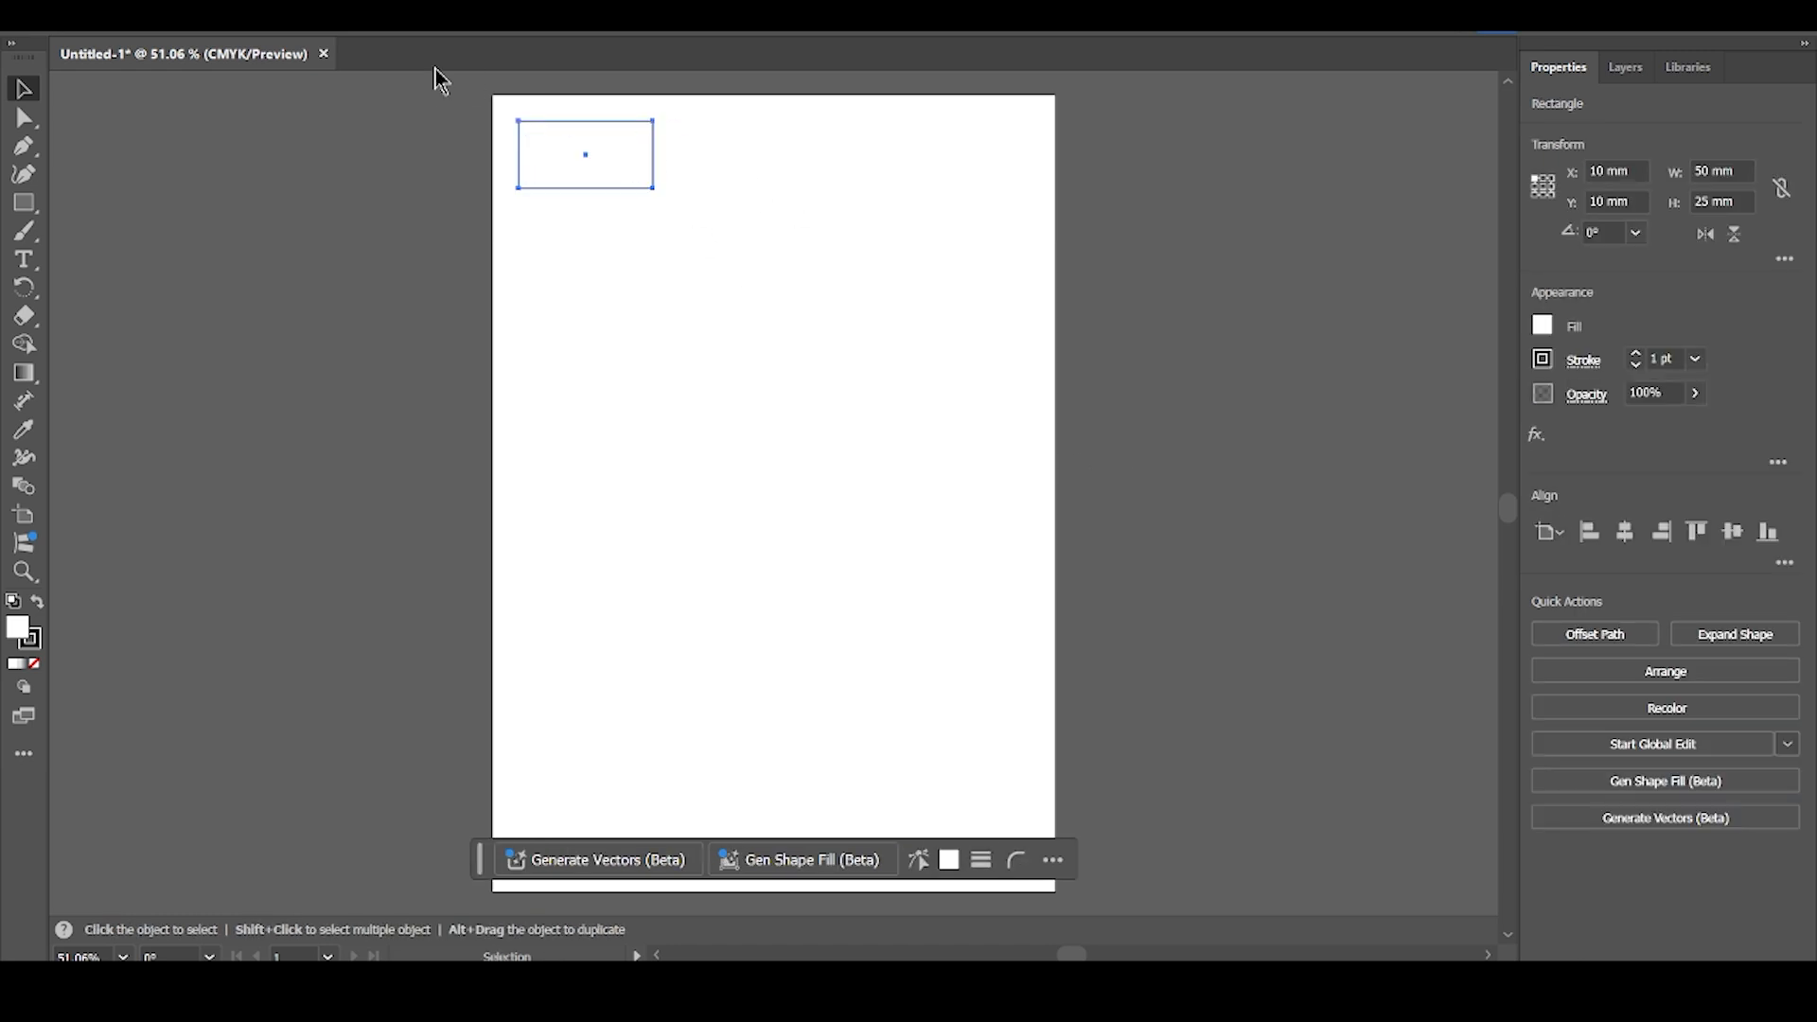
pyautogui.click(672, 247)
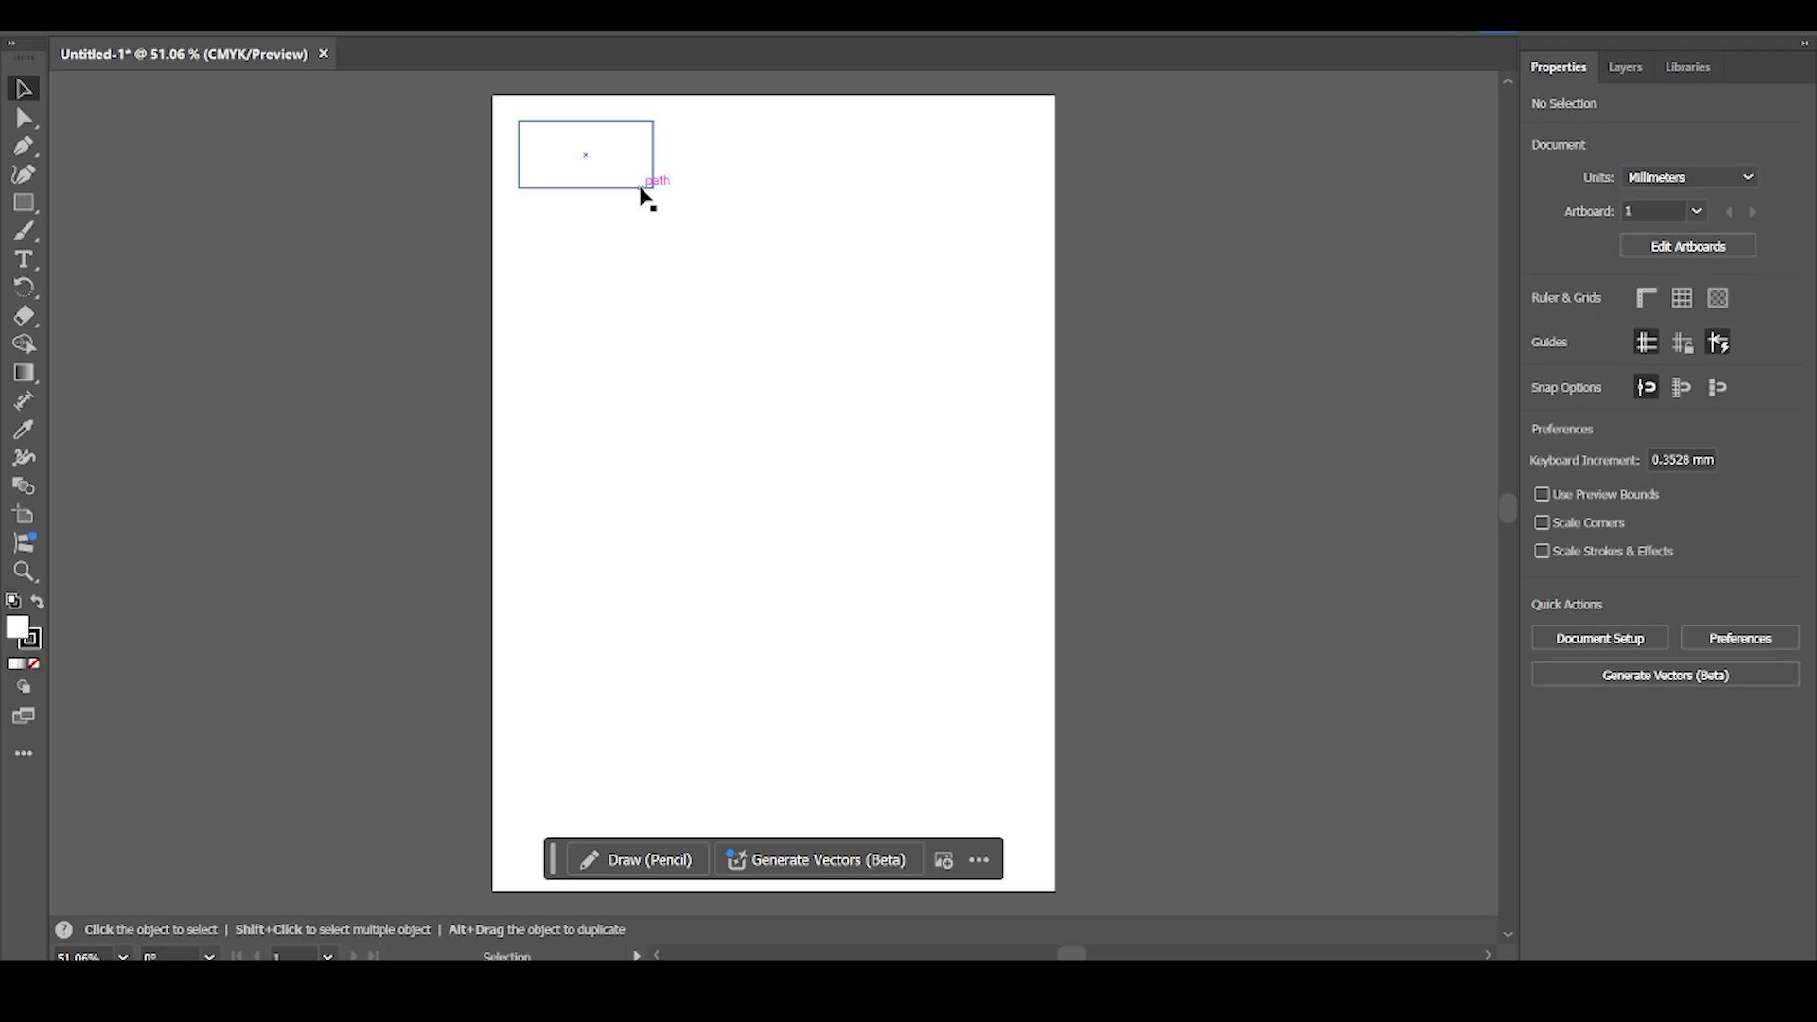
pyautogui.scroll(3, 573, 183)
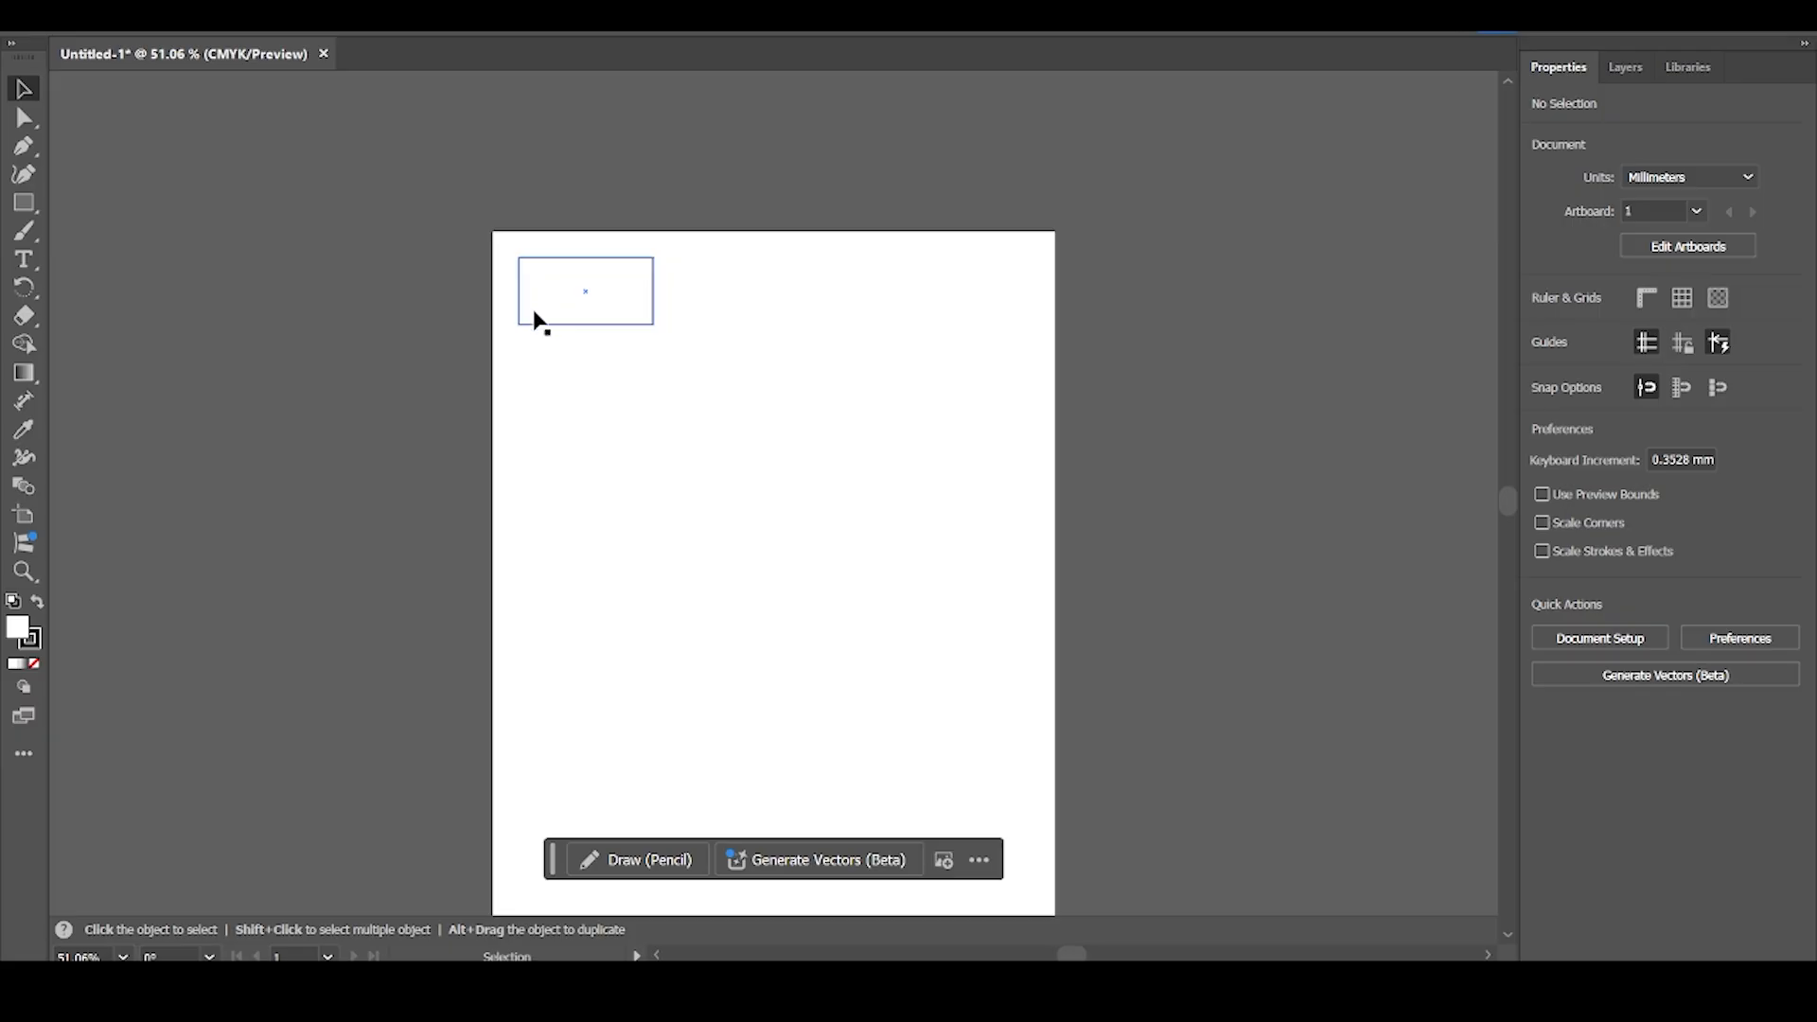
pyautogui.scroll(3, 535, 315)
pyautogui.scroll(-3, 534, 315)
pyautogui.scroll(2, 534, 315)
pyautogui.scroll(-2, 535, 315)
pyautogui.scroll(1, 535, 315)
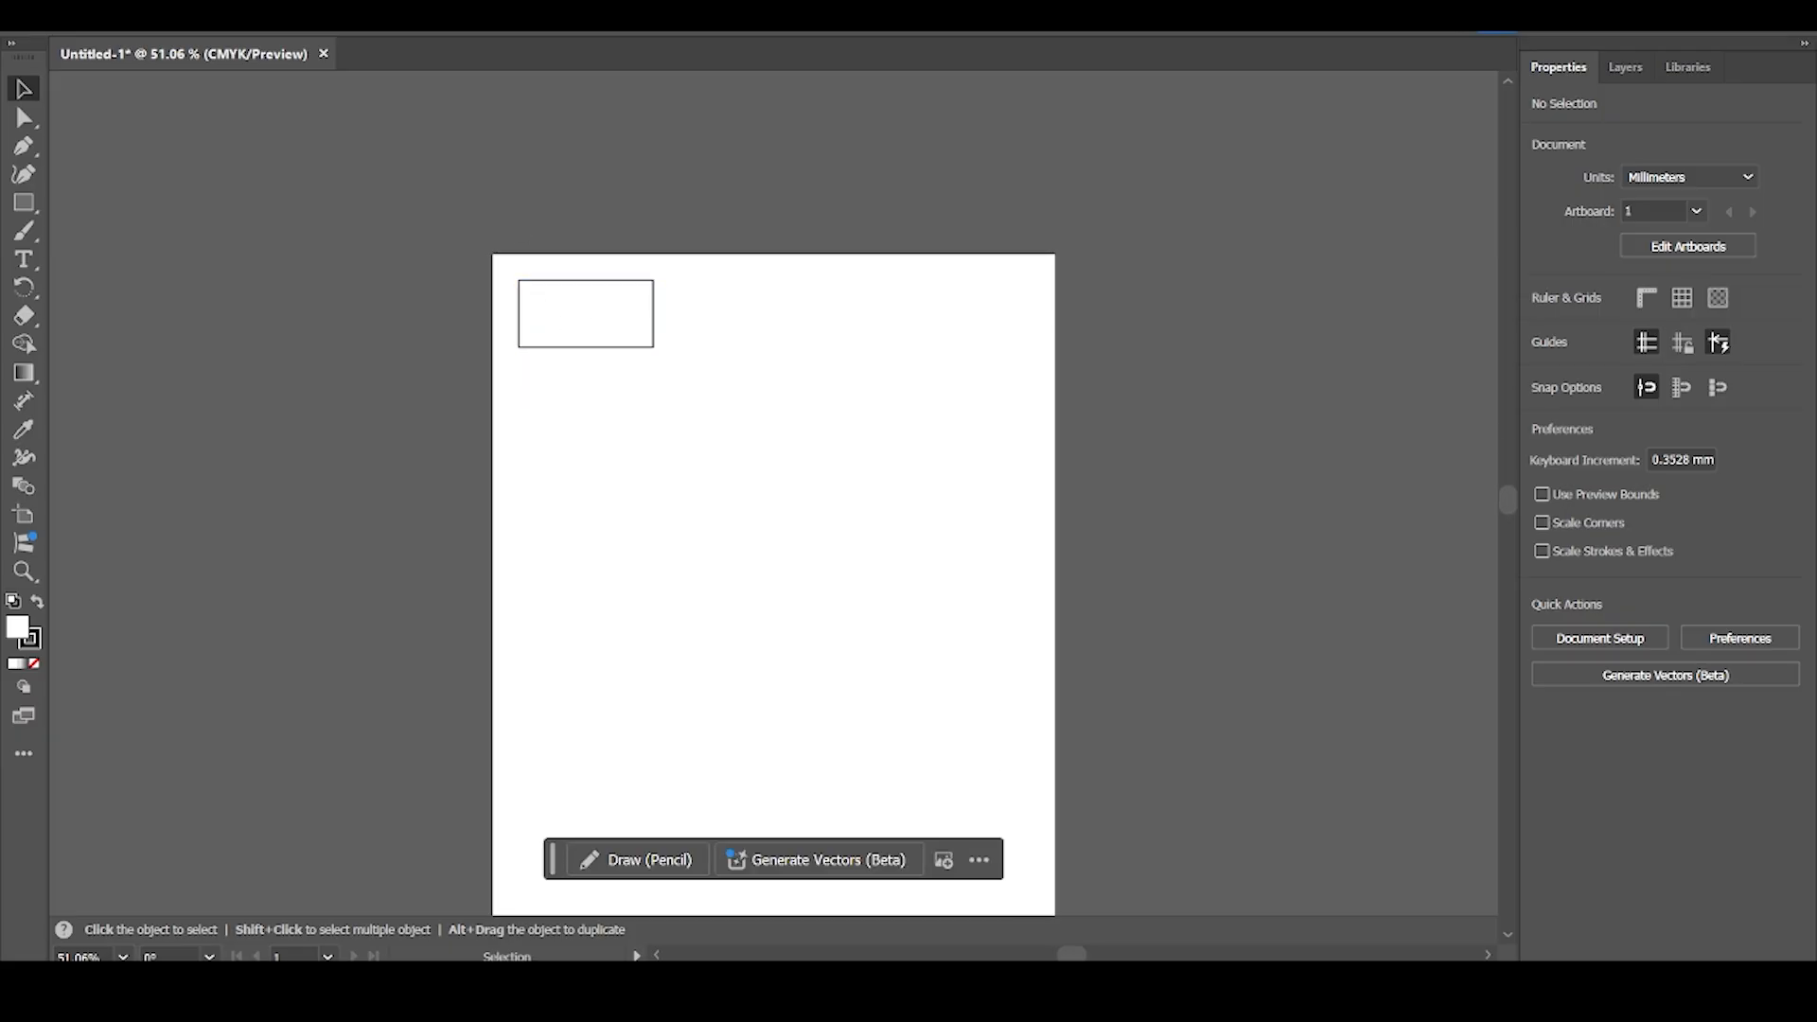
pyautogui.click(414, 34)
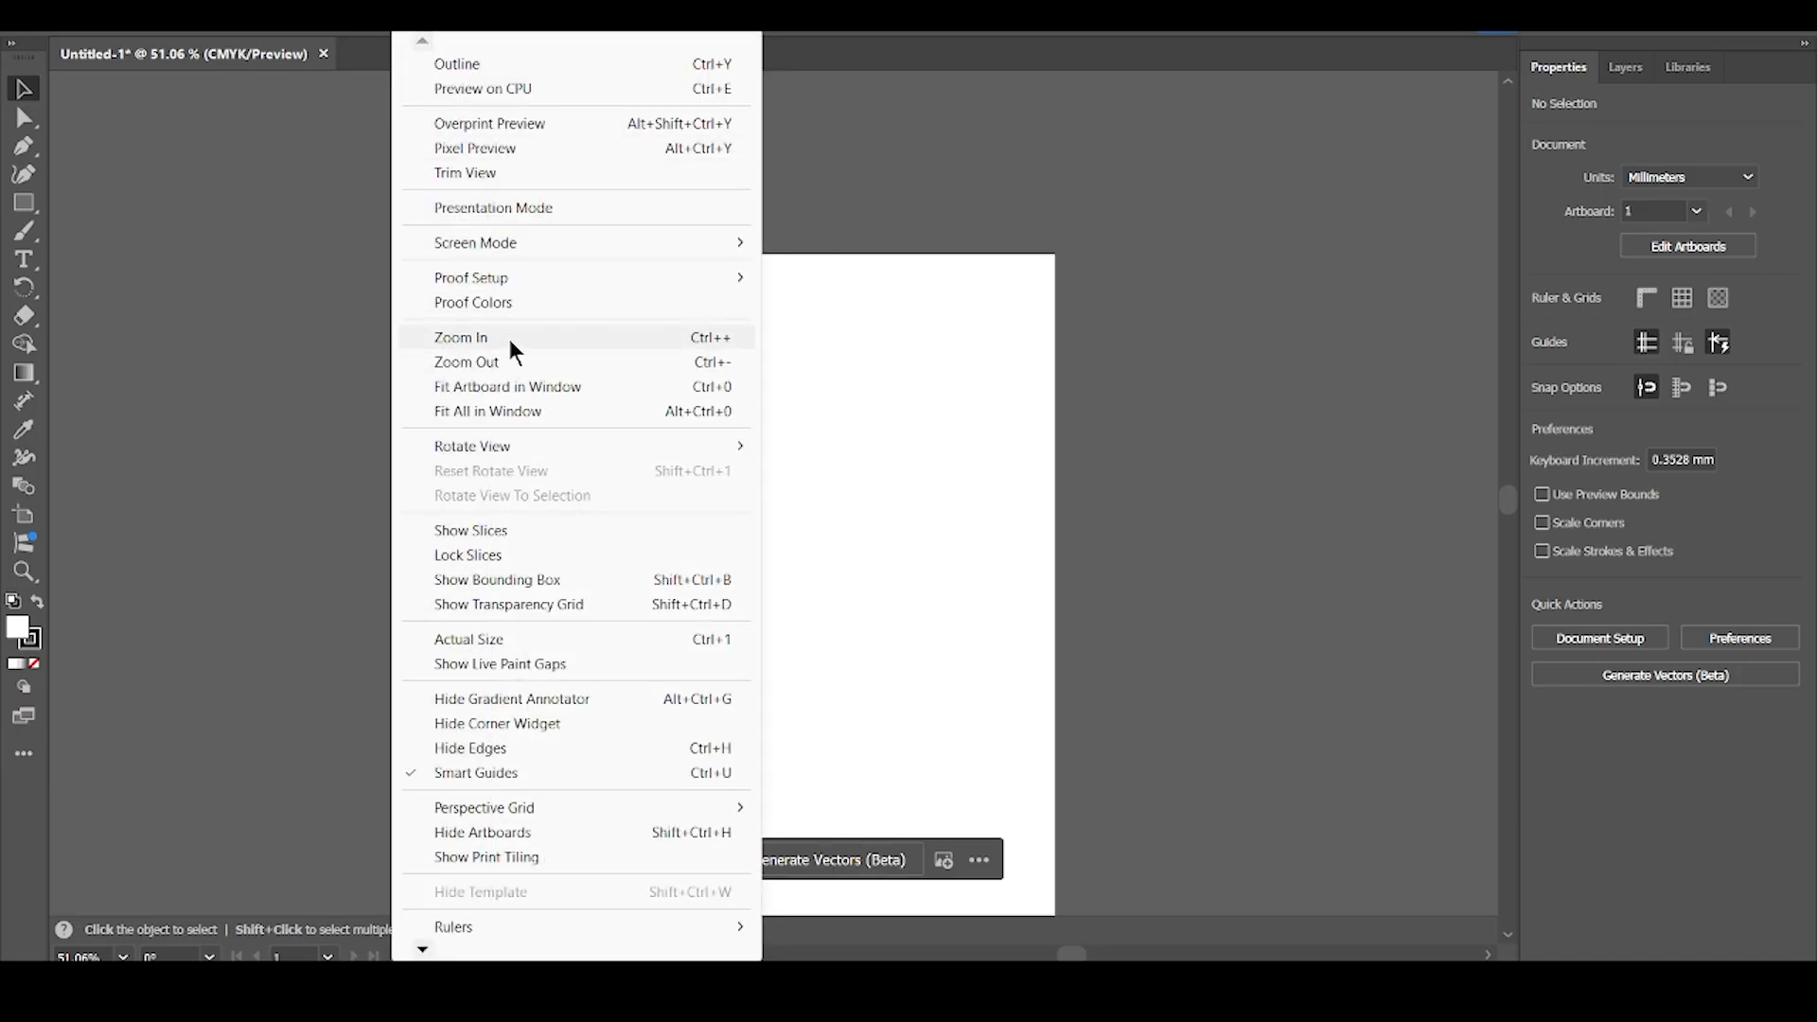
pyautogui.click(893, 197)
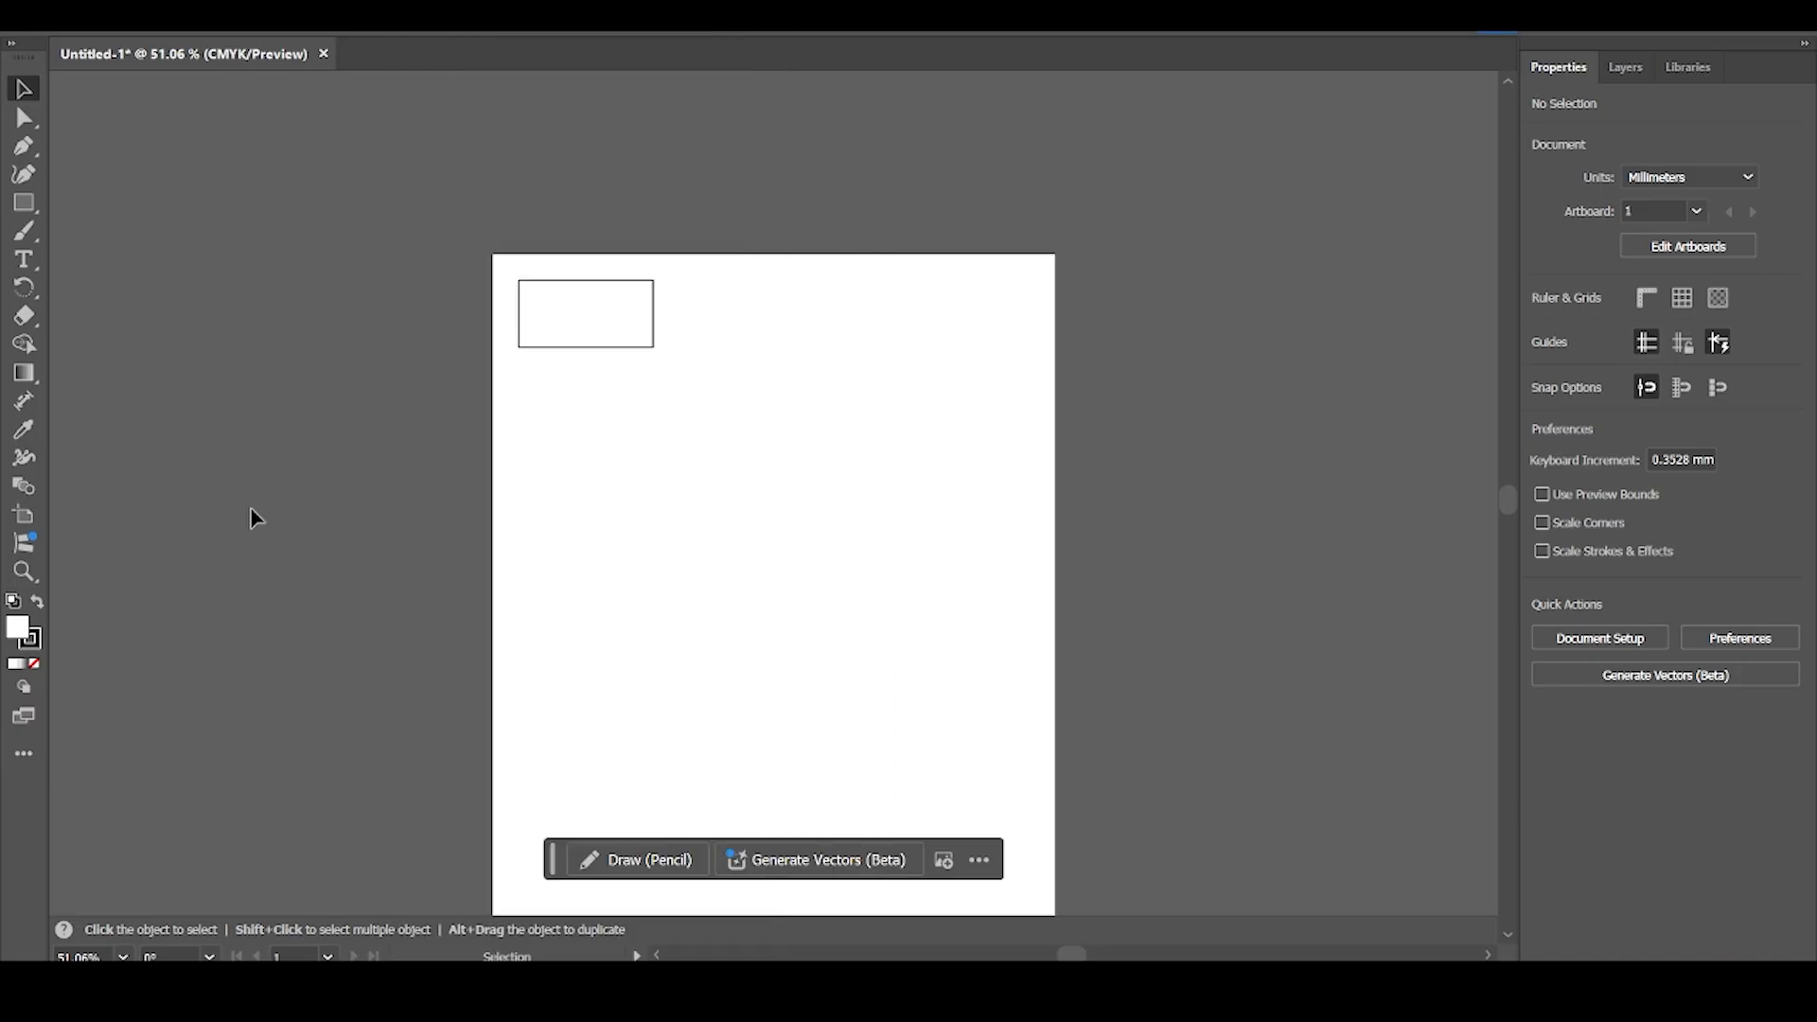
# Zoom in to 200% and bring the whole rectangle into view with the artboard's corner
pyautogui.hotkey('ctrl', '+')
pyautogui.hotkey('ctrl', '+')
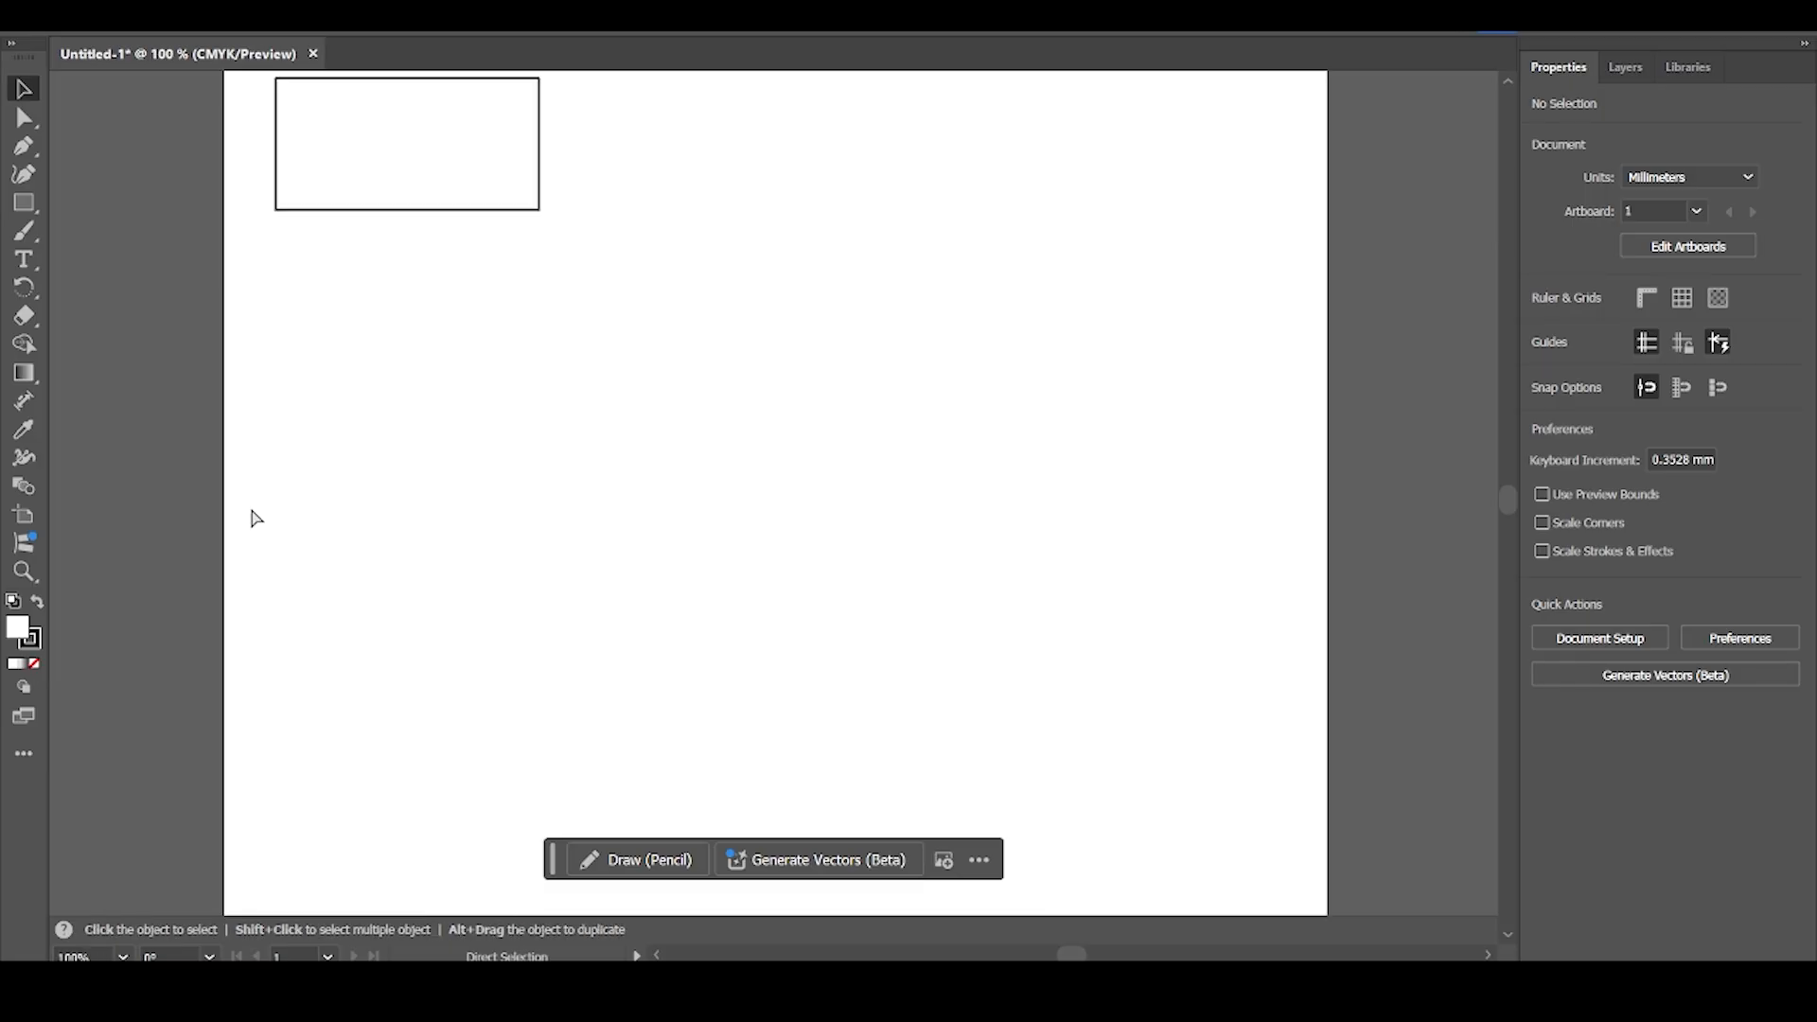
pyautogui.scroll(3, 349, 479)
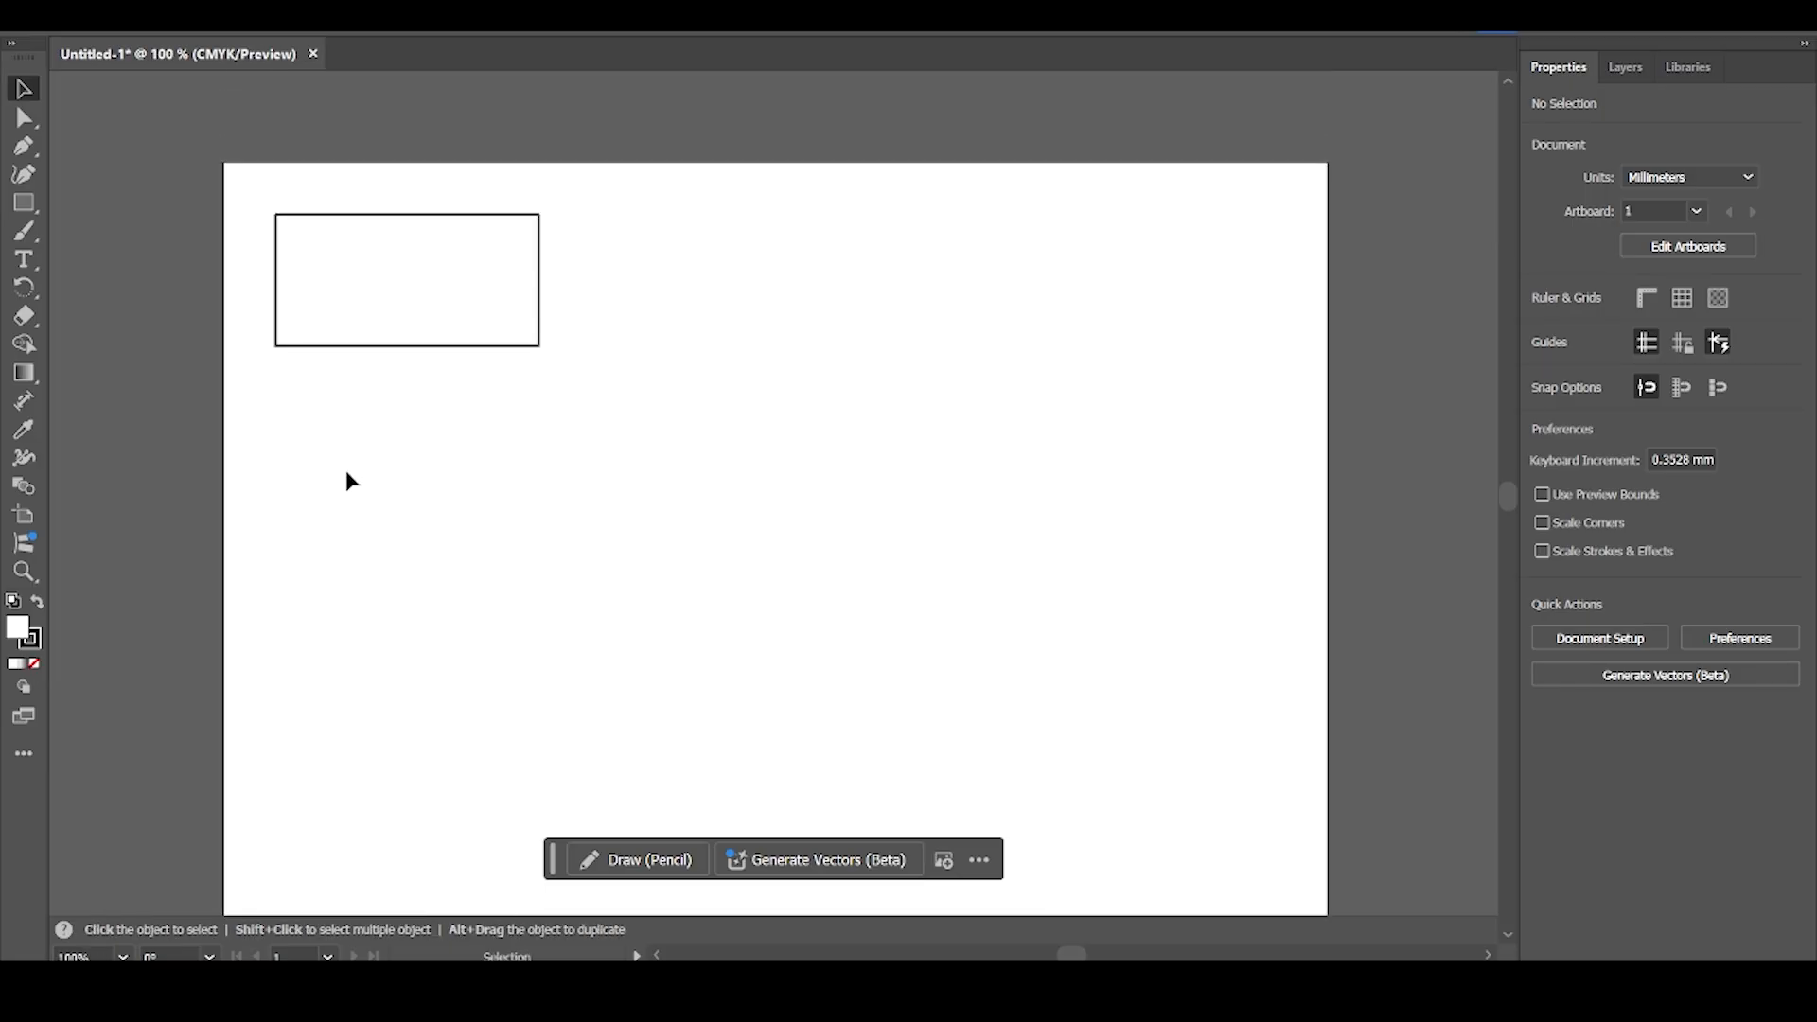
pyautogui.moveTo(1069, 954)
pyautogui.mouseDown()
pyautogui.moveTo(1047, 956)
pyautogui.moveTo(1078, 956)
pyautogui.mouseUp()
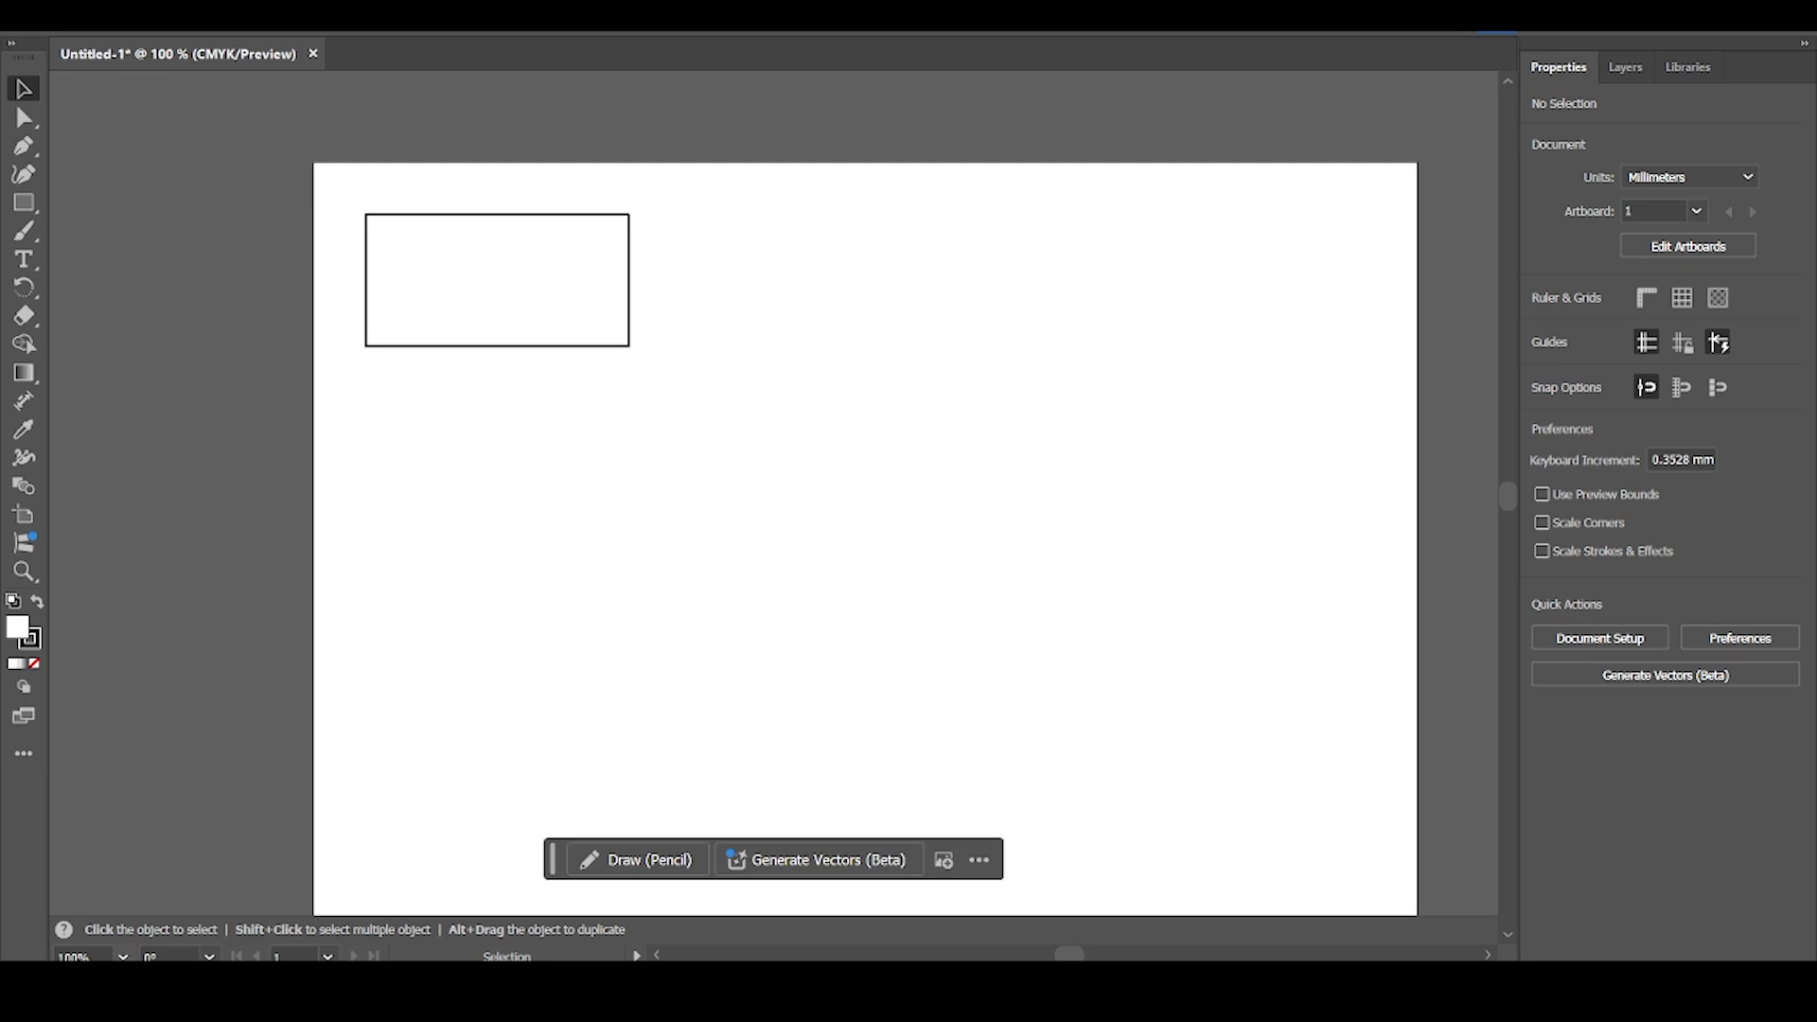
pyautogui.click(122, 956)
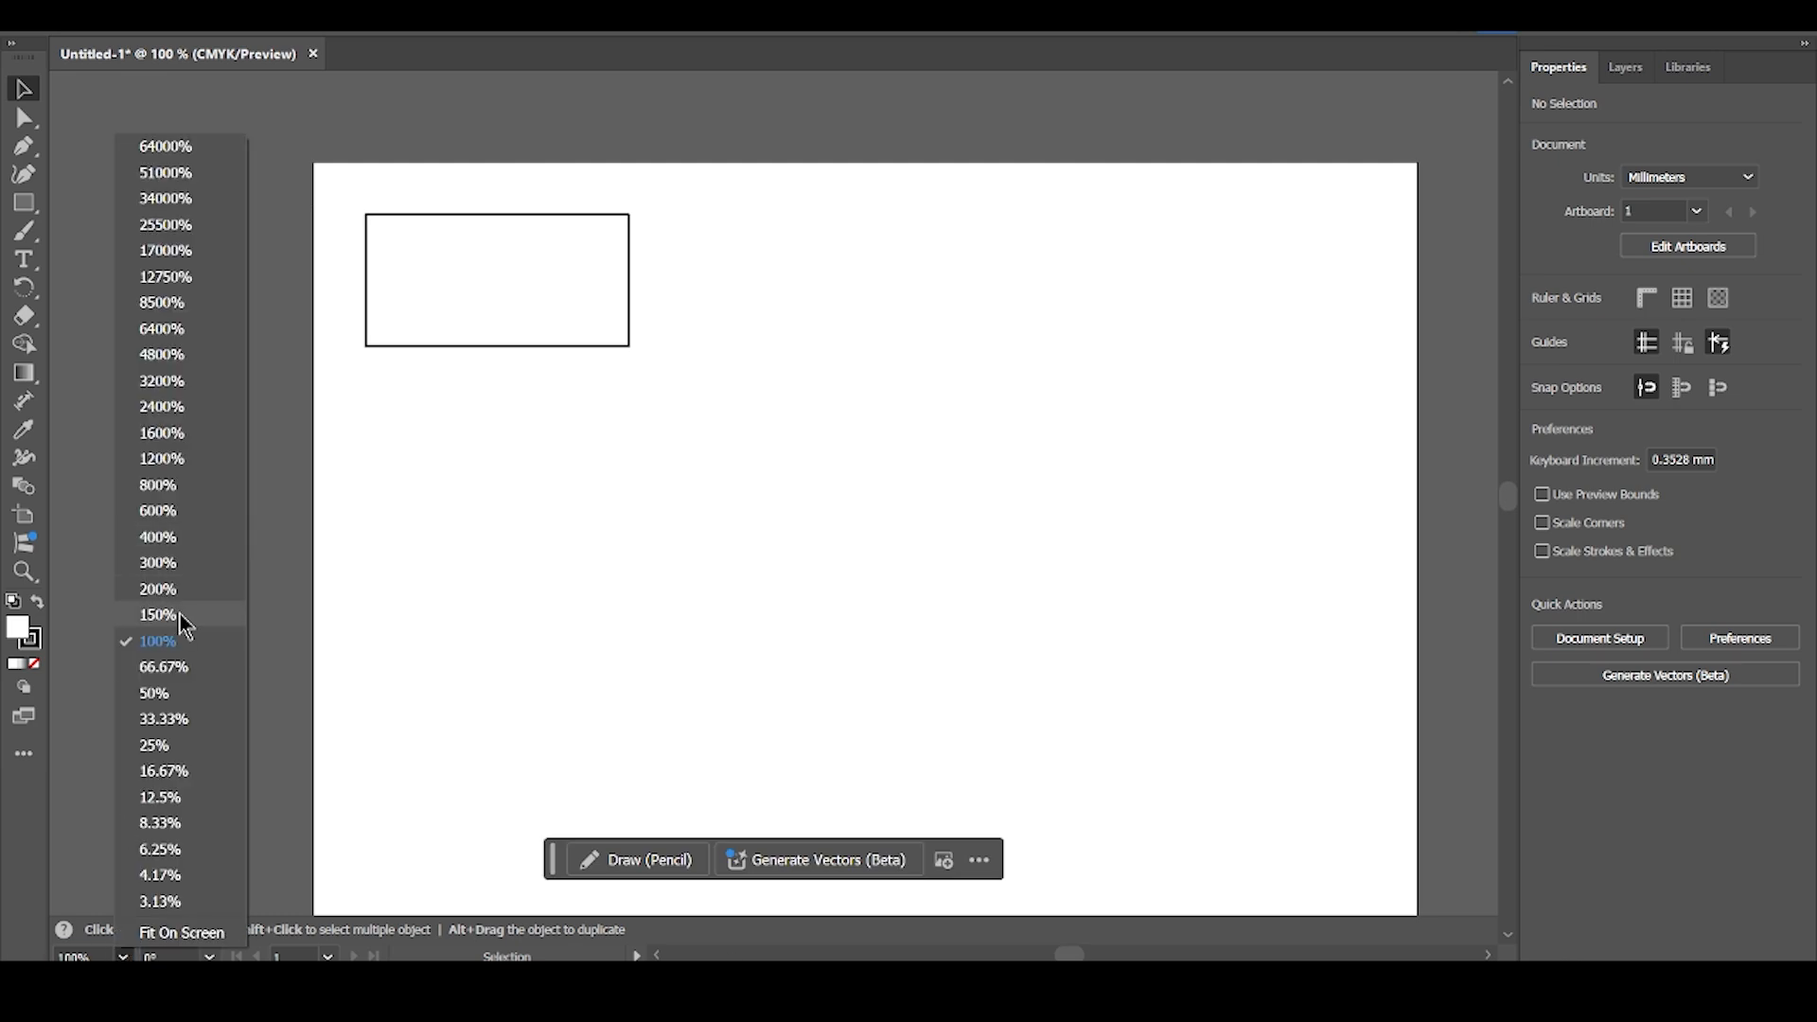
pyautogui.click(159, 589)
pyautogui.scroll(3, 243, 585)
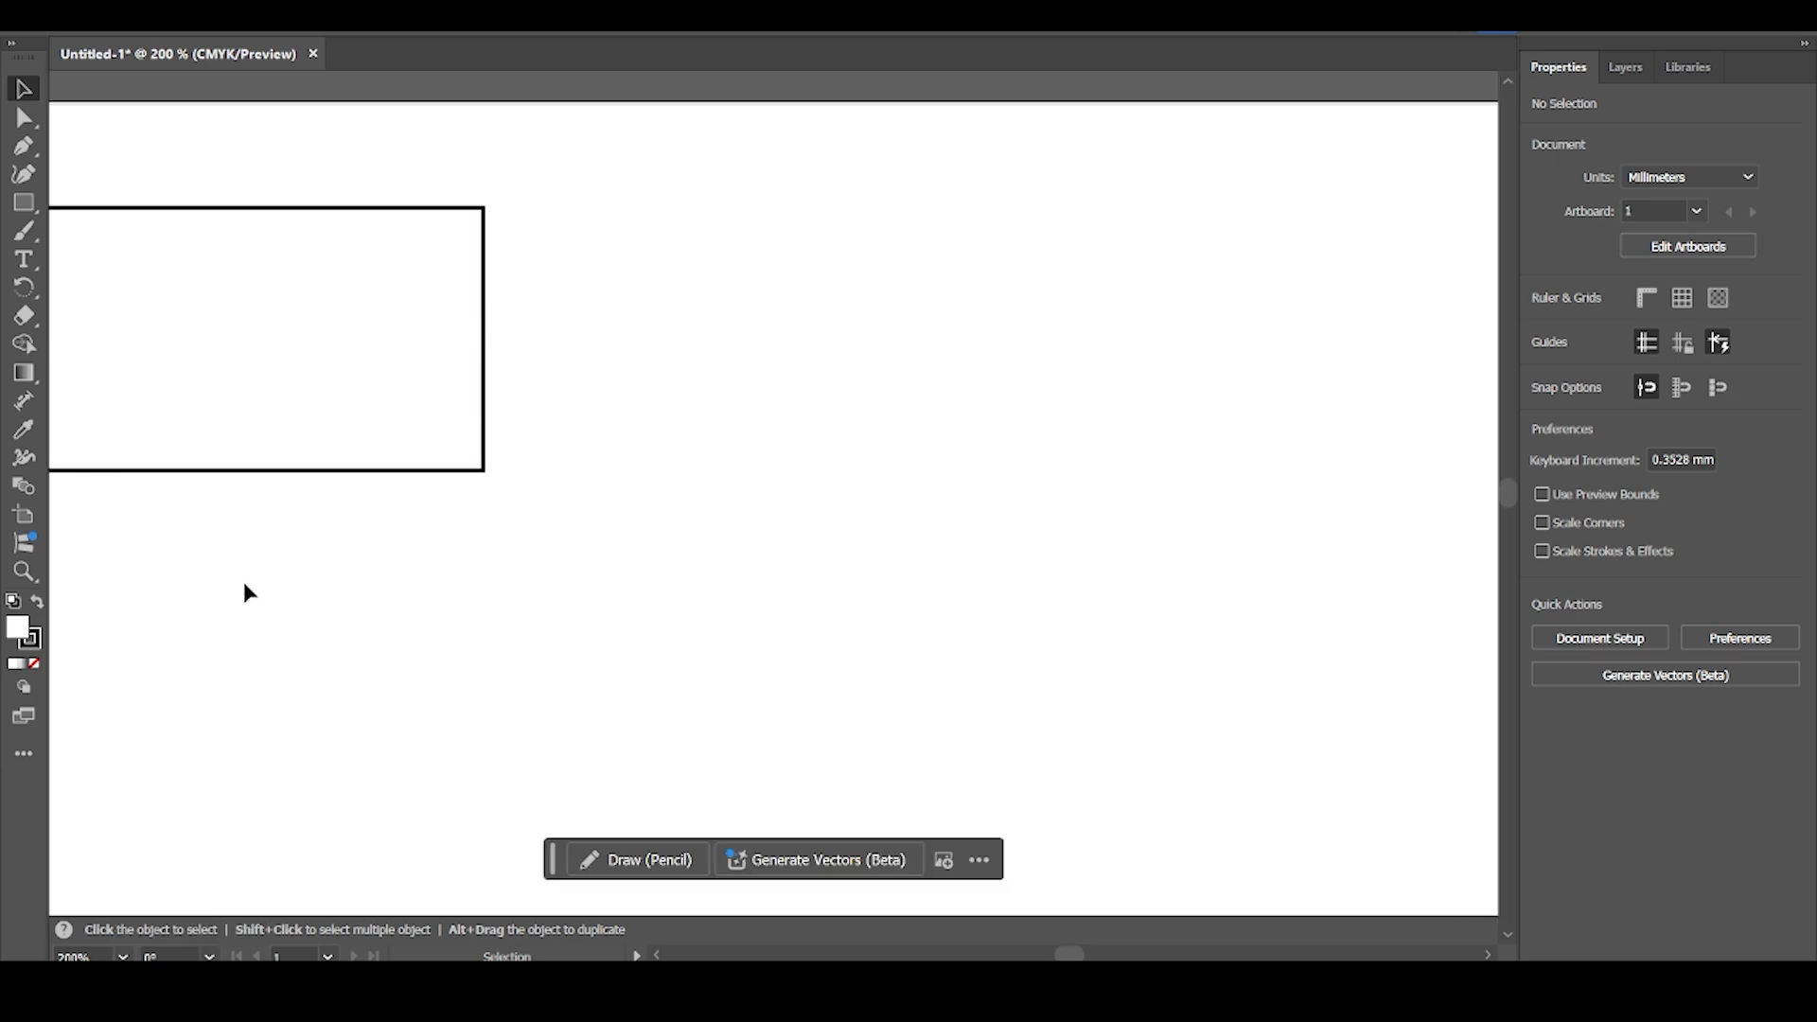
pyautogui.moveTo(1074, 954); pyautogui.dragTo(1025, 949)
pyautogui.scroll(1, 1034, 701)
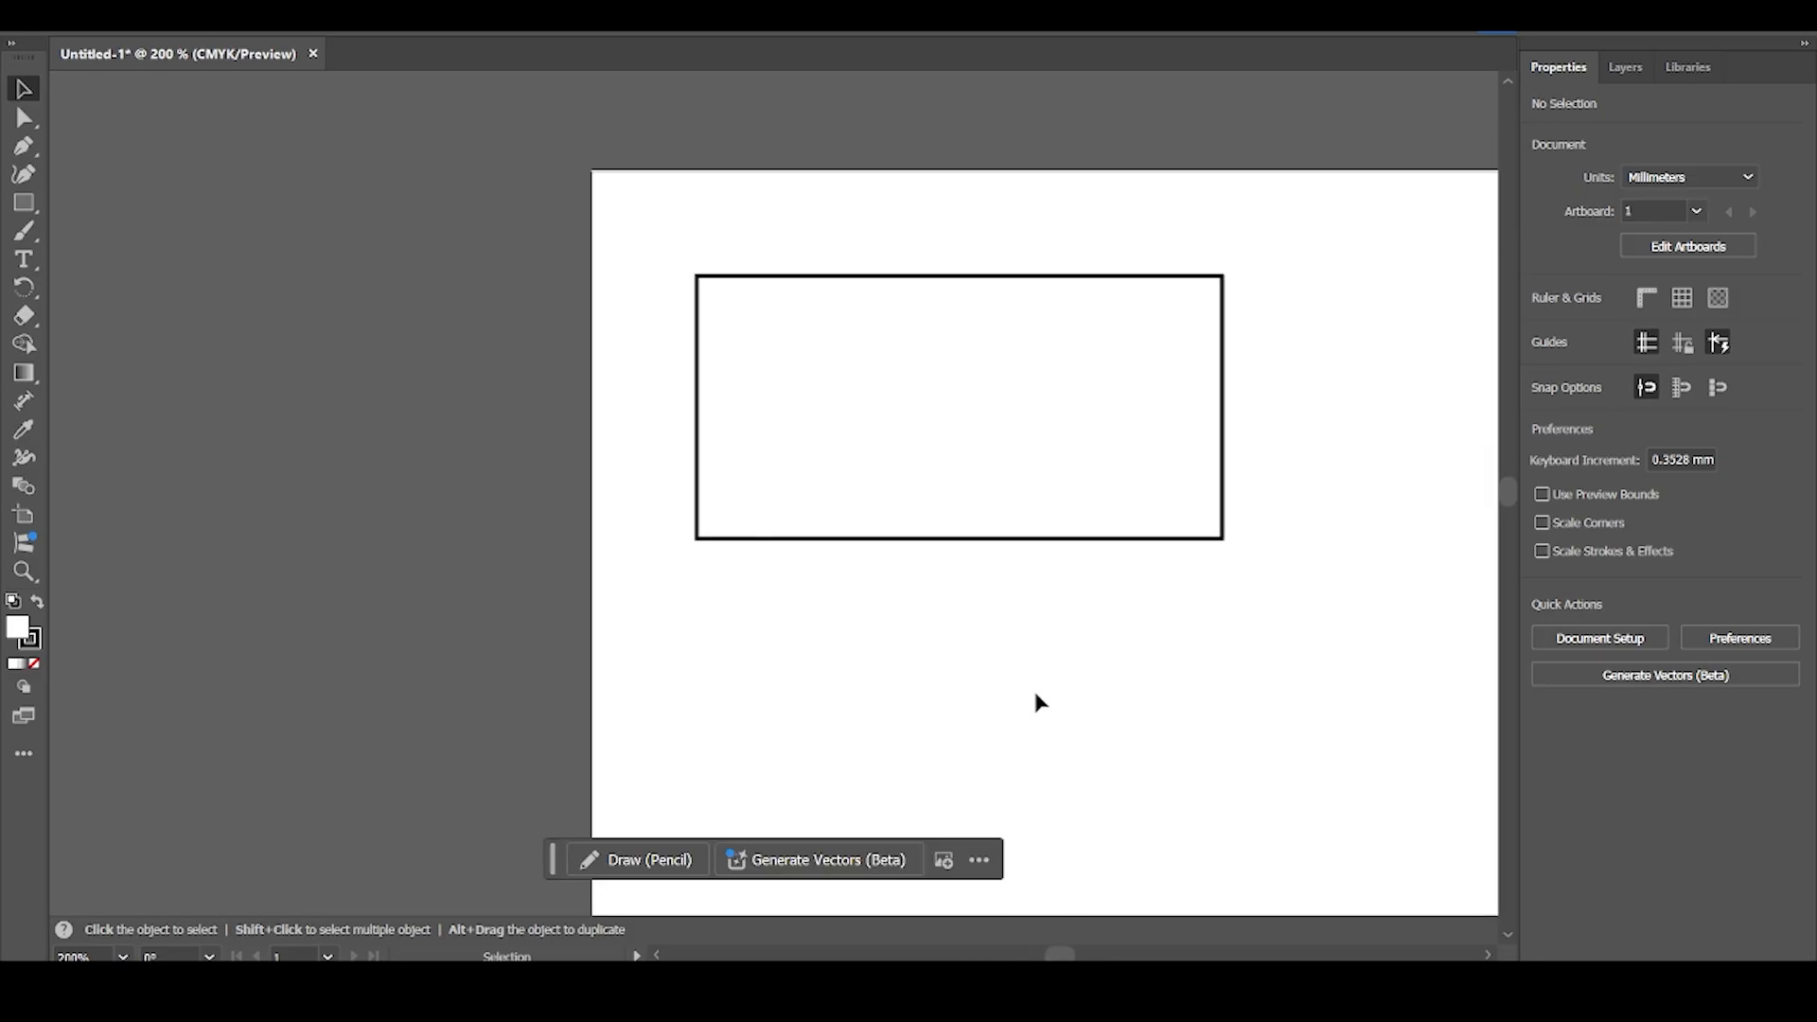
pyautogui.click(1485, 953)
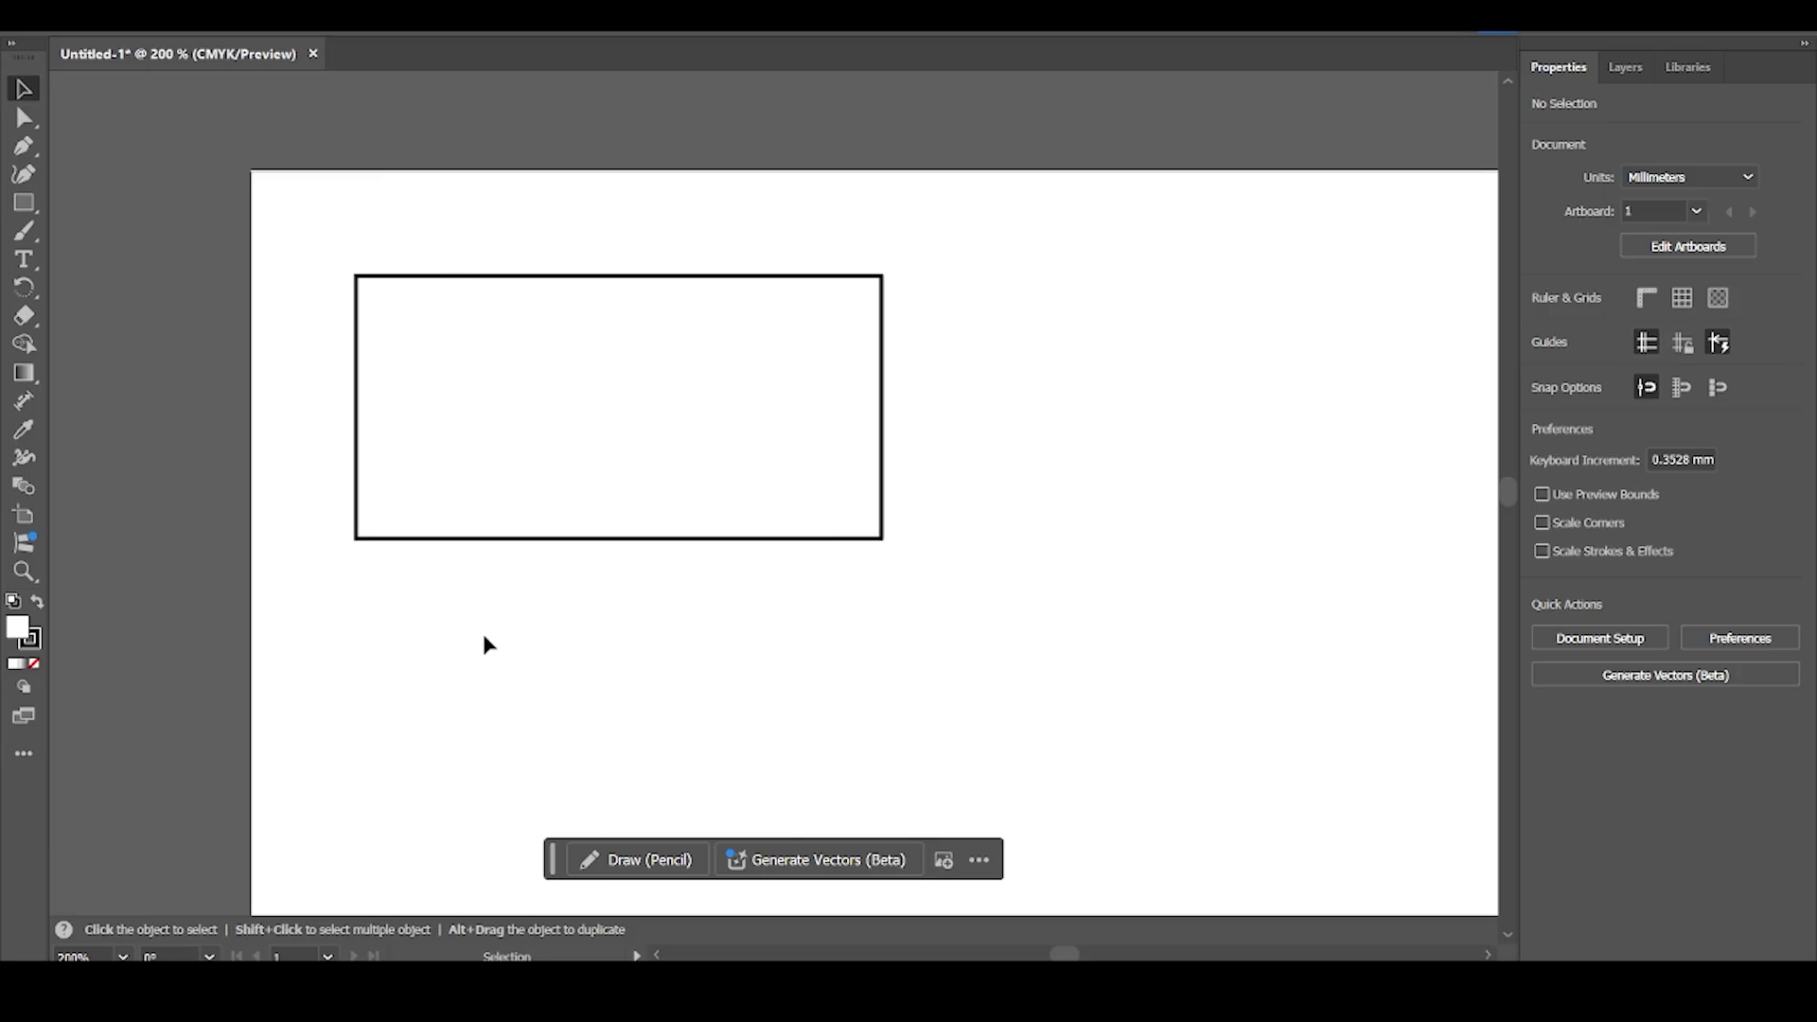
# Magnify the view to 300% and shift it so the rectangle and the artboard's left edge are visible
pyautogui.hotkey('ctrl', '+')
pyautogui.hotkey('ctrl', '-')
pyautogui.hotkey('ctrl', '+')
pyautogui.hotkey('ctrl', '-')
pyautogui.hotkey('ctrl', '+')
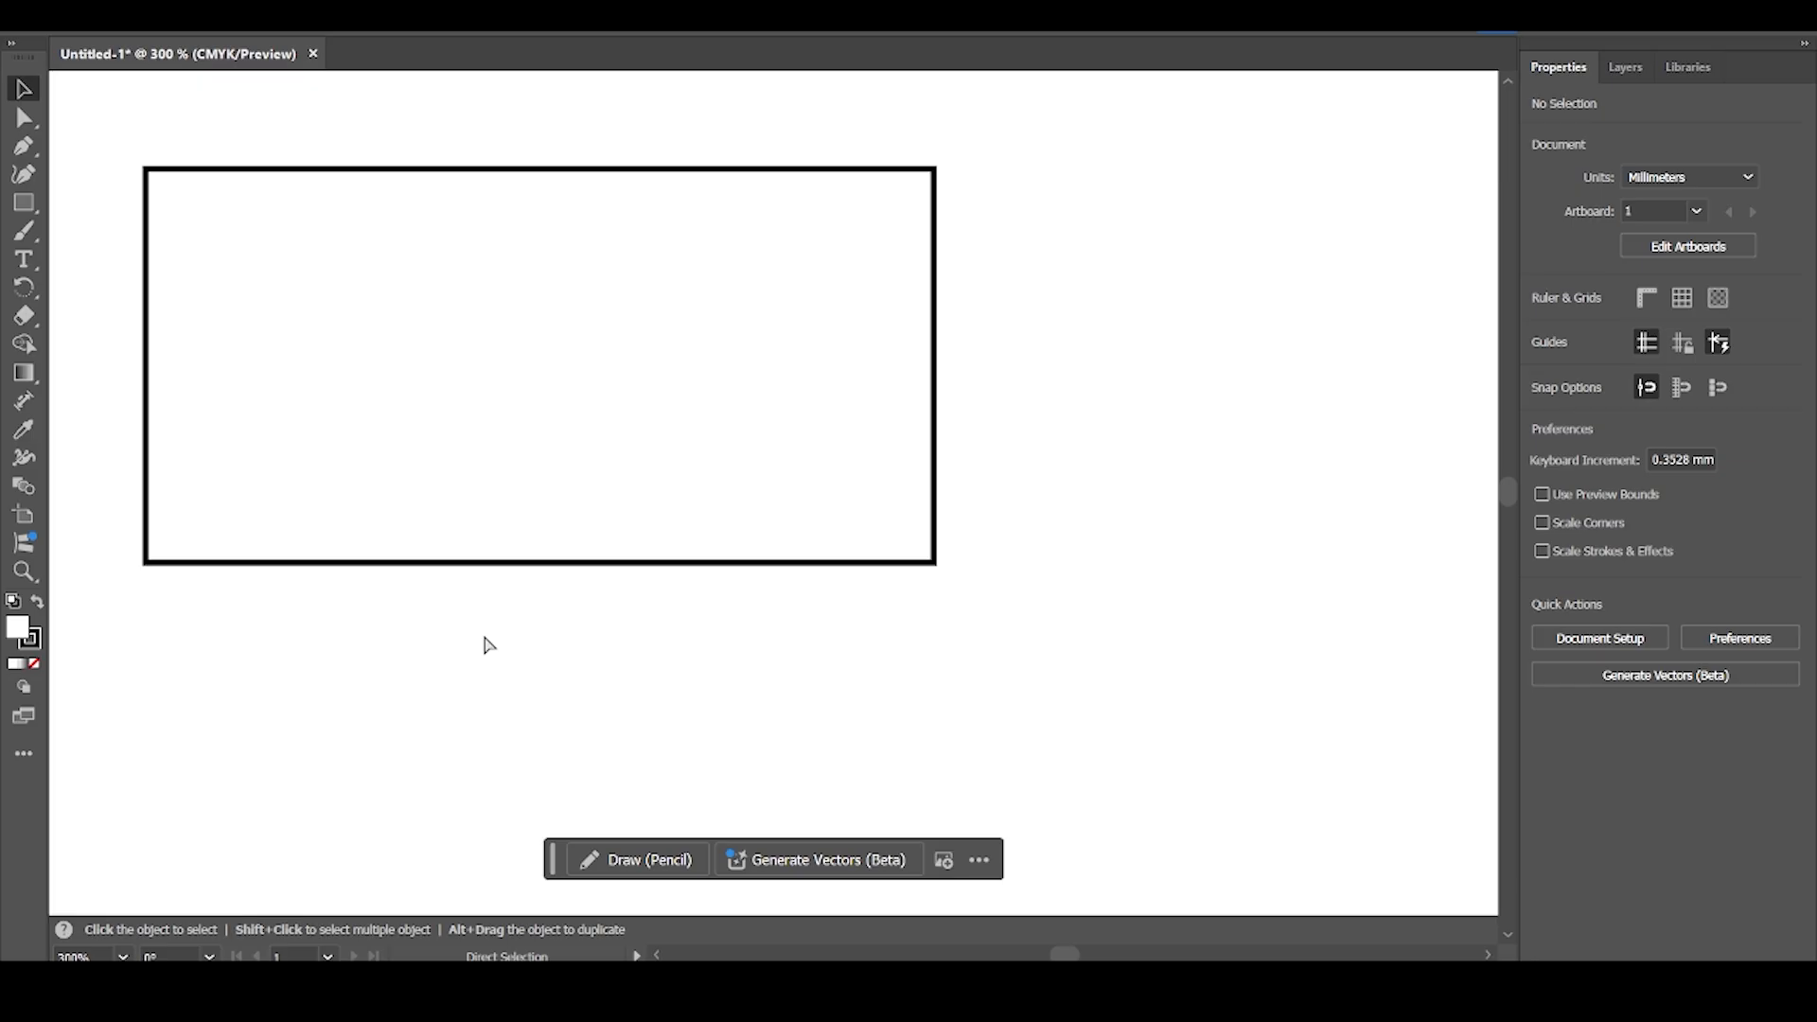
pyautogui.click(657, 953)
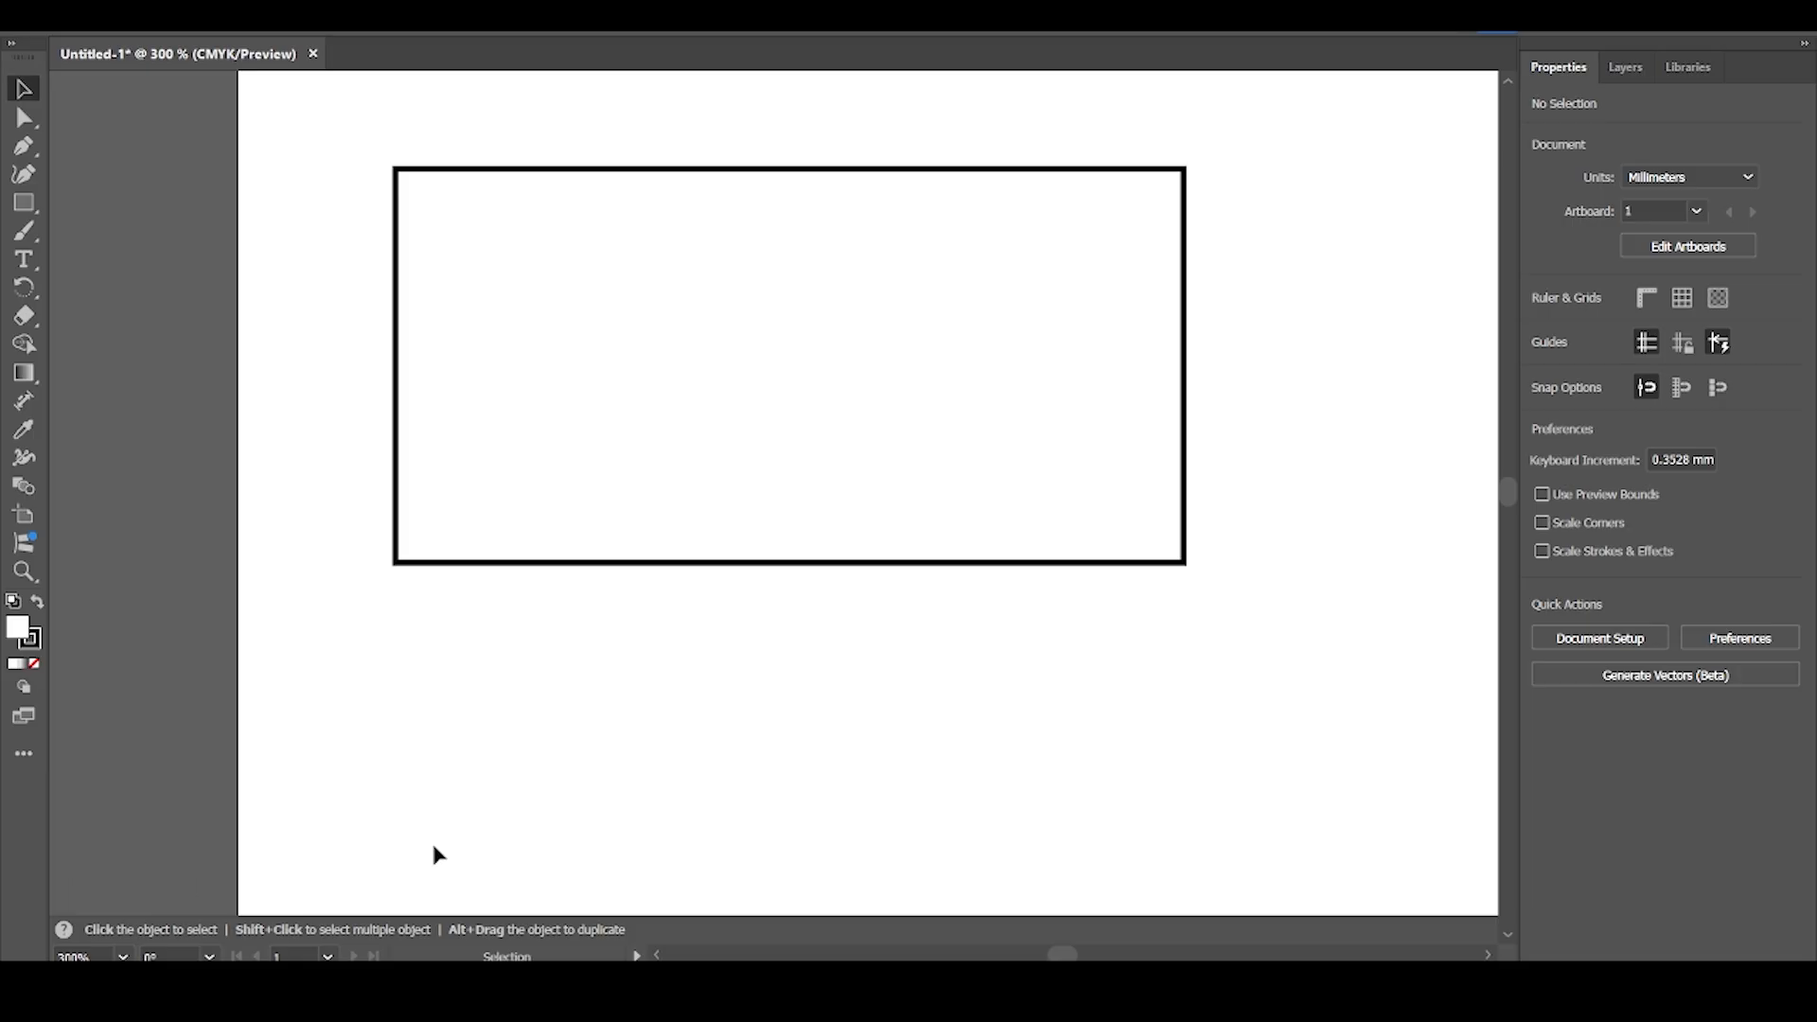
pyautogui.hotkey('ctrl', '-')
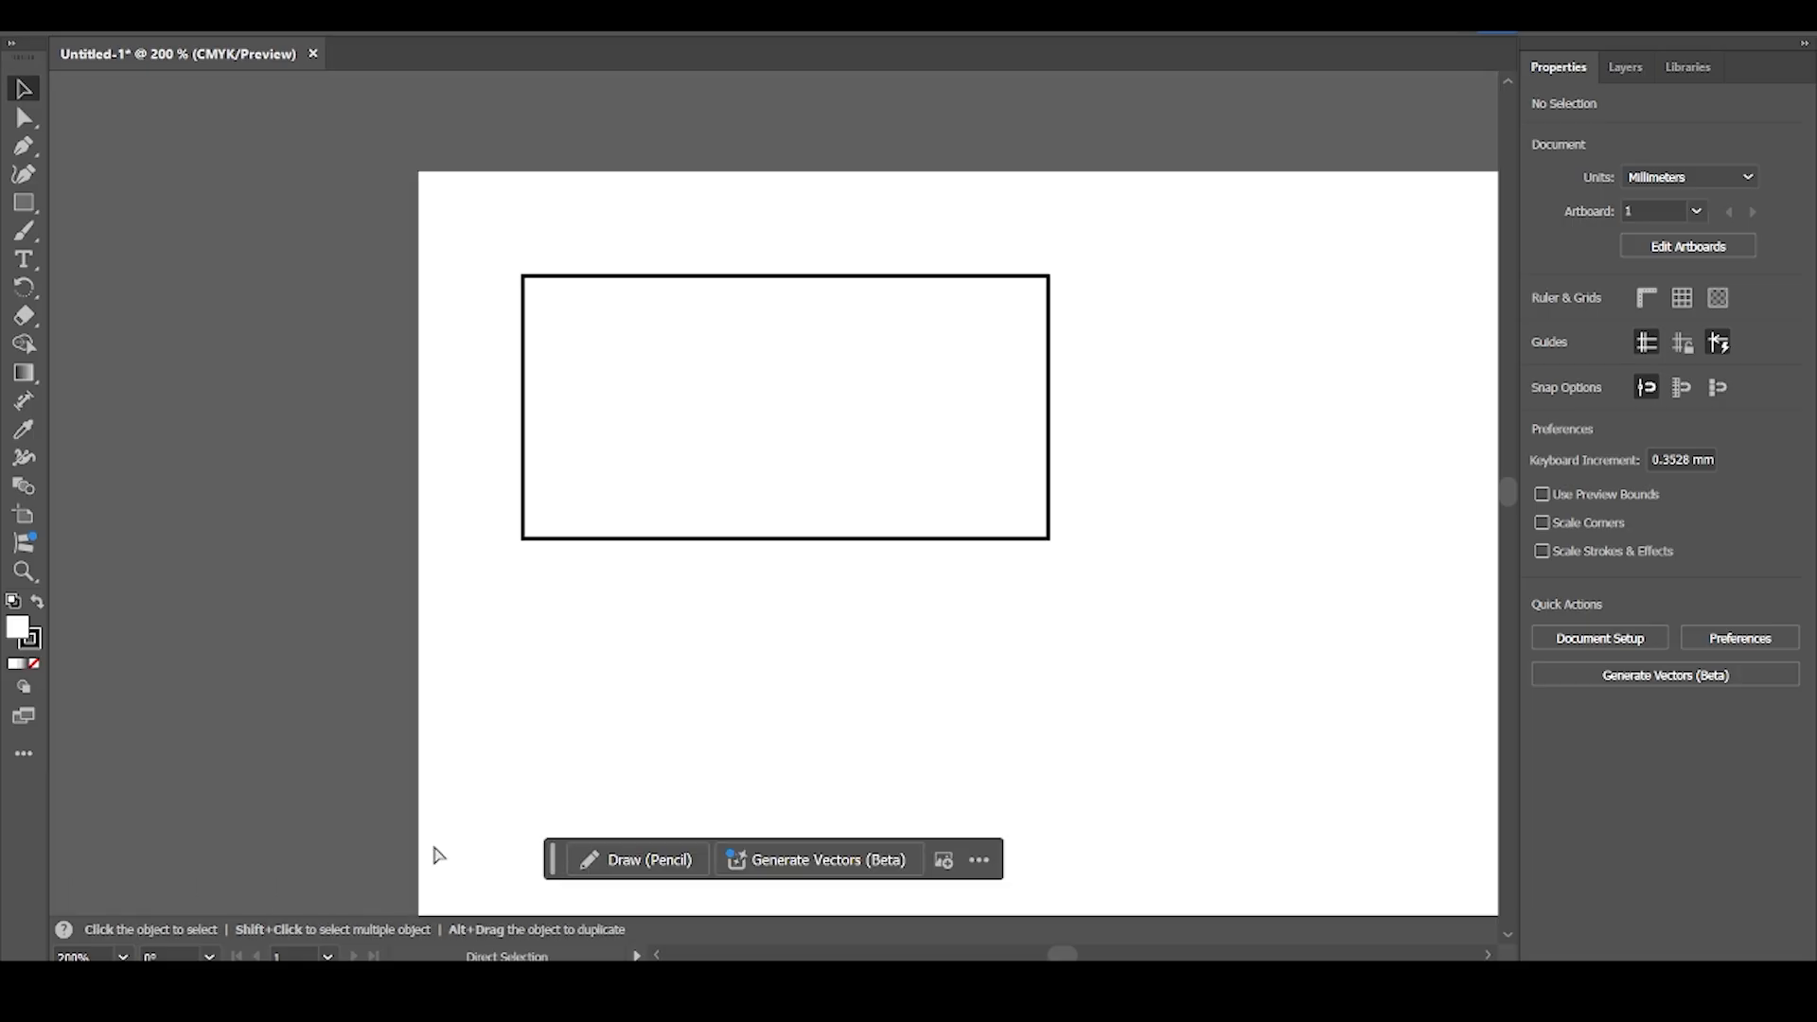
pyautogui.hotkey('ctrl', '+')
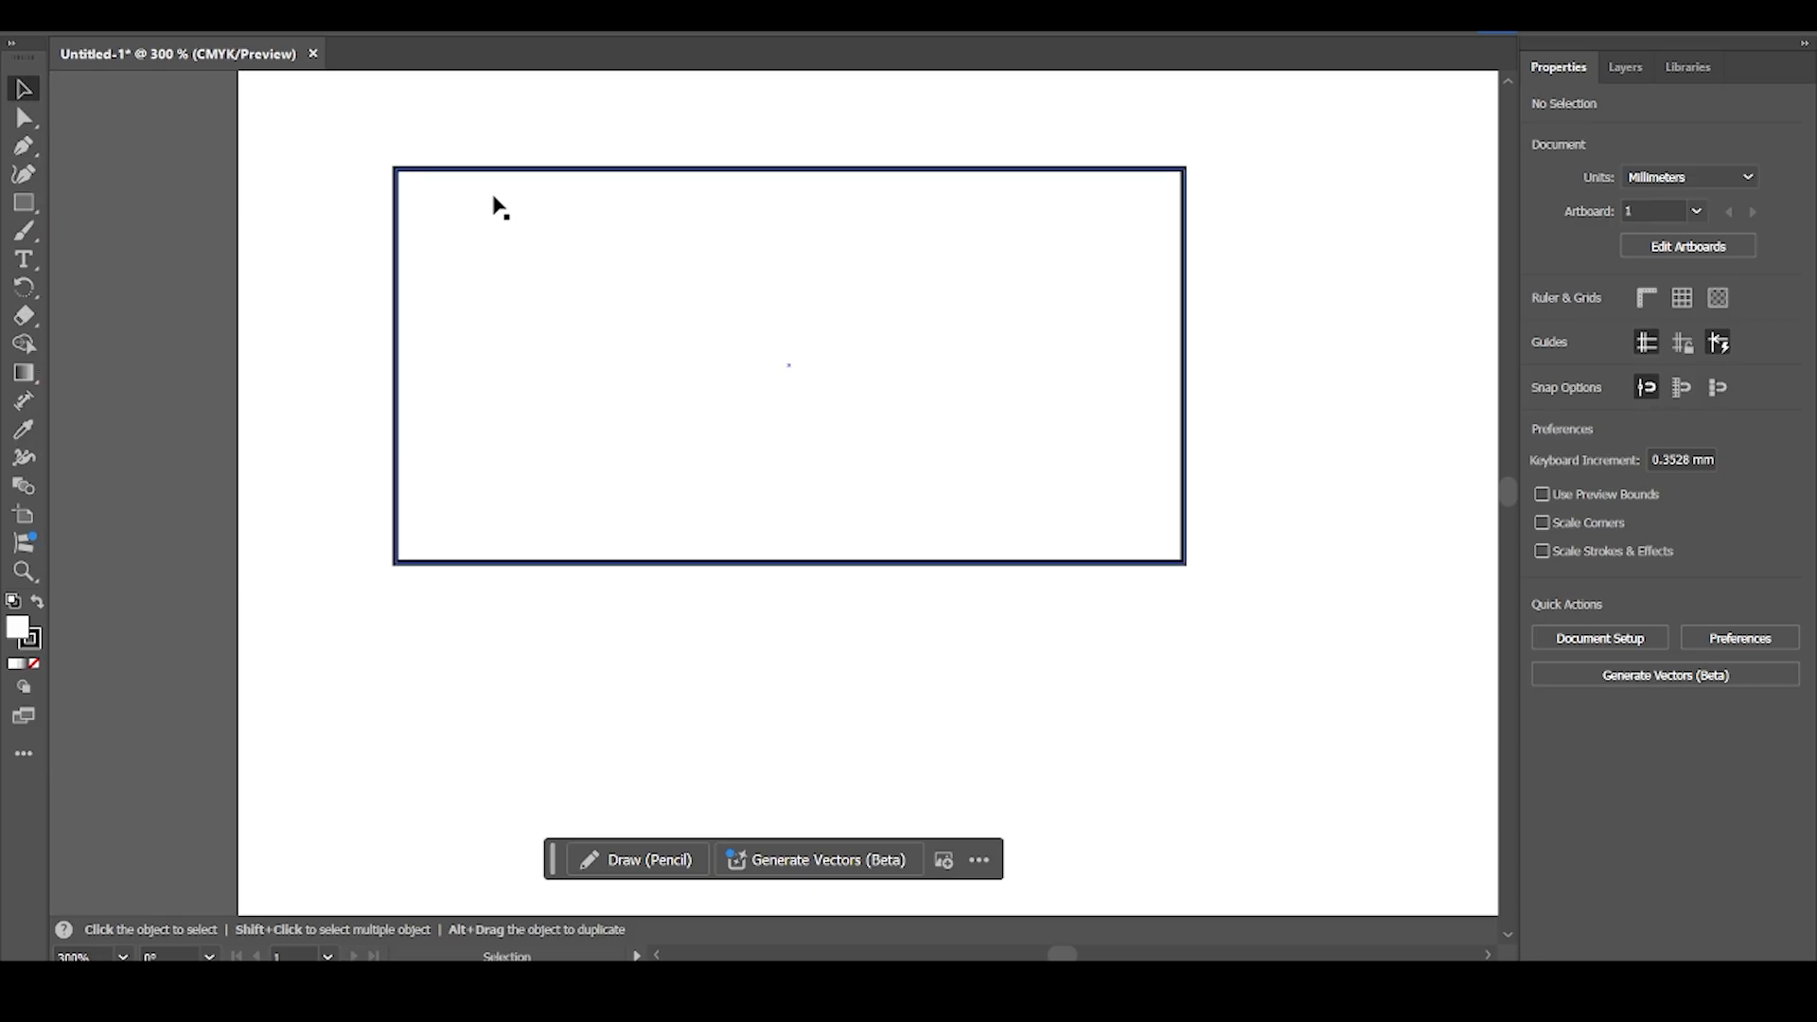
# Select the rectangle and compare its on-canvas handles under the Direct Selection and Selection tools
pyautogui.click(1044, 173)
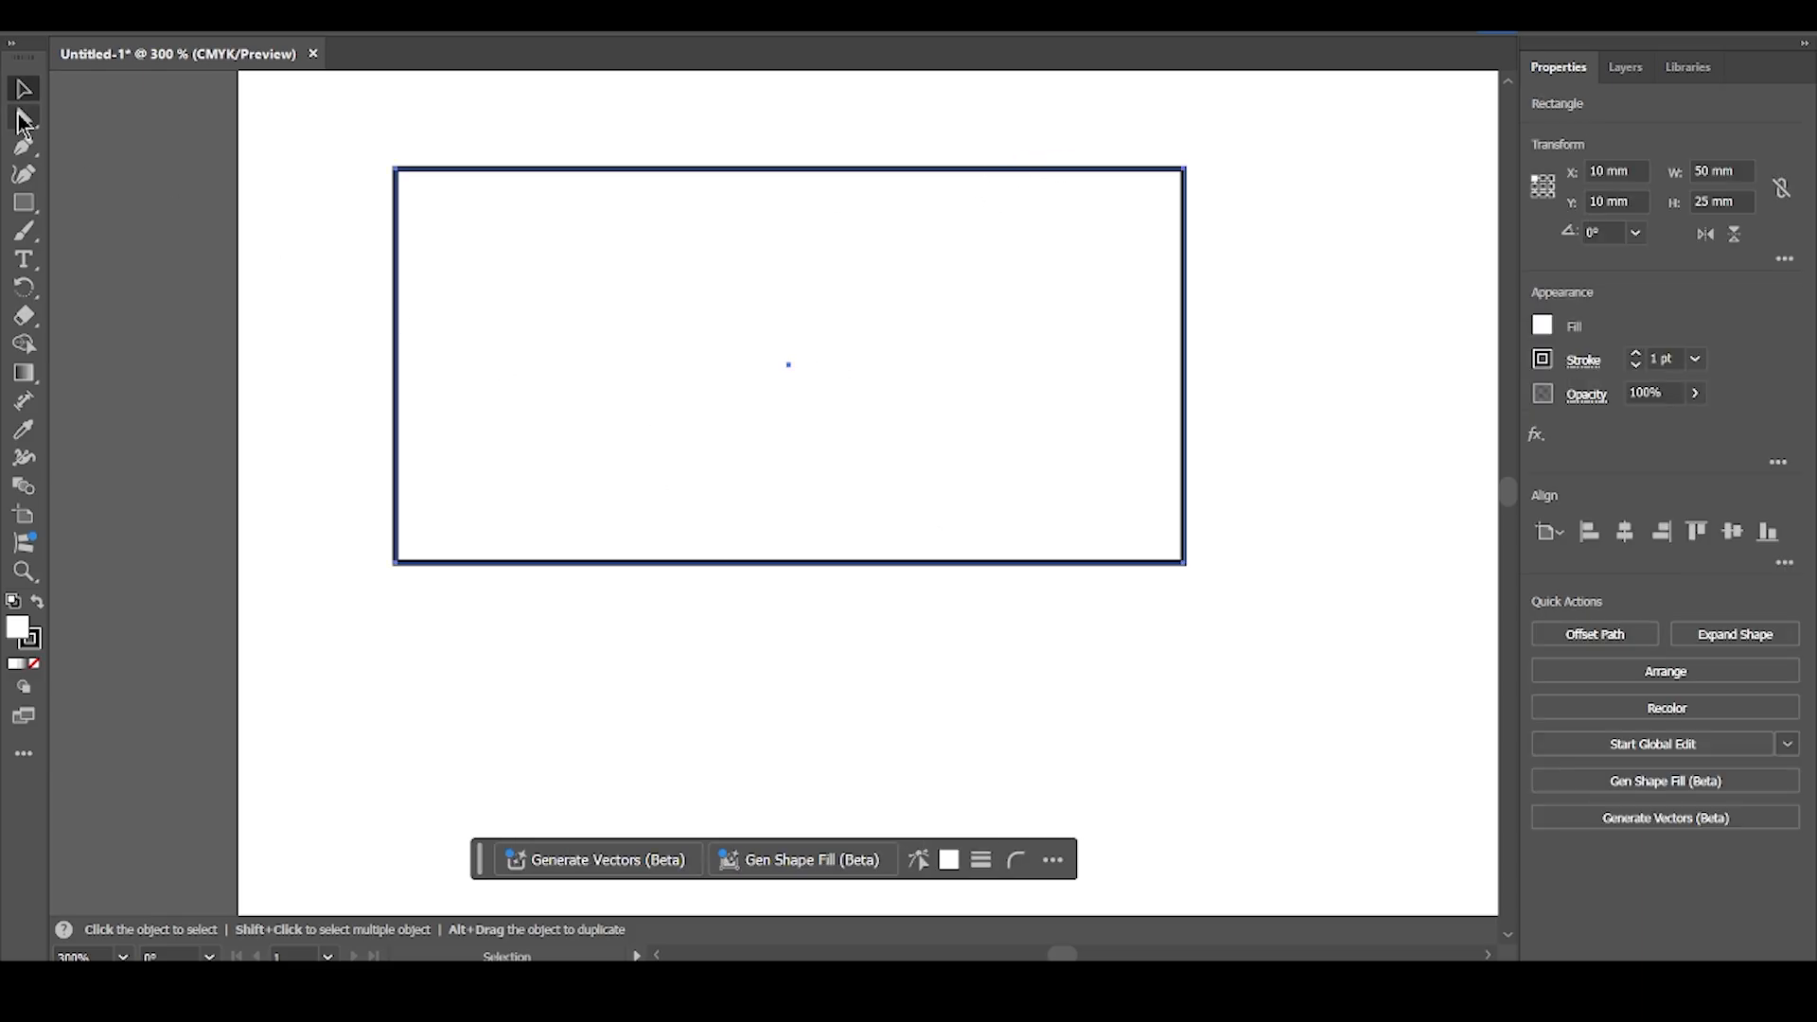
pyautogui.click(24, 117)
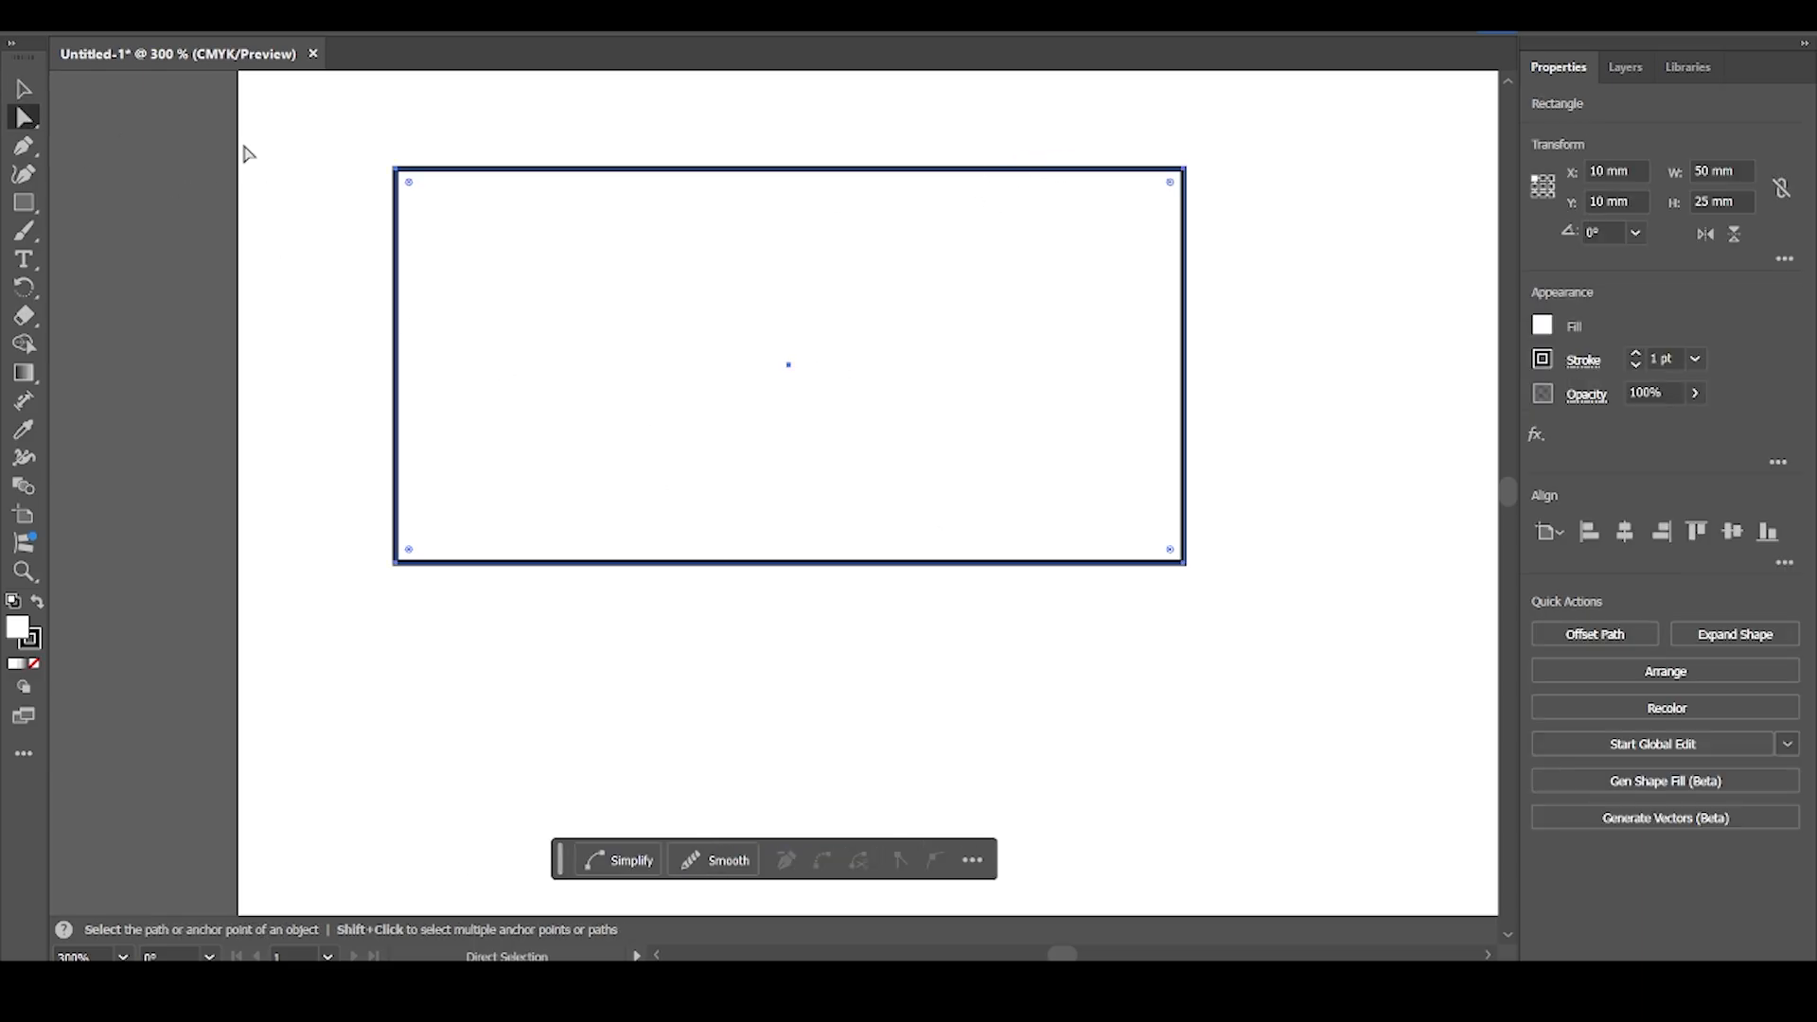
pyautogui.click(23, 89)
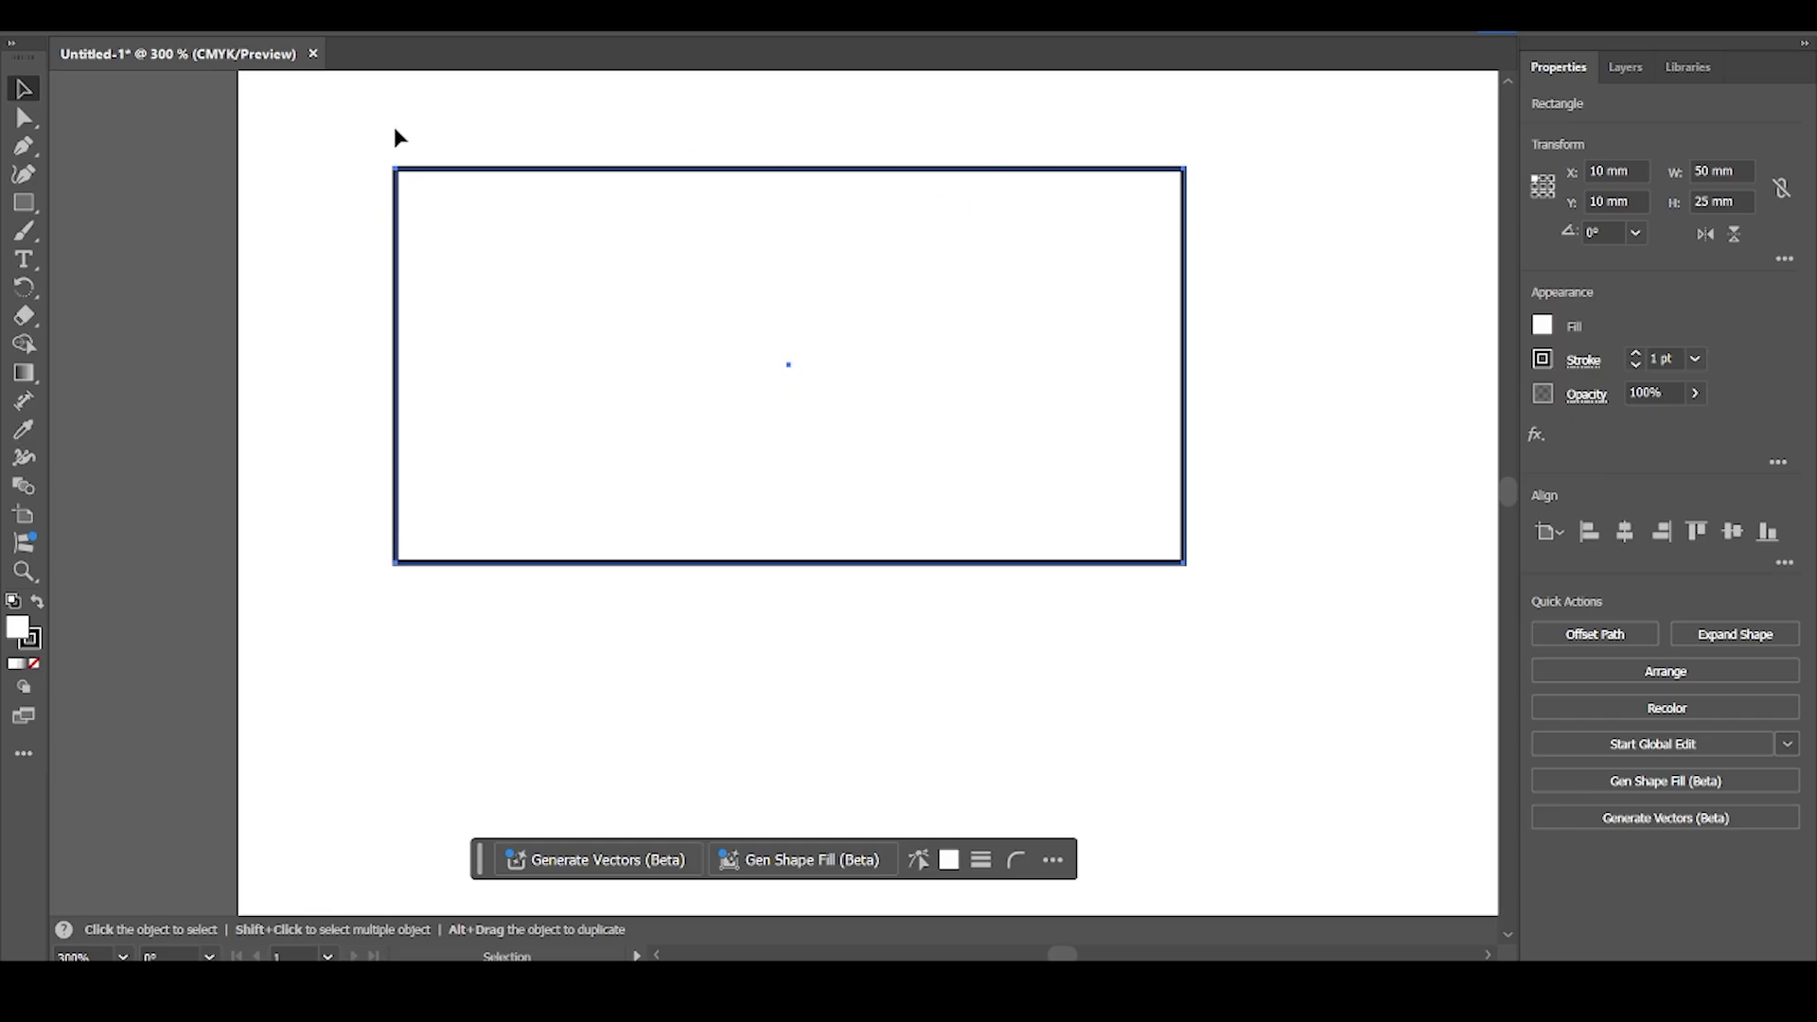
pyautogui.click(146, 129)
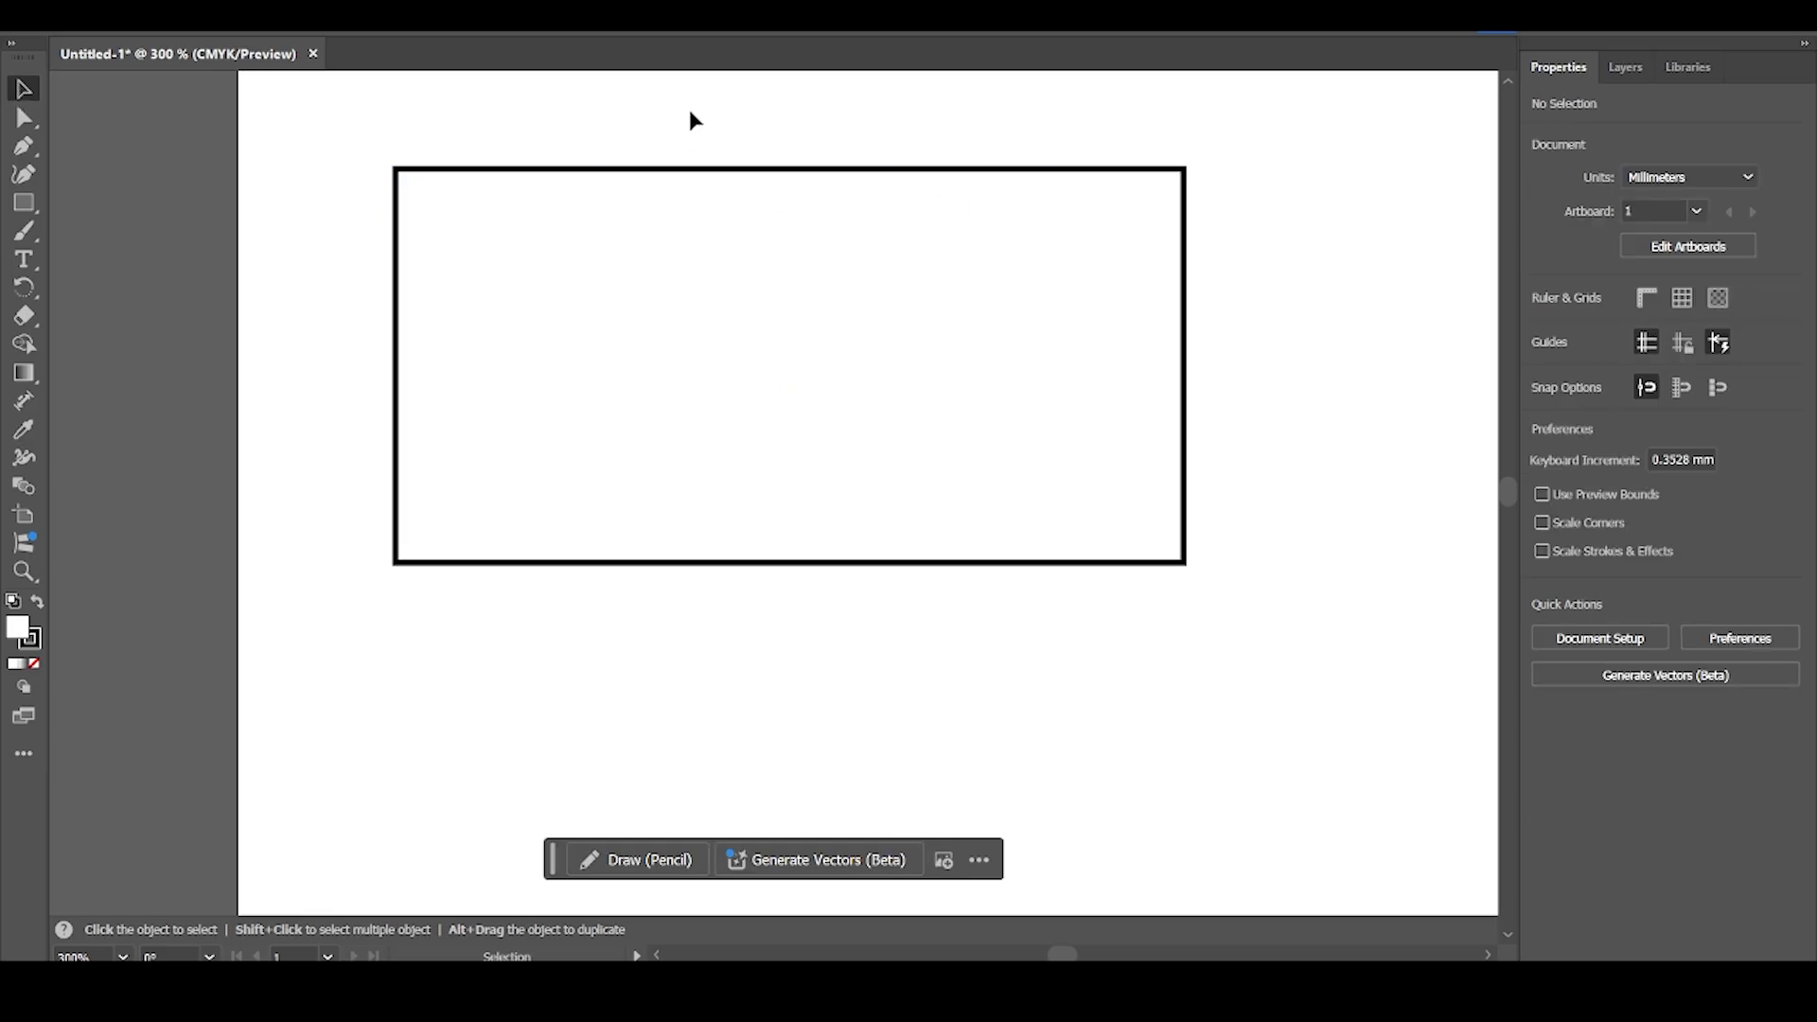
# Move only the rectangle's upper-right anchor point outward to about X 63.2 mm, Y 6 mm, and undo the move
pyautogui.click(618, 169)
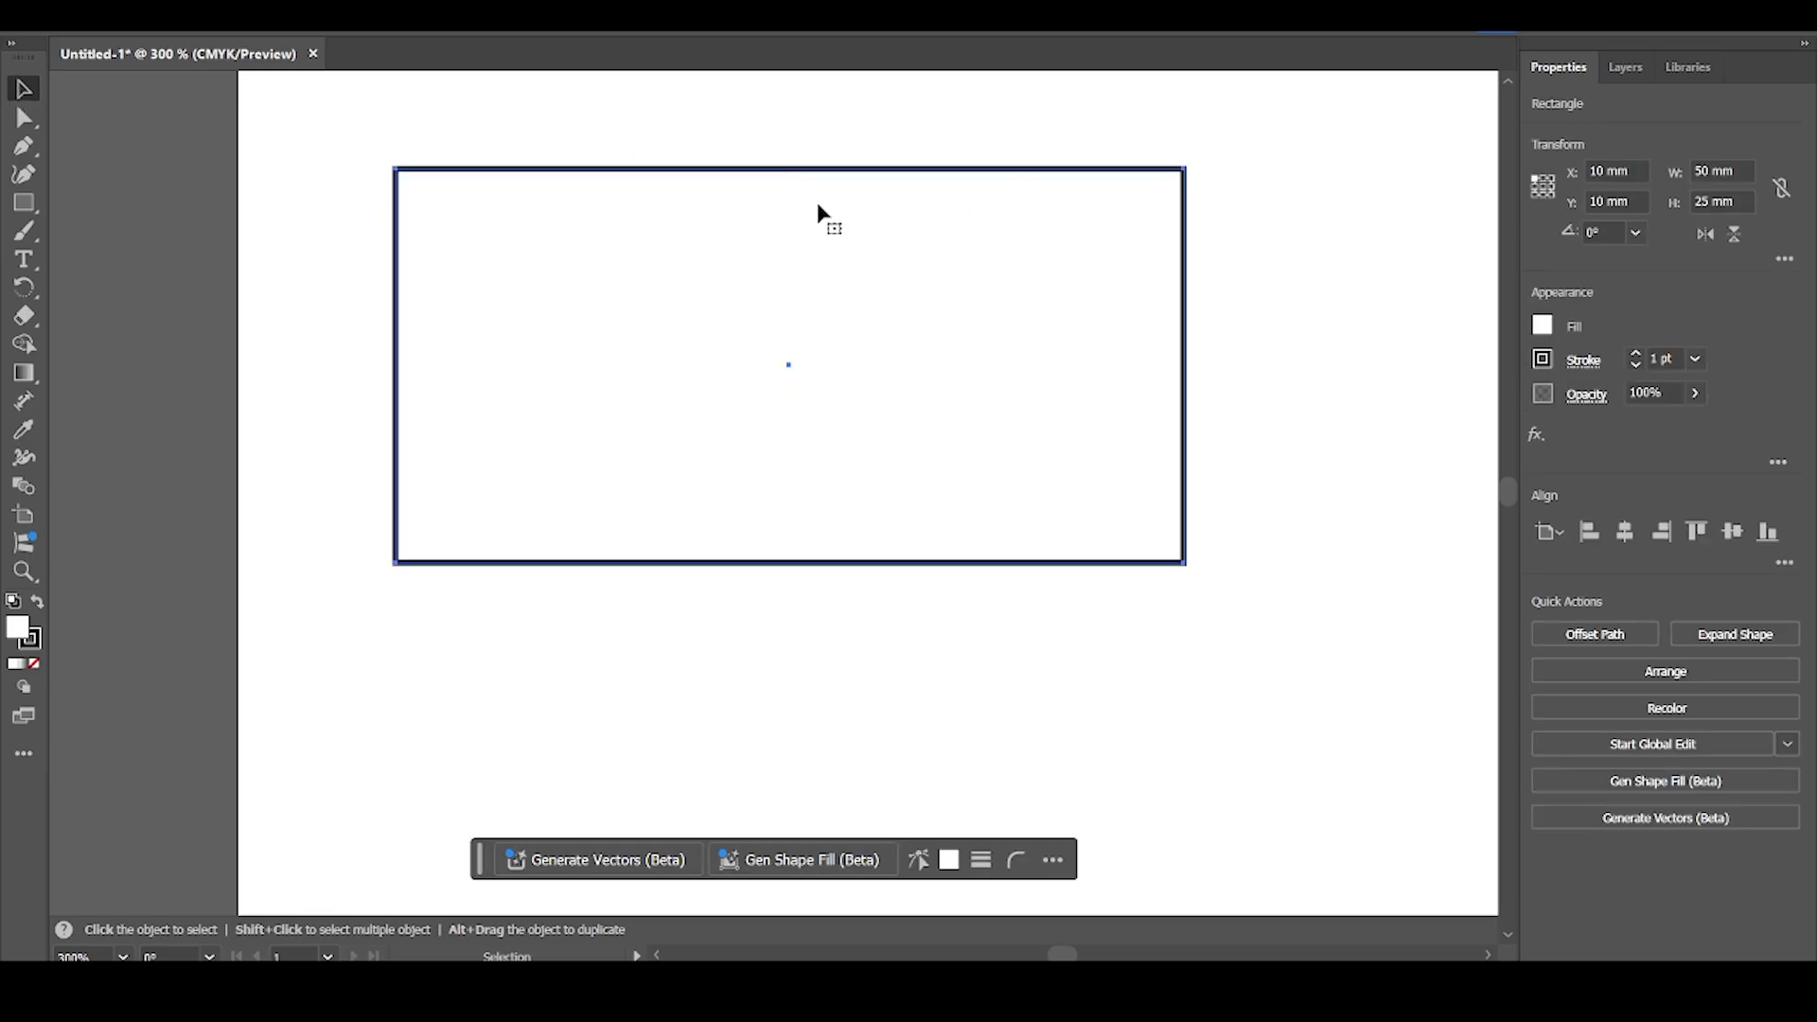
pyautogui.click(23, 121)
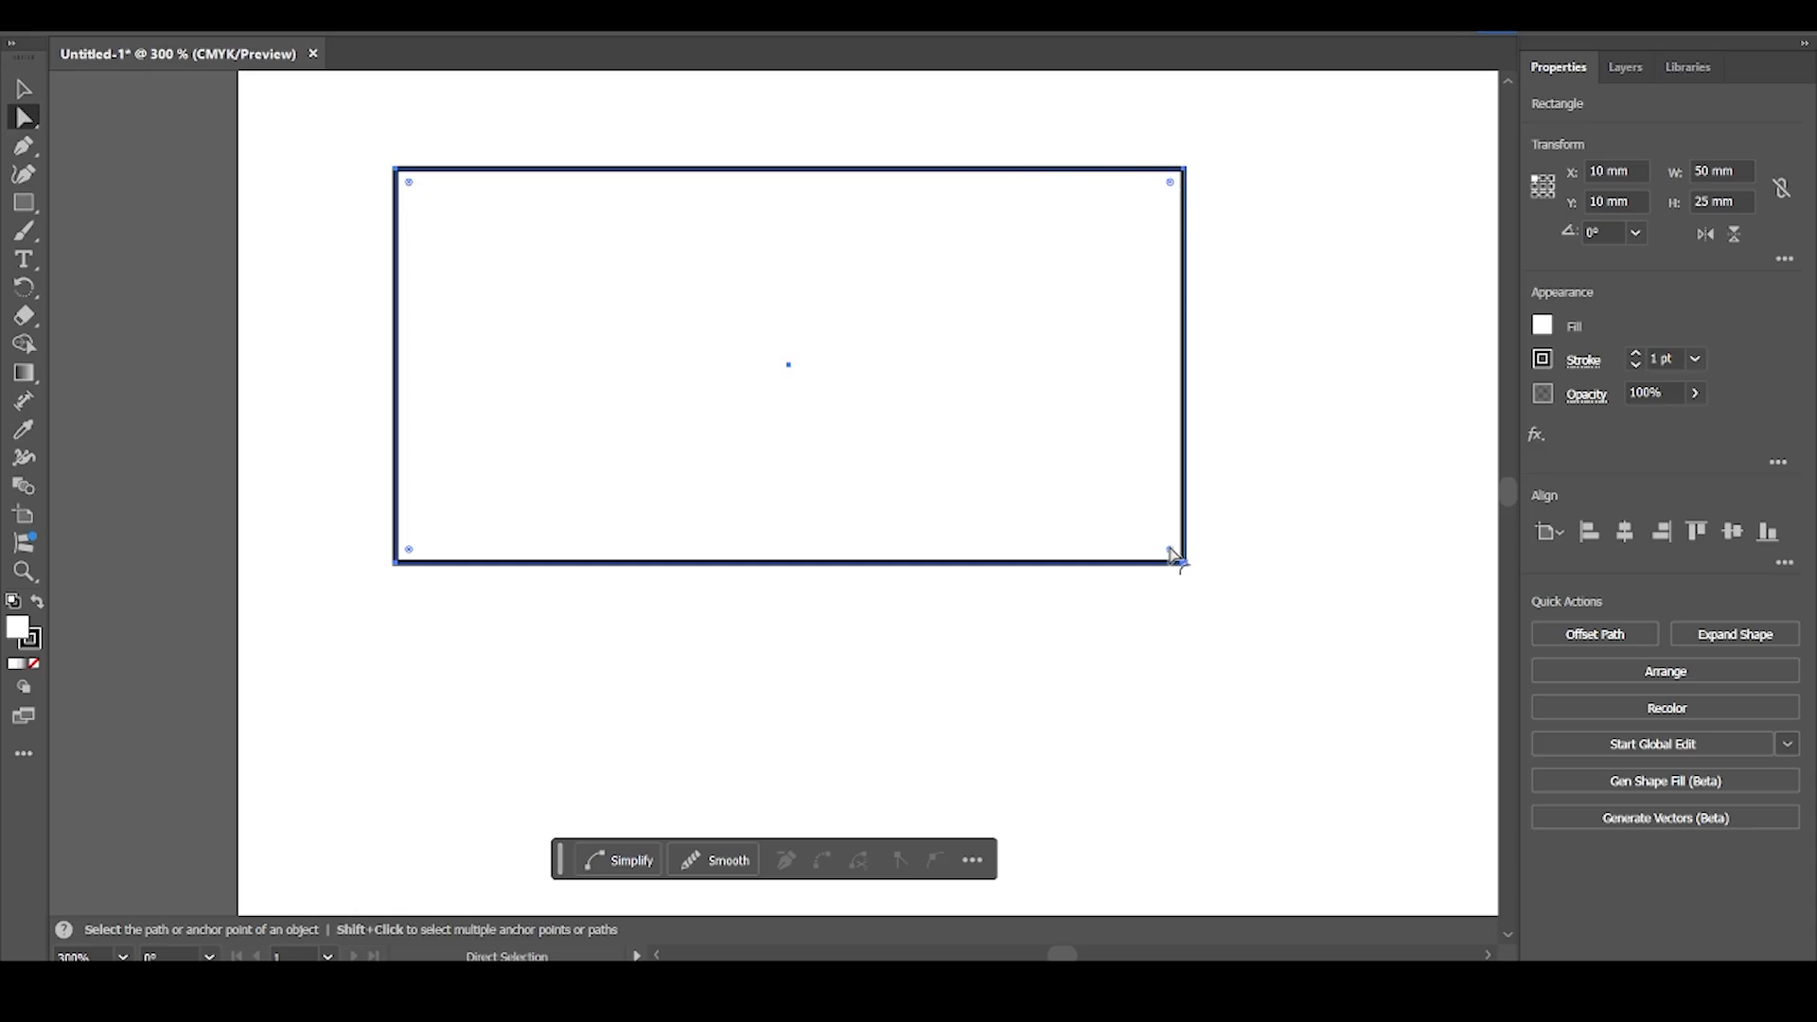
pyautogui.click(1184, 171)
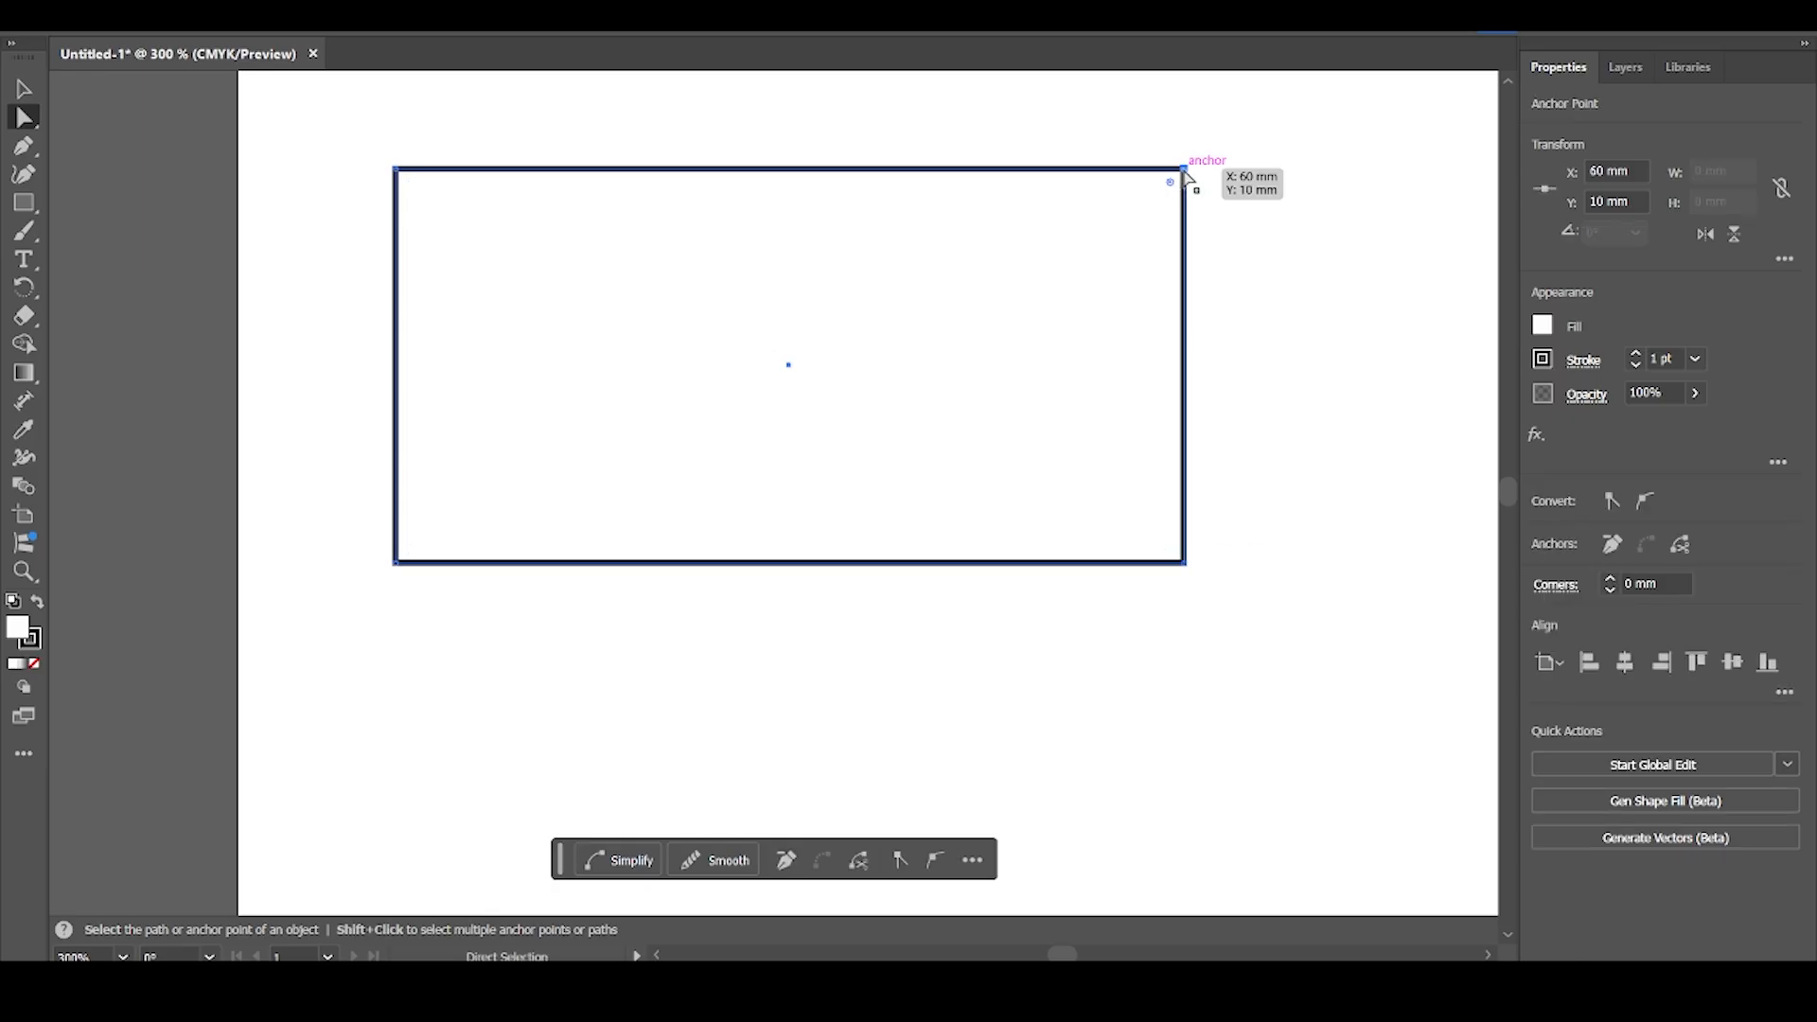
pyautogui.moveTo(1184, 173); pyautogui.dragTo(1236, 107)
pyautogui.click(1236, 110)
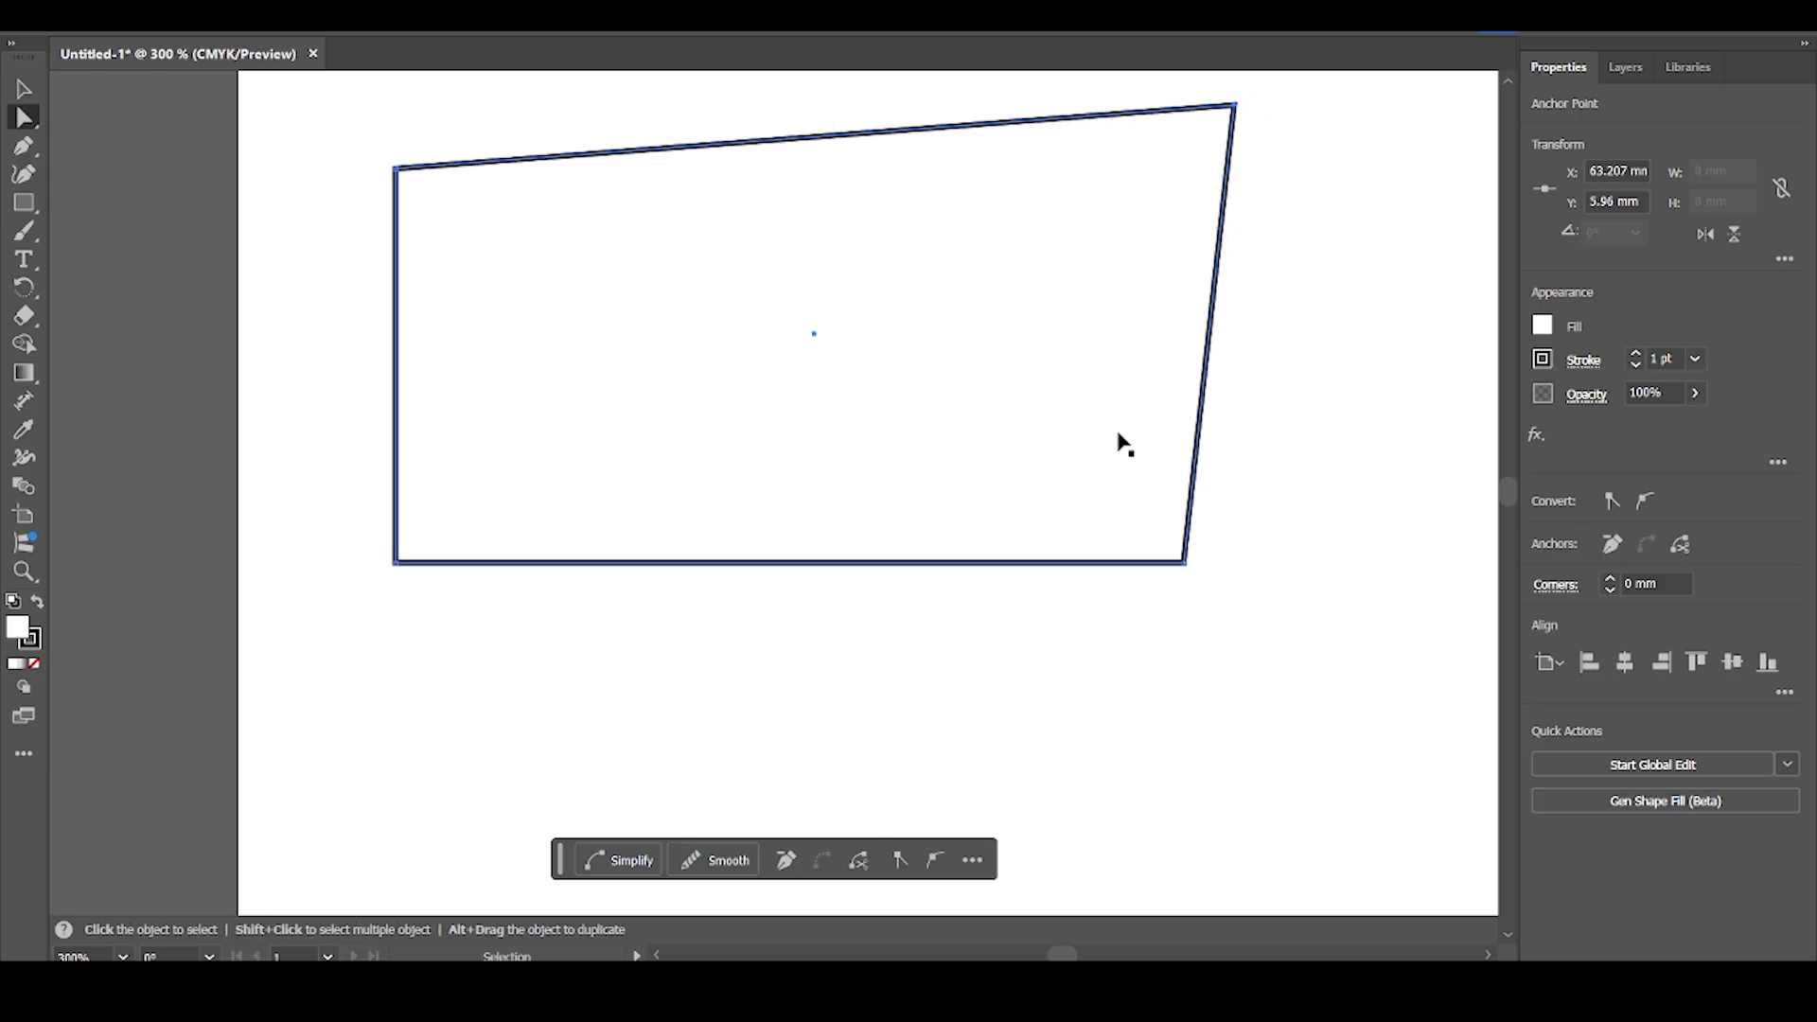
pyautogui.hotkey('ctrl', 'z')
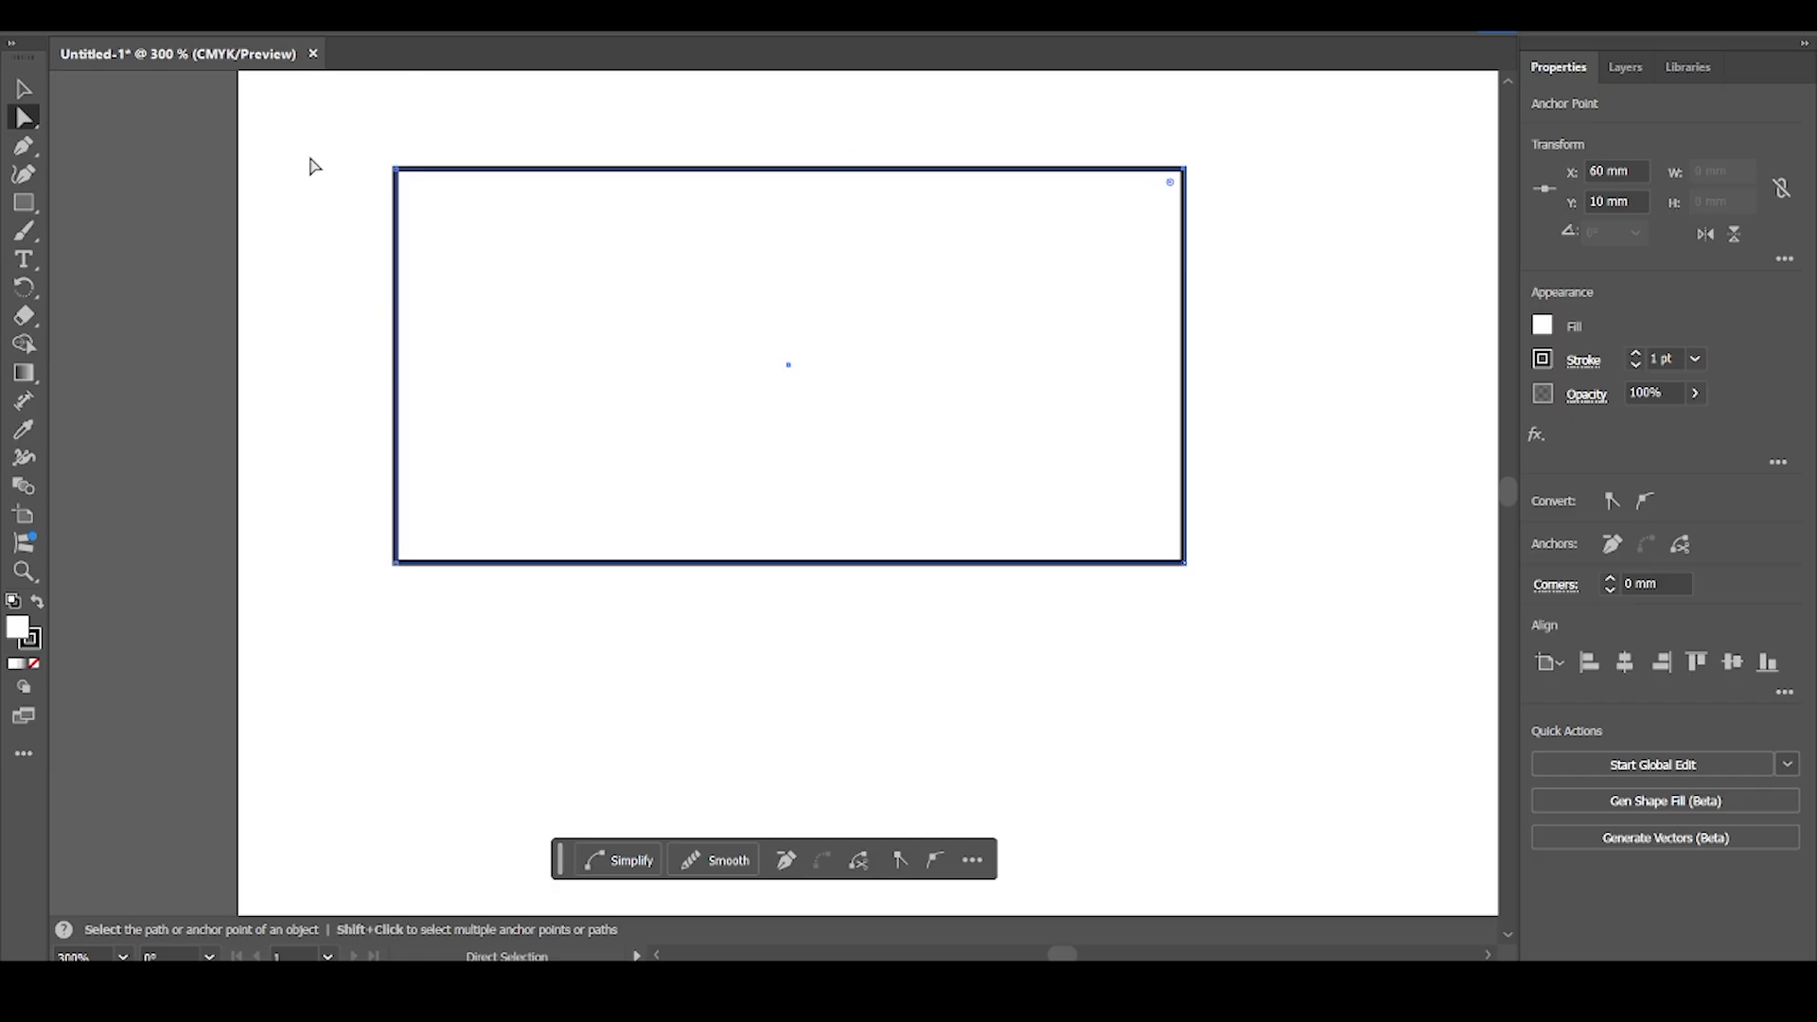
# Round all four corners of the rectangle together to a radius of about 3 mm using its live corner widgets
pyautogui.click(24, 88)
pyautogui.click(280, 123)
pyautogui.click(444, 175)
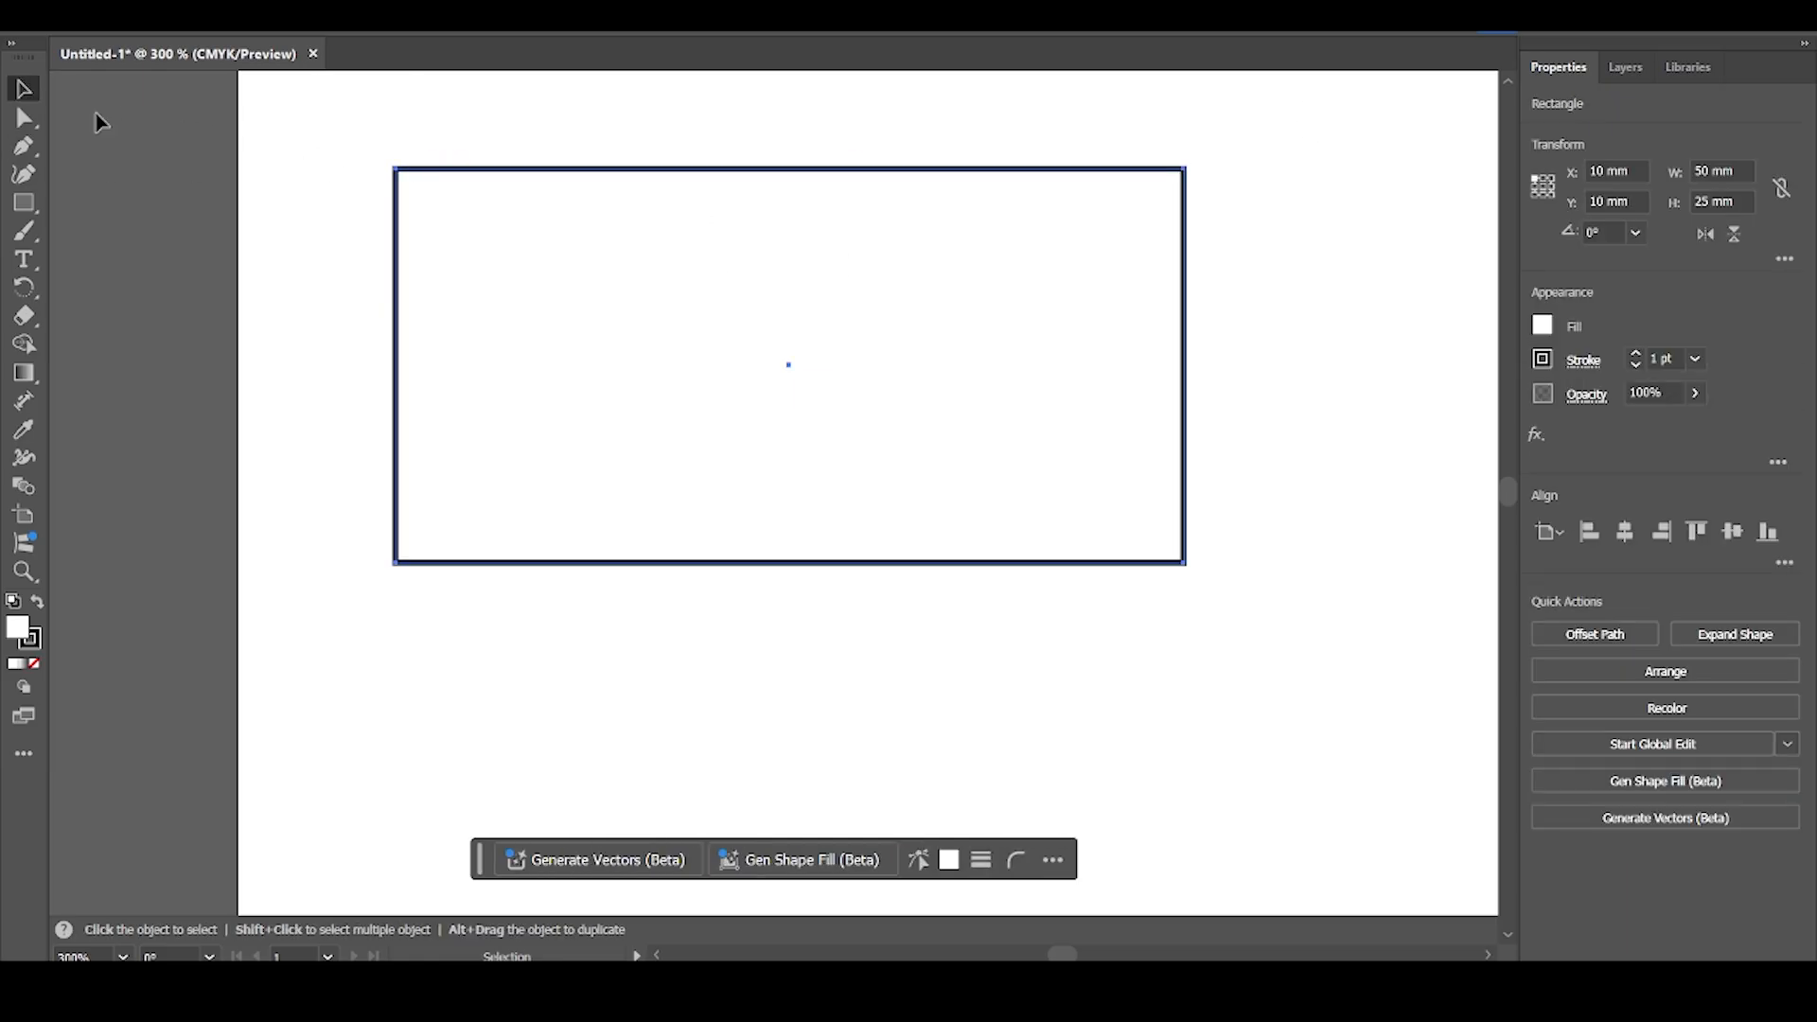
pyautogui.click(24, 118)
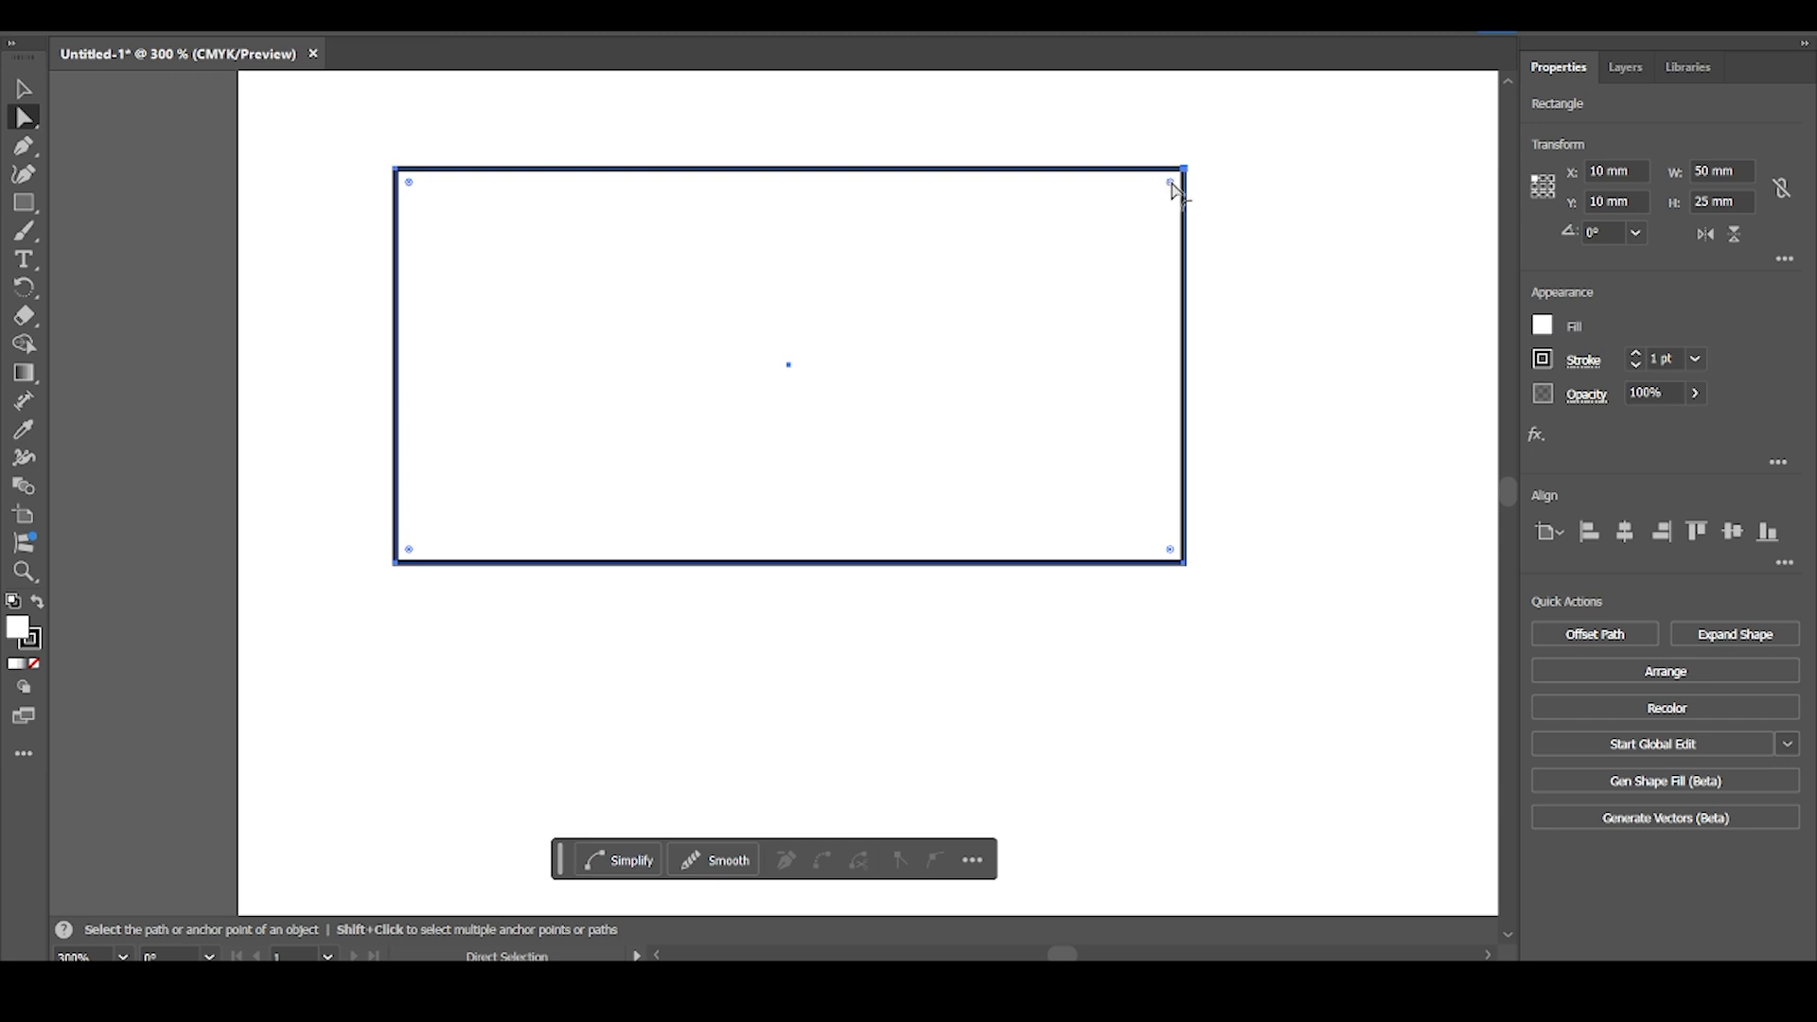
pyautogui.moveTo(1171, 184); pyautogui.dragTo(1137, 227)
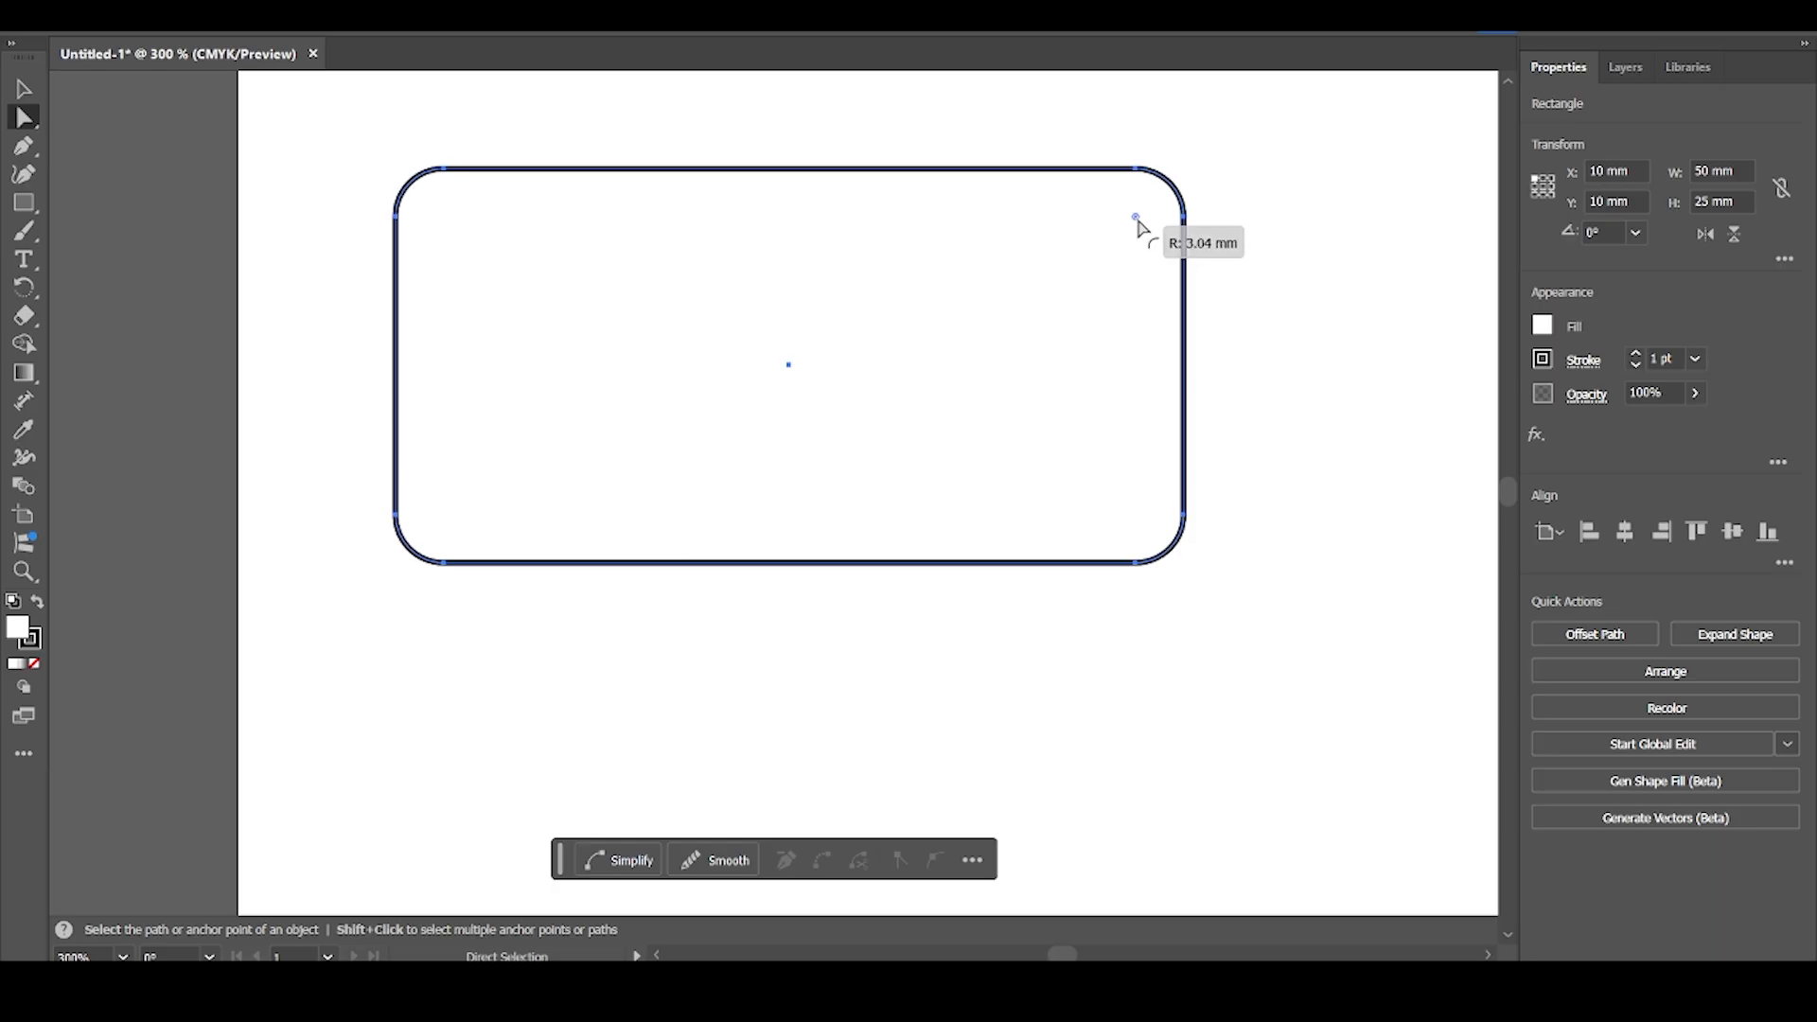
pyautogui.moveTo(1140, 227); pyautogui.dragTo(1139, 224)
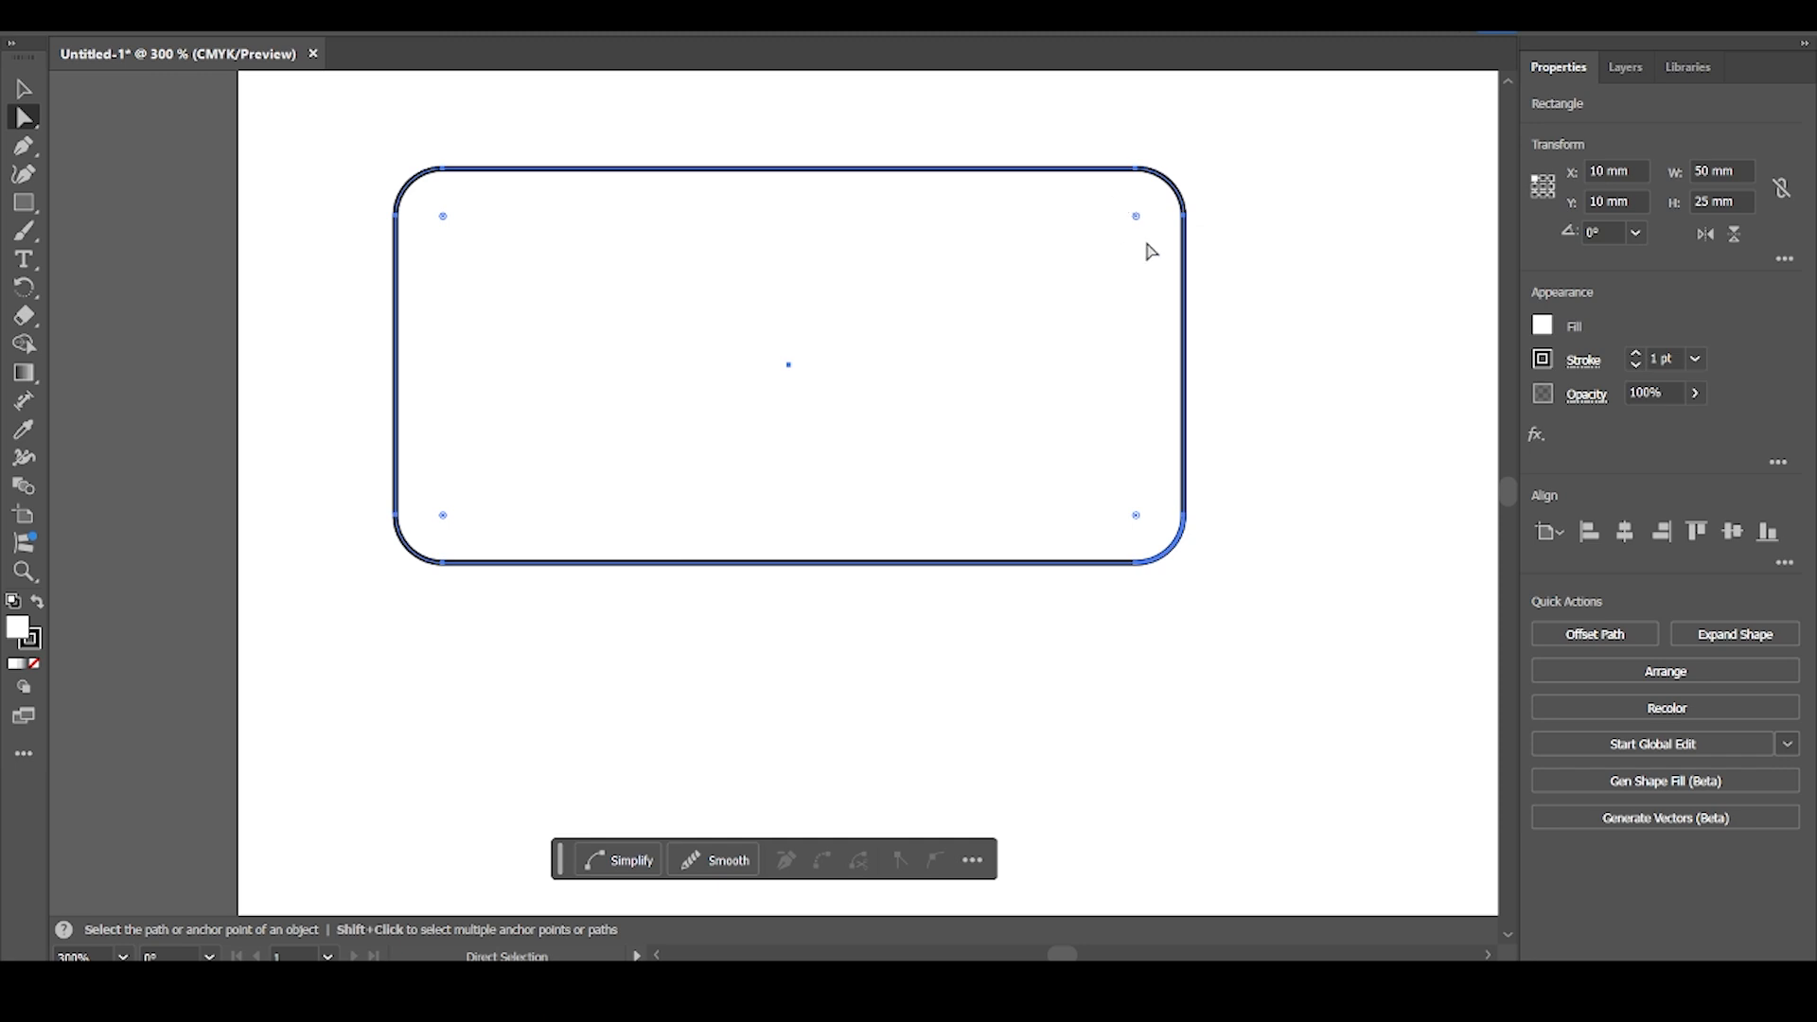
pyautogui.click(312, 189)
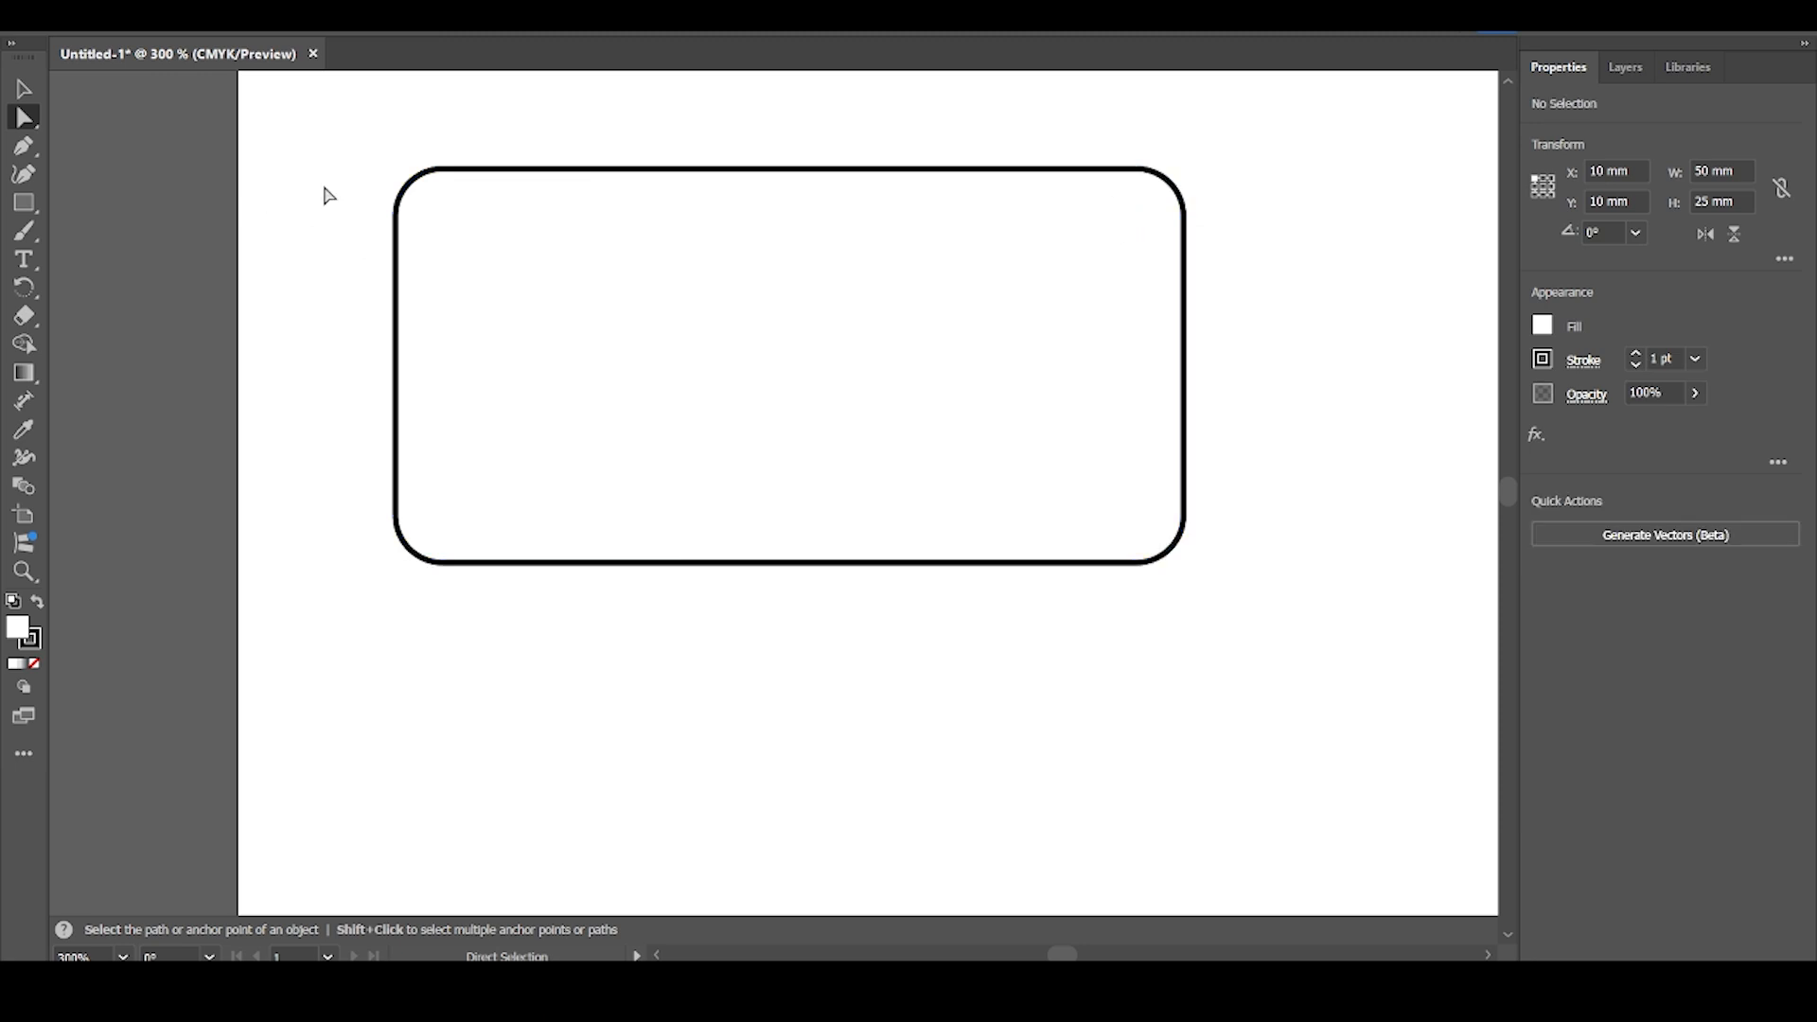
# Open the corner settings of the rectangle's upper-right corner and dismiss them without changing anything
pyautogui.click(459, 236)
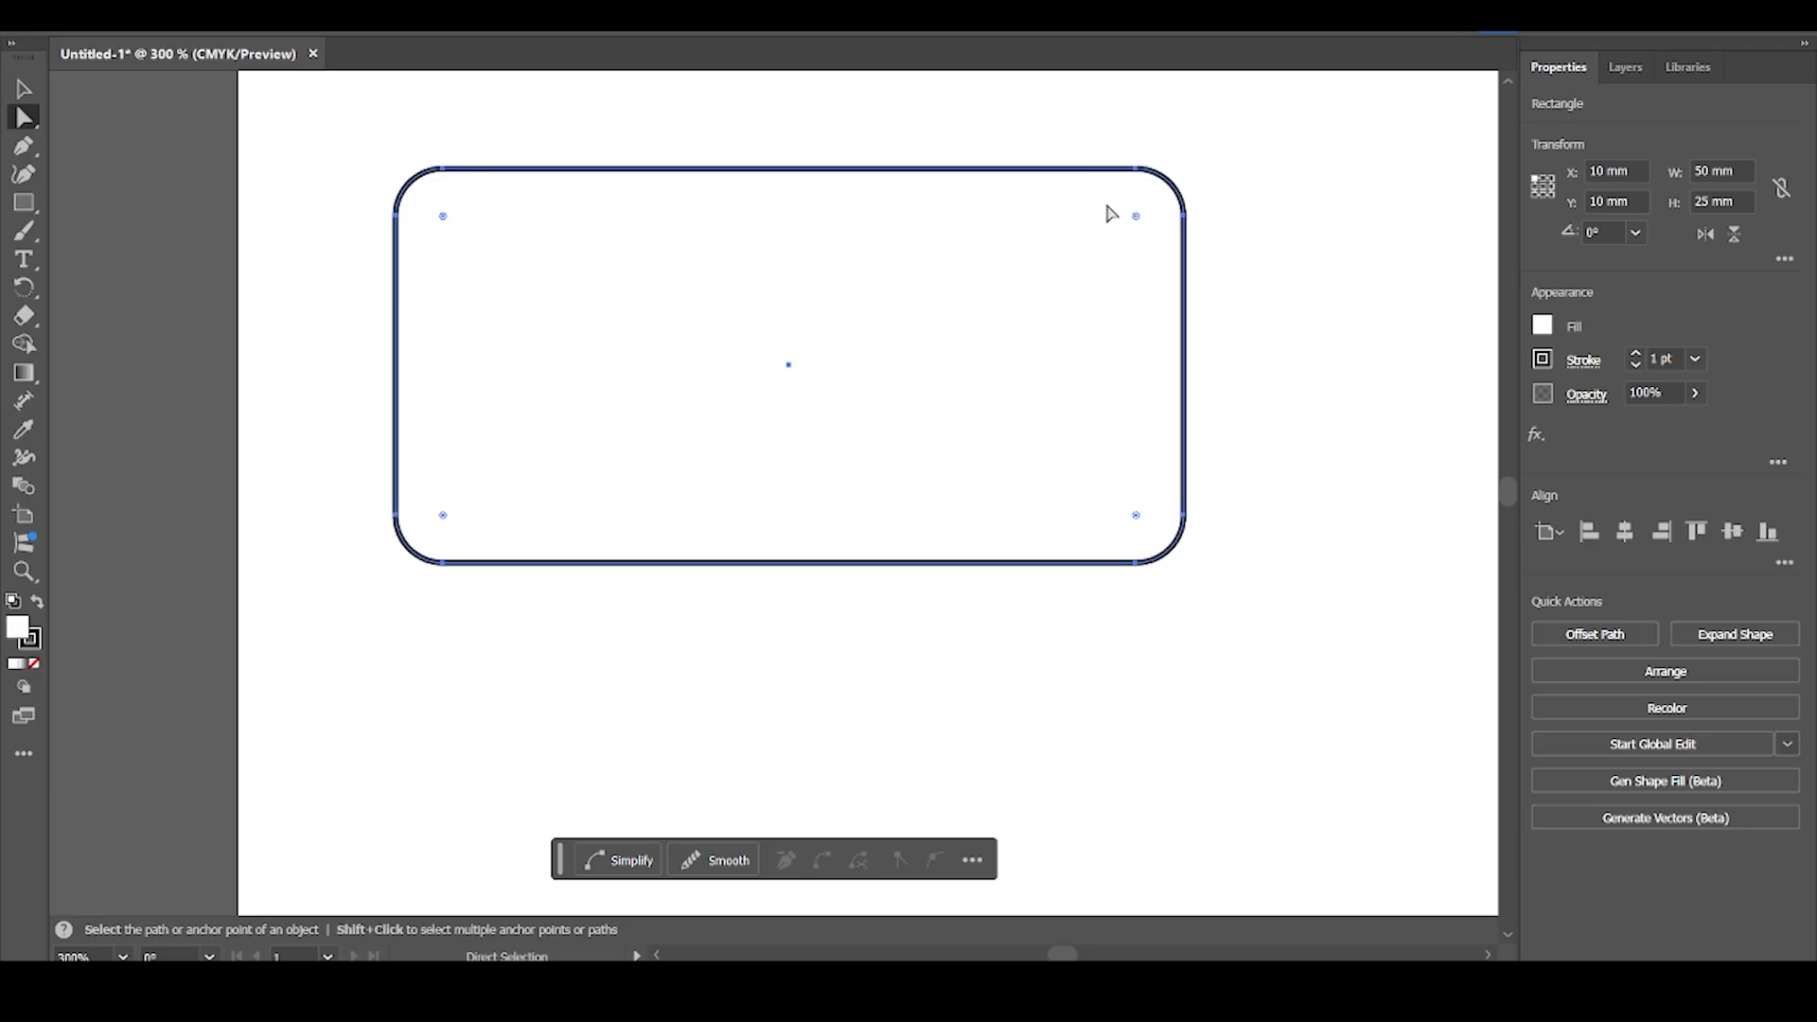
pyautogui.doubleClick(1136, 219)
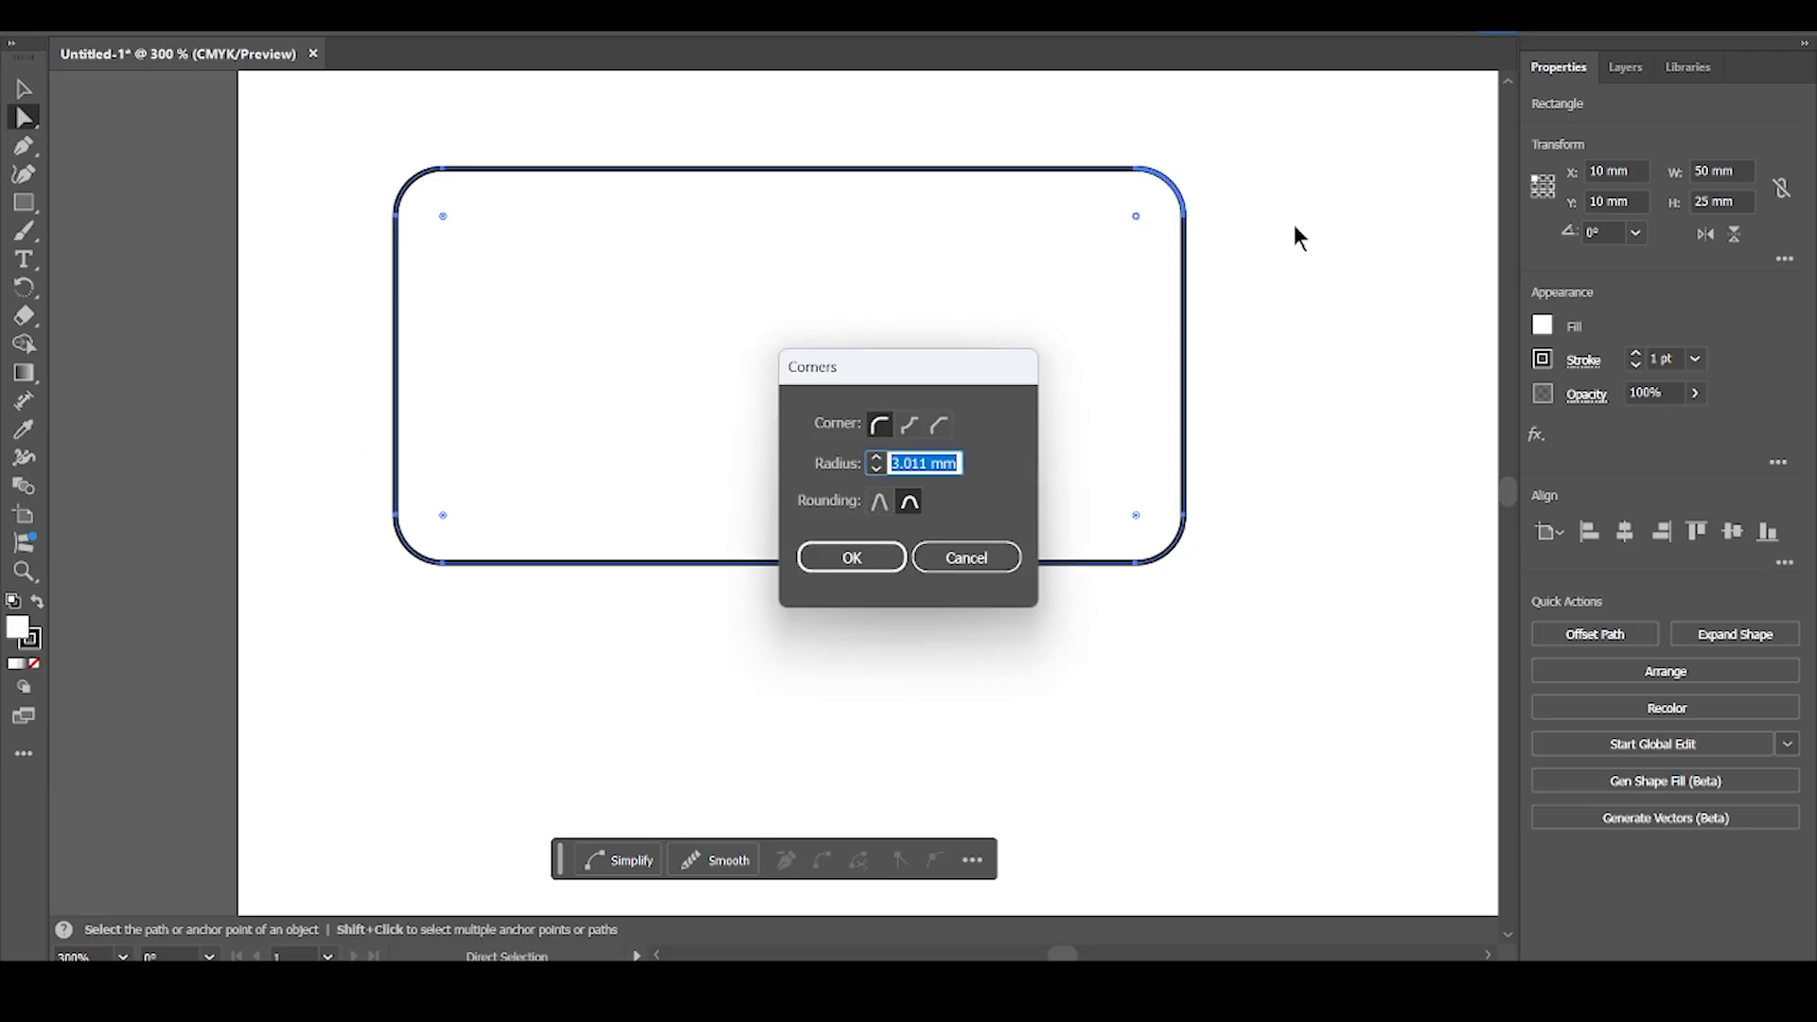
pyautogui.click(959, 558)
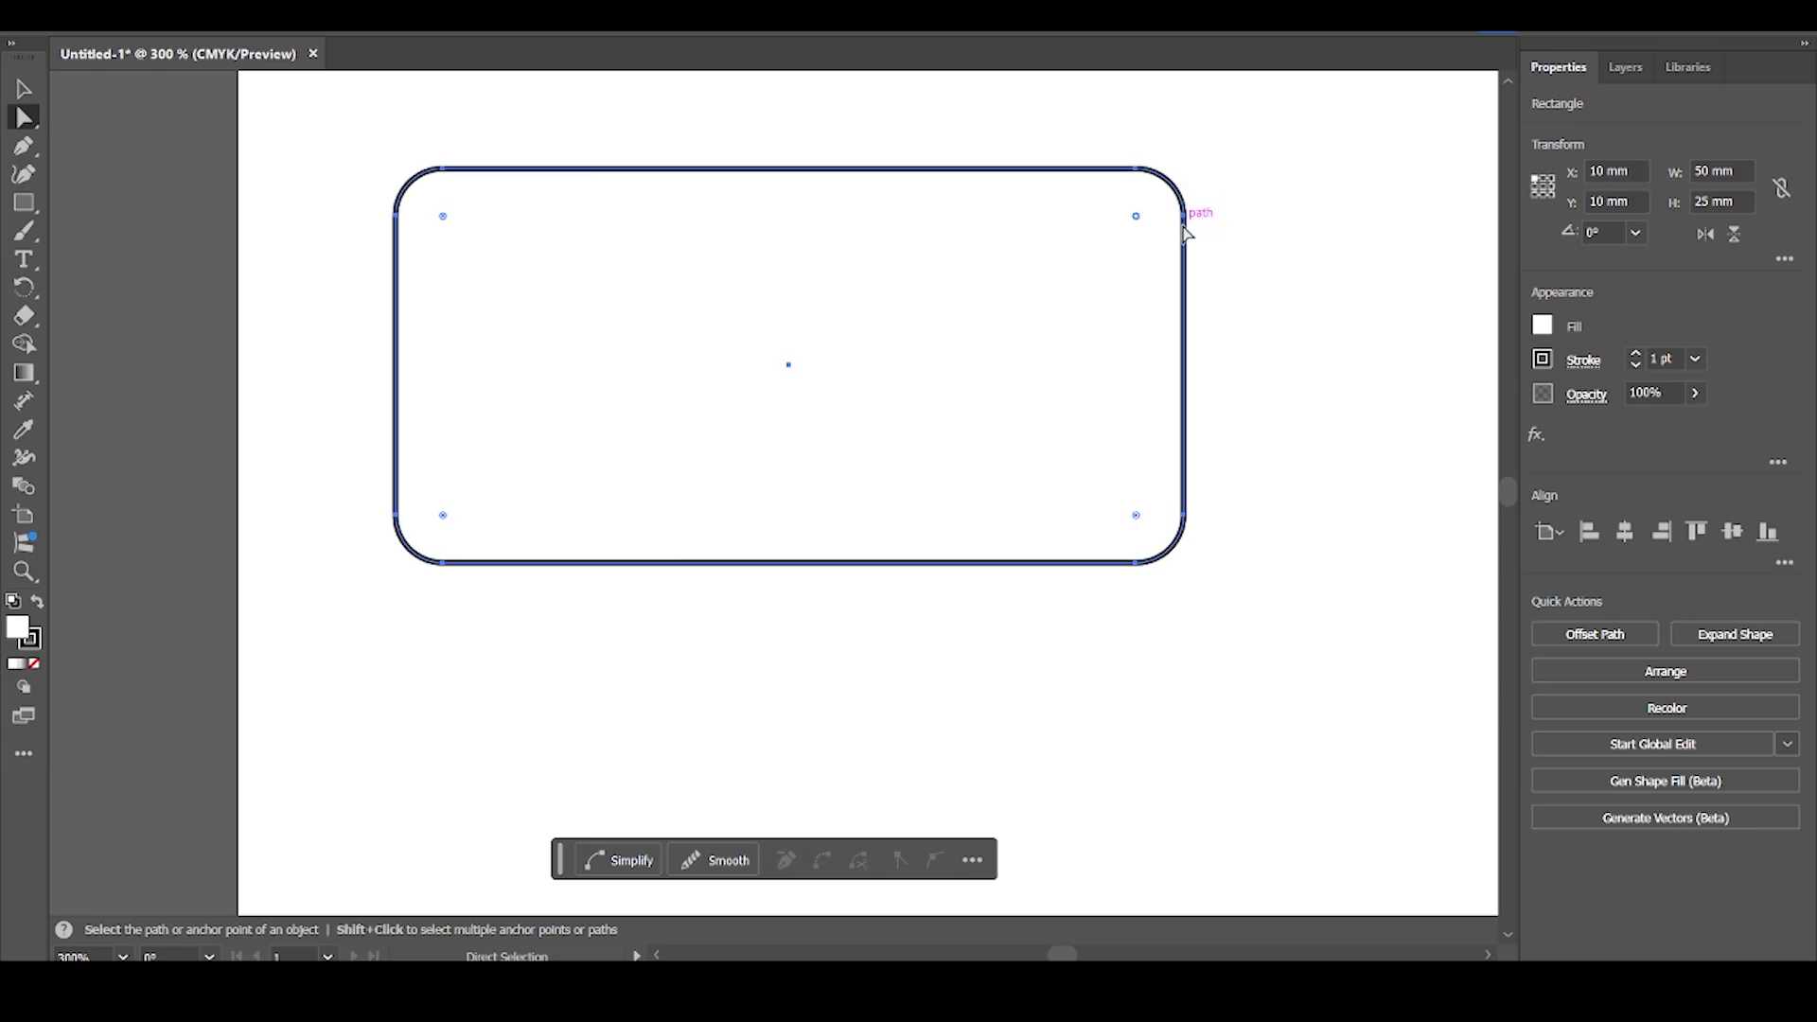
# Undo the corner rounding, reselect the whole rectangle and round all four corners together again to about 3 mm with the live corner widgets
pyautogui.hotkey('ctrl', 'z')
pyautogui.click(1182, 170)
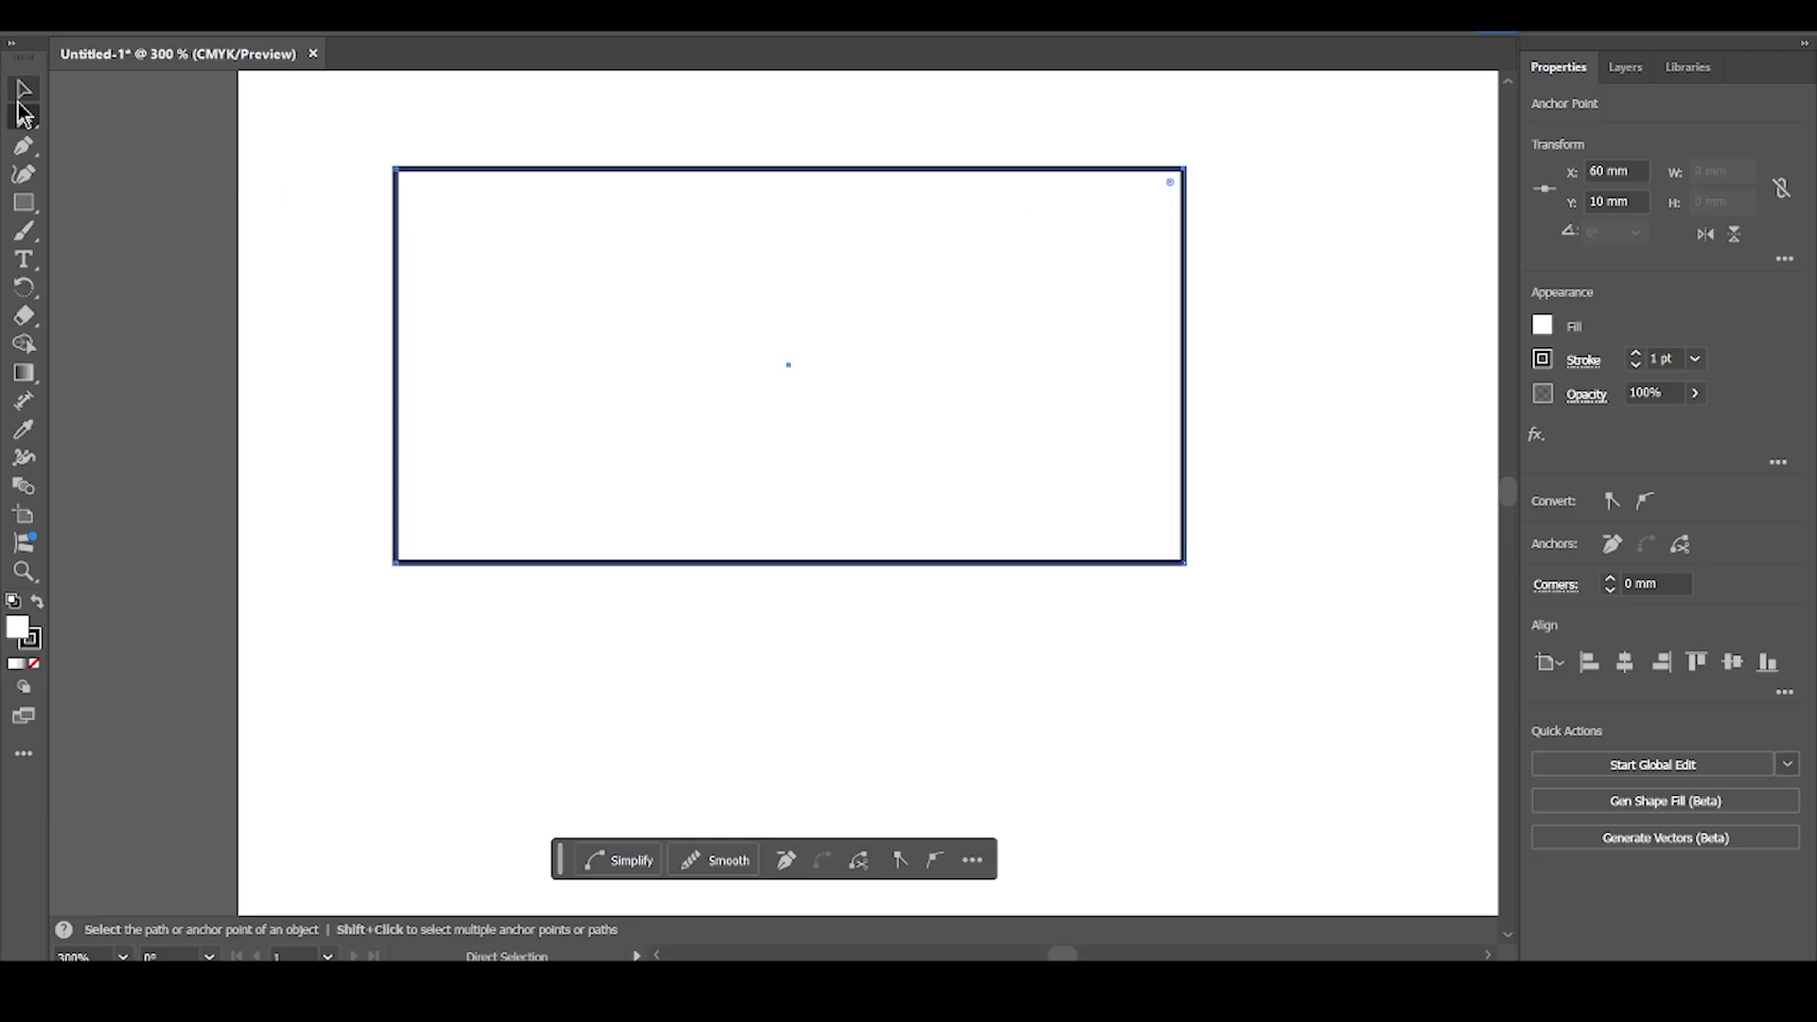
pyautogui.press('v')
pyautogui.click(393, 133)
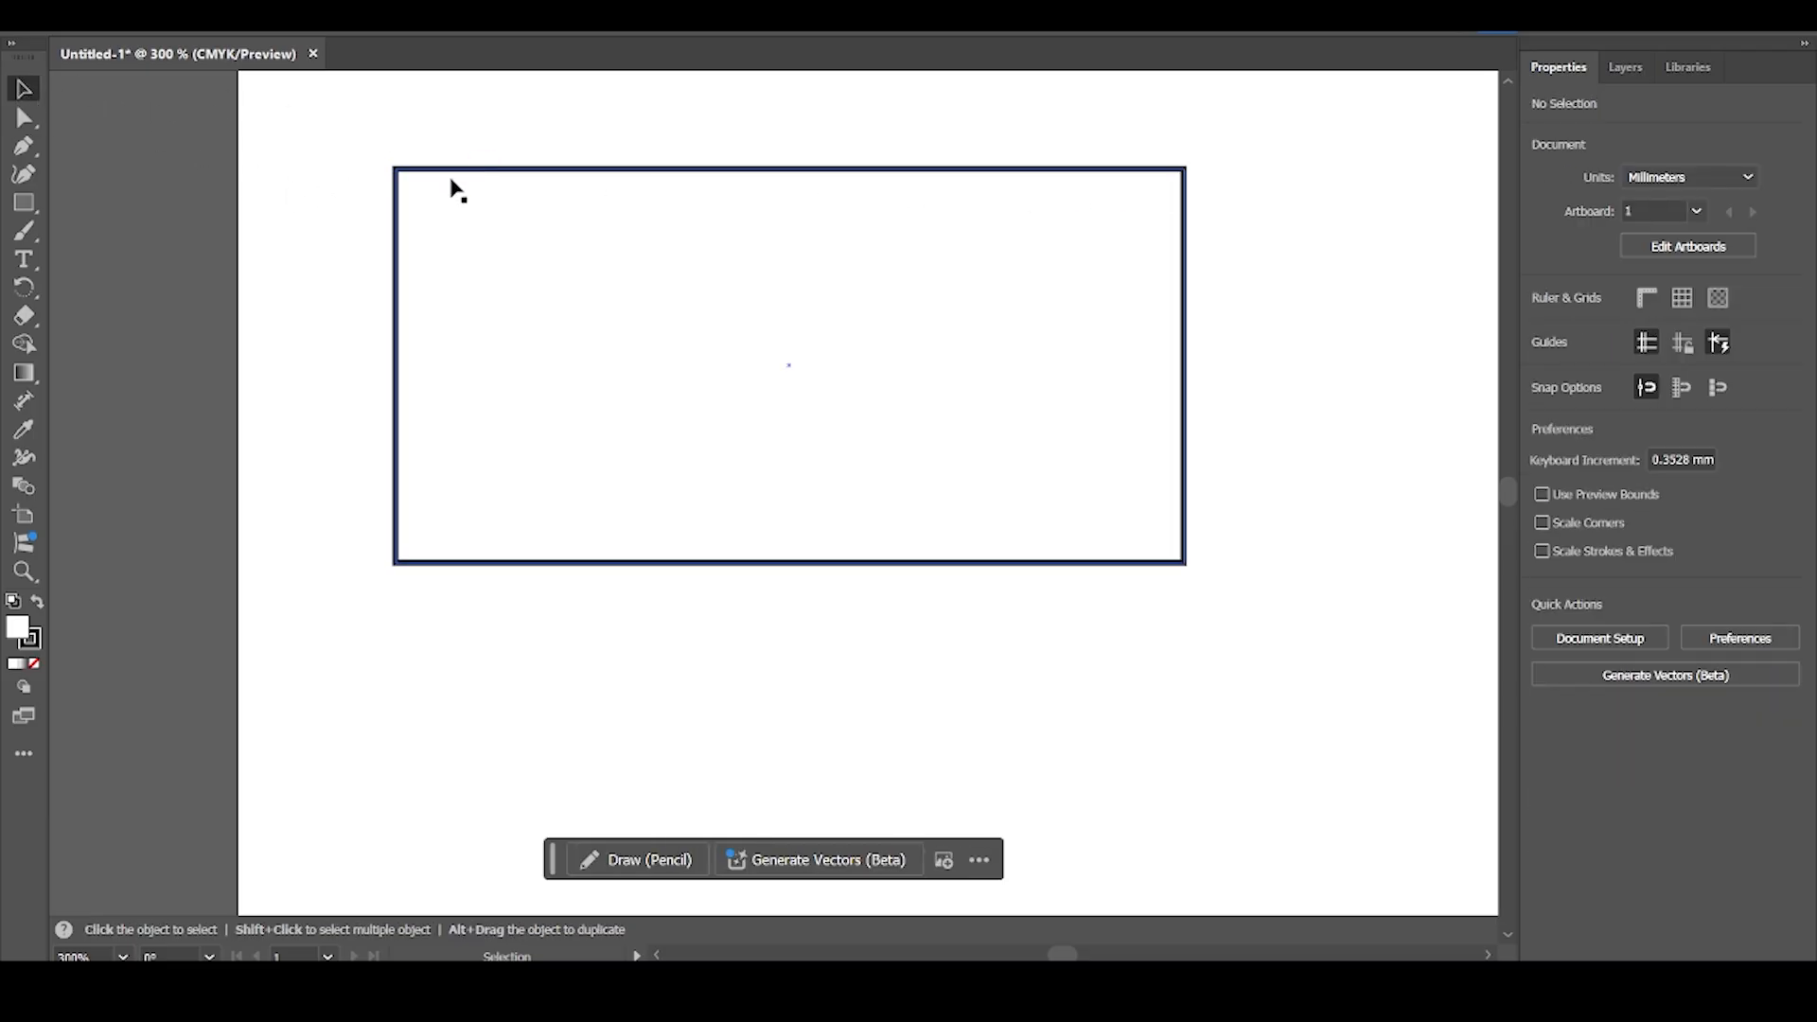
pyautogui.click(451, 176)
pyautogui.press('a')
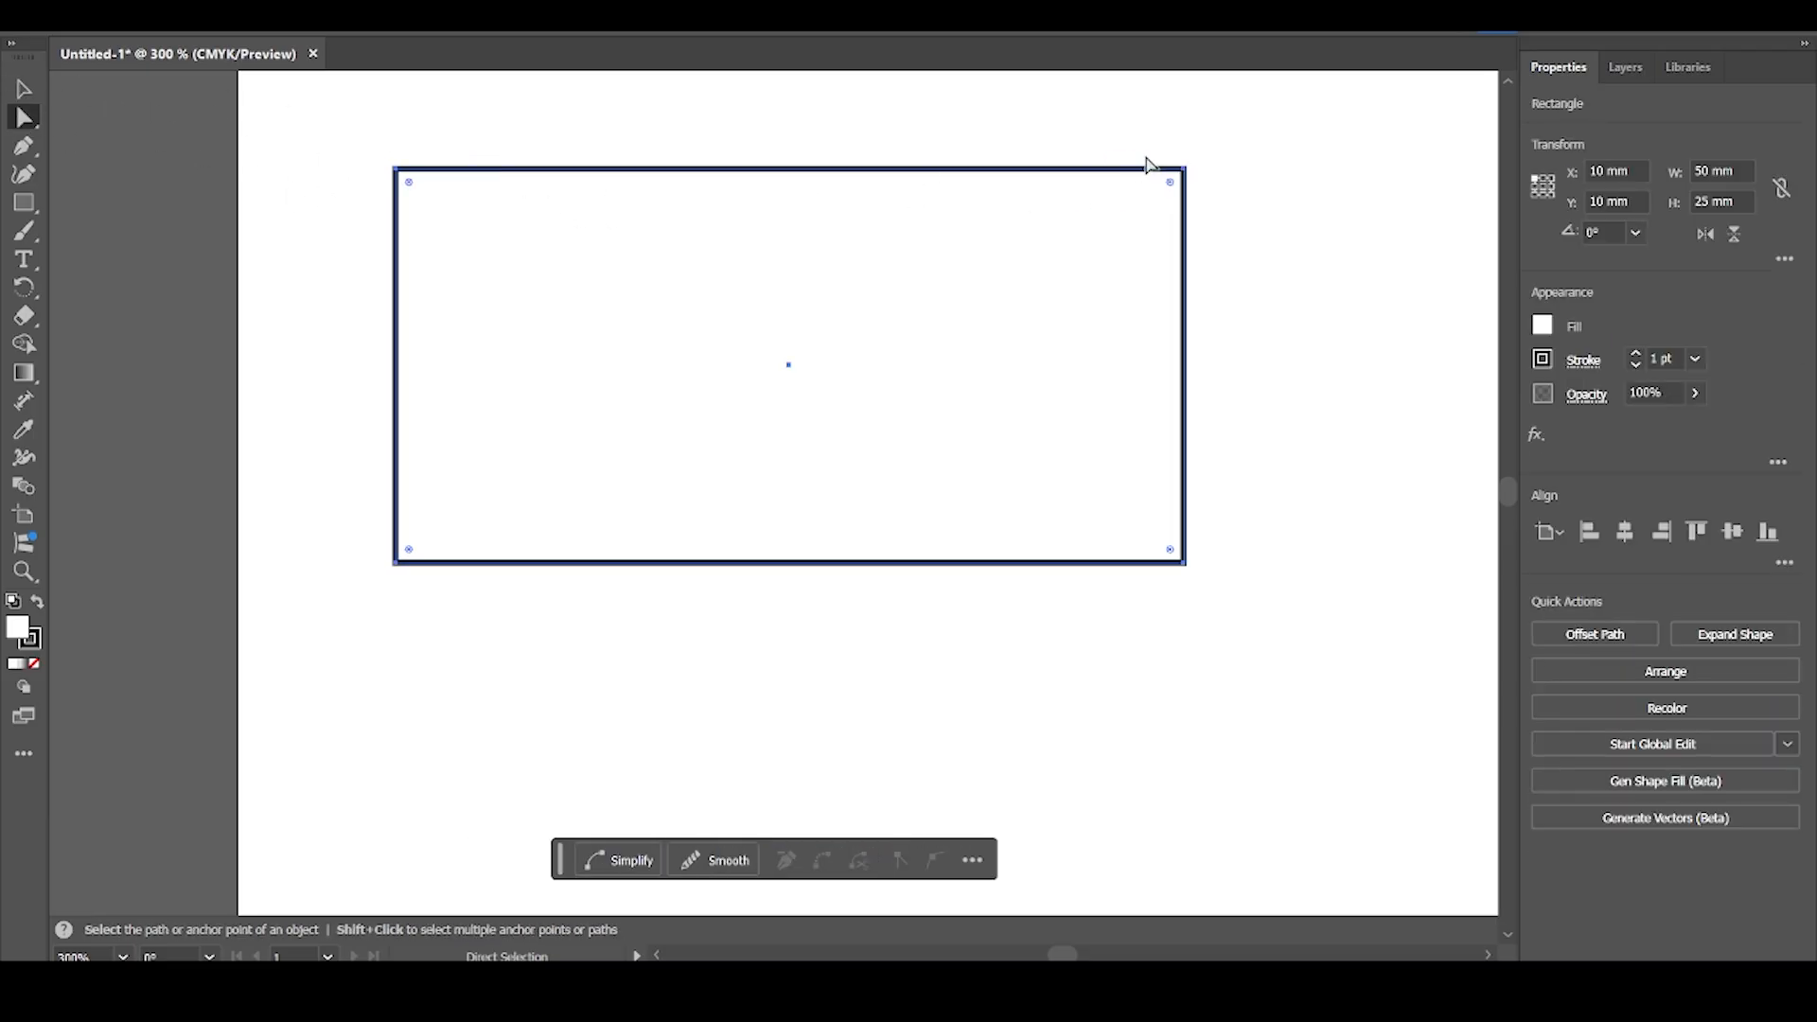
pyautogui.moveTo(1171, 180); pyautogui.dragTo(1134, 216)
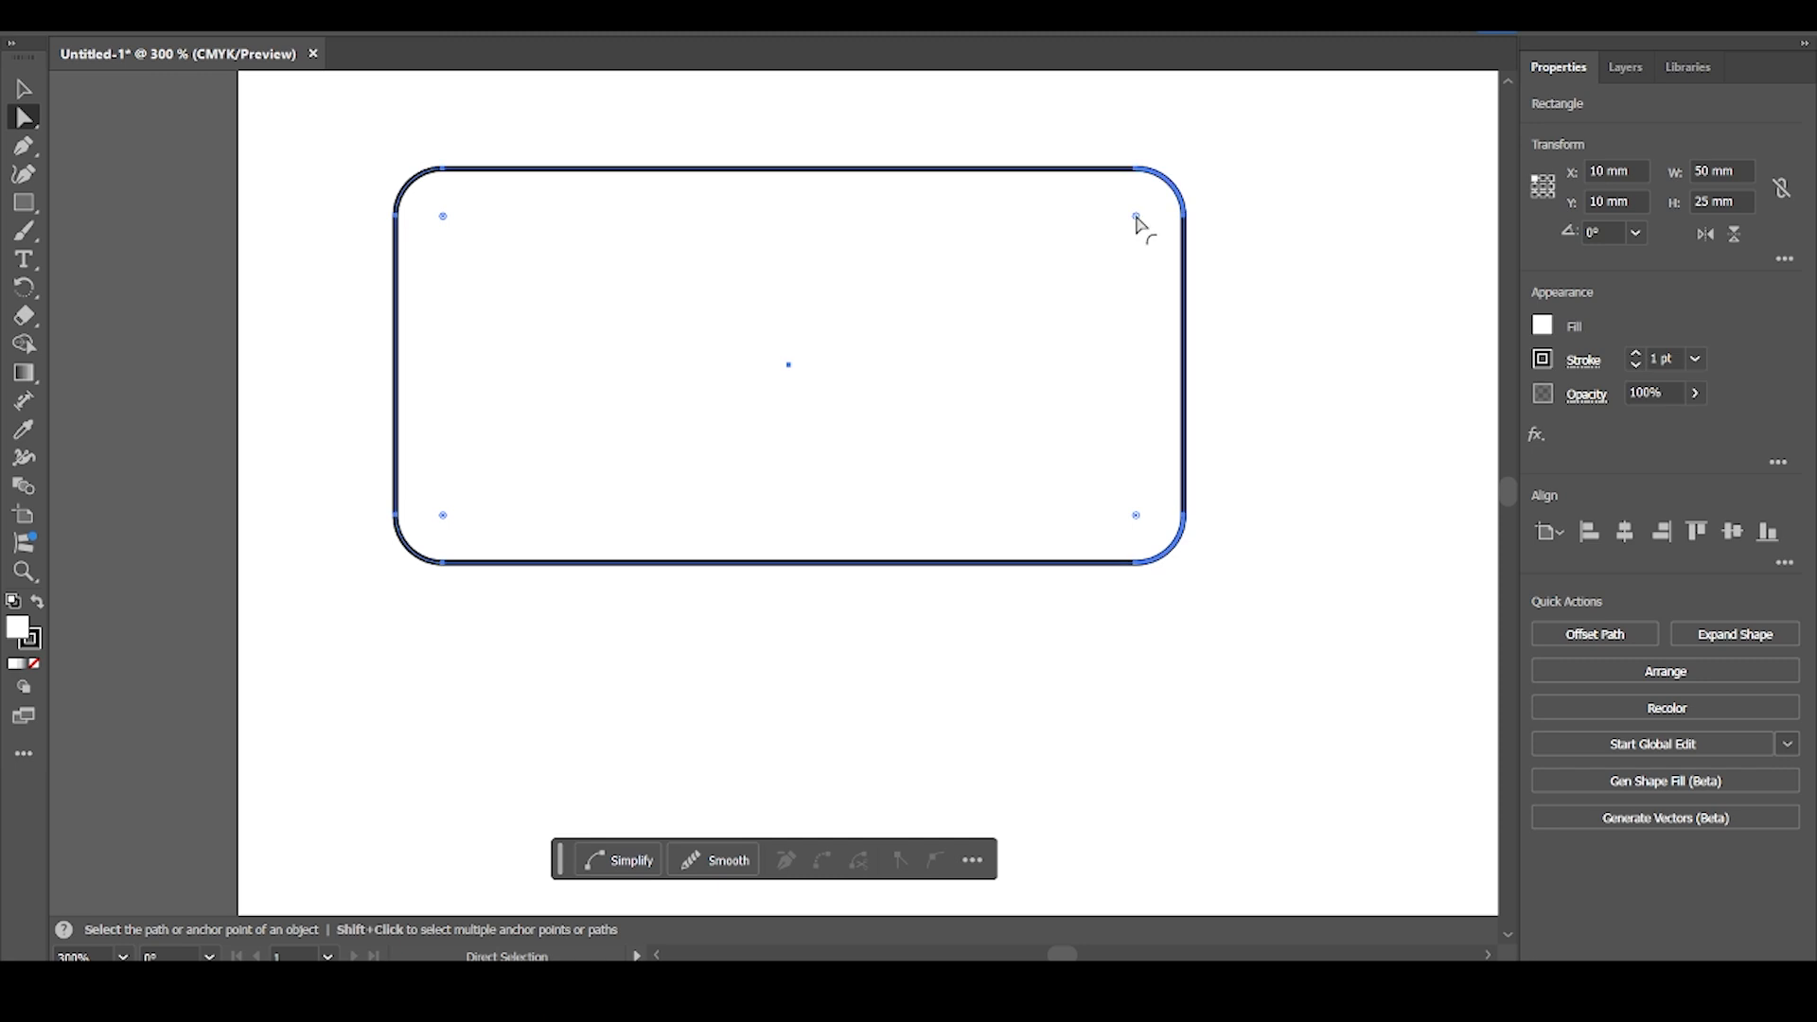
# Set the rectangle's corner radius to exactly 3 mm with round corners and absolute rounding, and check the upper-right corner
pyautogui.doubleClick(1136, 217)
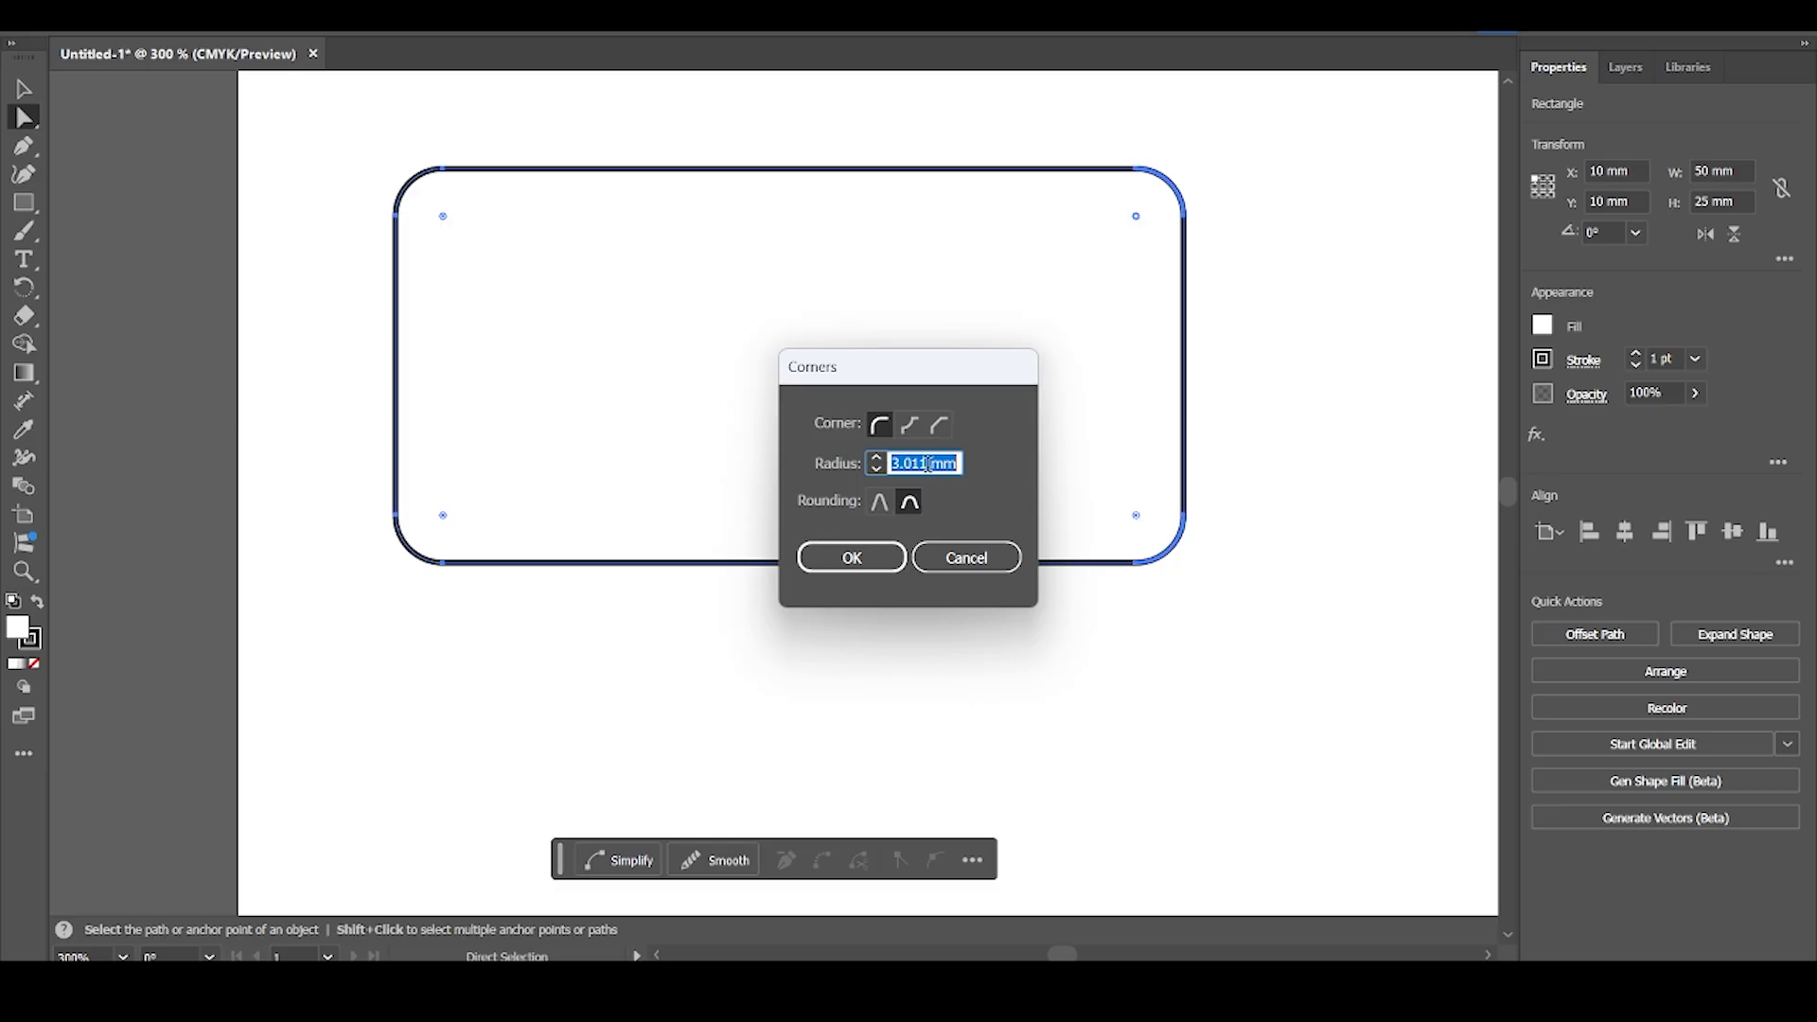
pyautogui.write('3')
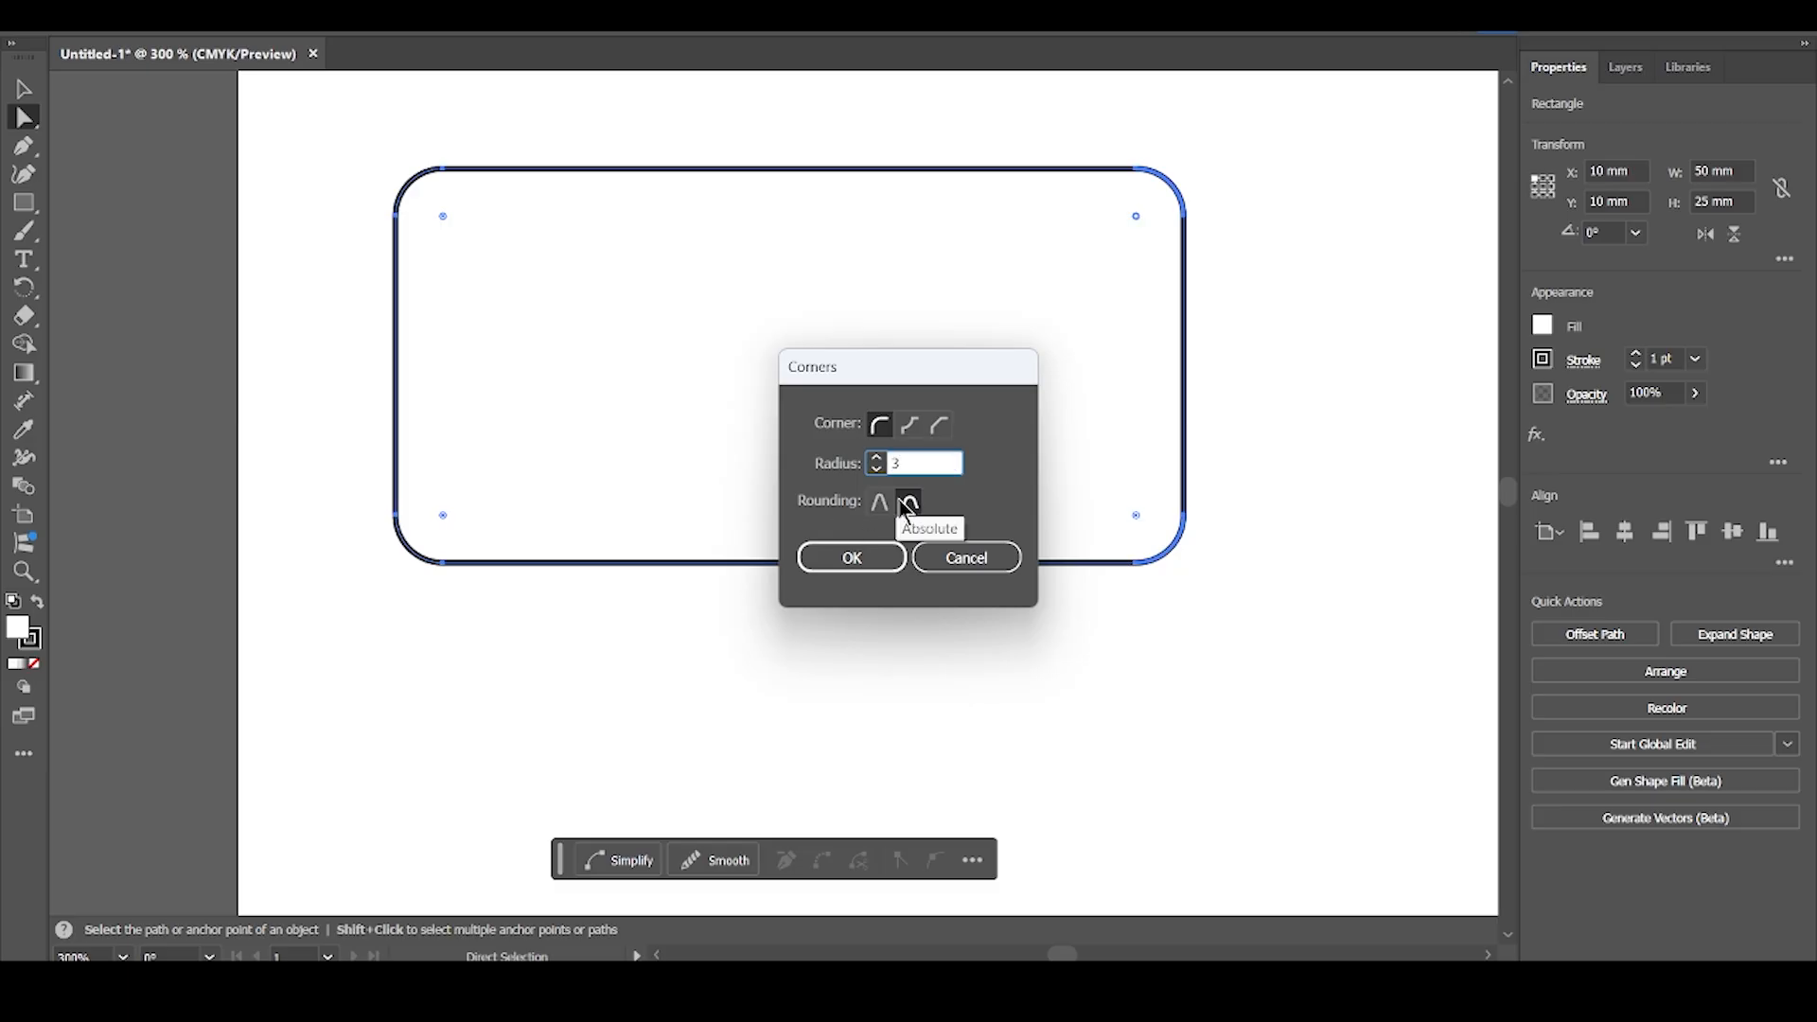
pyautogui.click(853, 558)
pyautogui.click(1263, 288)
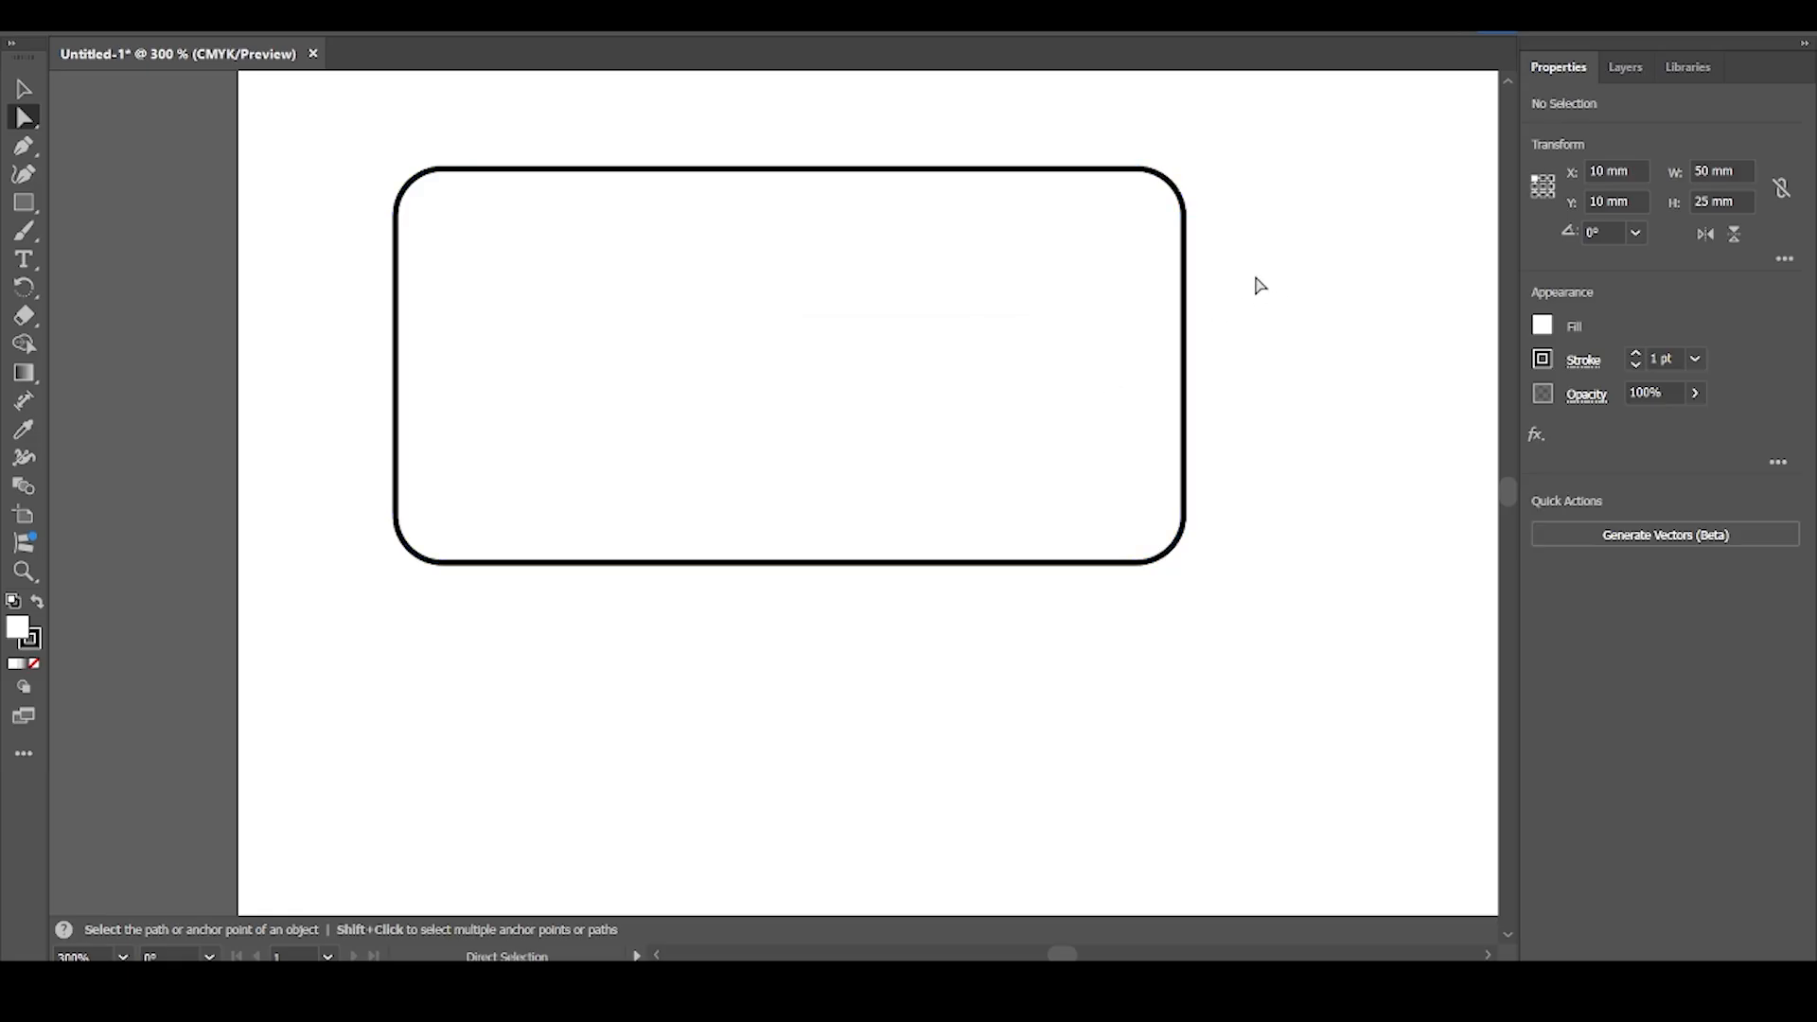
pyautogui.click(1156, 195)
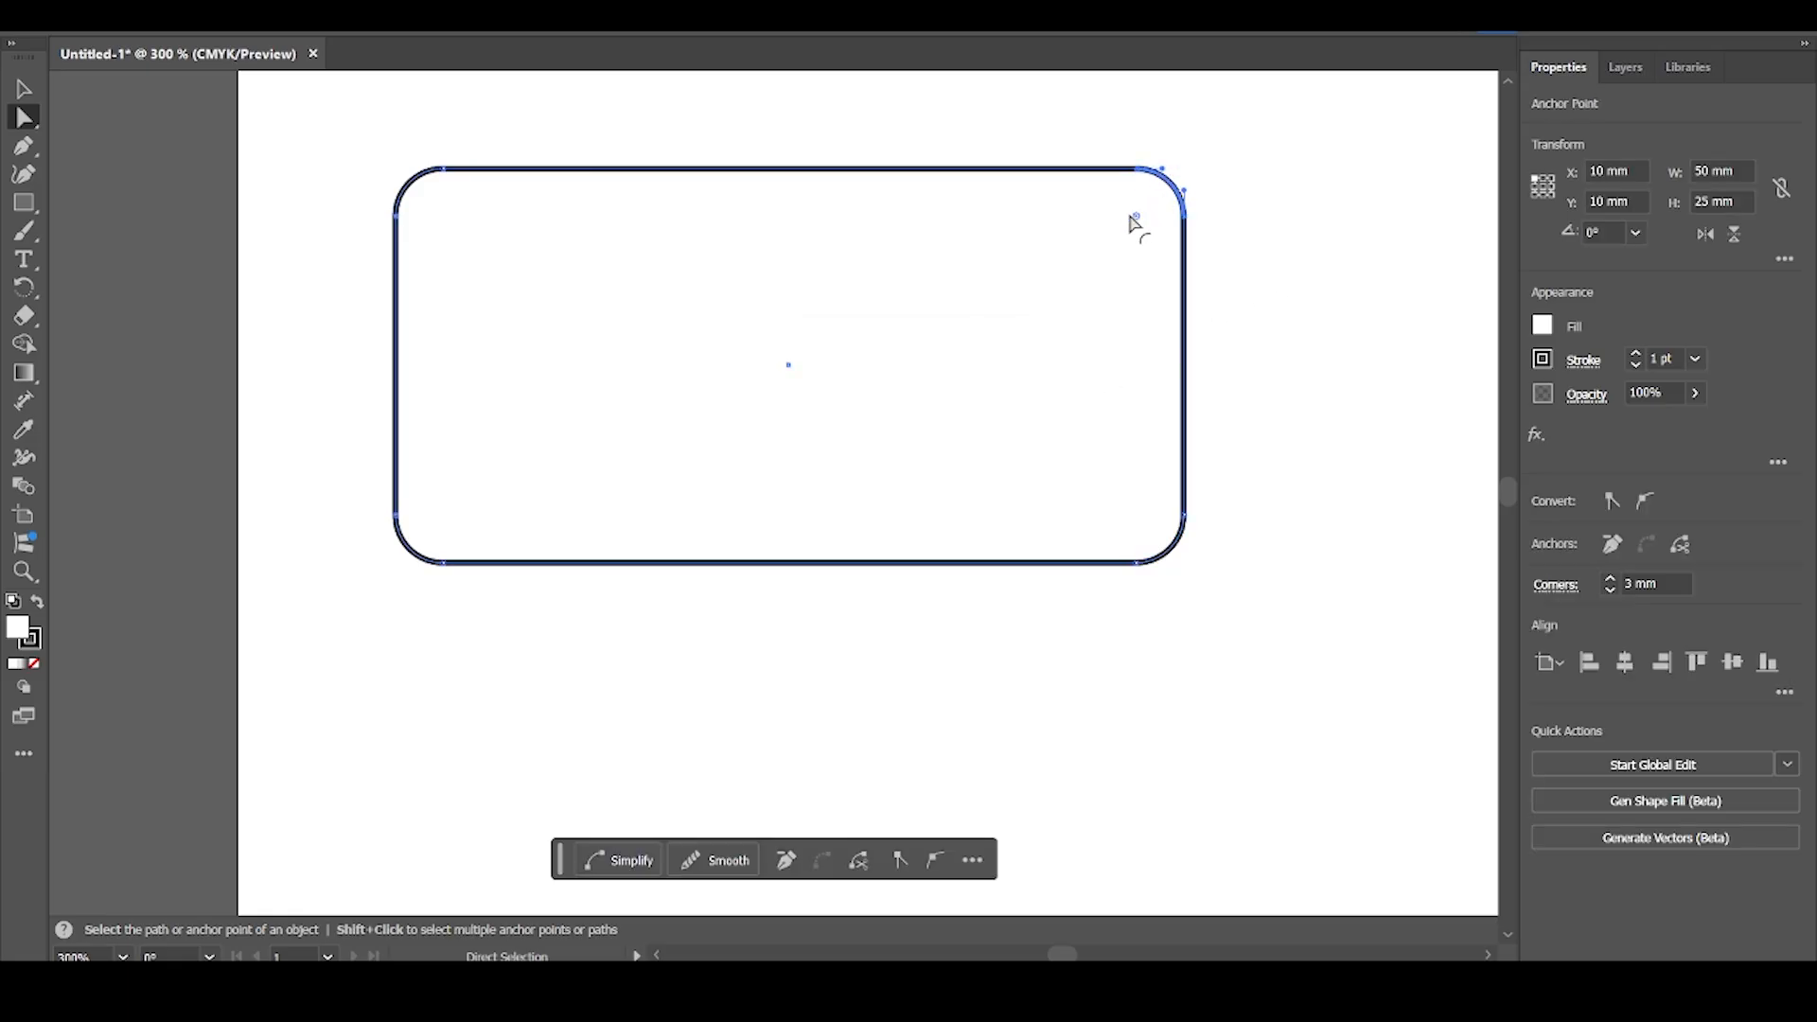
pyautogui.click(1277, 369)
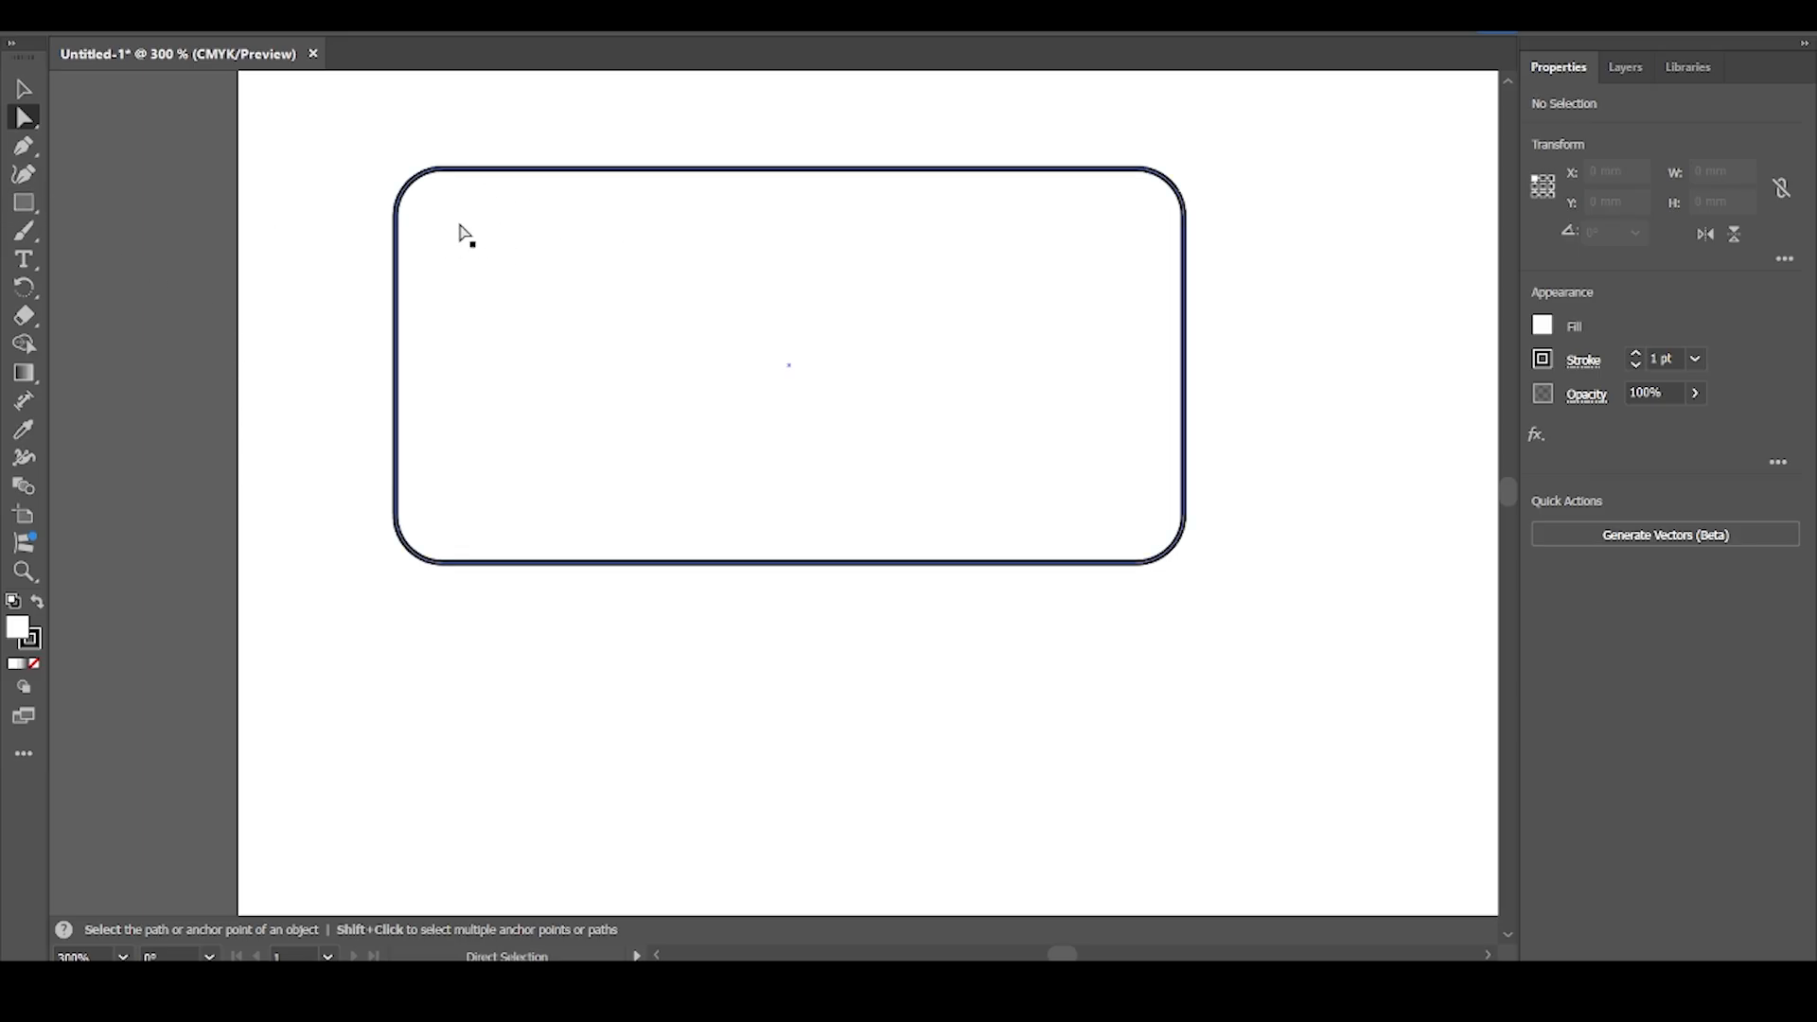
# Create a 3 by 3 mm circle inside the rectangle near its upper-left corner by entering exact ellipse dimensions
pyautogui.click(31, 206)
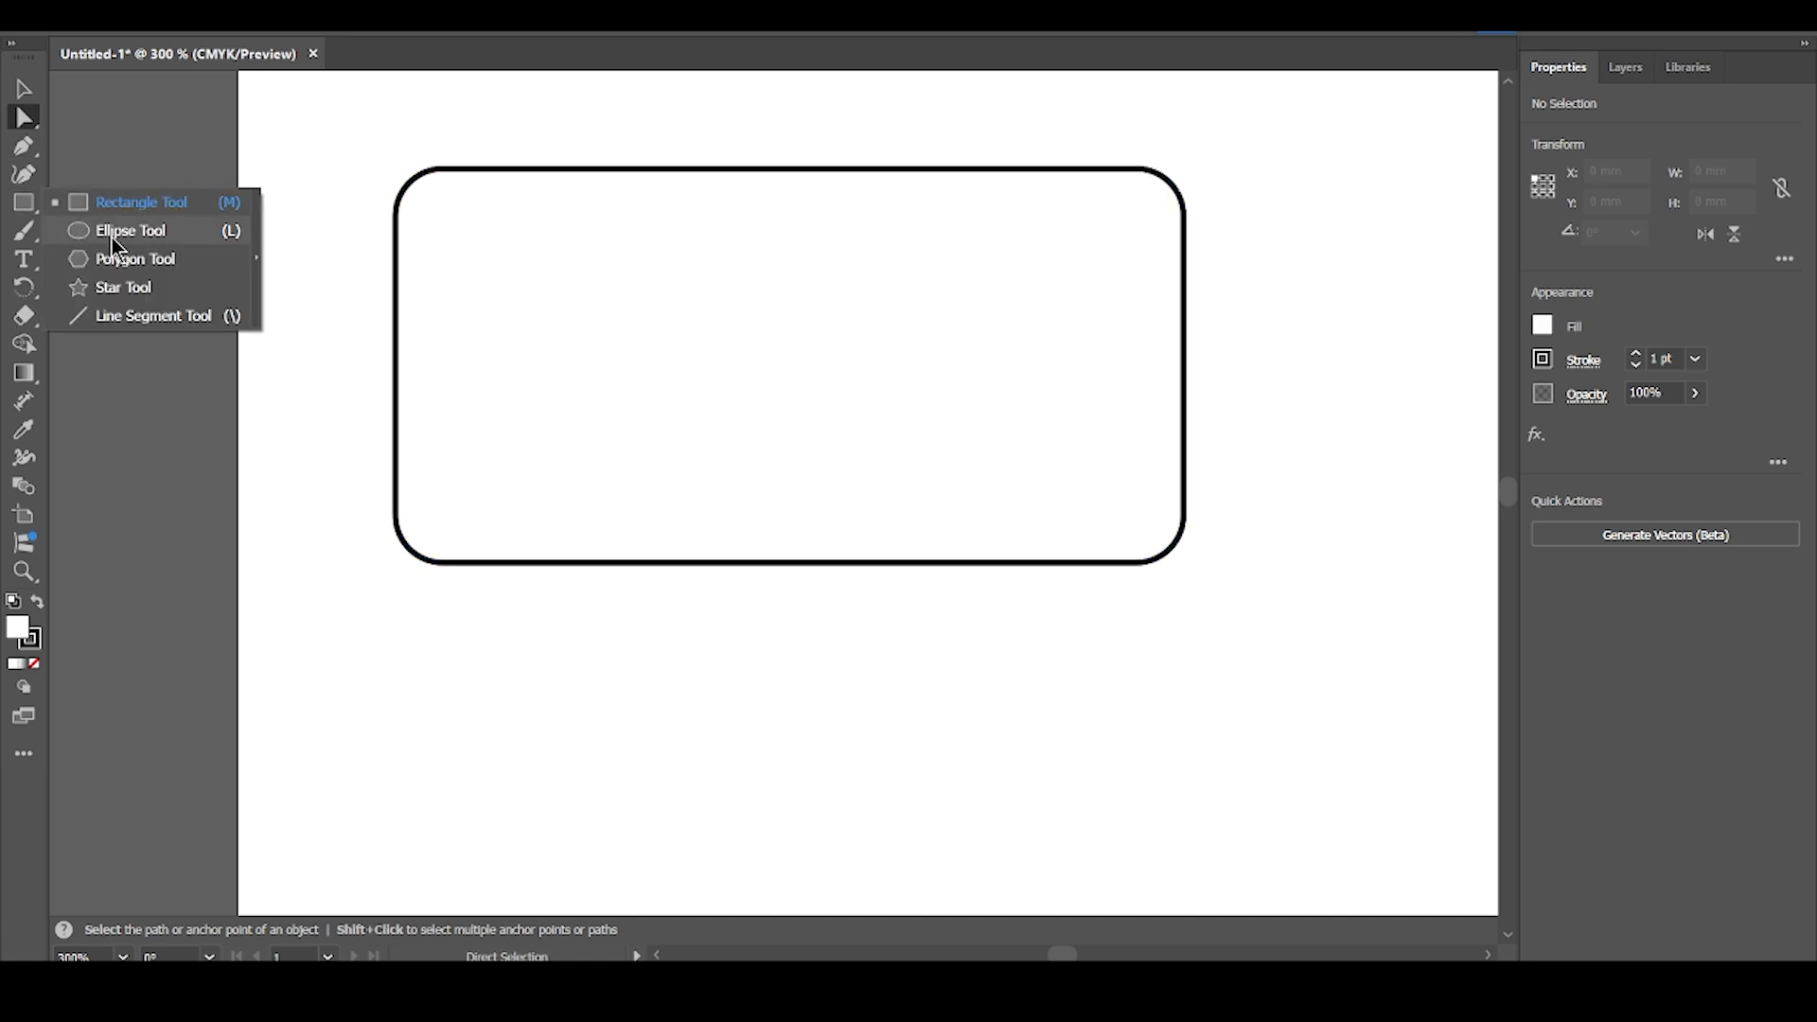
pyautogui.click(63, 210)
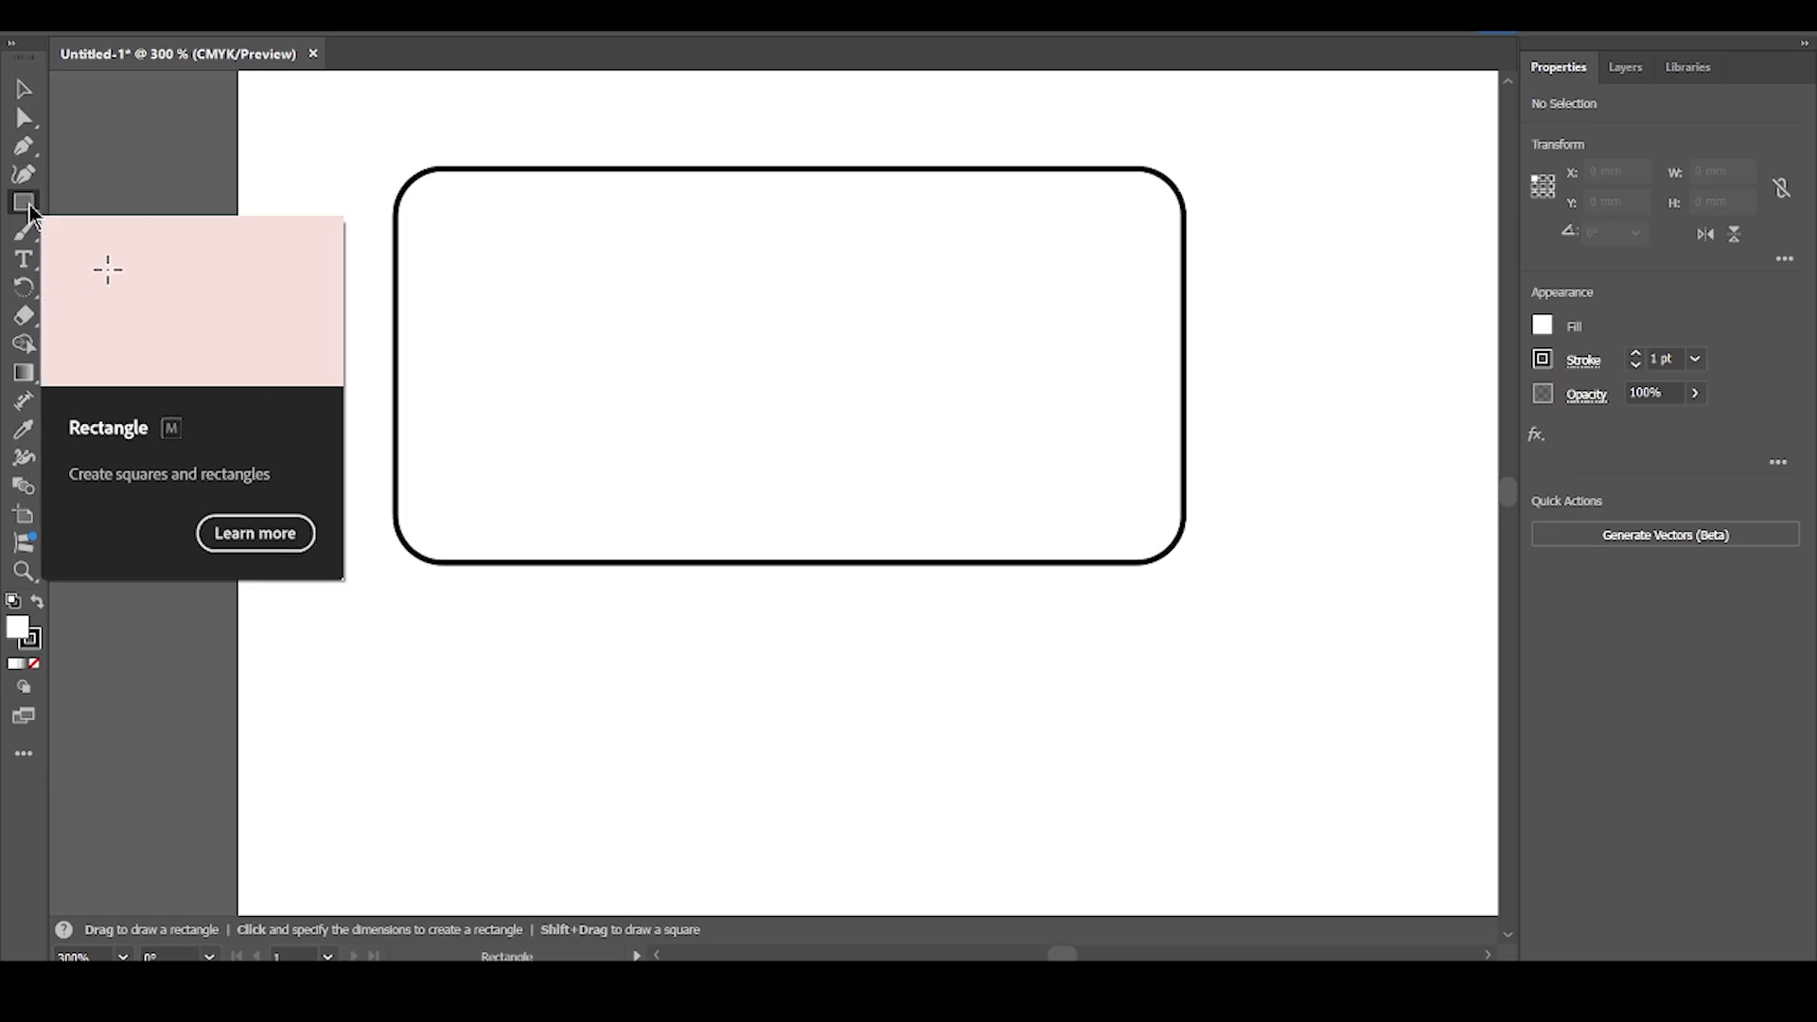
pyautogui.click(28, 205)
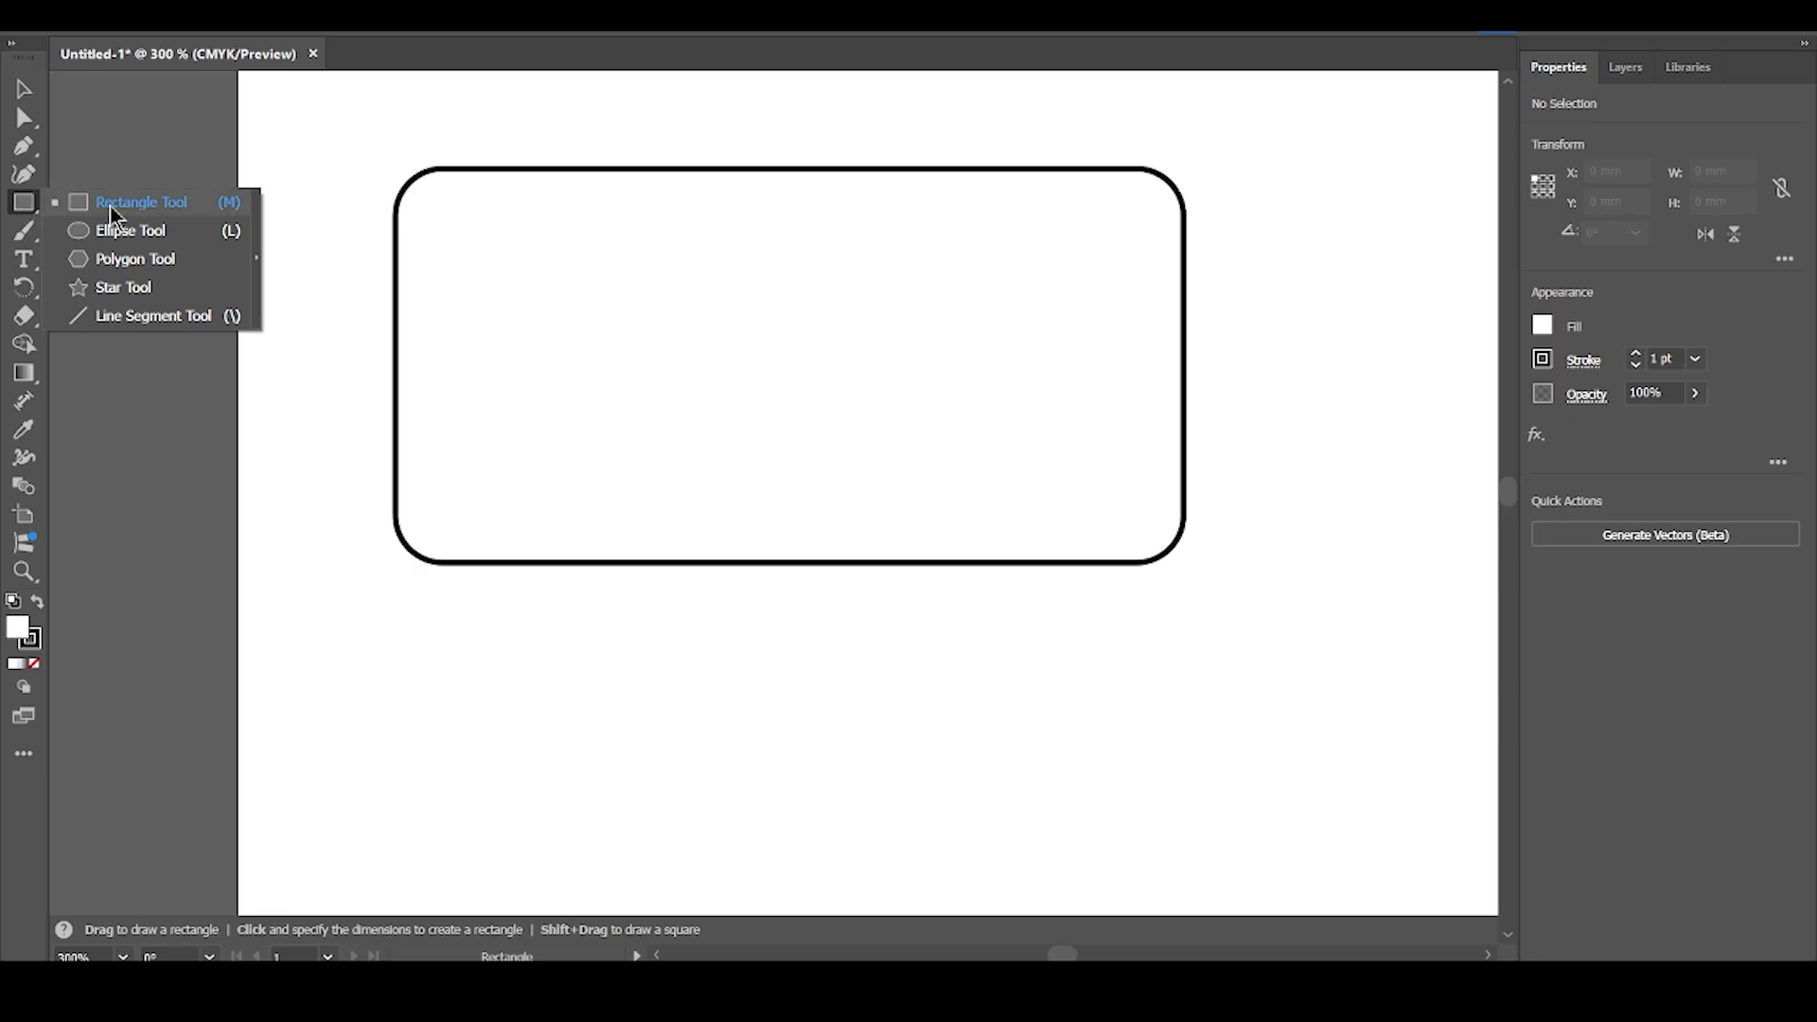
pyautogui.click(123, 231)
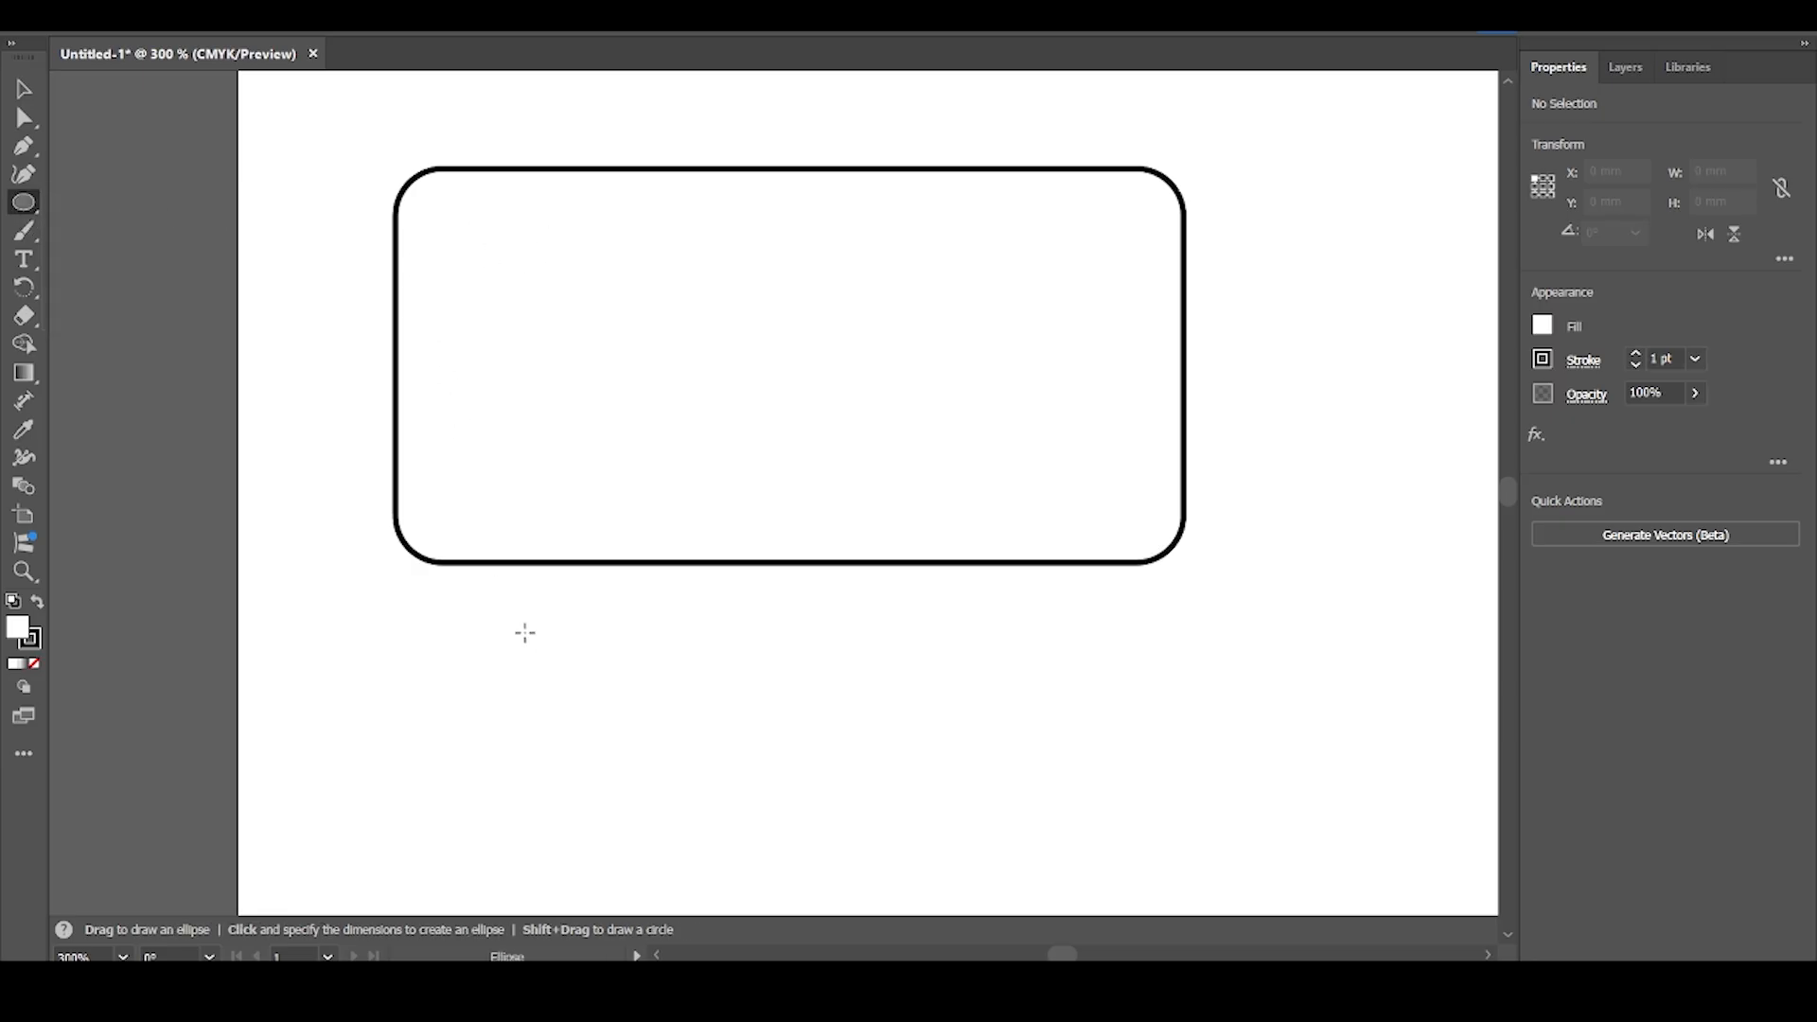
pyautogui.moveTo(452, 626); pyautogui.dragTo(630, 780)
pyautogui.hotkey('ctrl', 'z')
pyautogui.click(482, 239)
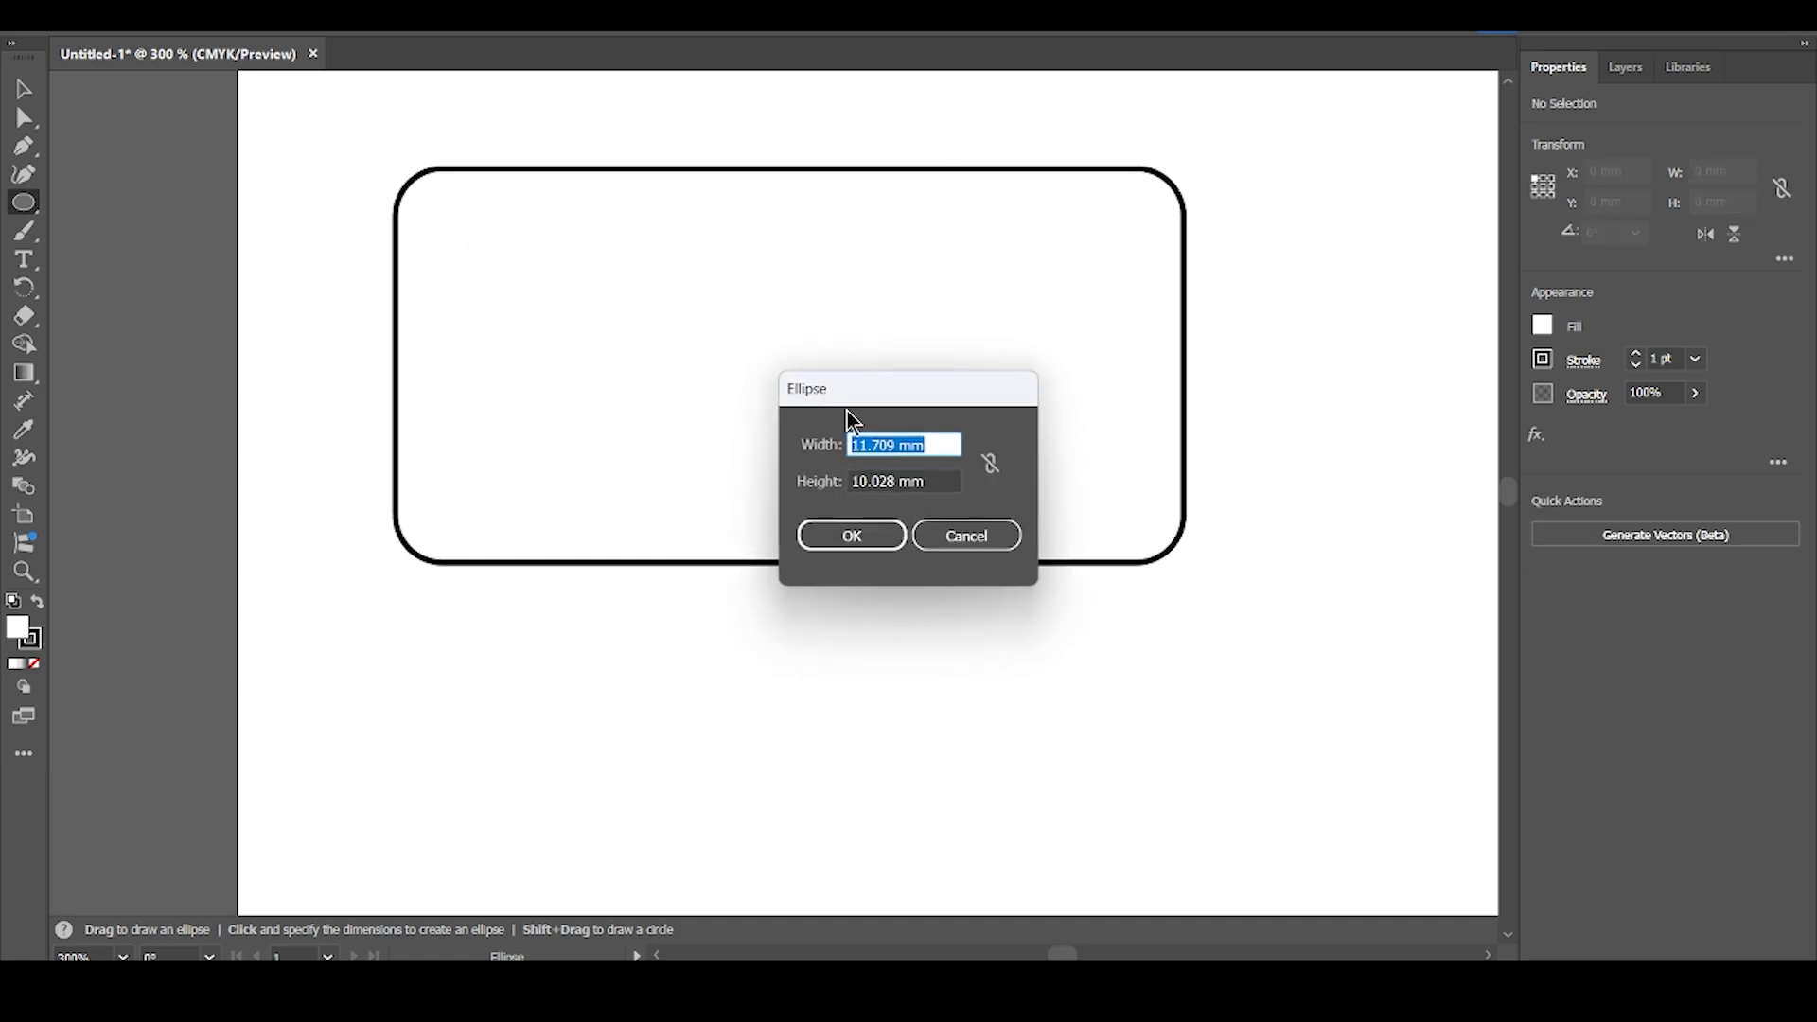
pyautogui.write('3')
pyautogui.press('Tab')
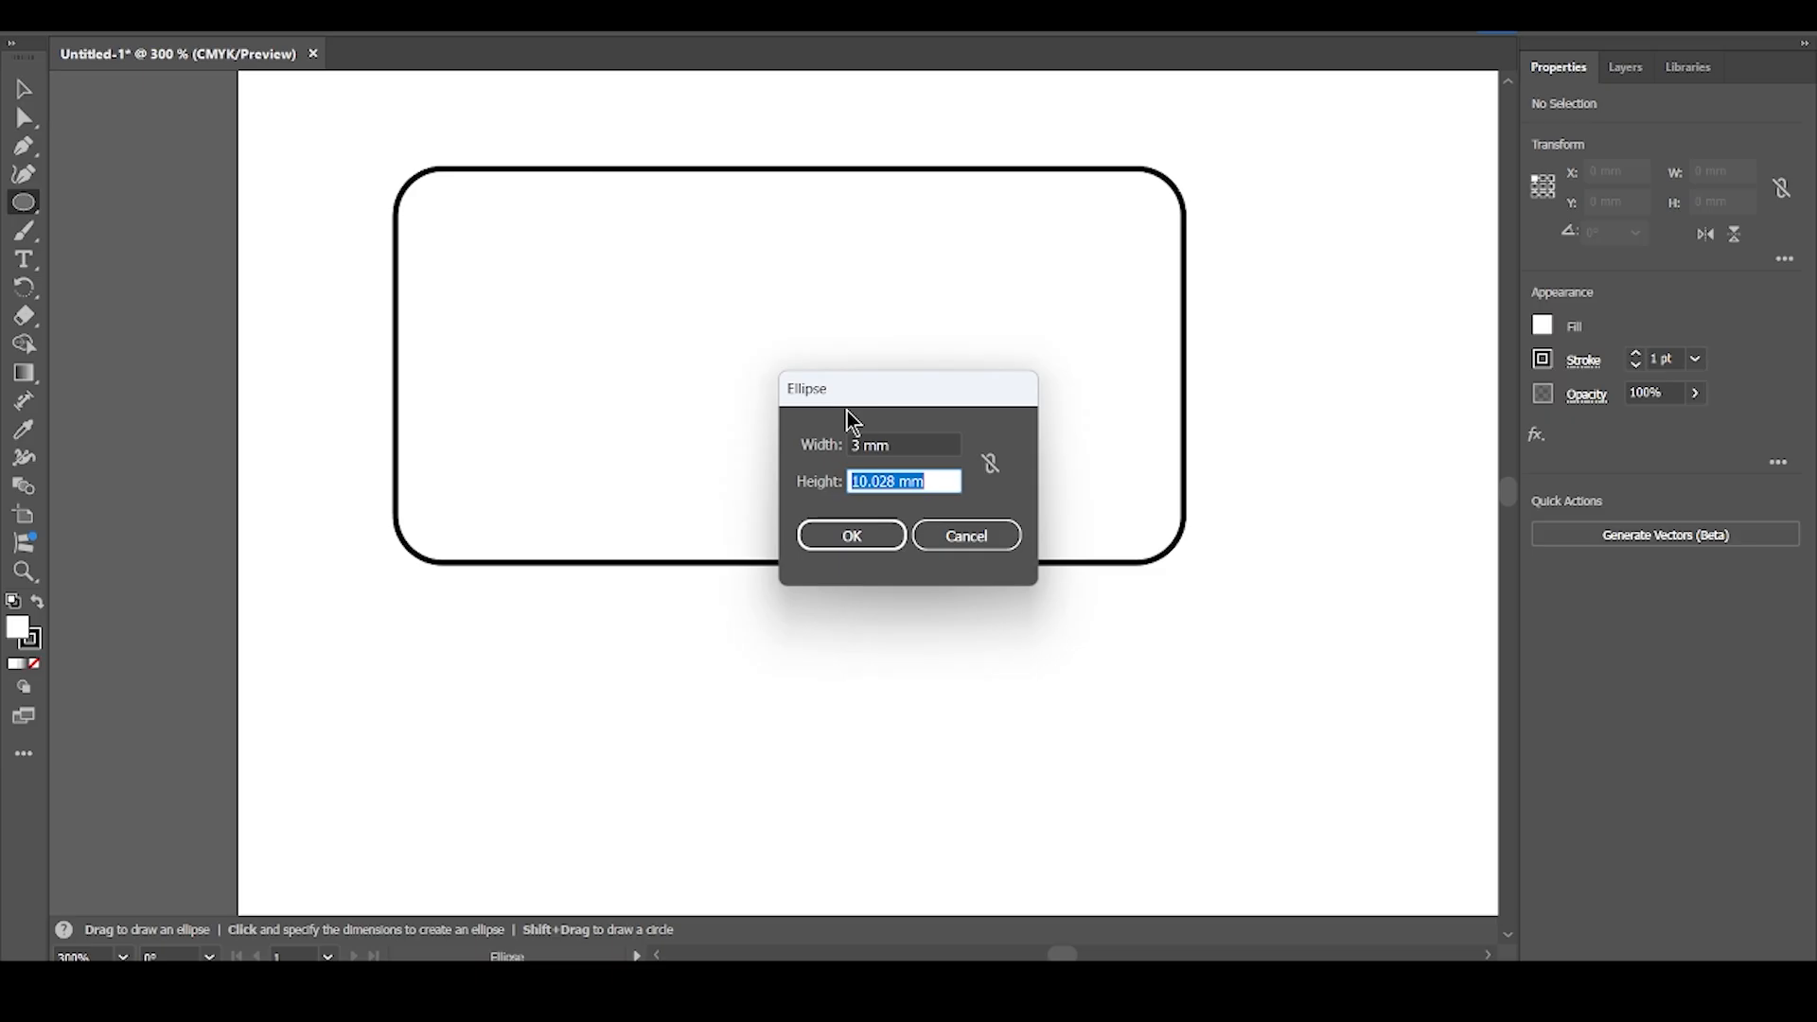
pyautogui.write('3')
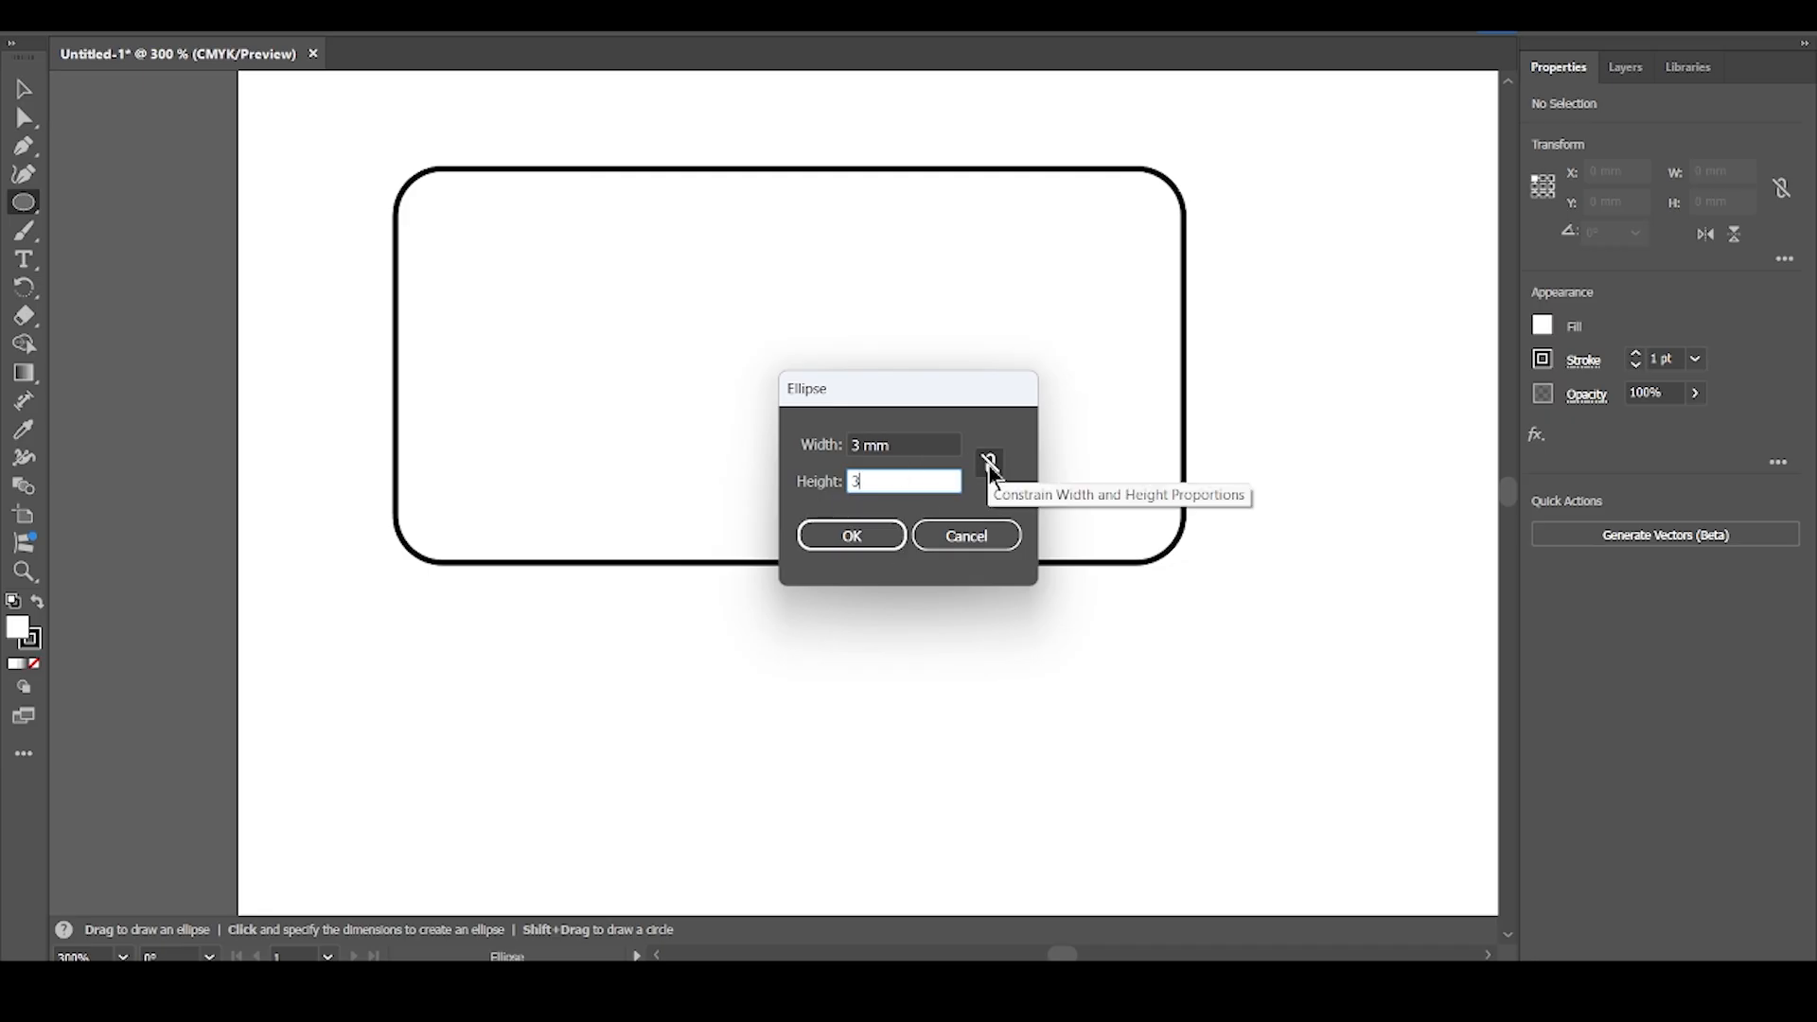
pyautogui.click(832, 535)
# Position the circle by its center reference point at X 15 mm, Y 15 mm
pyautogui.press('v')
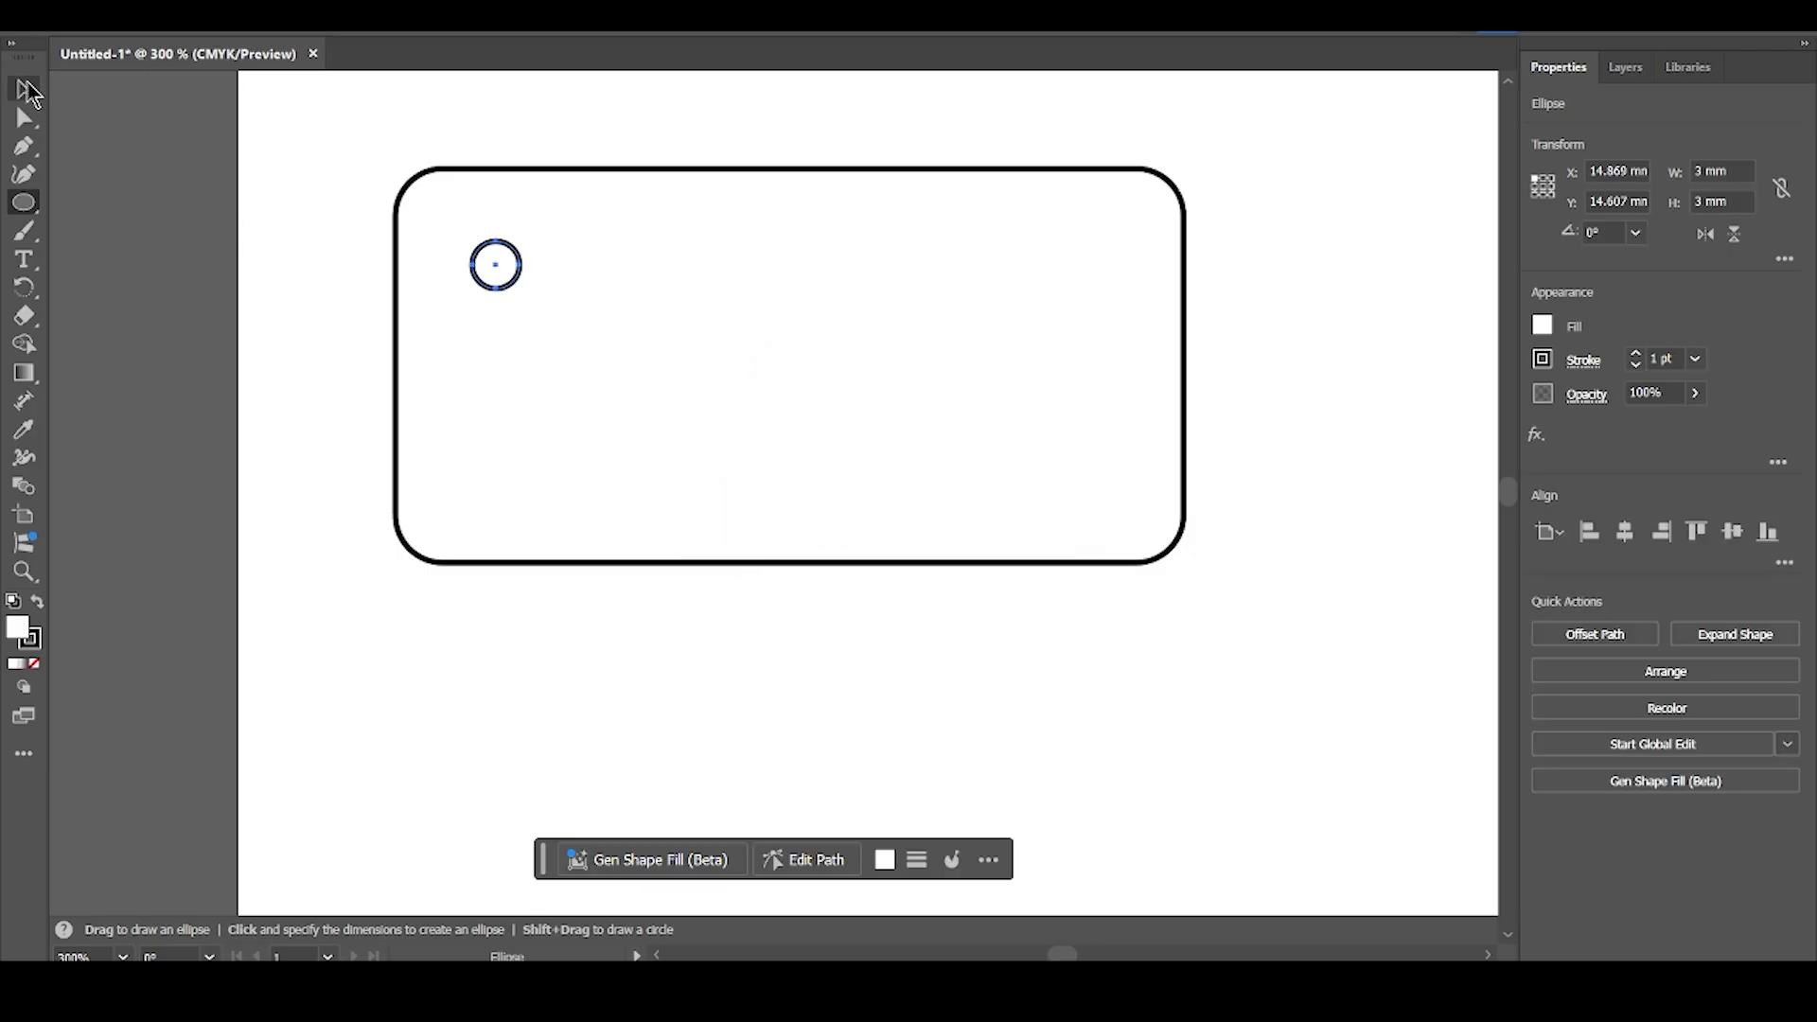
pyautogui.click(322, 206)
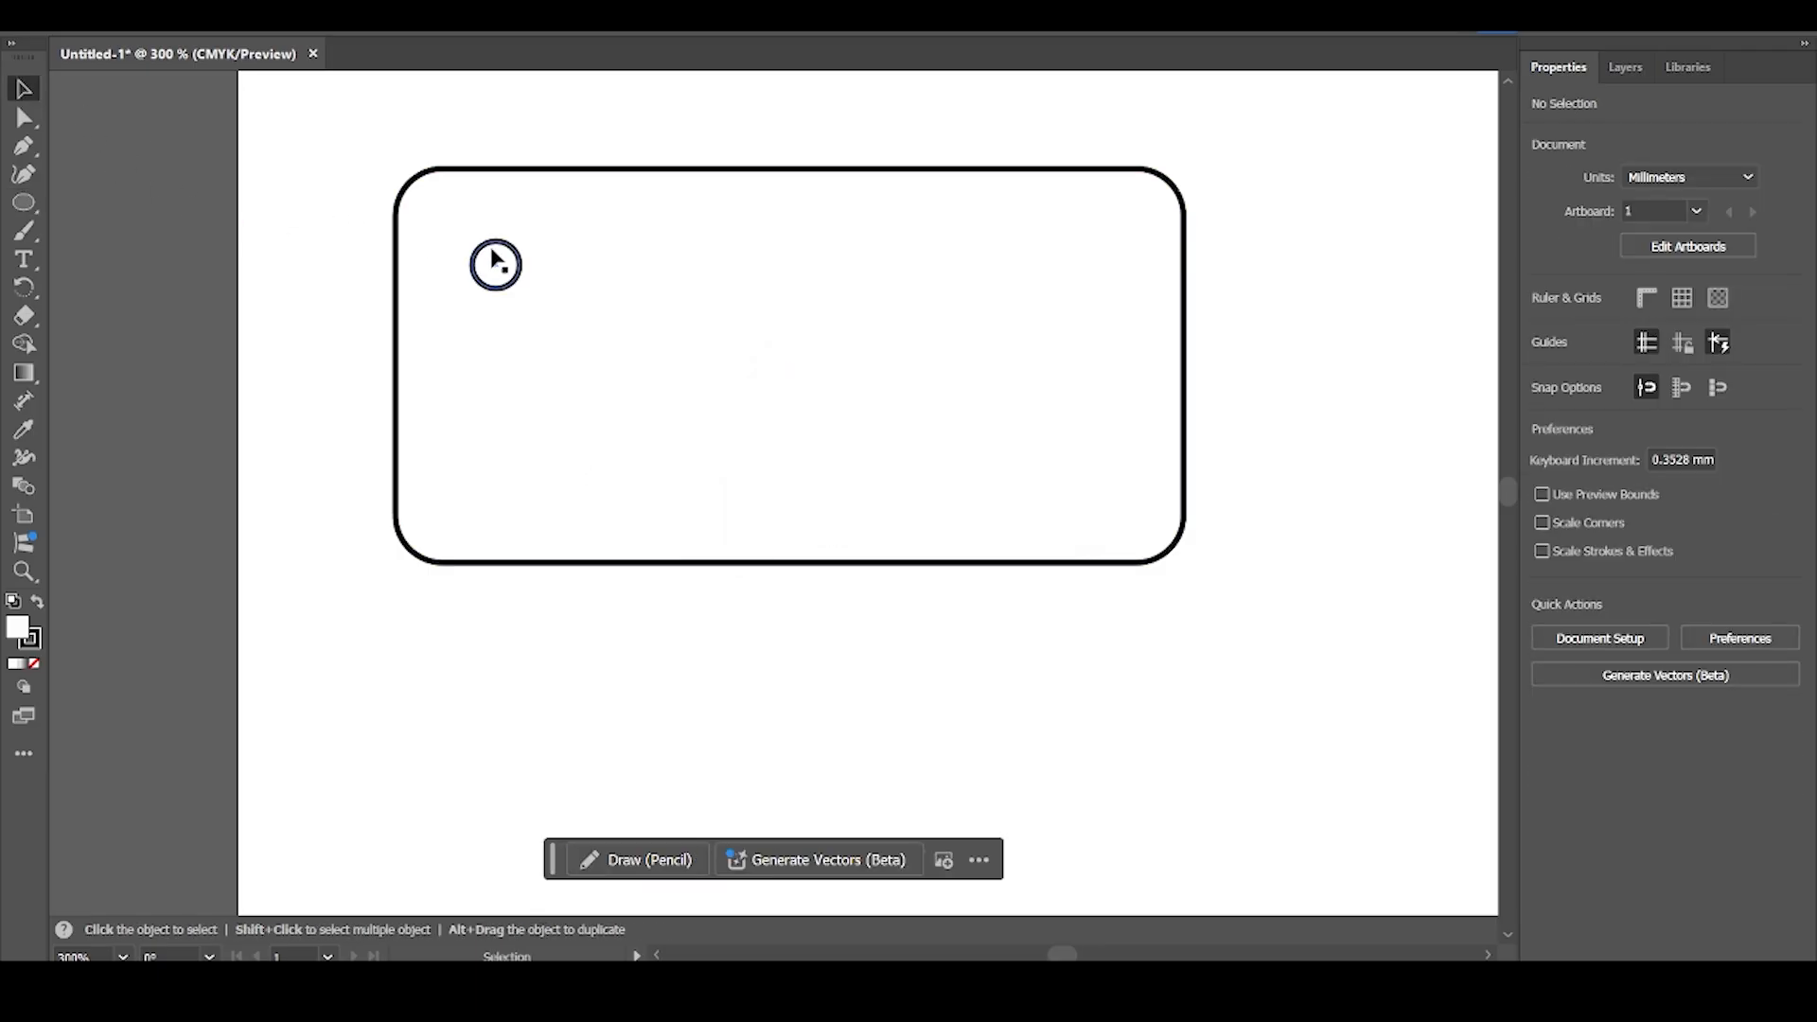
pyautogui.moveTo(493, 257)
pyautogui.mouseDown()
pyautogui.moveTo(554, 261)
pyautogui.moveTo(493, 237)
pyautogui.moveTo(484, 261)
pyautogui.moveTo(481, 236)
pyautogui.moveTo(571, 296)
pyautogui.moveTo(508, 256)
pyautogui.mouseUp()
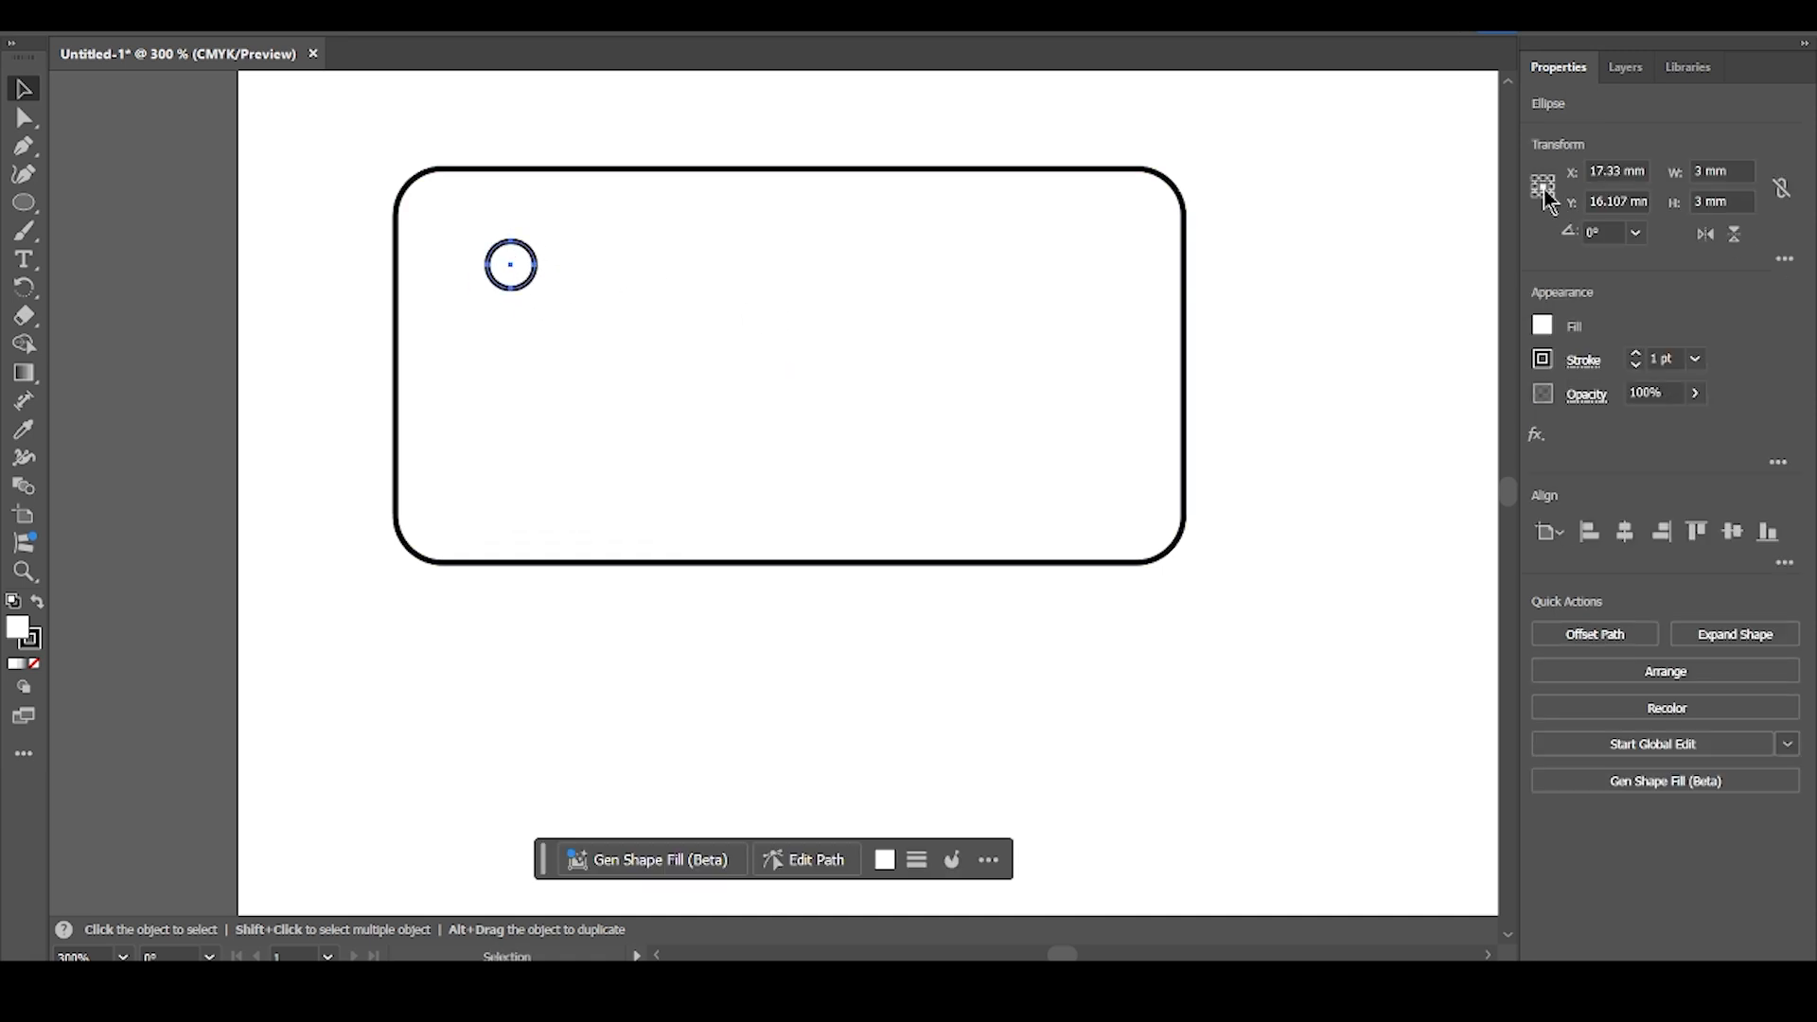
pyautogui.moveTo(1590, 171); pyautogui.dragTo(1604, 173)
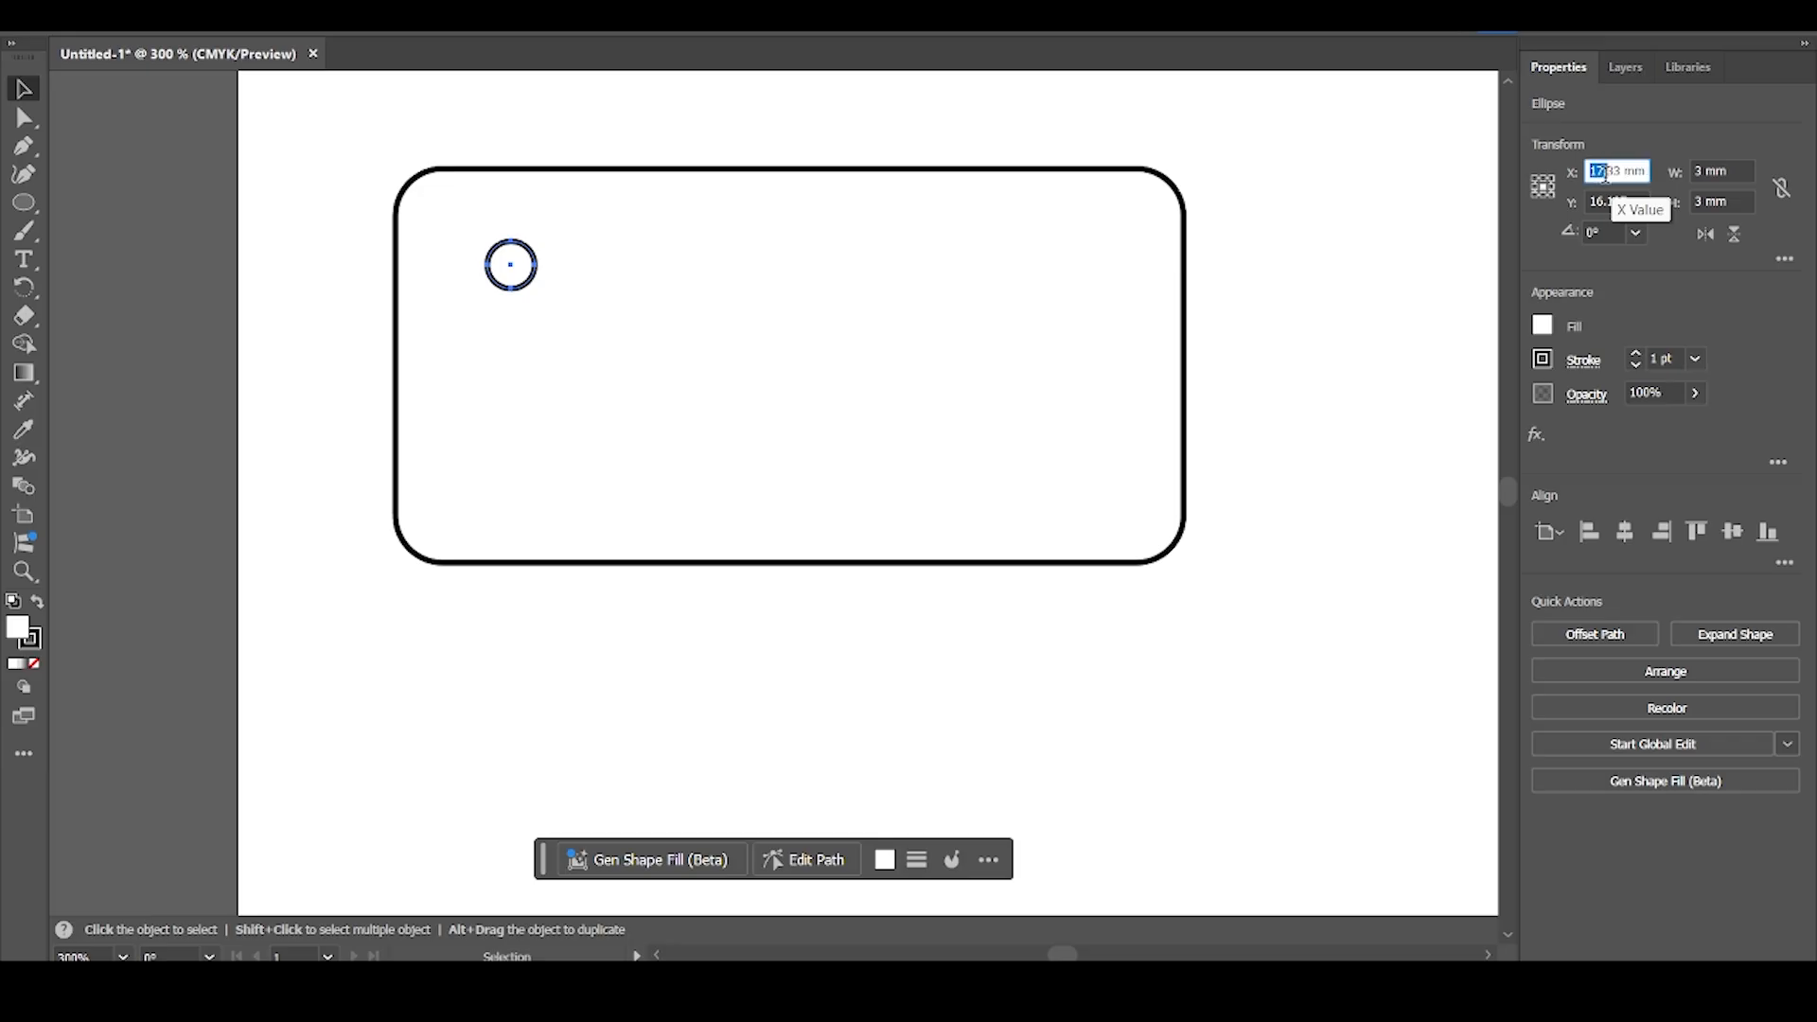
pyautogui.write('15')
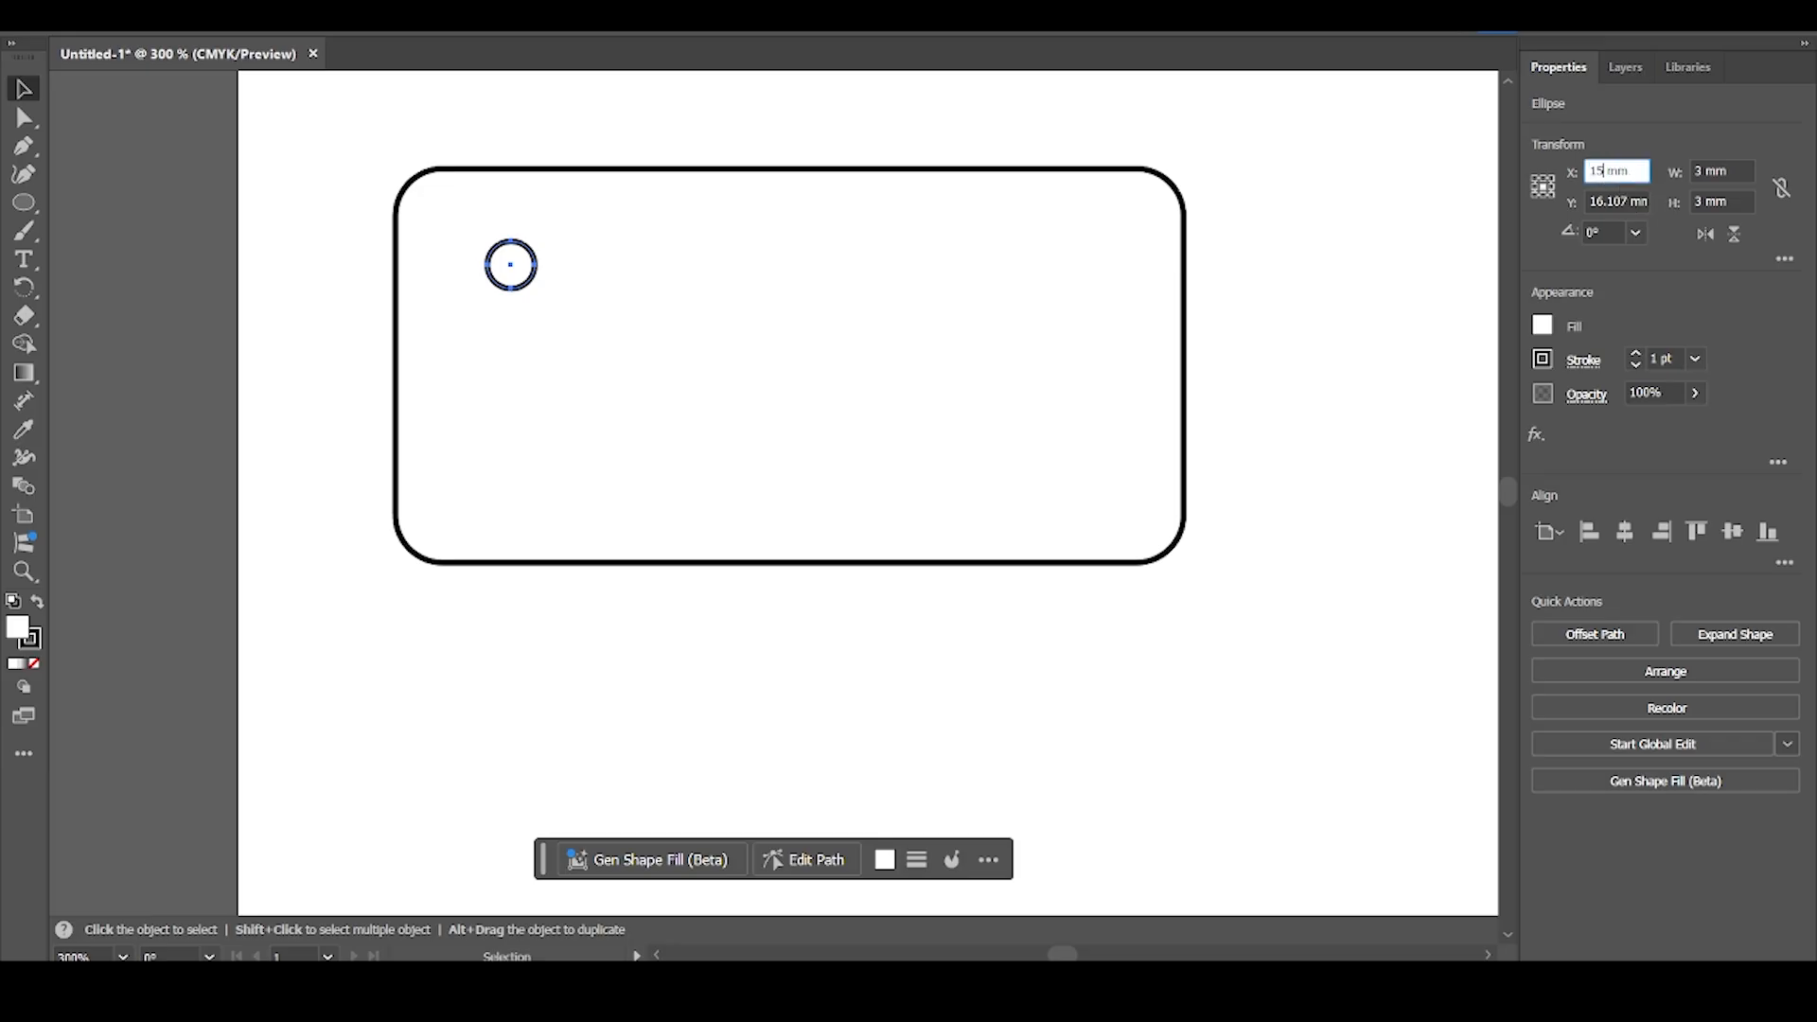
pyautogui.press('Tab')
pyautogui.write('15')
pyautogui.press('Return')
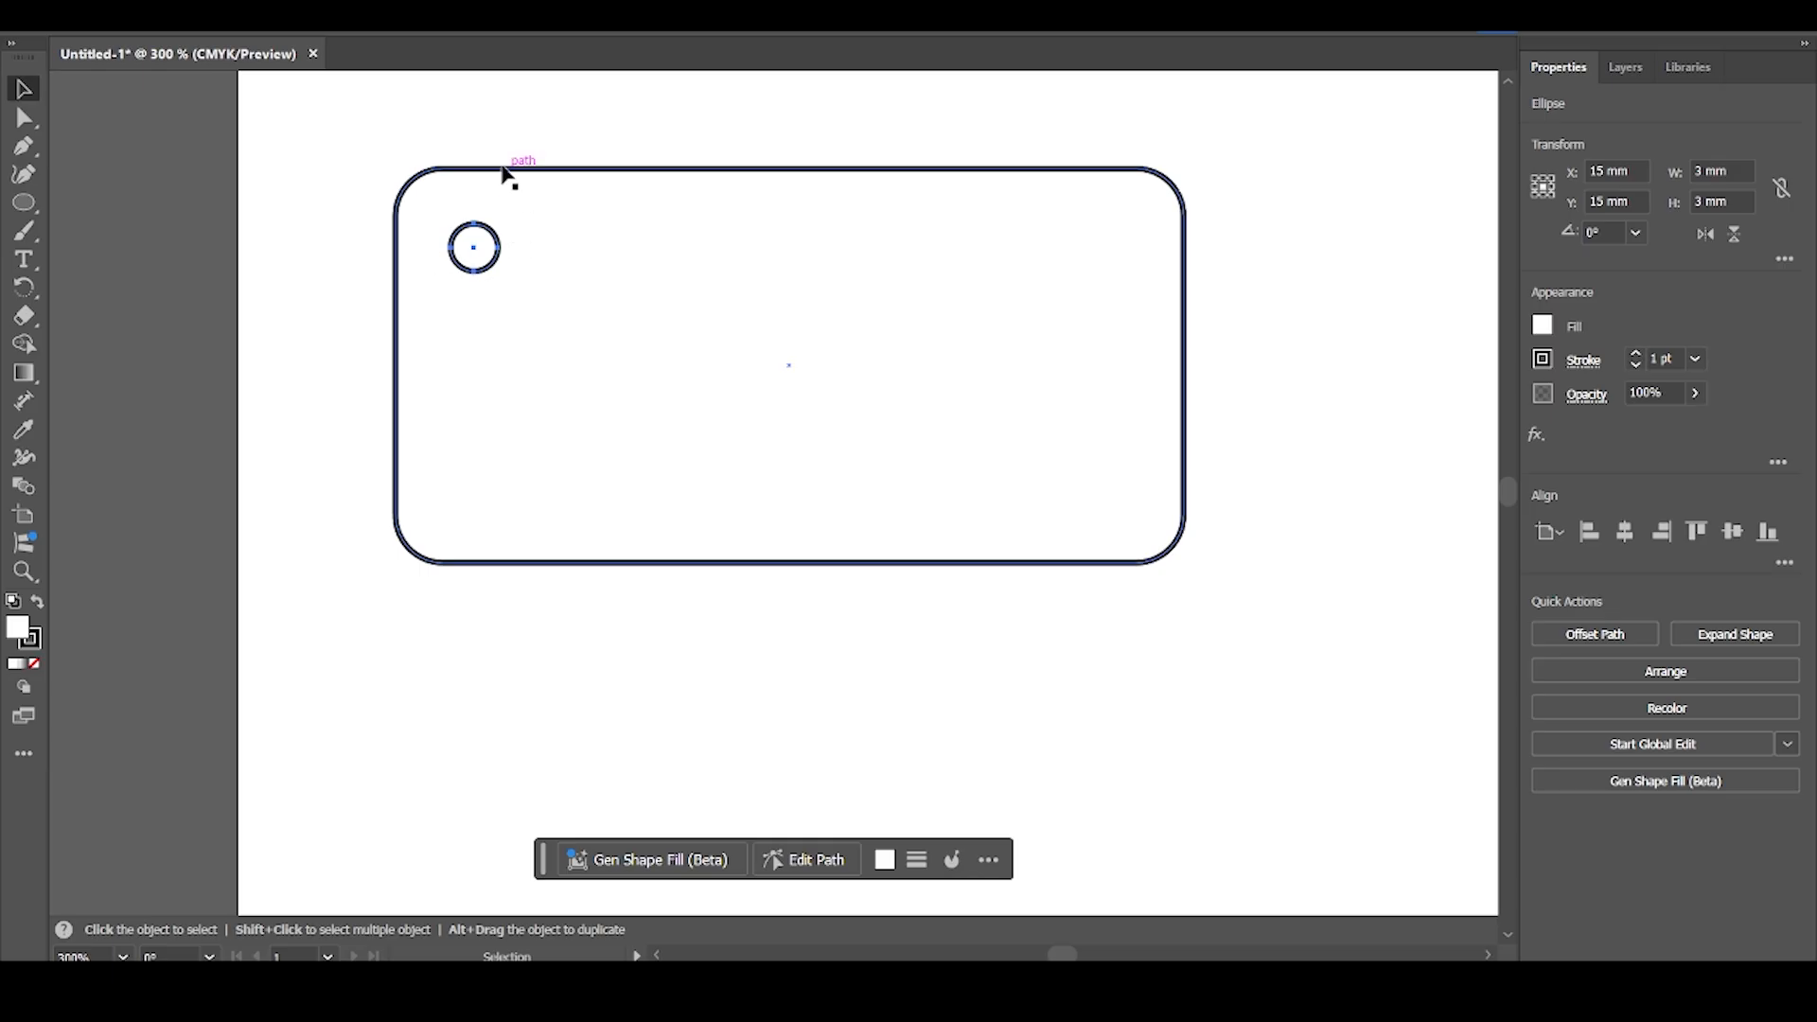
# Create a horizontal line 5 mm long at an angle of 0° above the rectangle with the Line Segment tool
pyautogui.scroll(2, 454, 251)
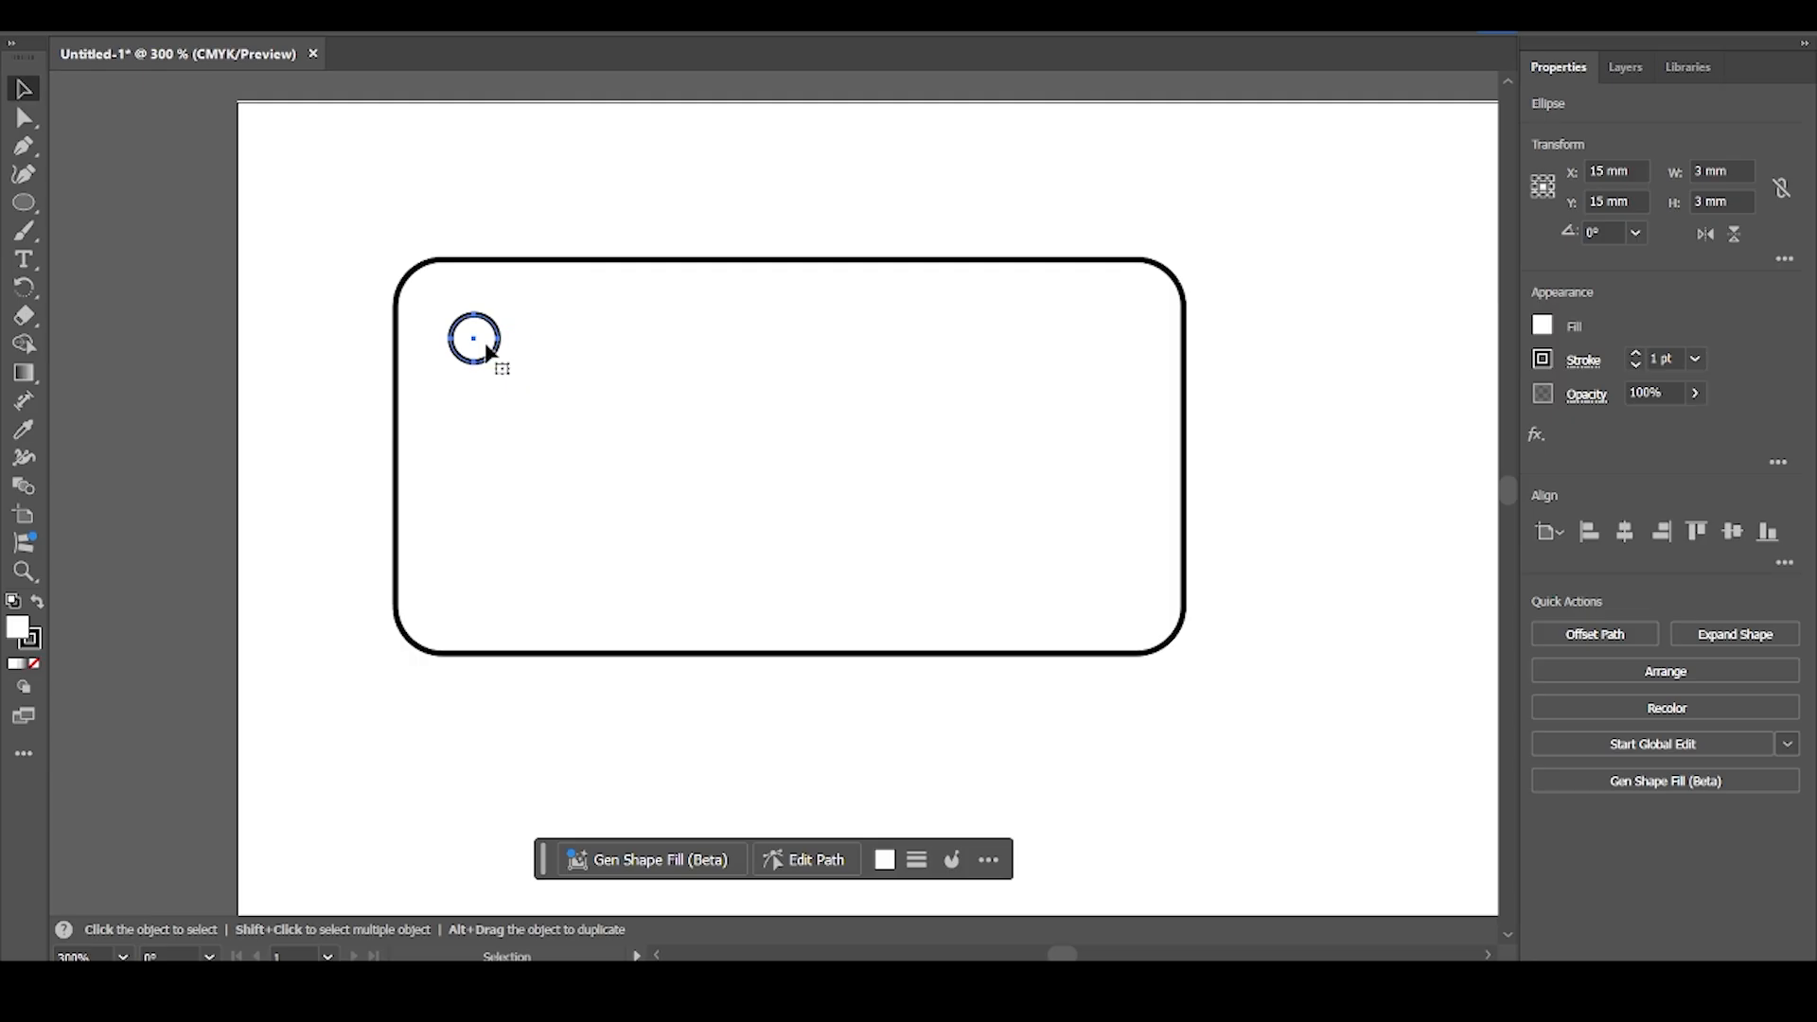
pyautogui.click(23, 203)
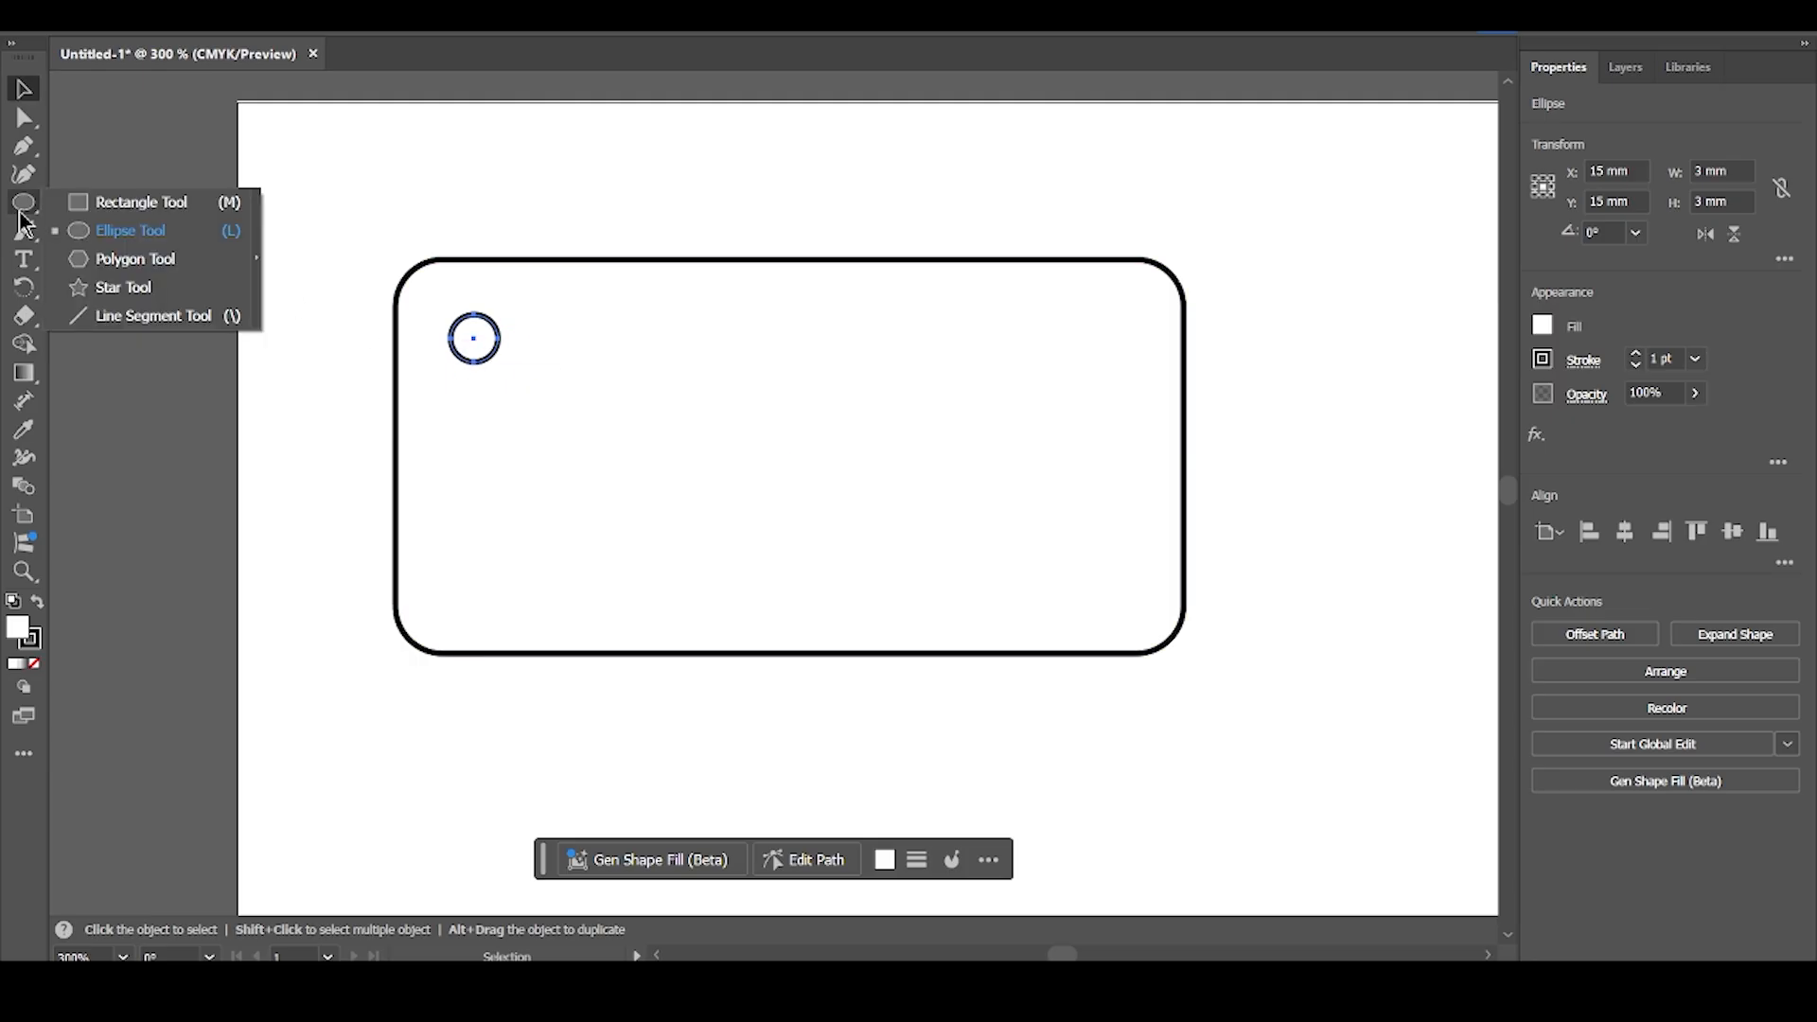
pyautogui.click(87, 317)
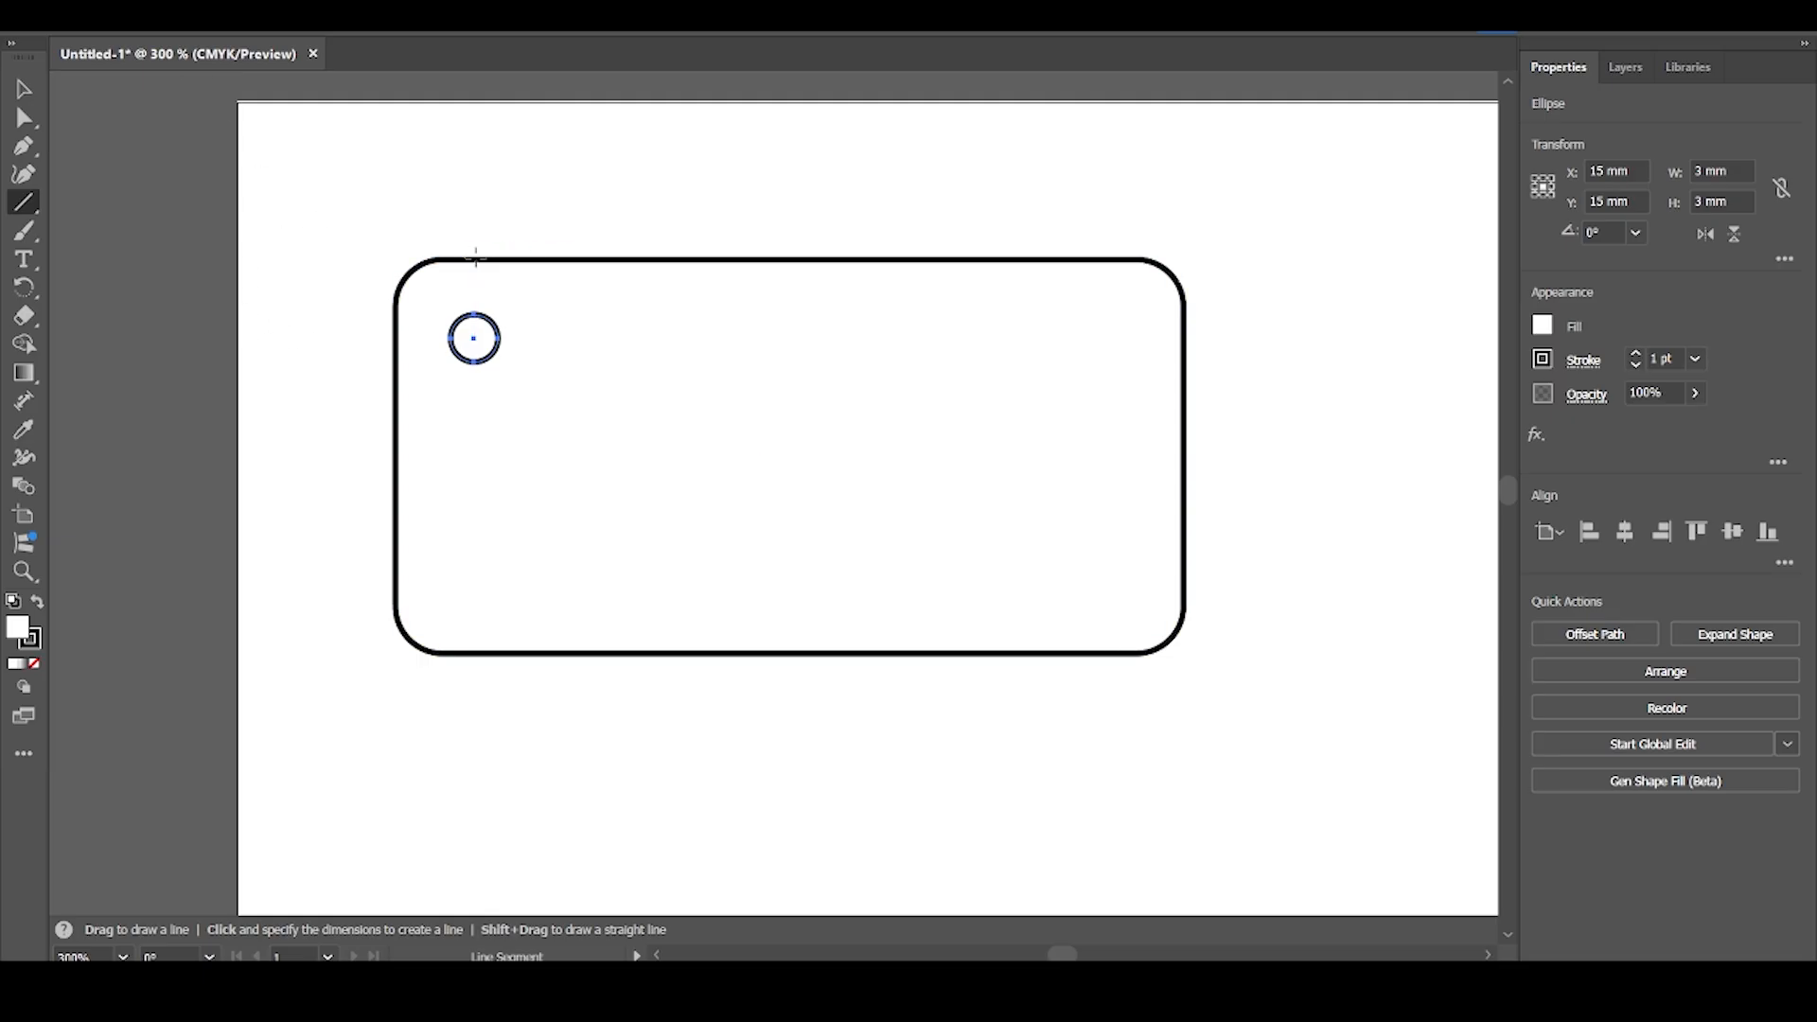
pyautogui.moveTo(707, 223); pyautogui.dragTo(830, 223)
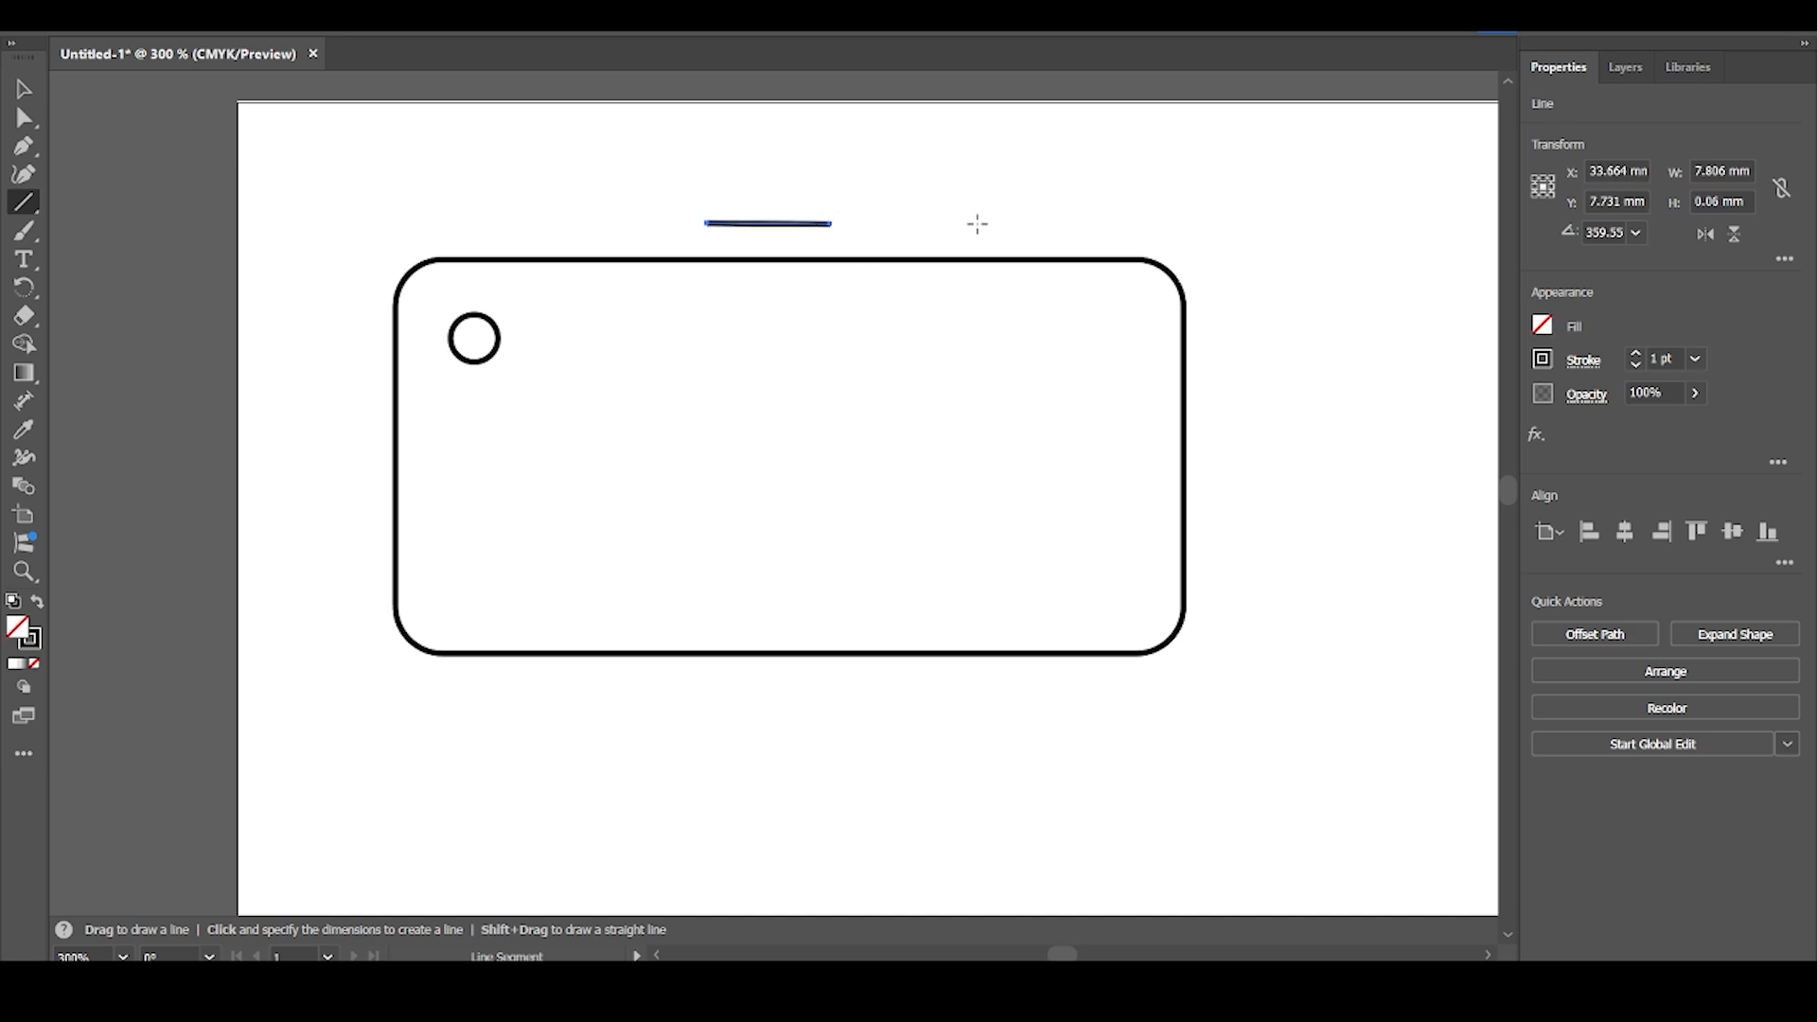
pyautogui.press('Delete')
pyautogui.click(618, 194)
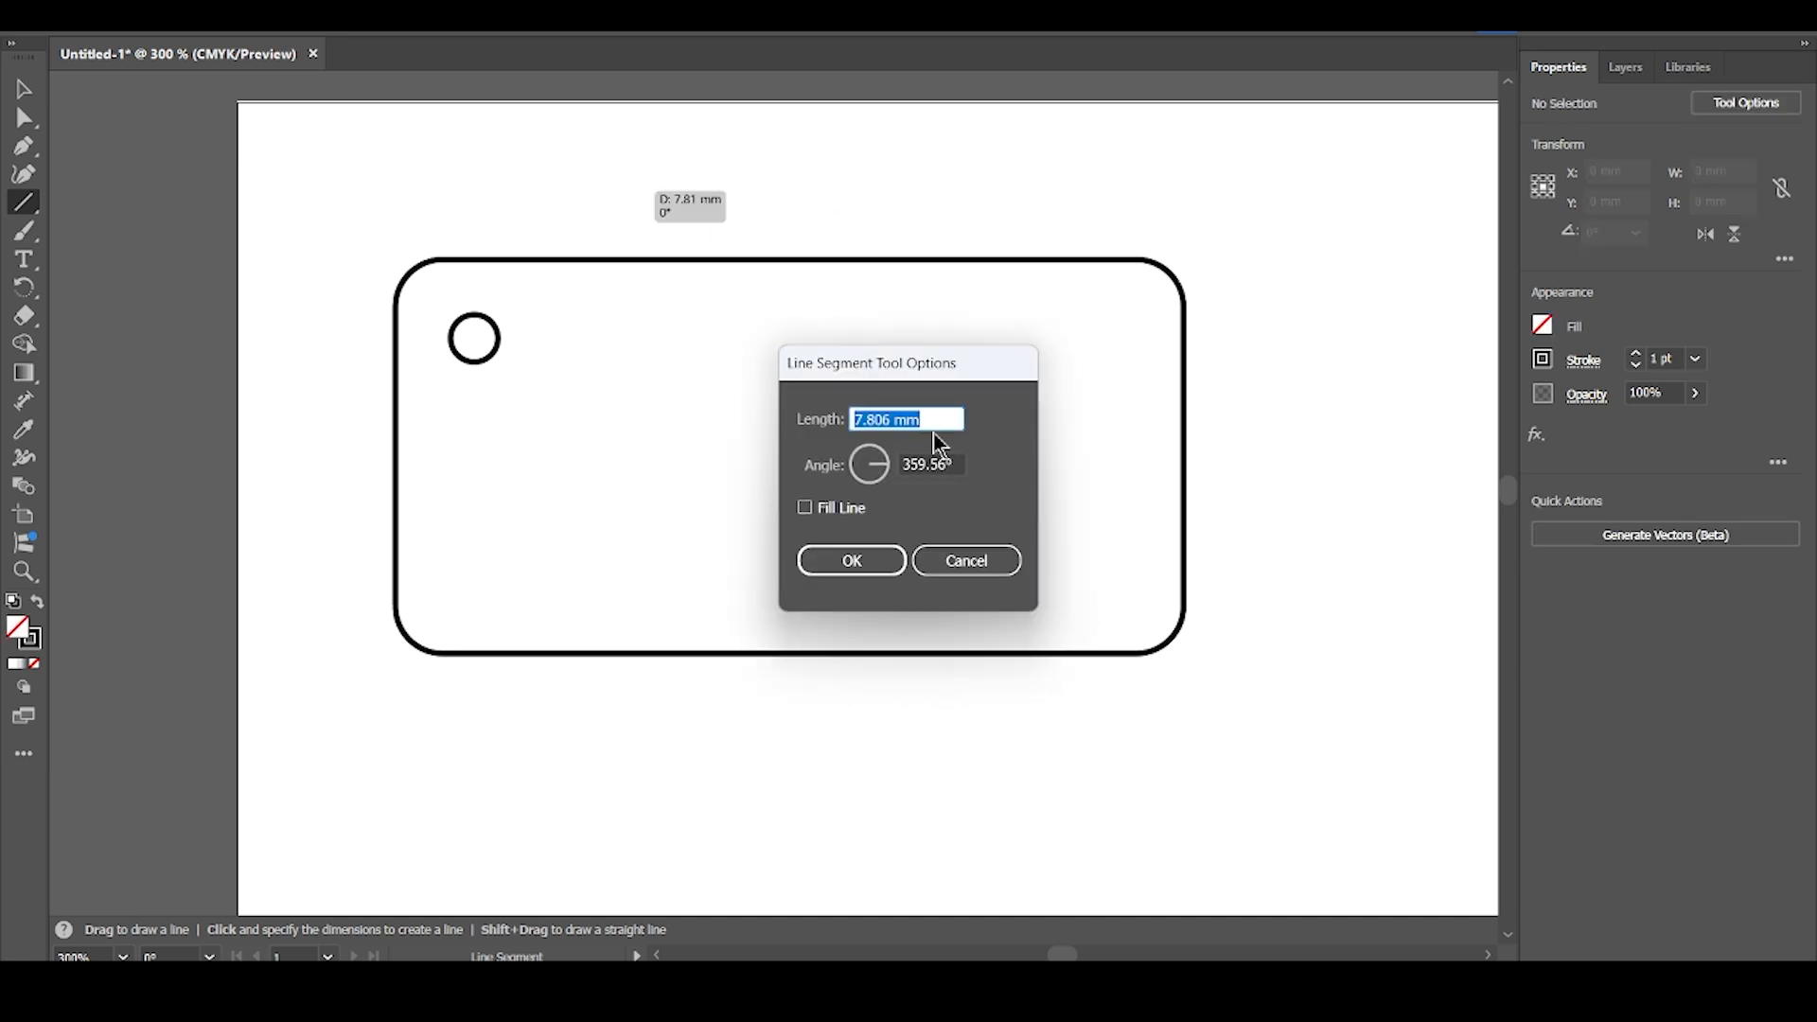
pyautogui.write('5')
pyautogui.press('Tab')
pyautogui.write('0')
pyautogui.press('Return')
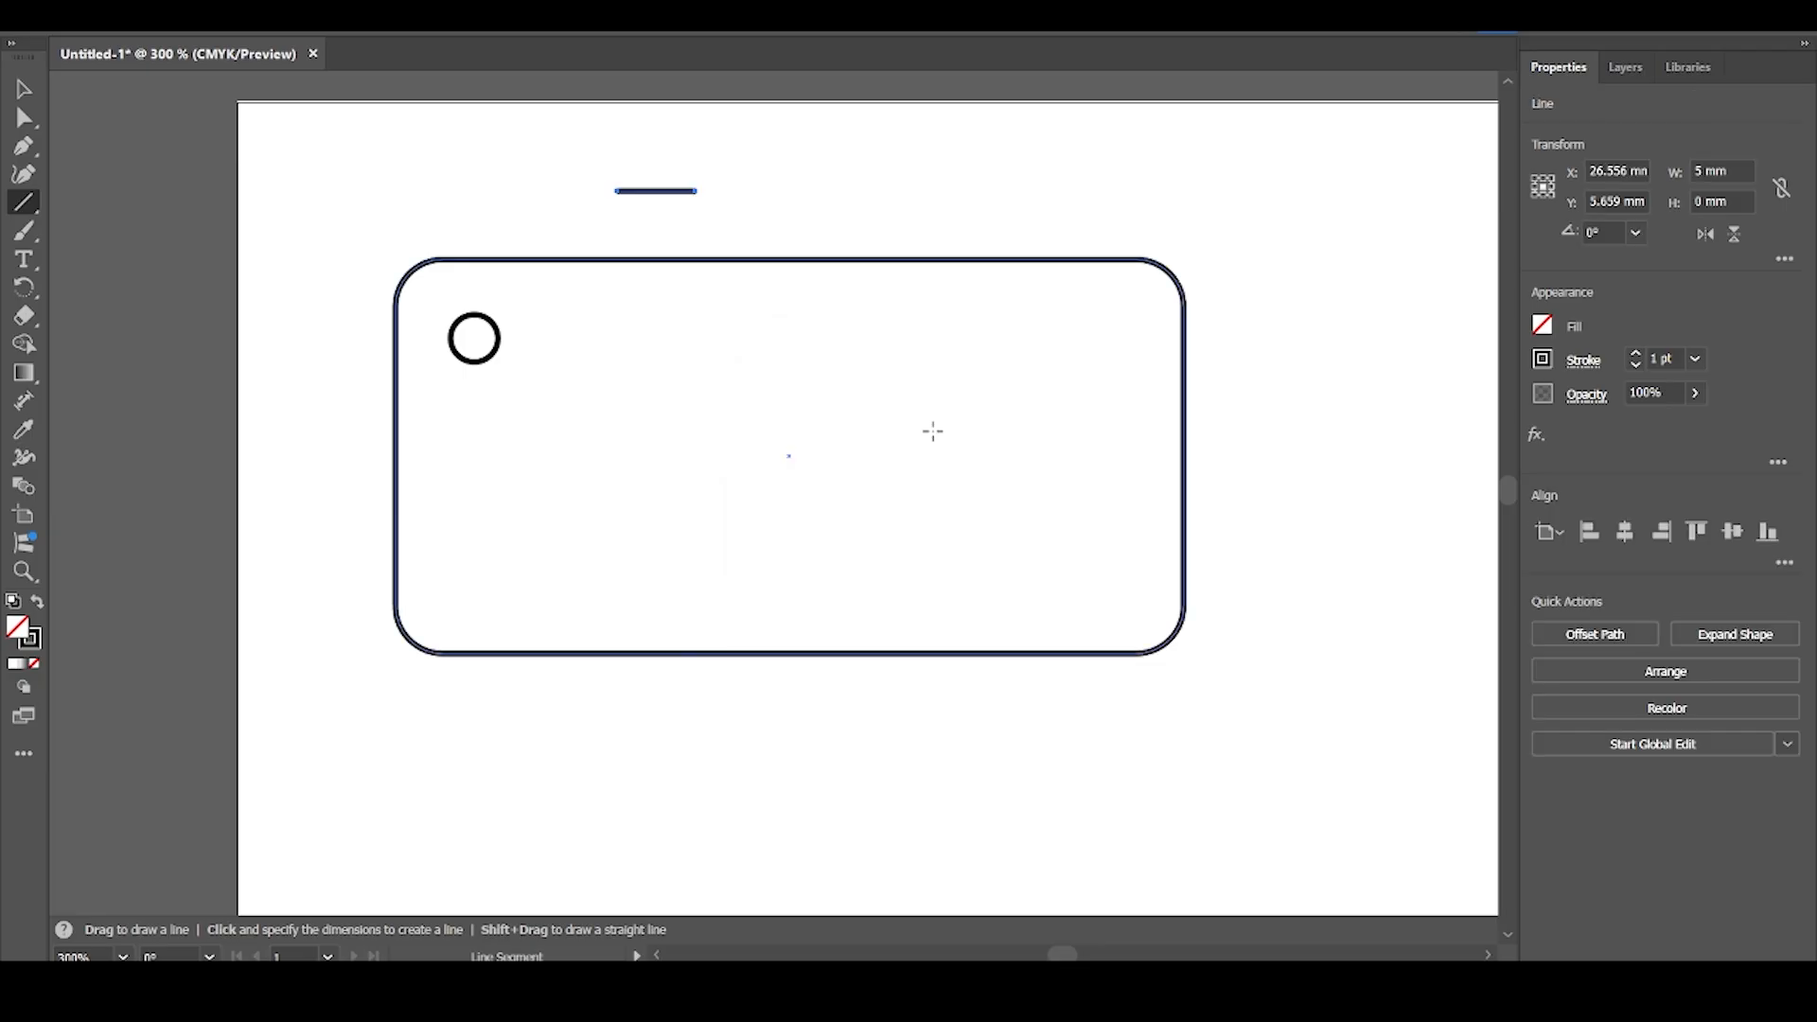
# Snap the 5 mm line onto the rectangle's top edge so it starts at the left edge, centered at X 12.5 mm, Y 10 mm
pyautogui.press('v')
pyautogui.moveTo(639, 202); pyautogui.dragTo(419, 267)
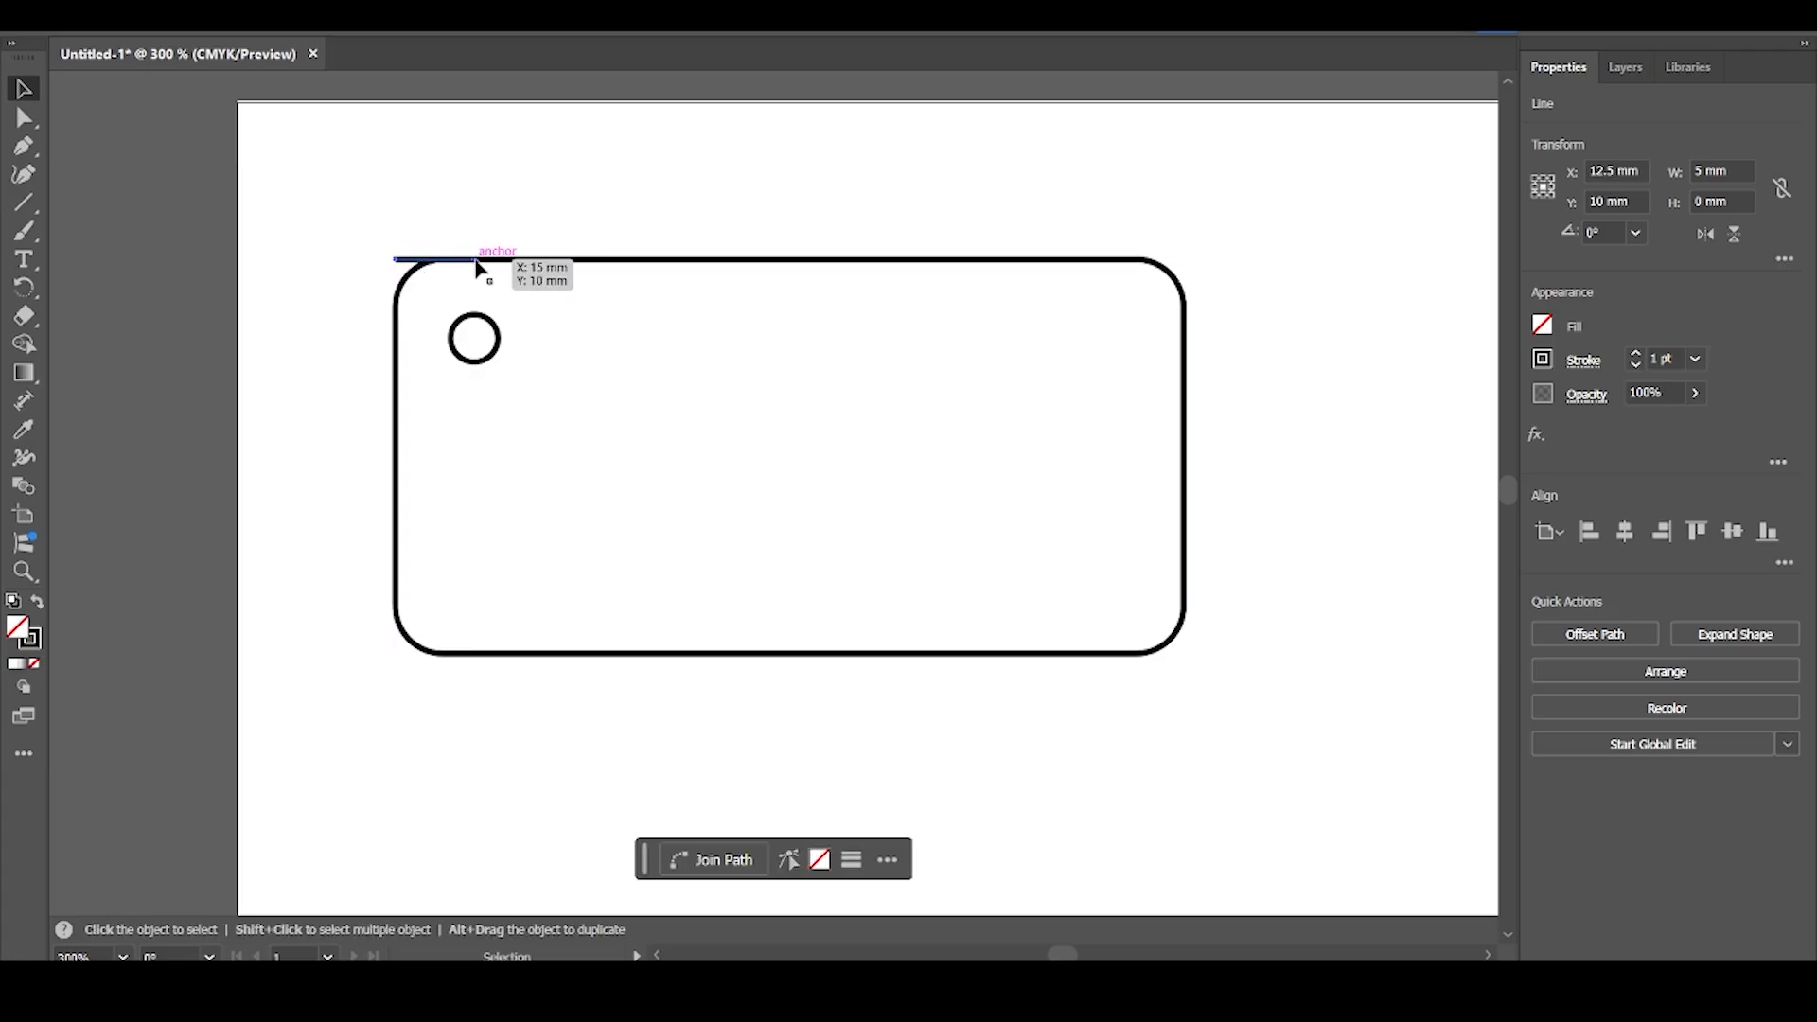
pyautogui.press('a')
# Paste a copy of the 5 mm line and place it inside the rectangle at about X 25.8 mm, Y 16.5 mm
pyautogui.hotkey('ctrl', 'v')
pyautogui.press('v')
pyautogui.moveTo(771, 492); pyautogui.dragTo(641, 361)
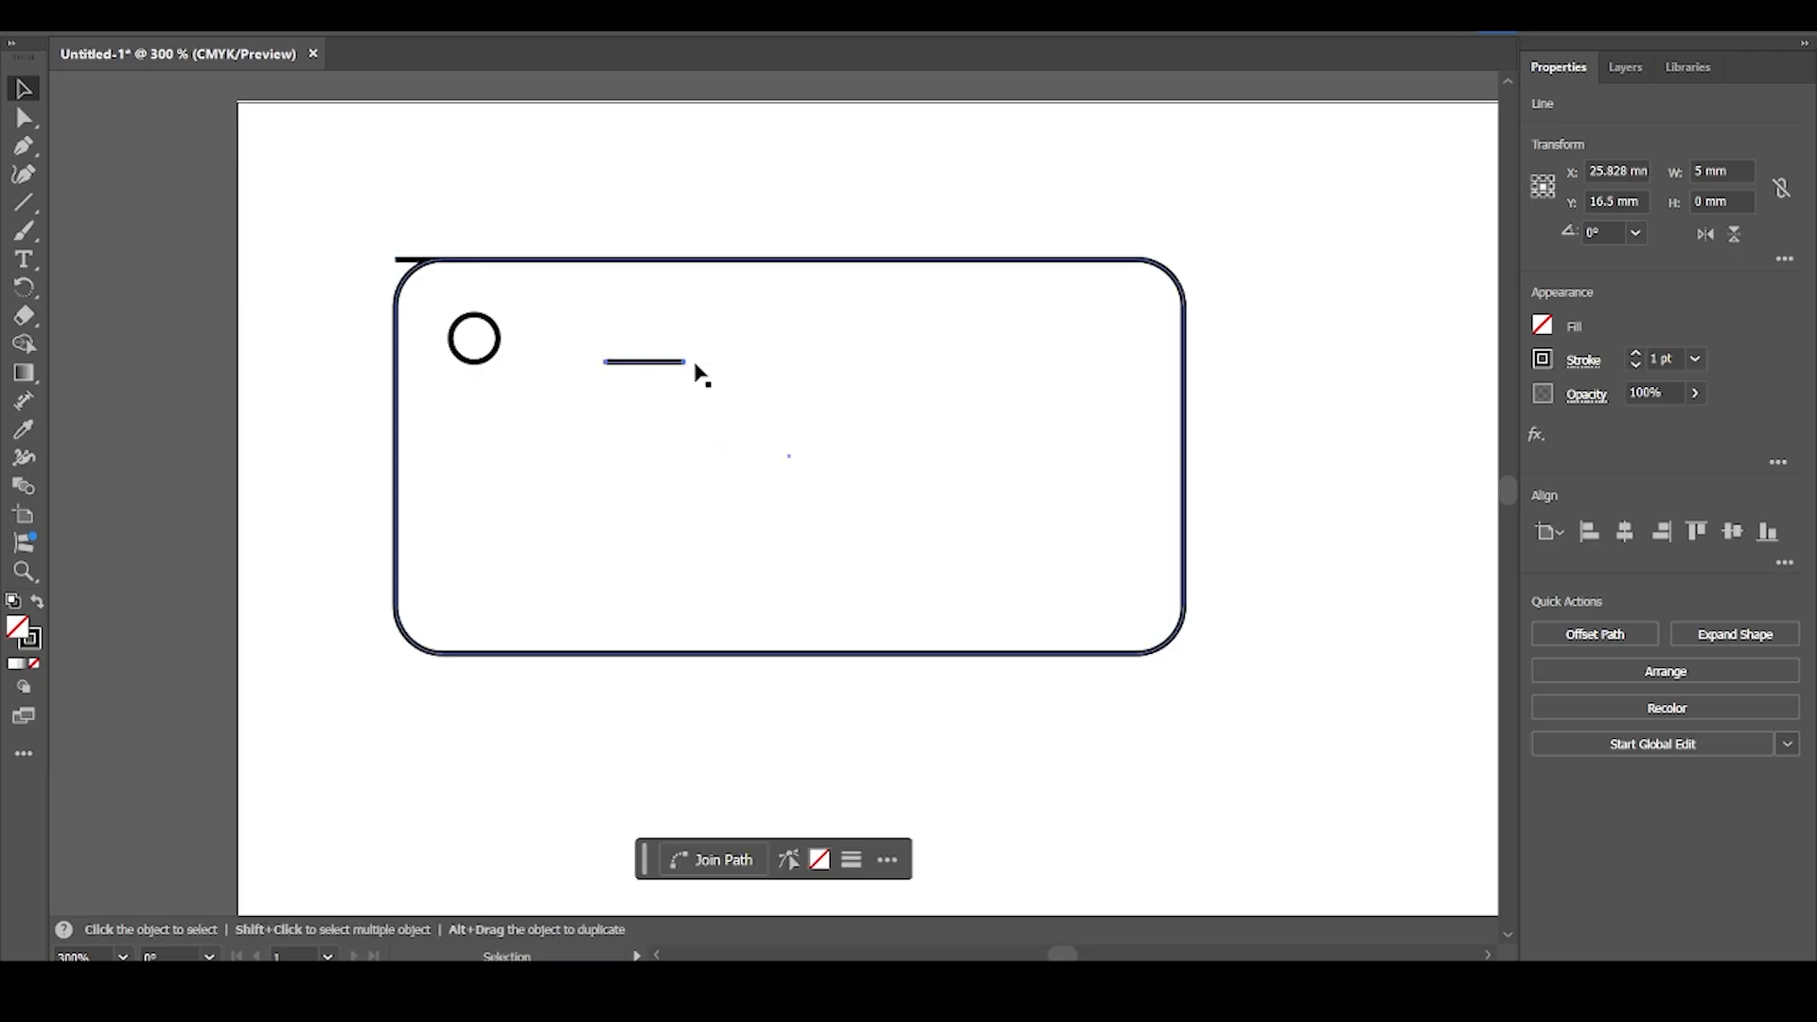
pyautogui.rightClick(661, 371)
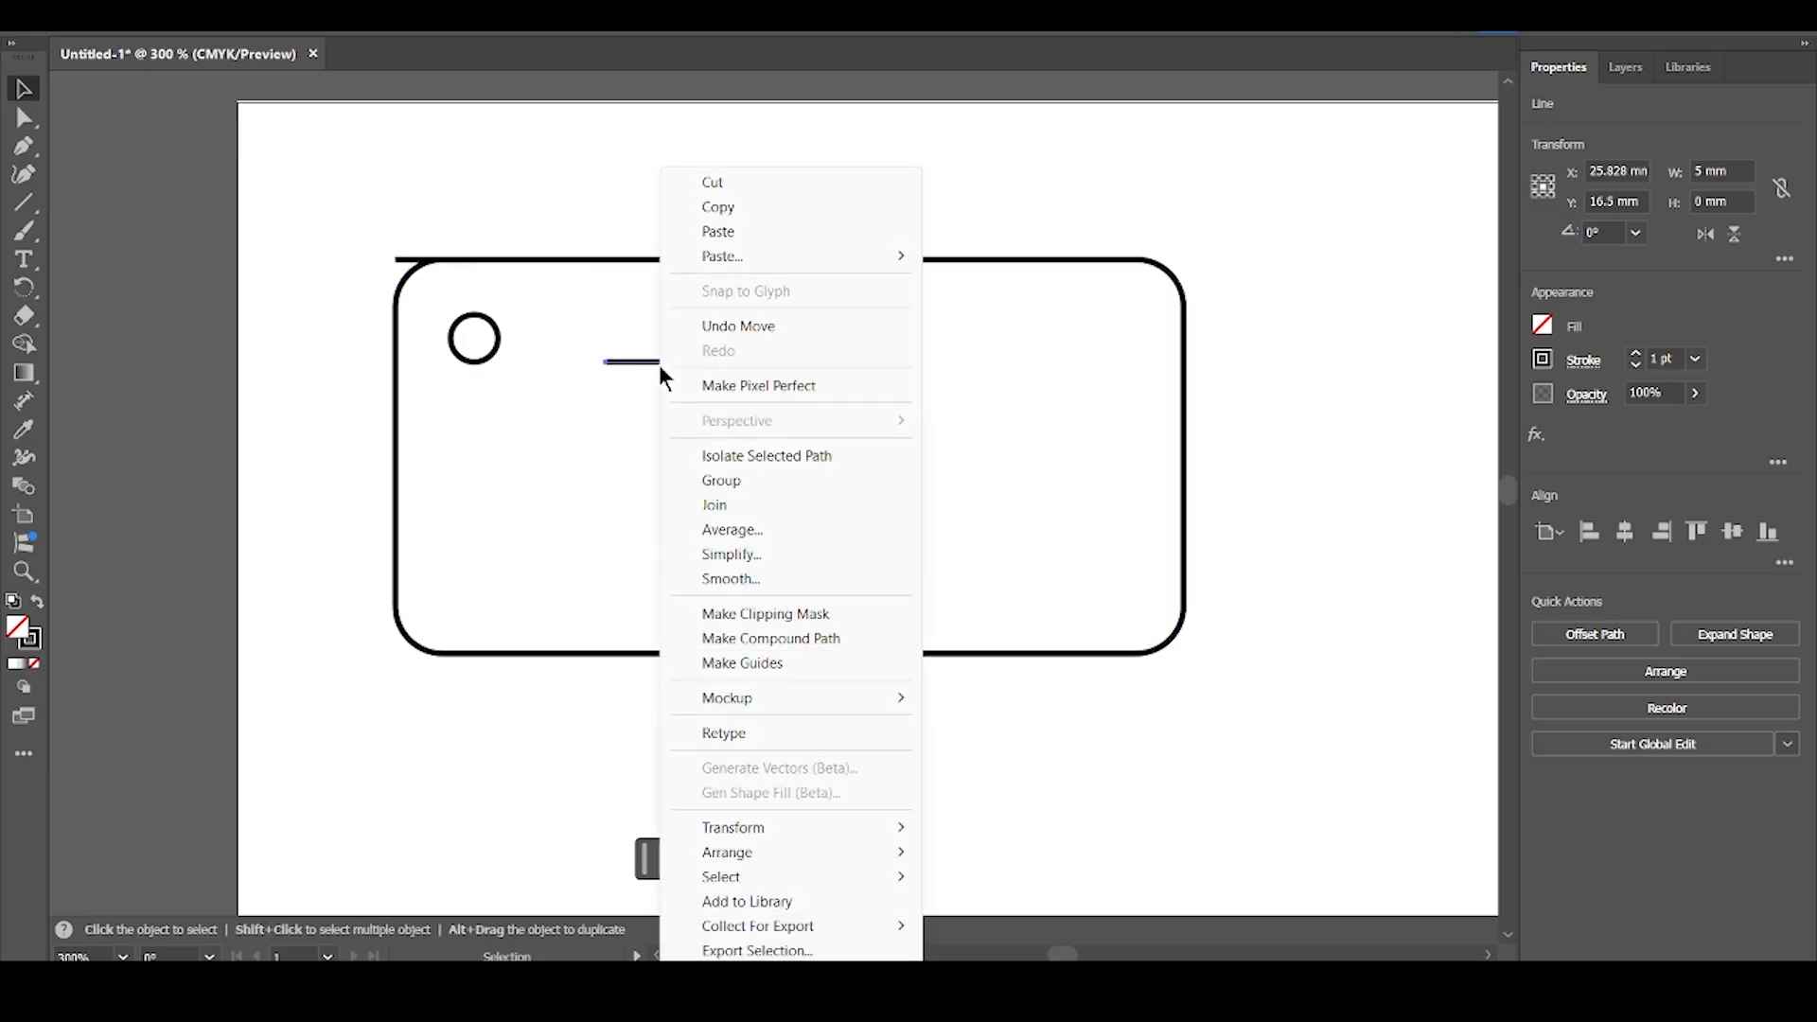
pyautogui.click(632, 385)
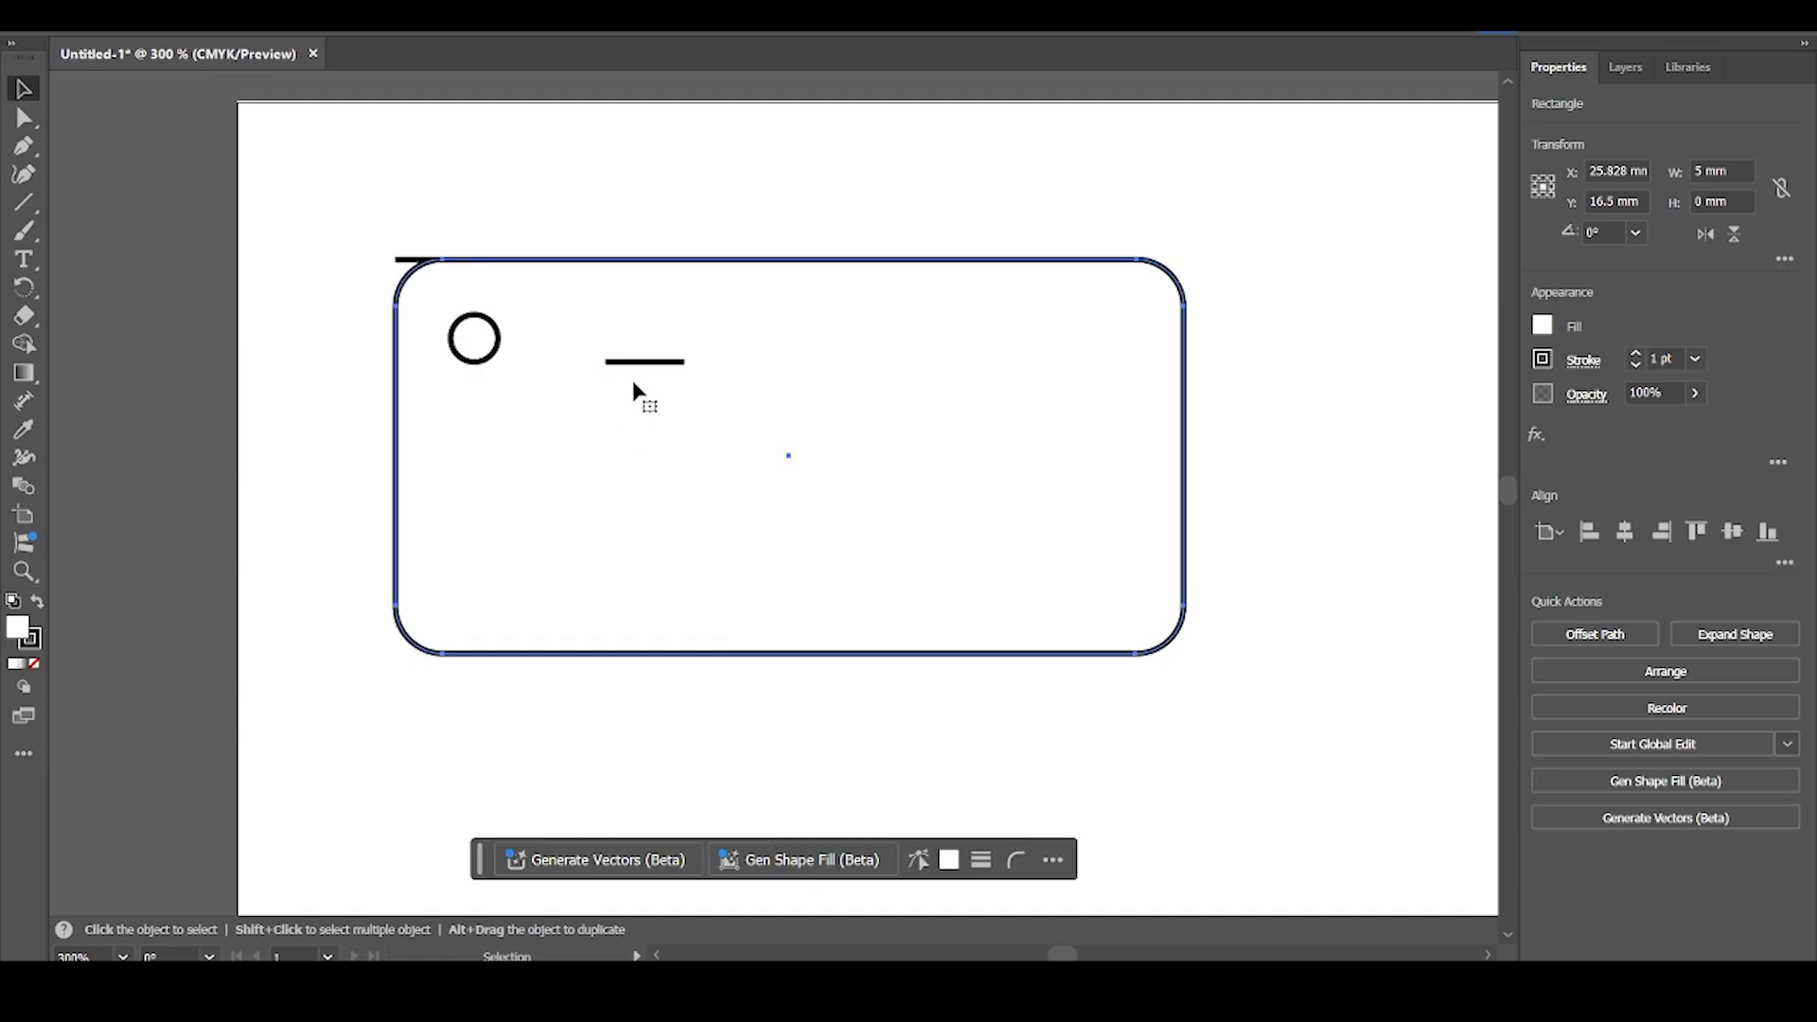
# Rotate the copied 5 mm line to 90° and snap it vertically between the rectangle's top edge and the circle's center
pyautogui.click(677, 363)
pyautogui.click(1613, 225)
pyautogui.write('5')
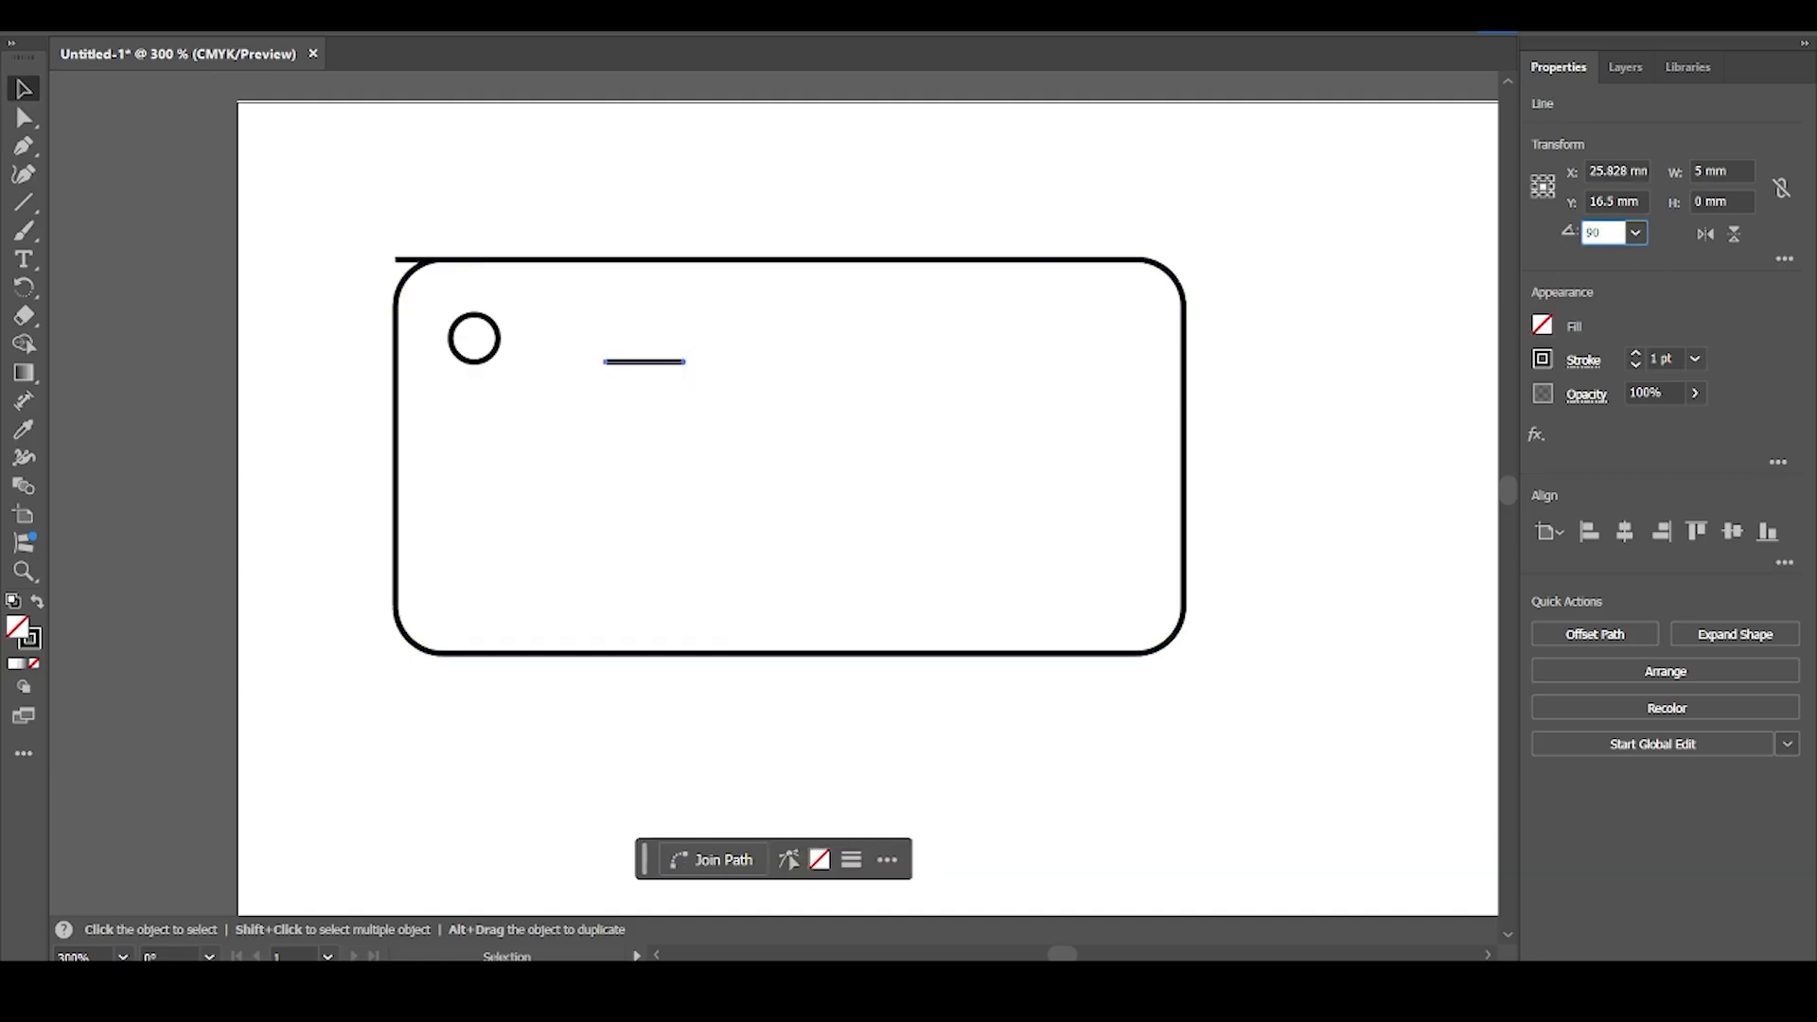
pyautogui.write('0')
pyautogui.press('Return')
pyautogui.click(649, 365)
pyautogui.moveTo(649, 365); pyautogui.dragTo(473, 296)
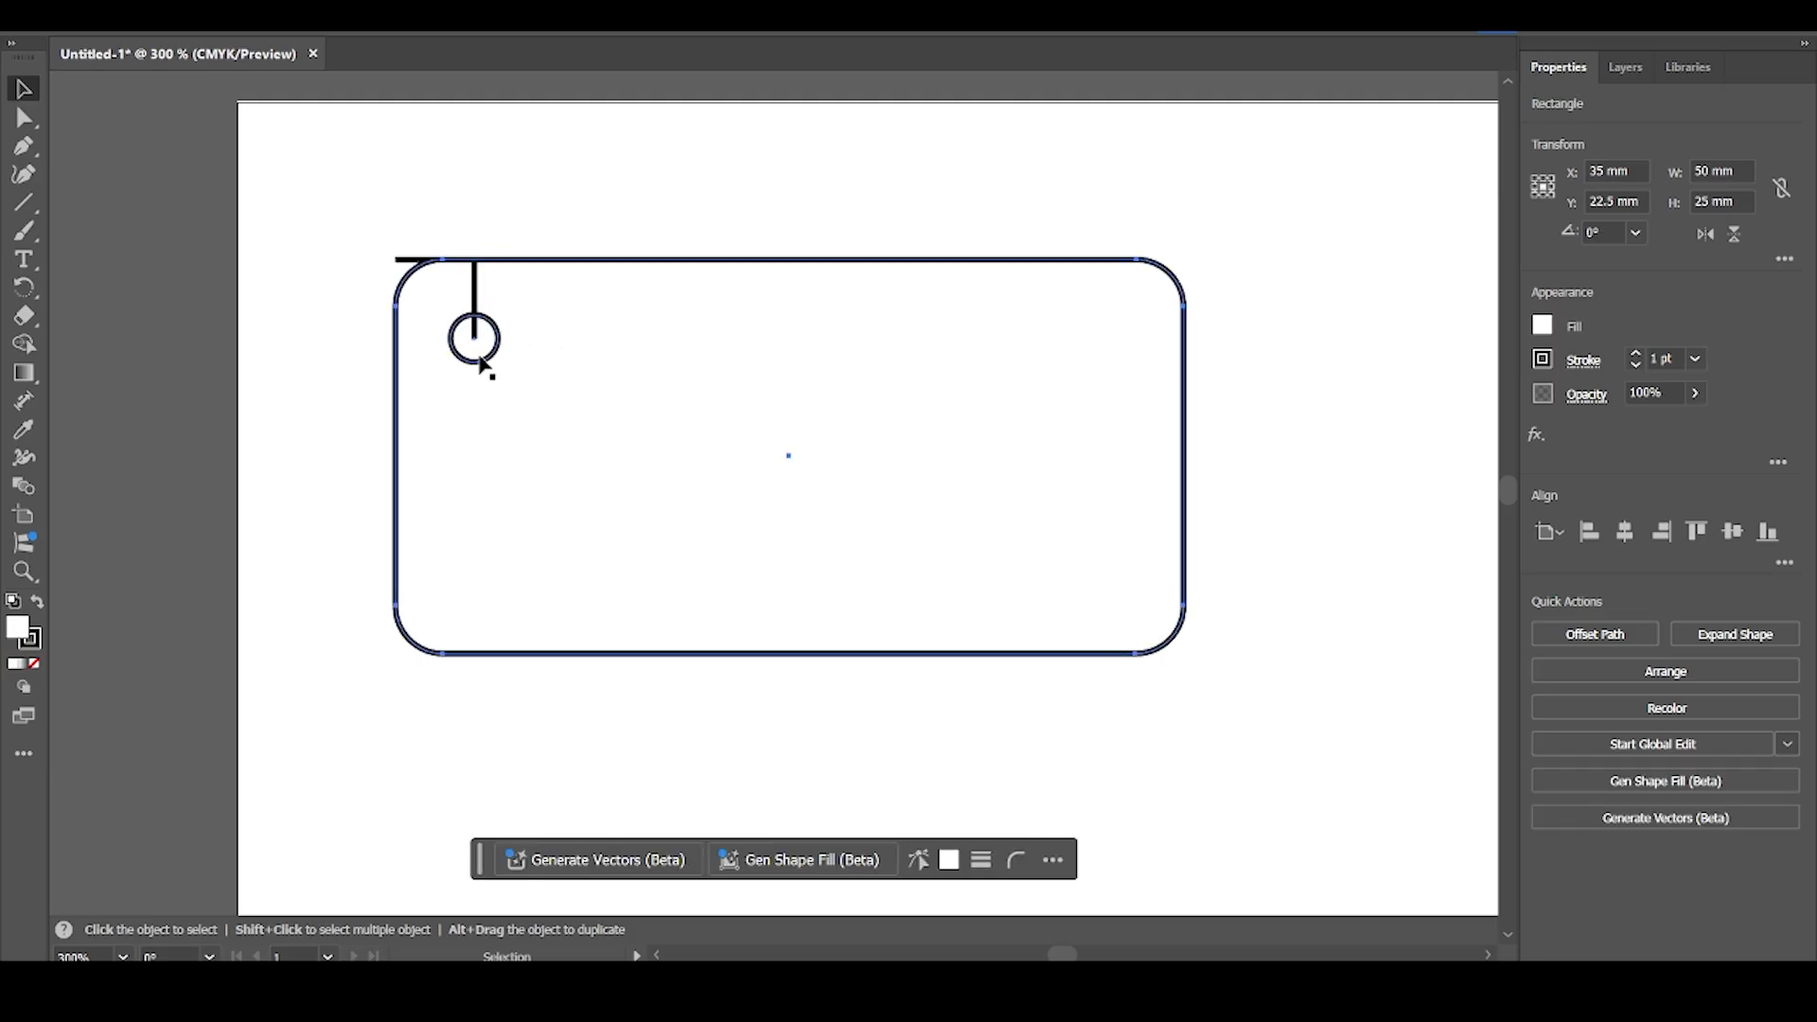
# Delete the vertical and the horizontal 5 mm construction lines
pyautogui.click(476, 299)
pyautogui.press('Delete')
pyautogui.click(409, 259)
pyautogui.press('Delete')
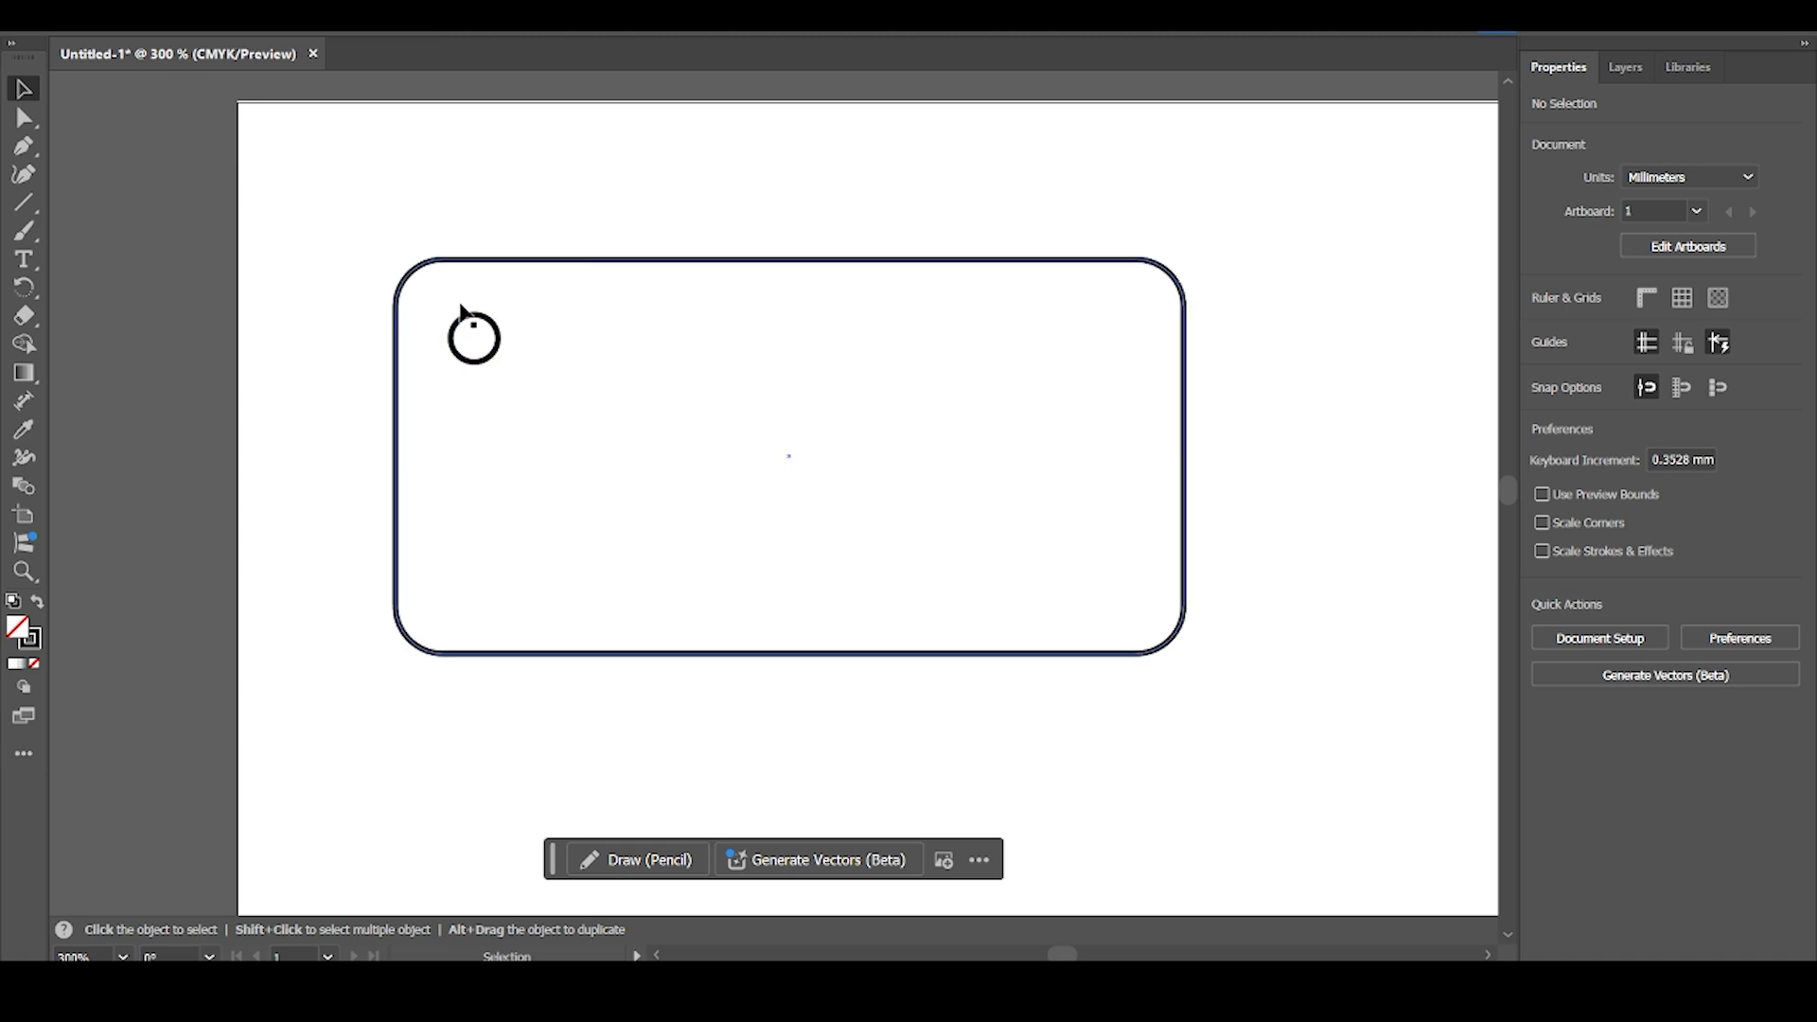
# Move the circle freehand toward the rectangle's left edge, and reposition its center at X 15 mm, Y 15 mm
pyautogui.moveTo(473, 326); pyautogui.dragTo(407, 343)
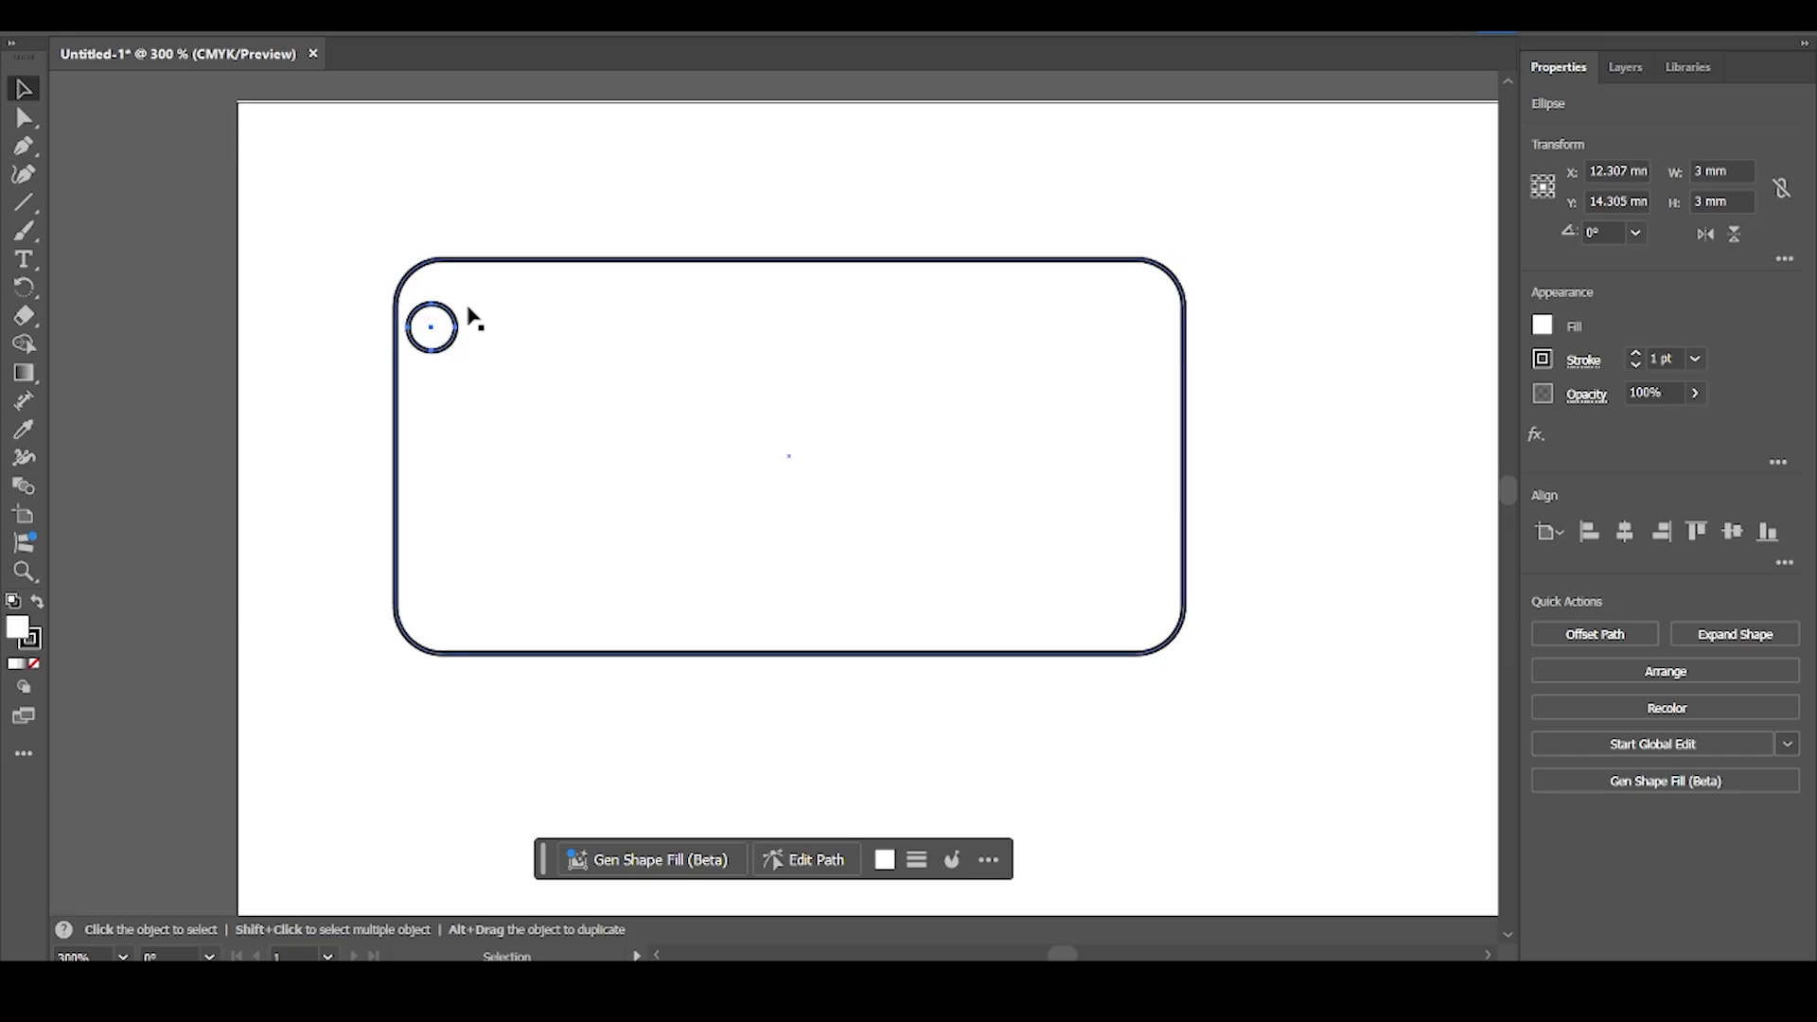
pyautogui.doubleClick(1620, 170)
pyautogui.write('15')
pyautogui.doubleClick(1606, 201)
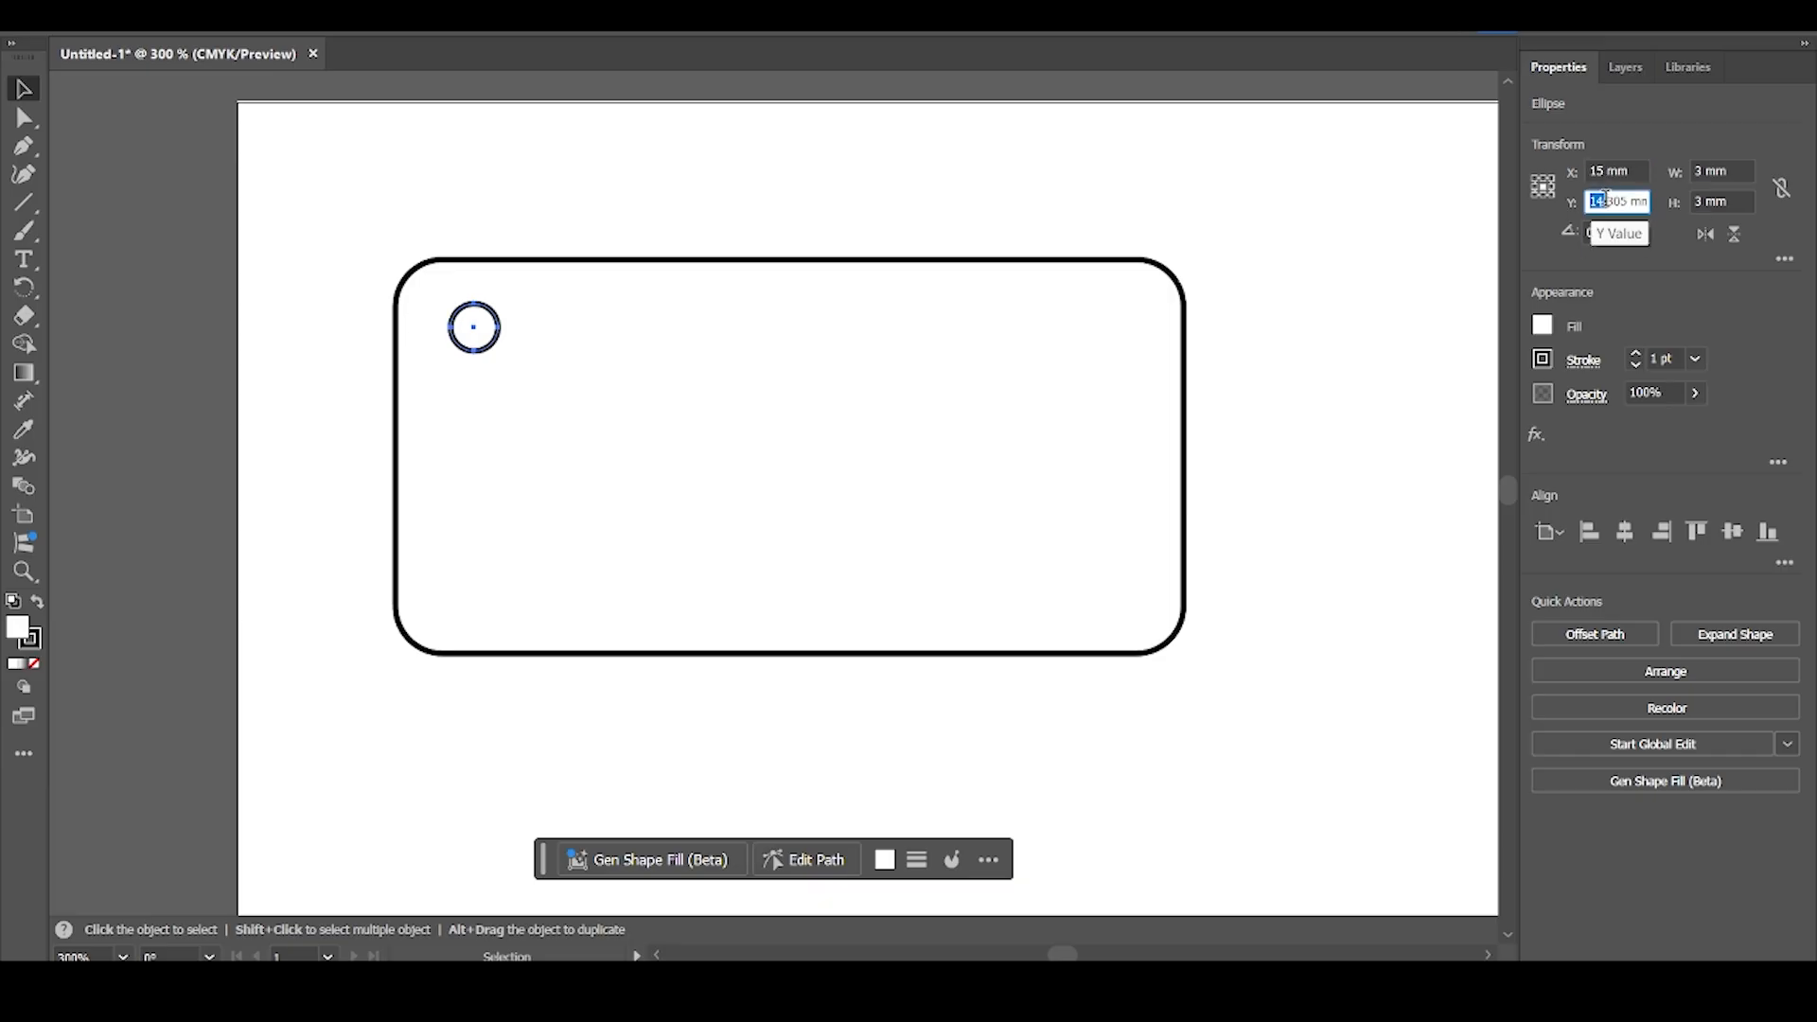
pyautogui.write('15')
pyautogui.press('Return')
pyautogui.click(641, 168)
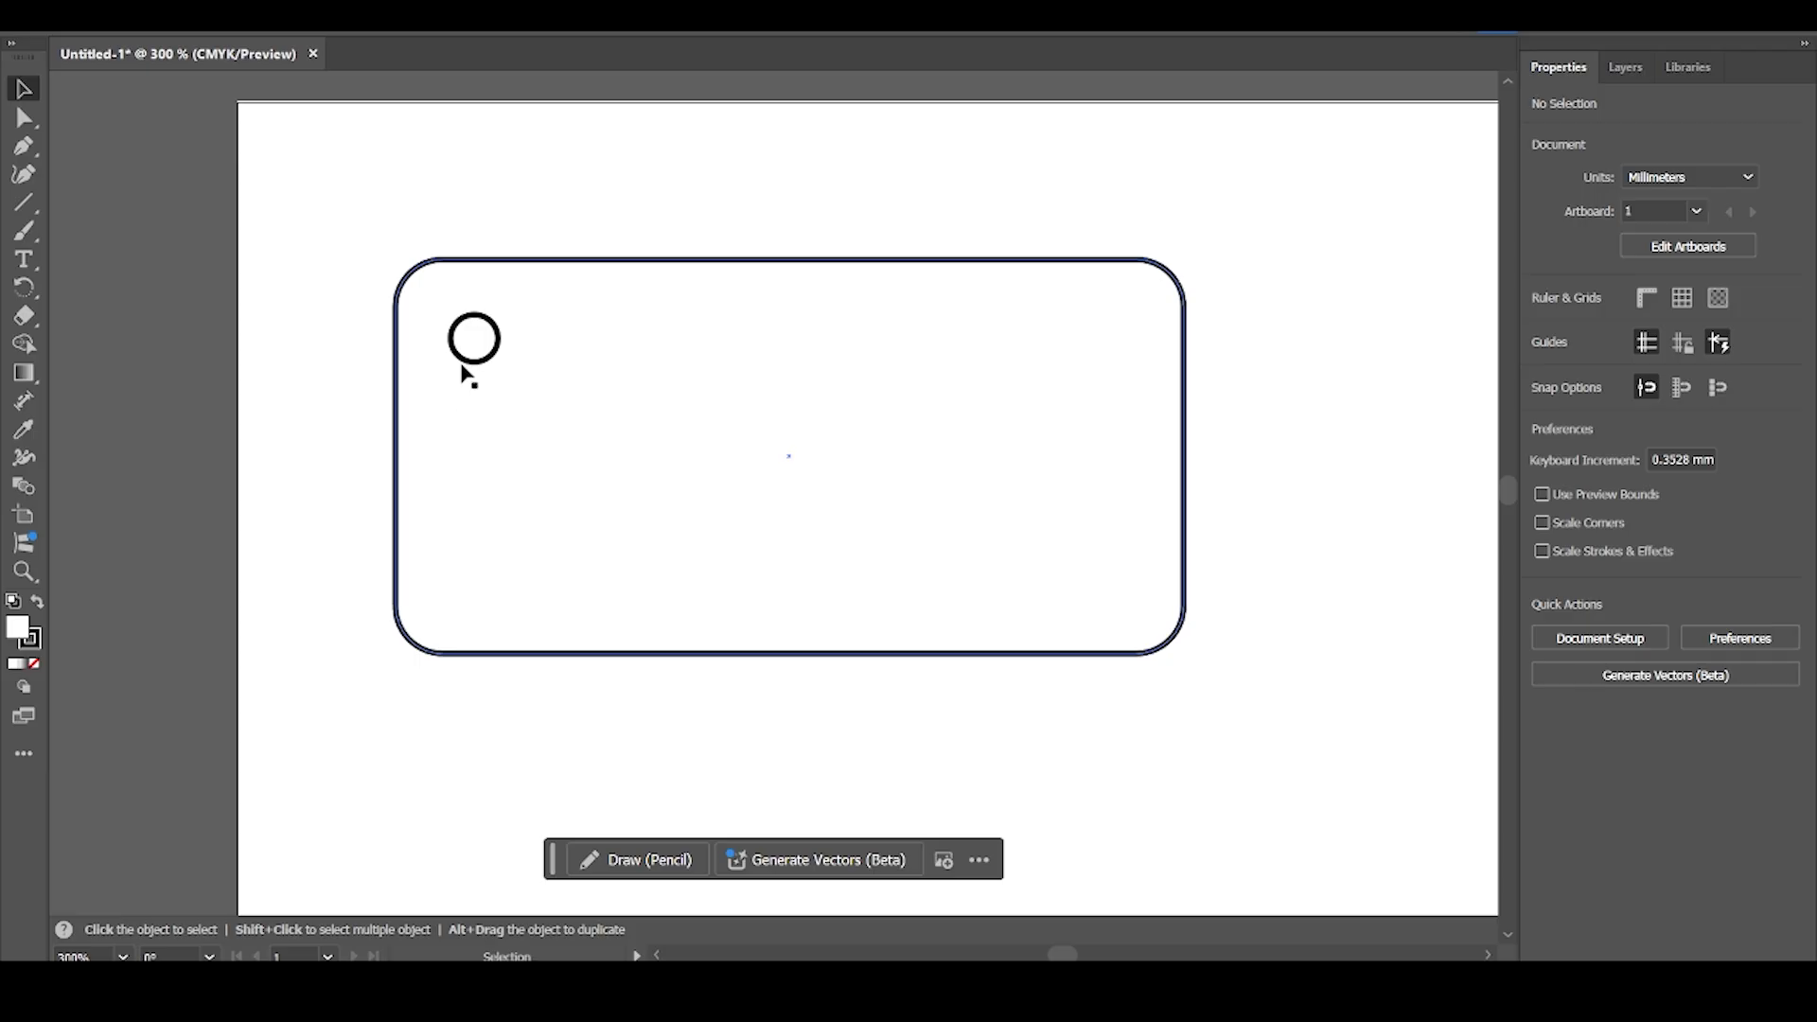
# Create an area text box about 36.5 by 19.3 mm inside the rectangle, replacing the placeholder with "Design to Manufacture"
pyautogui.click(24, 259)
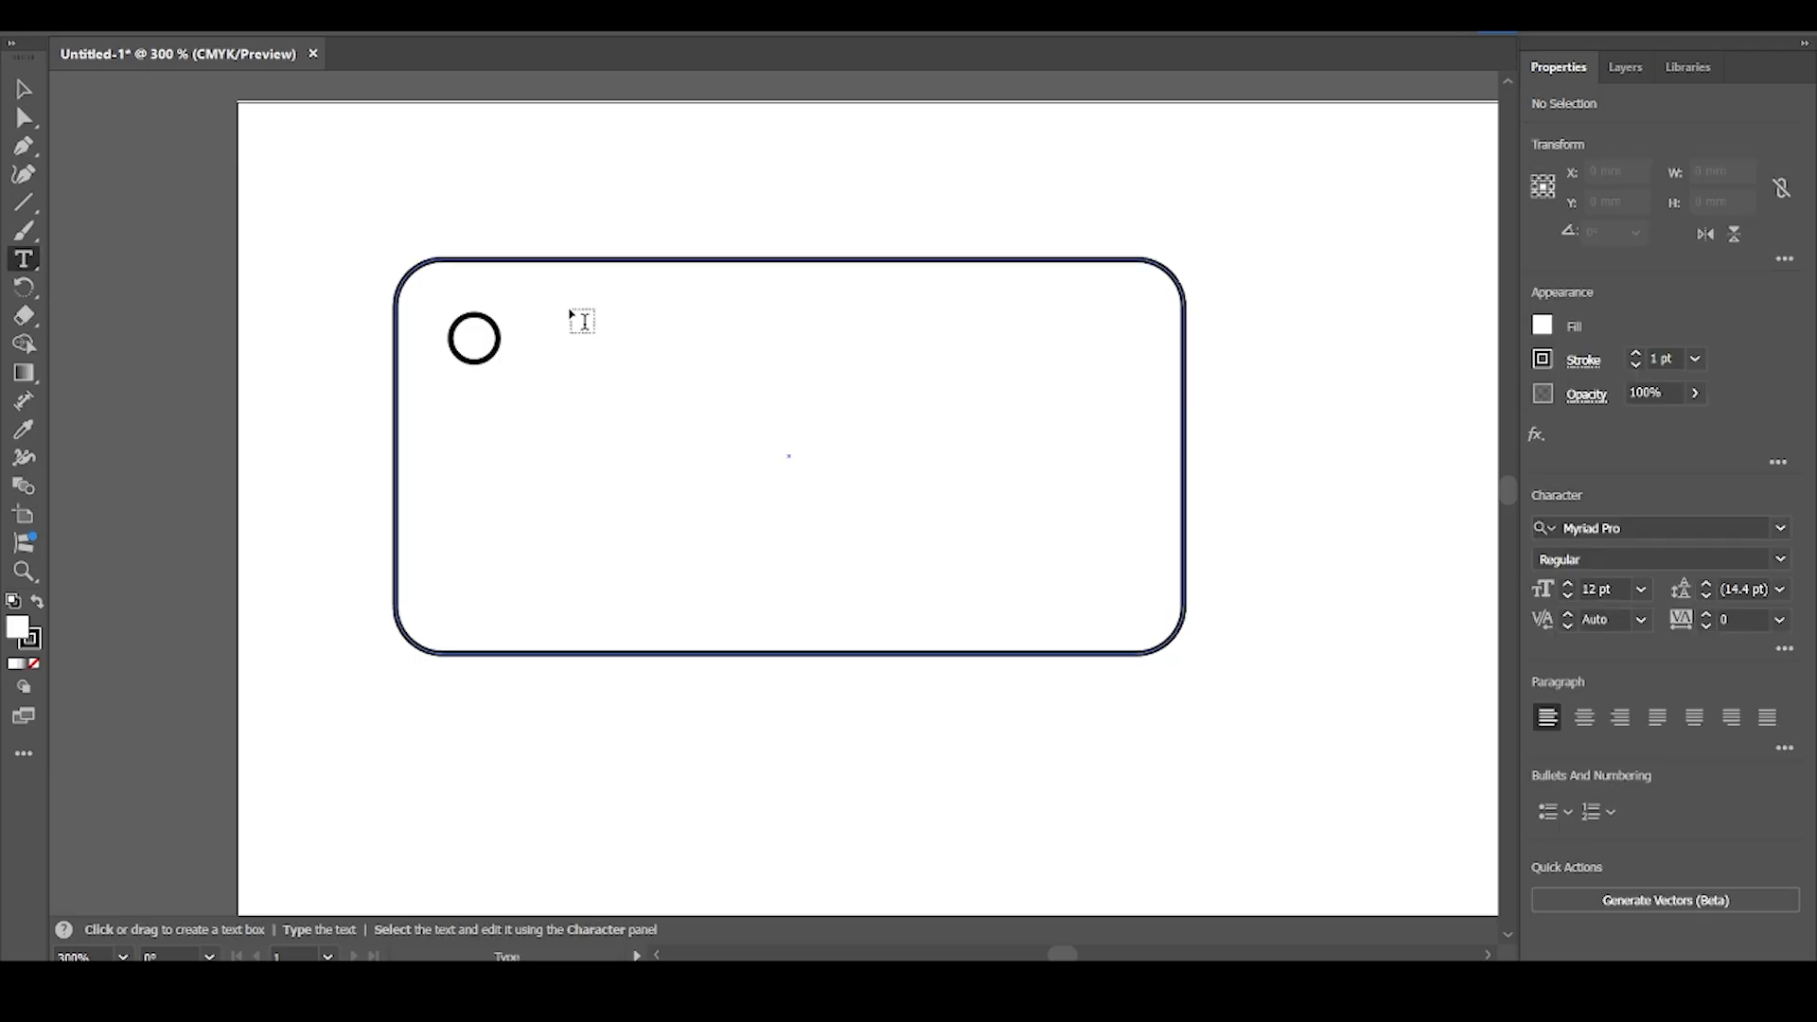
pyautogui.moveTo(538, 311)
pyautogui.mouseDown()
pyautogui.moveTo(1014, 586)
pyautogui.moveTo(1113, 615)
pyautogui.mouseUp()
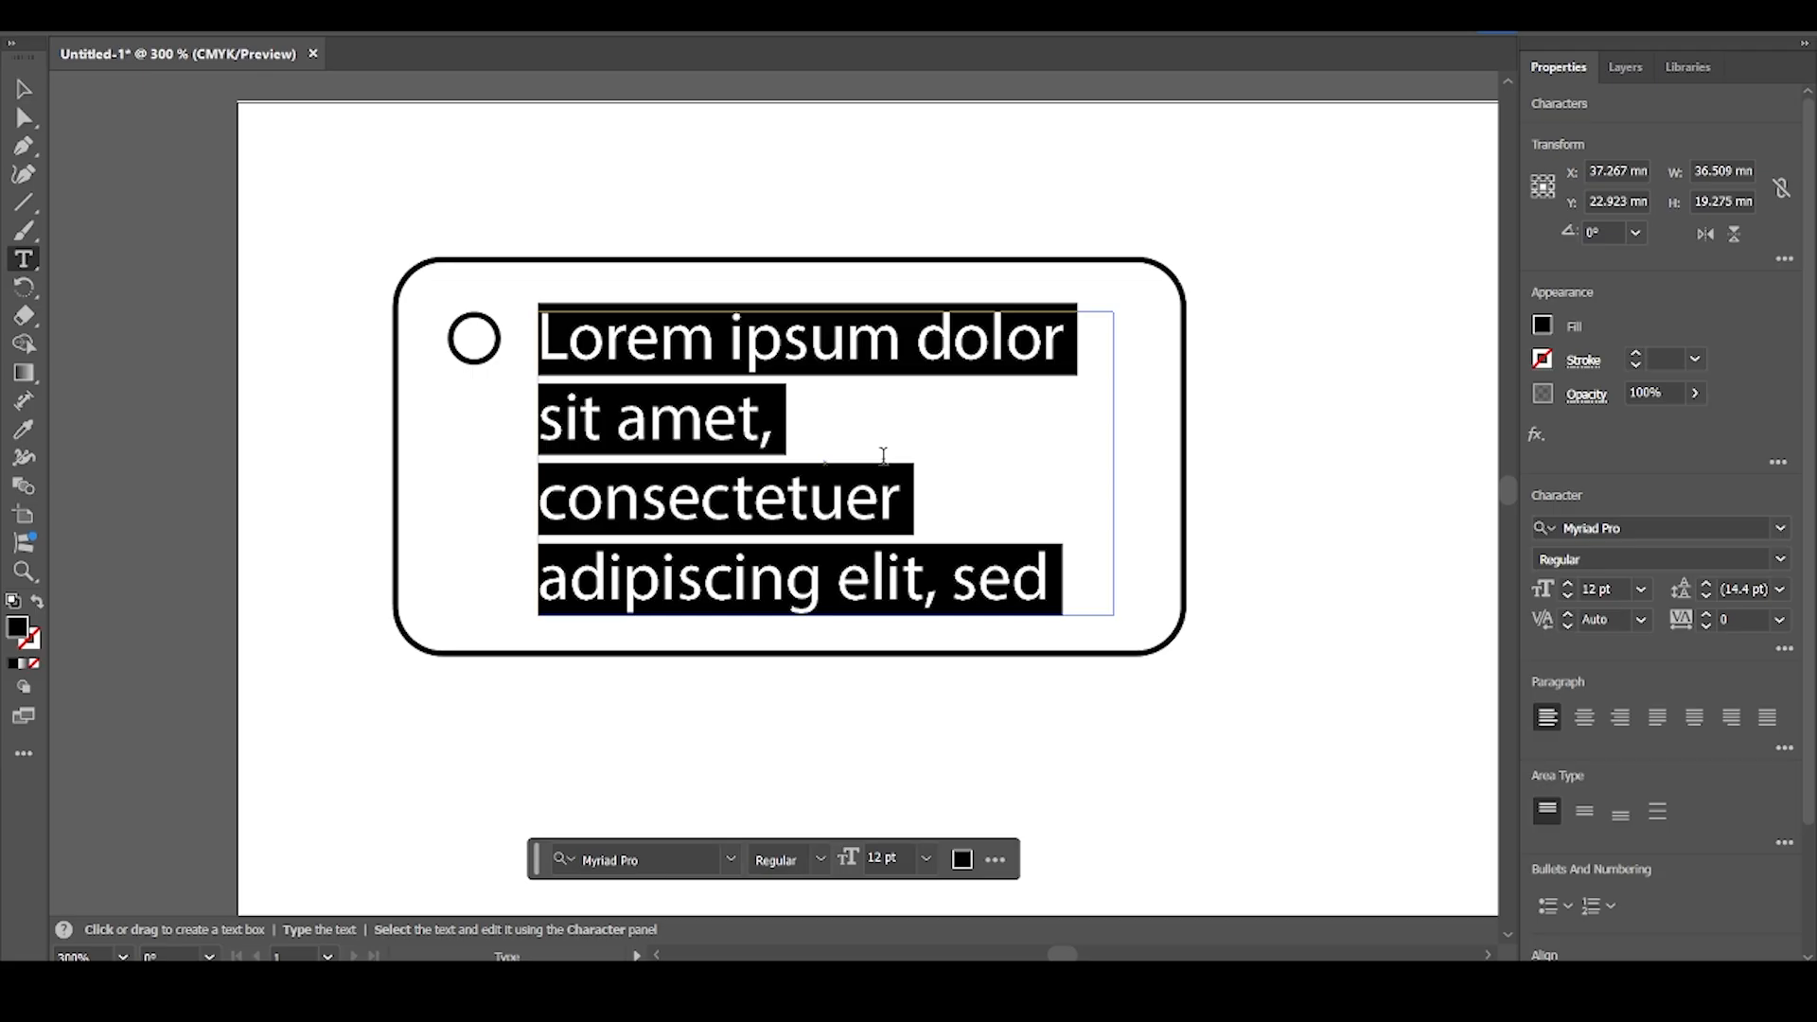
pyautogui.press('BackSpace')
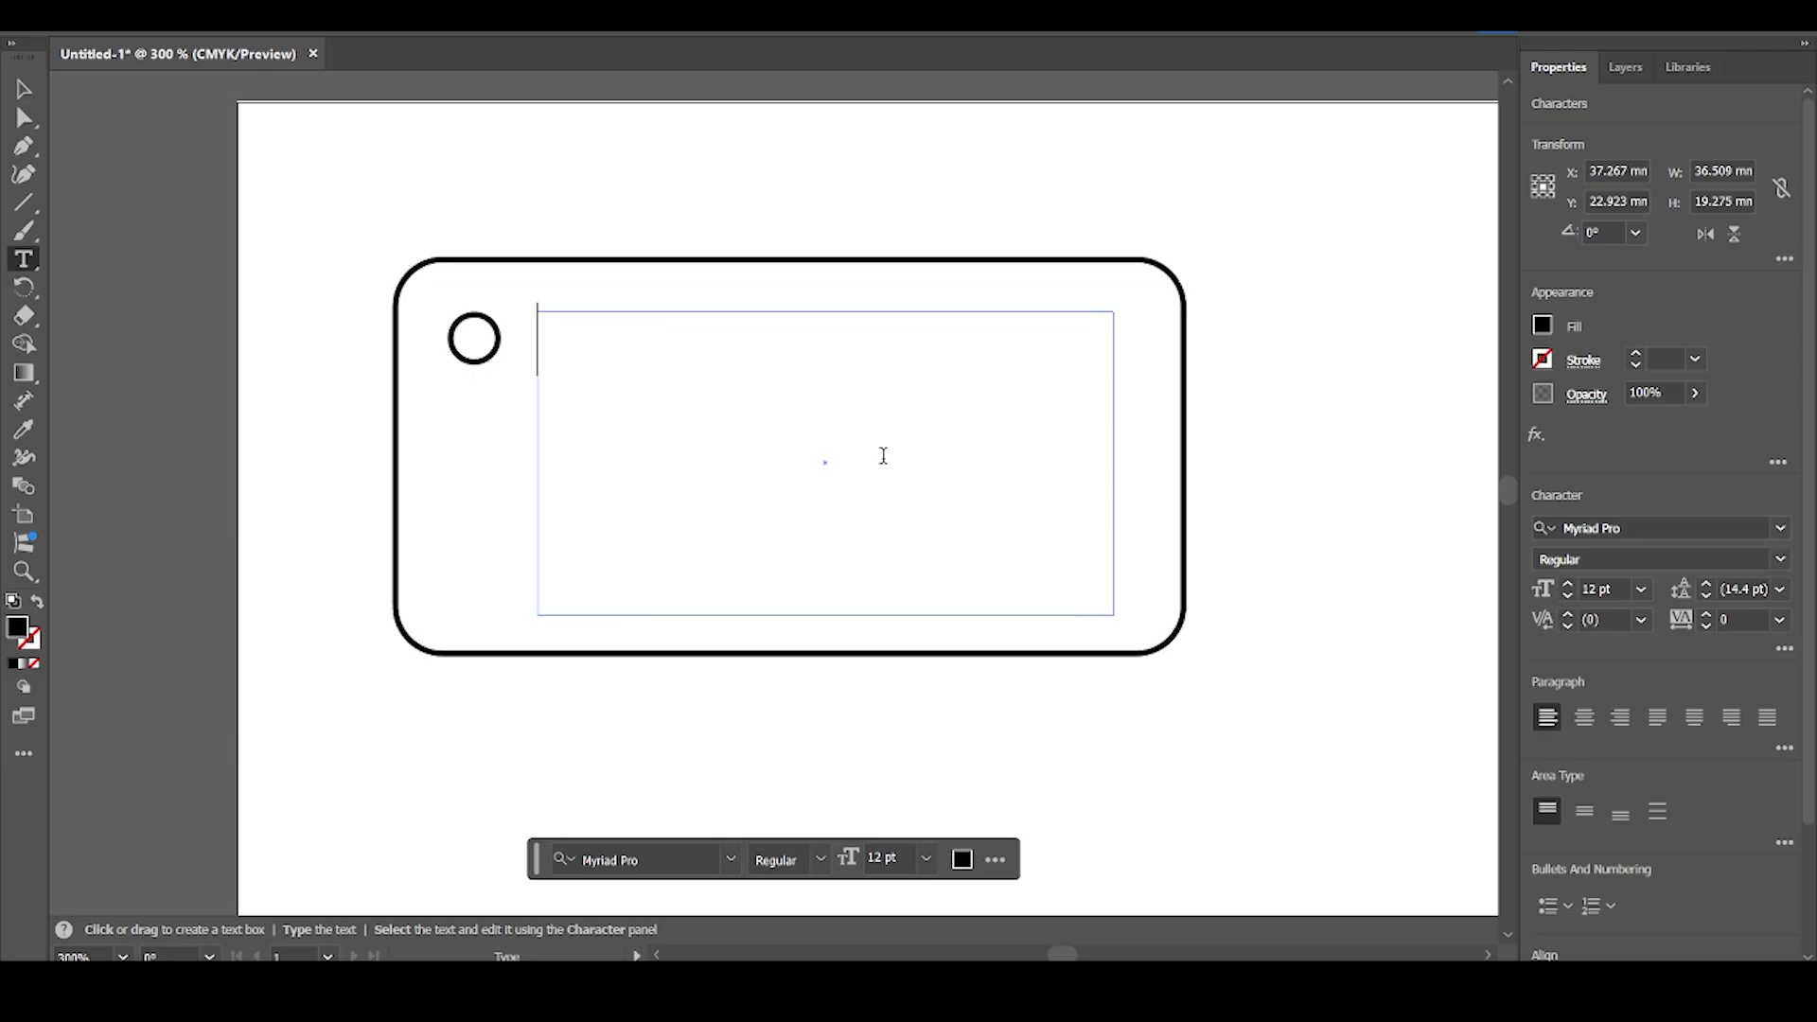
pyautogui.write('Design ')
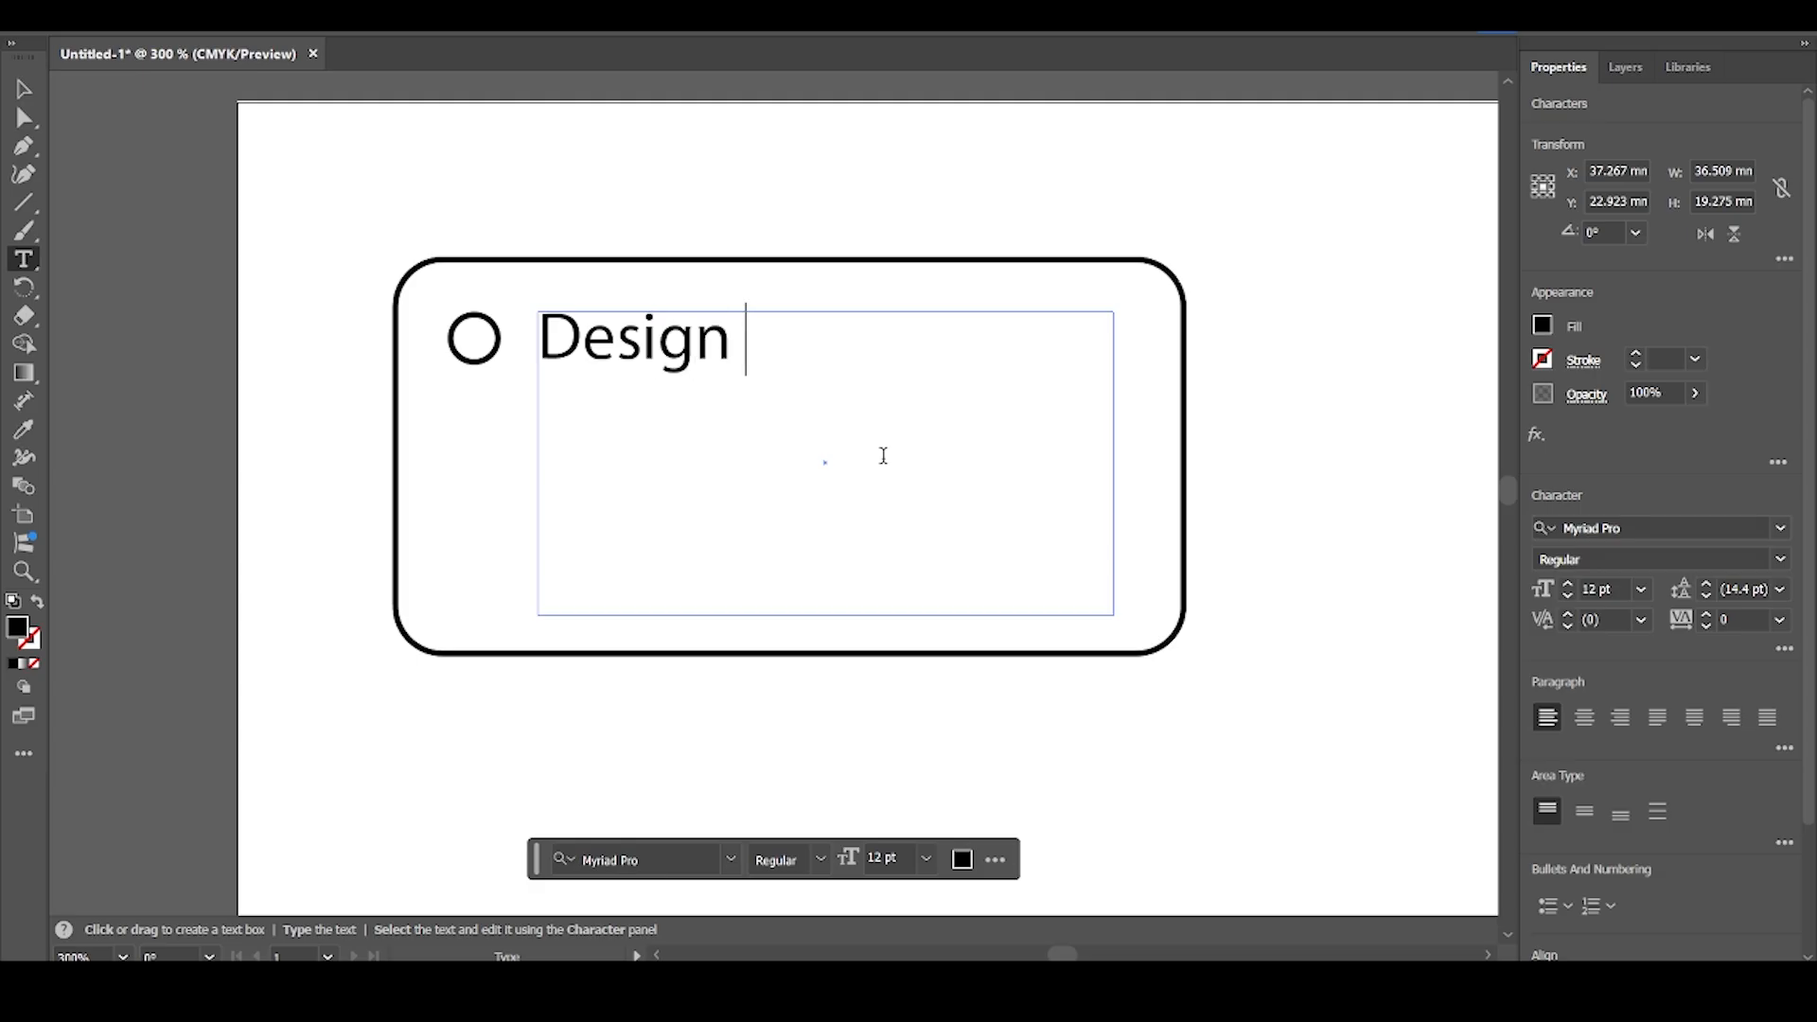
pyautogui.write('to Manuf')
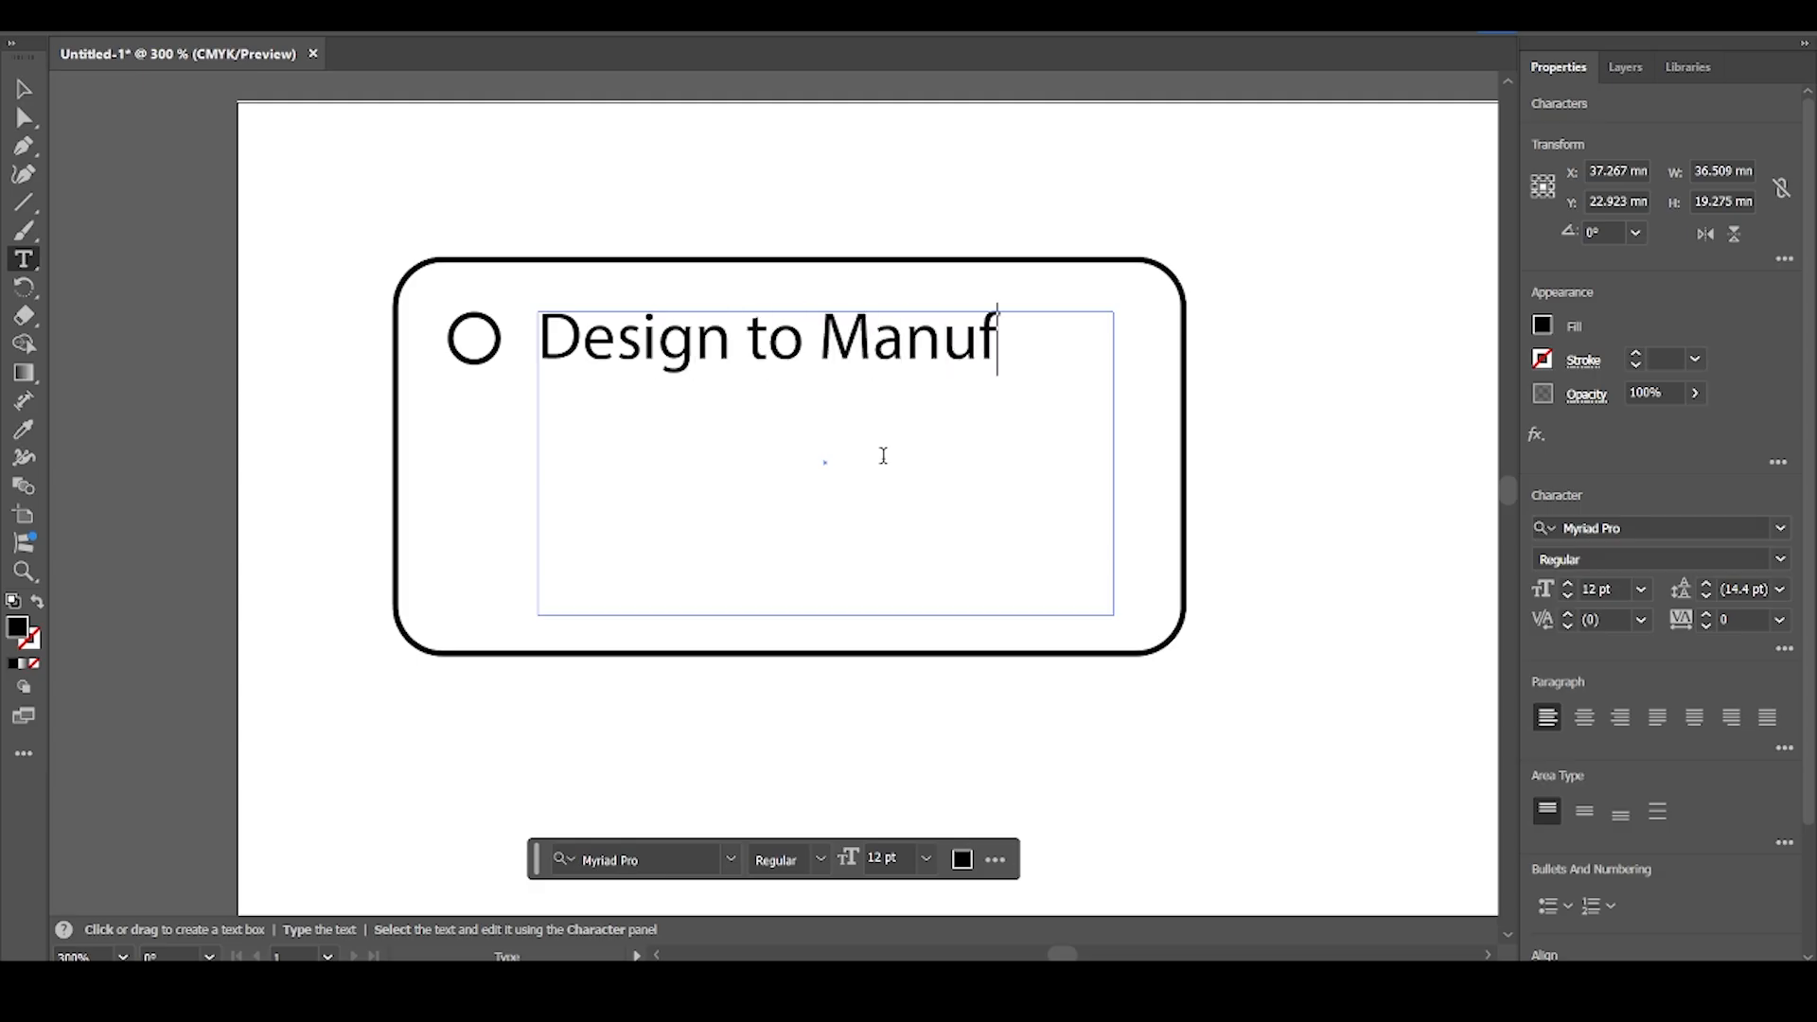
pyautogui.write('acture')
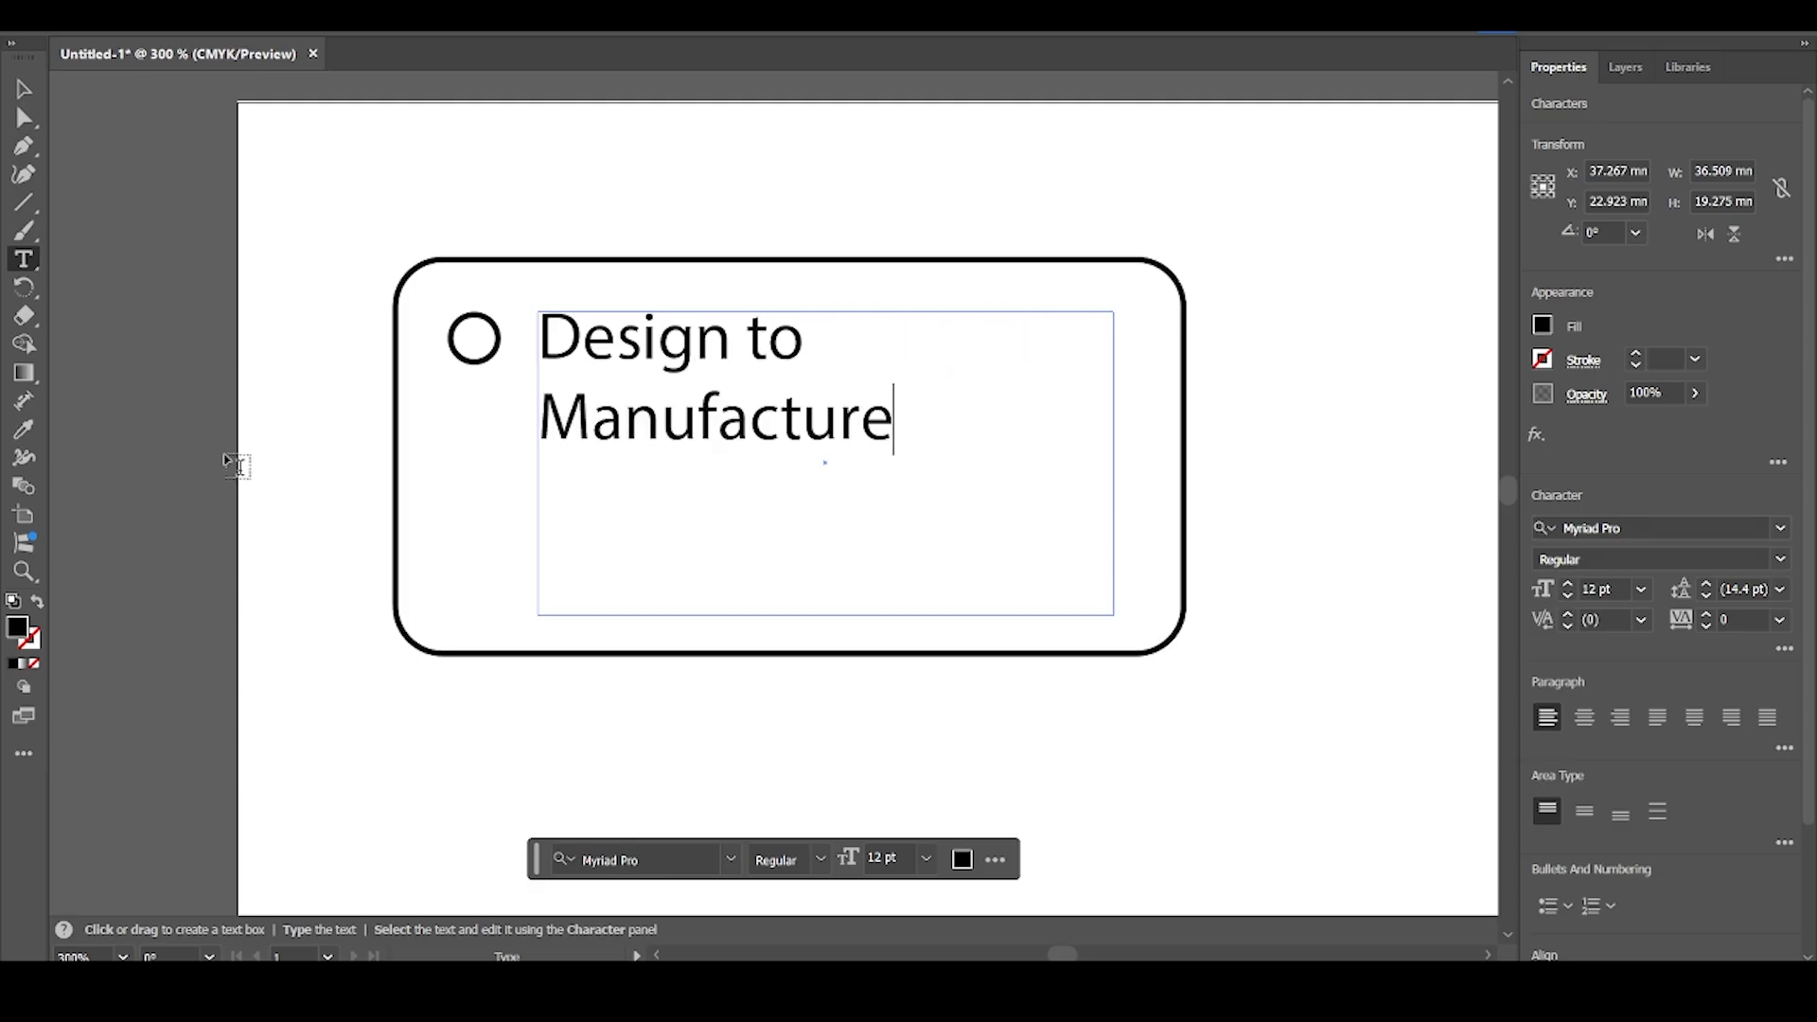
# Set the "Design to Manufacture" text to 16 pt and center-align its paragraph
pyautogui.moveTo(893, 427); pyautogui.dragTo(535, 339)
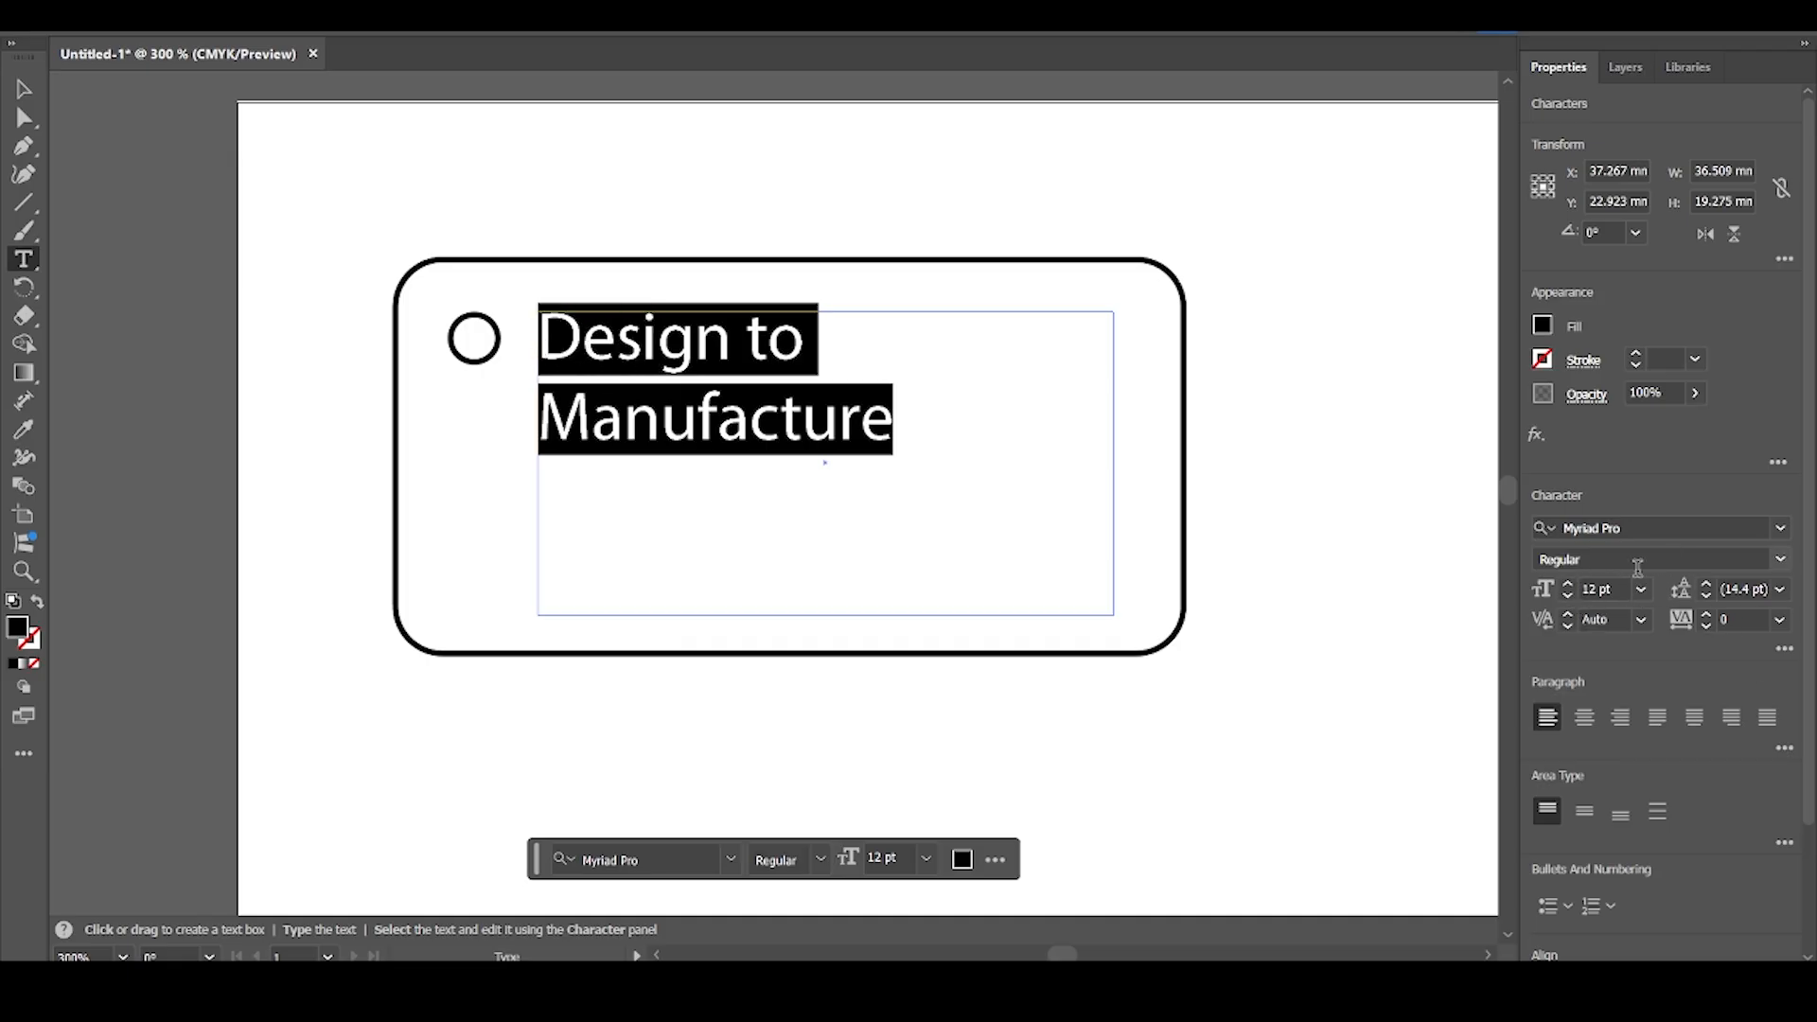
pyautogui.click(1567, 583)
pyautogui.click(1567, 583)
pyautogui.click(1568, 584)
pyautogui.click(1567, 583)
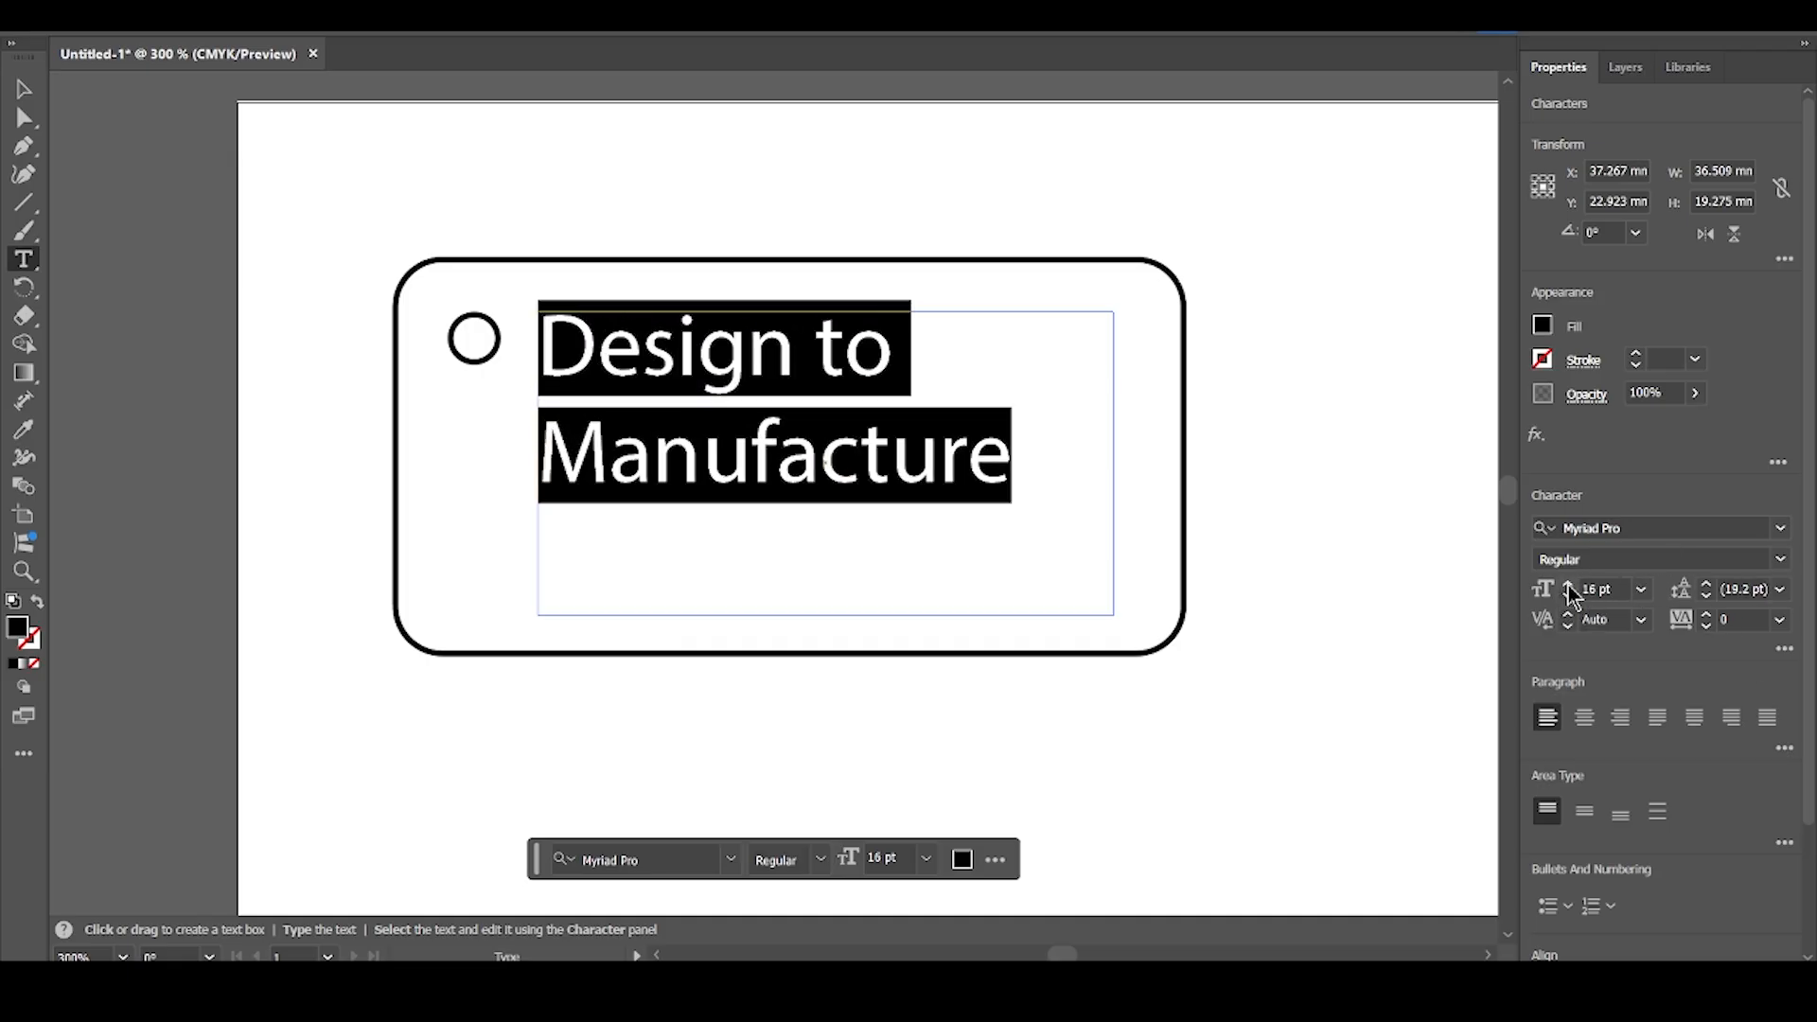
pyautogui.click(1585, 719)
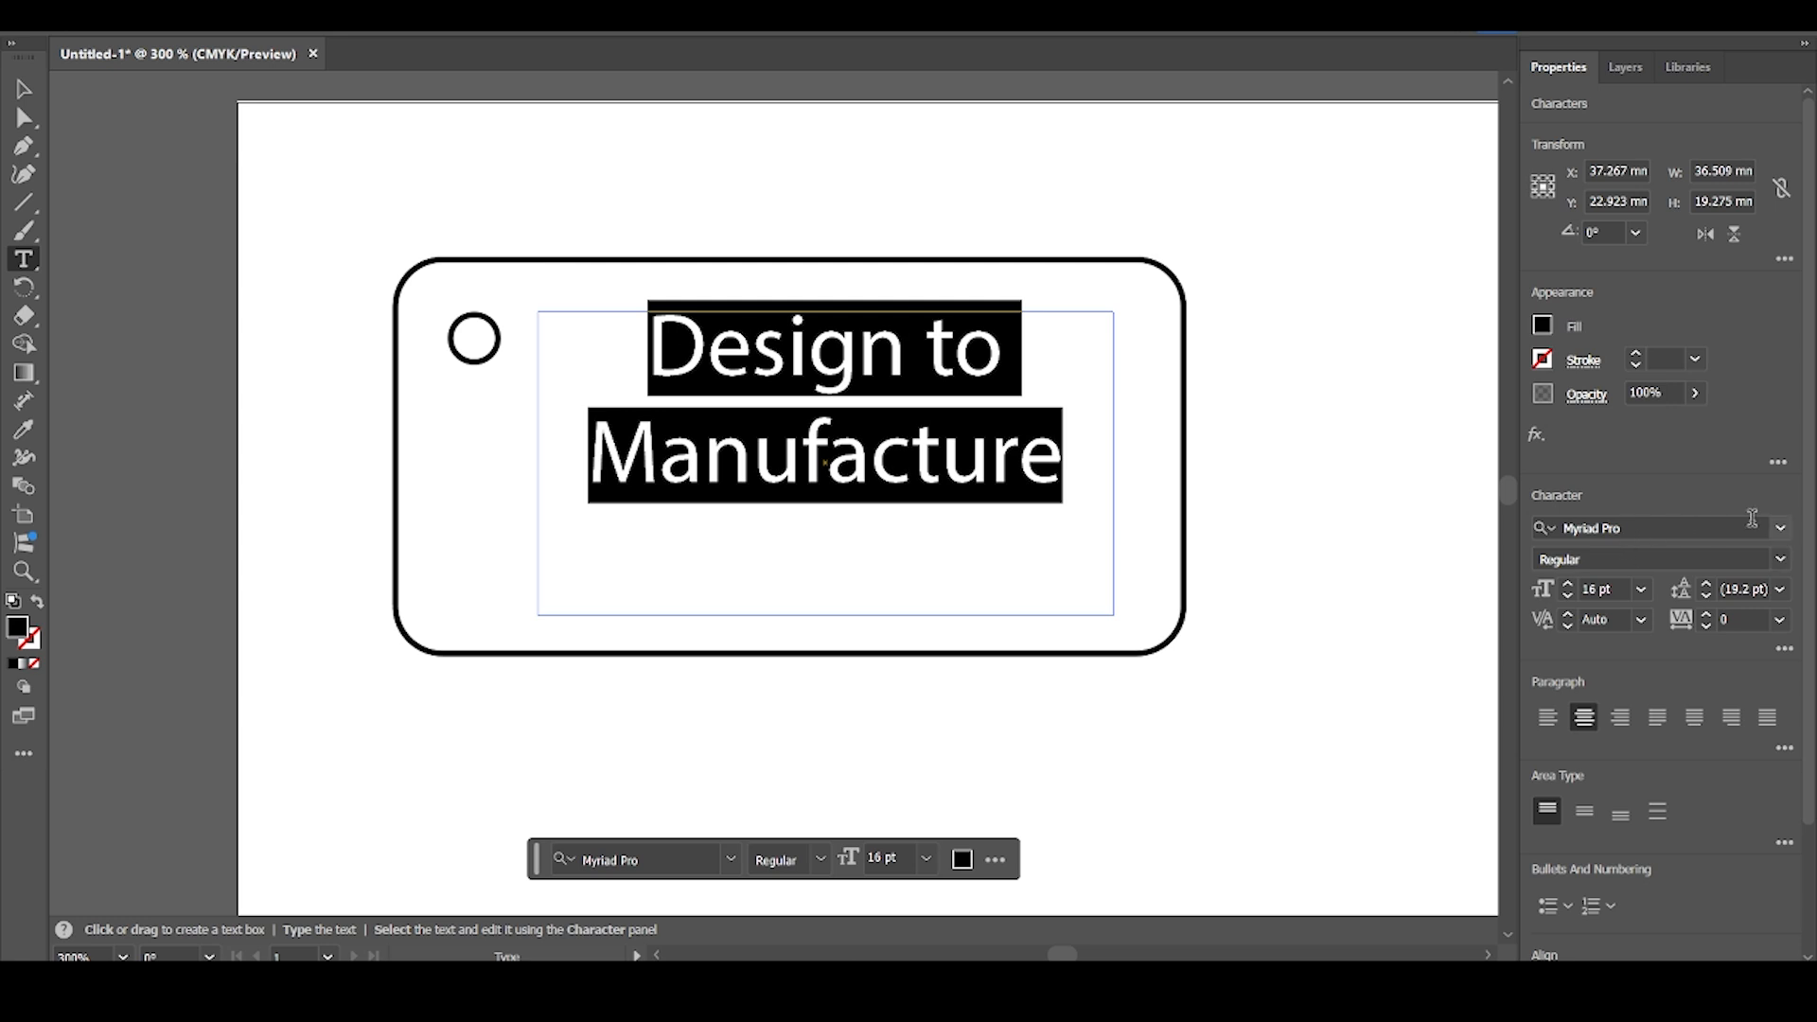
# Change the text's font to Old English Text MT and increase its size to 19 pt
pyautogui.click(1780, 528)
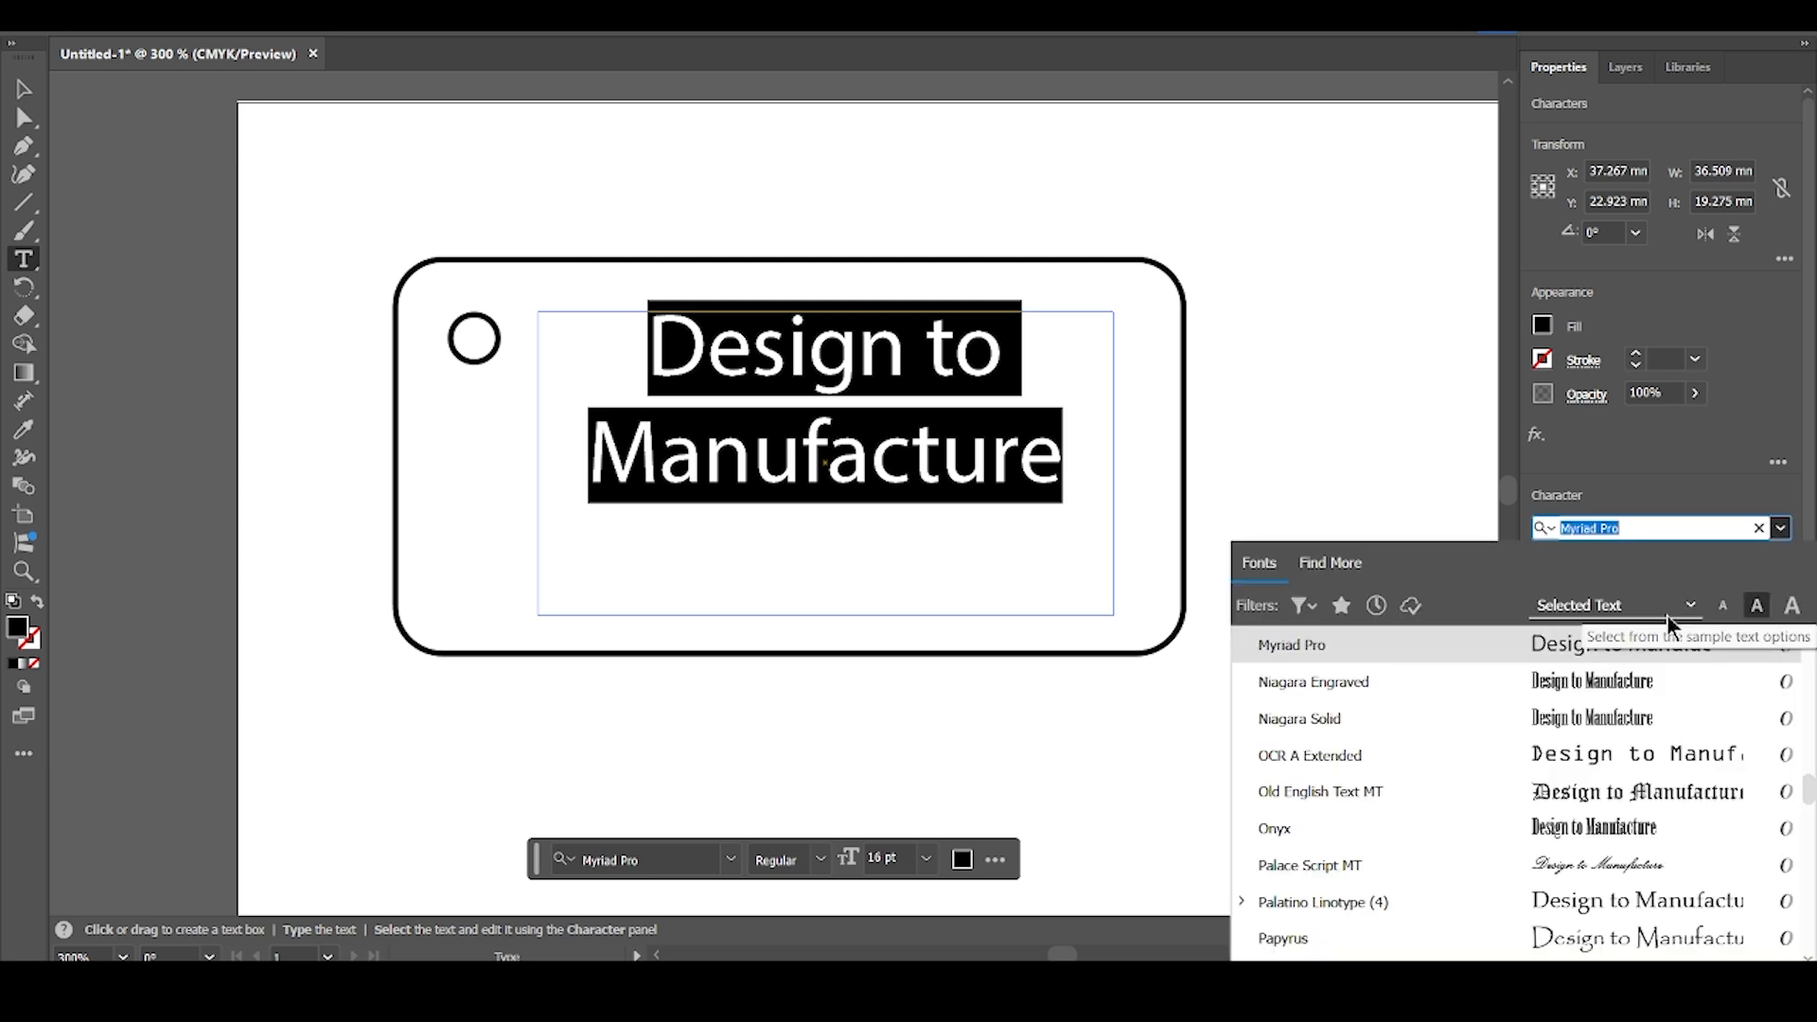
pyautogui.click(1622, 793)
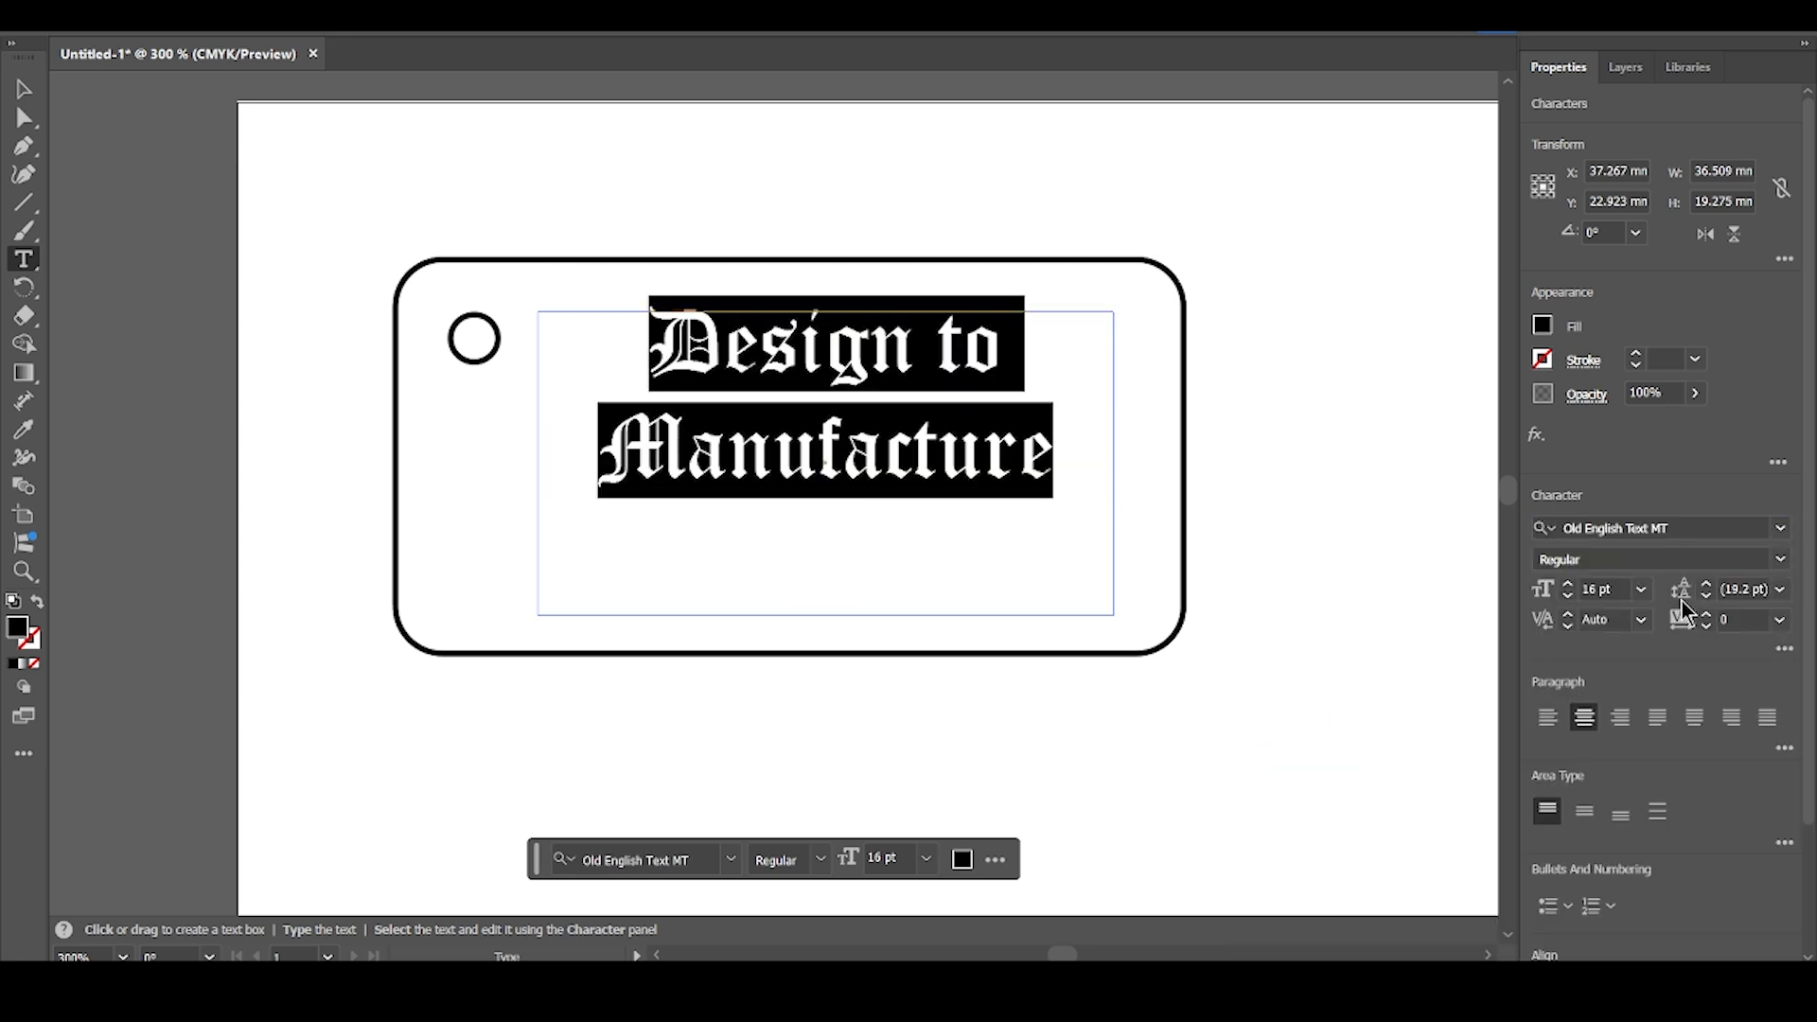
pyautogui.click(1567, 585)
pyautogui.click(1567, 585)
pyautogui.click(1566, 585)
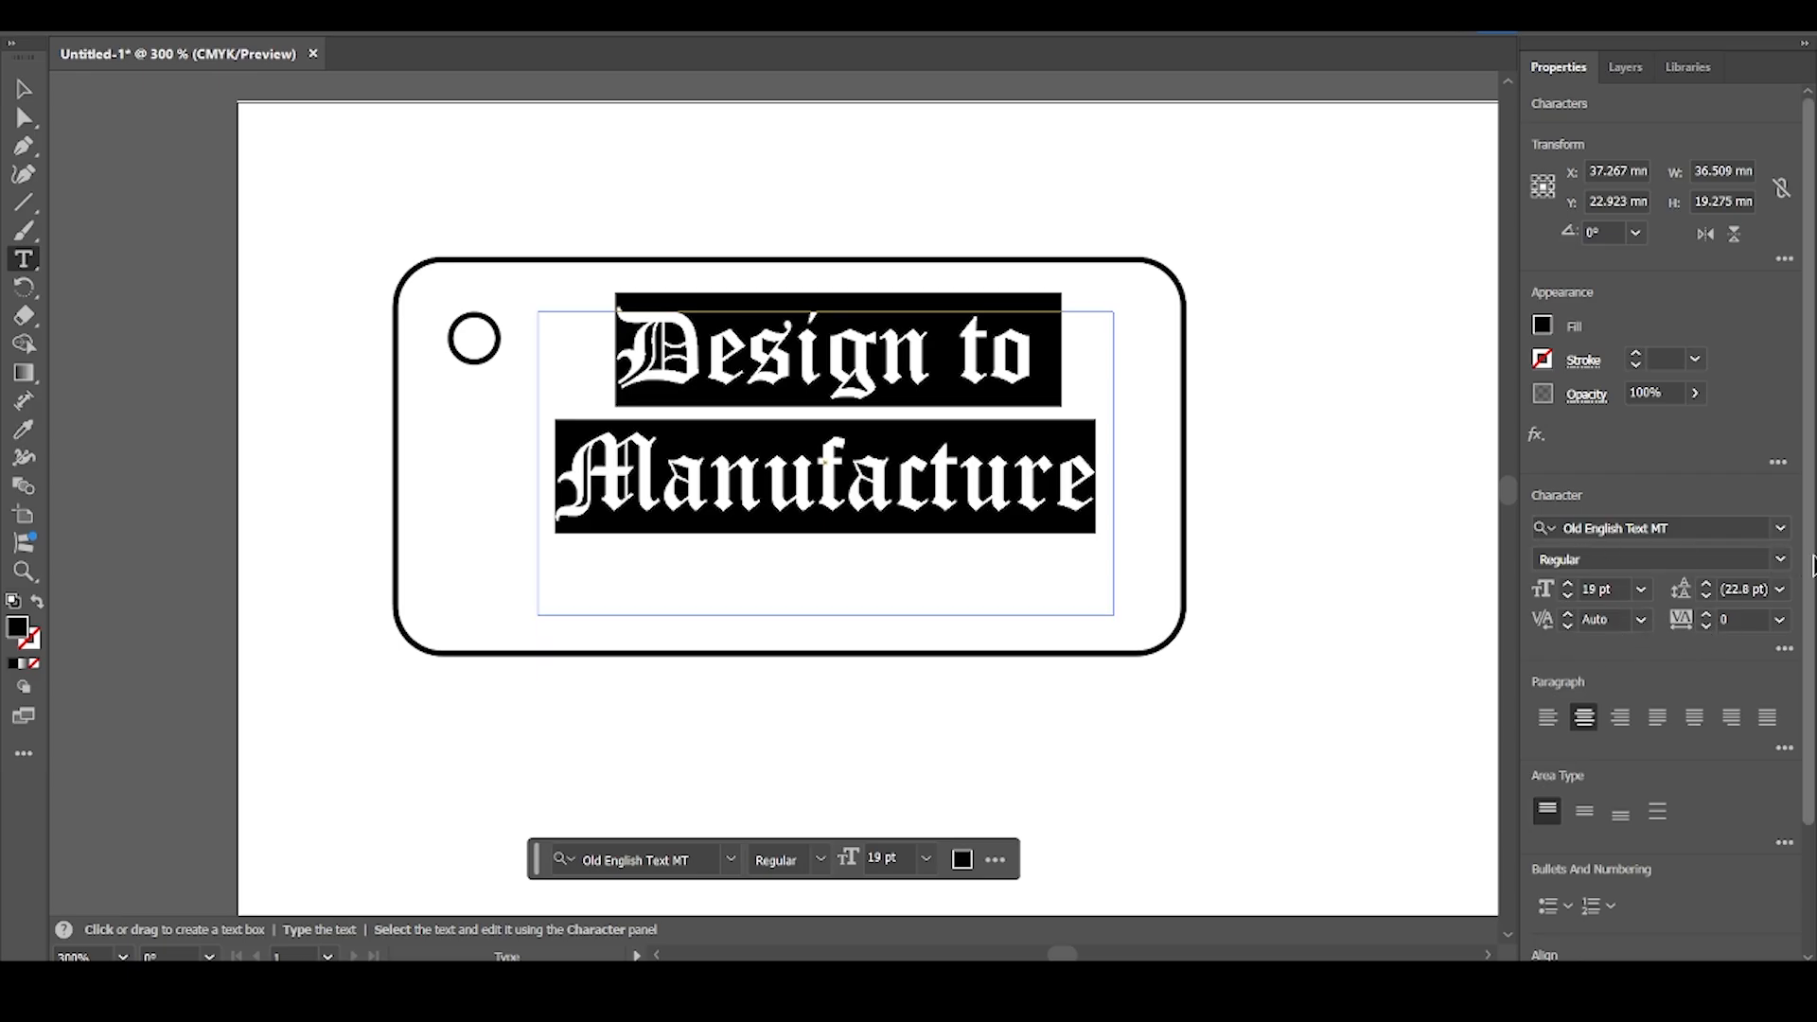
# Set the font size of the selected text to 20 pt
pyautogui.click(1783, 568)
pyautogui.click(1618, 588)
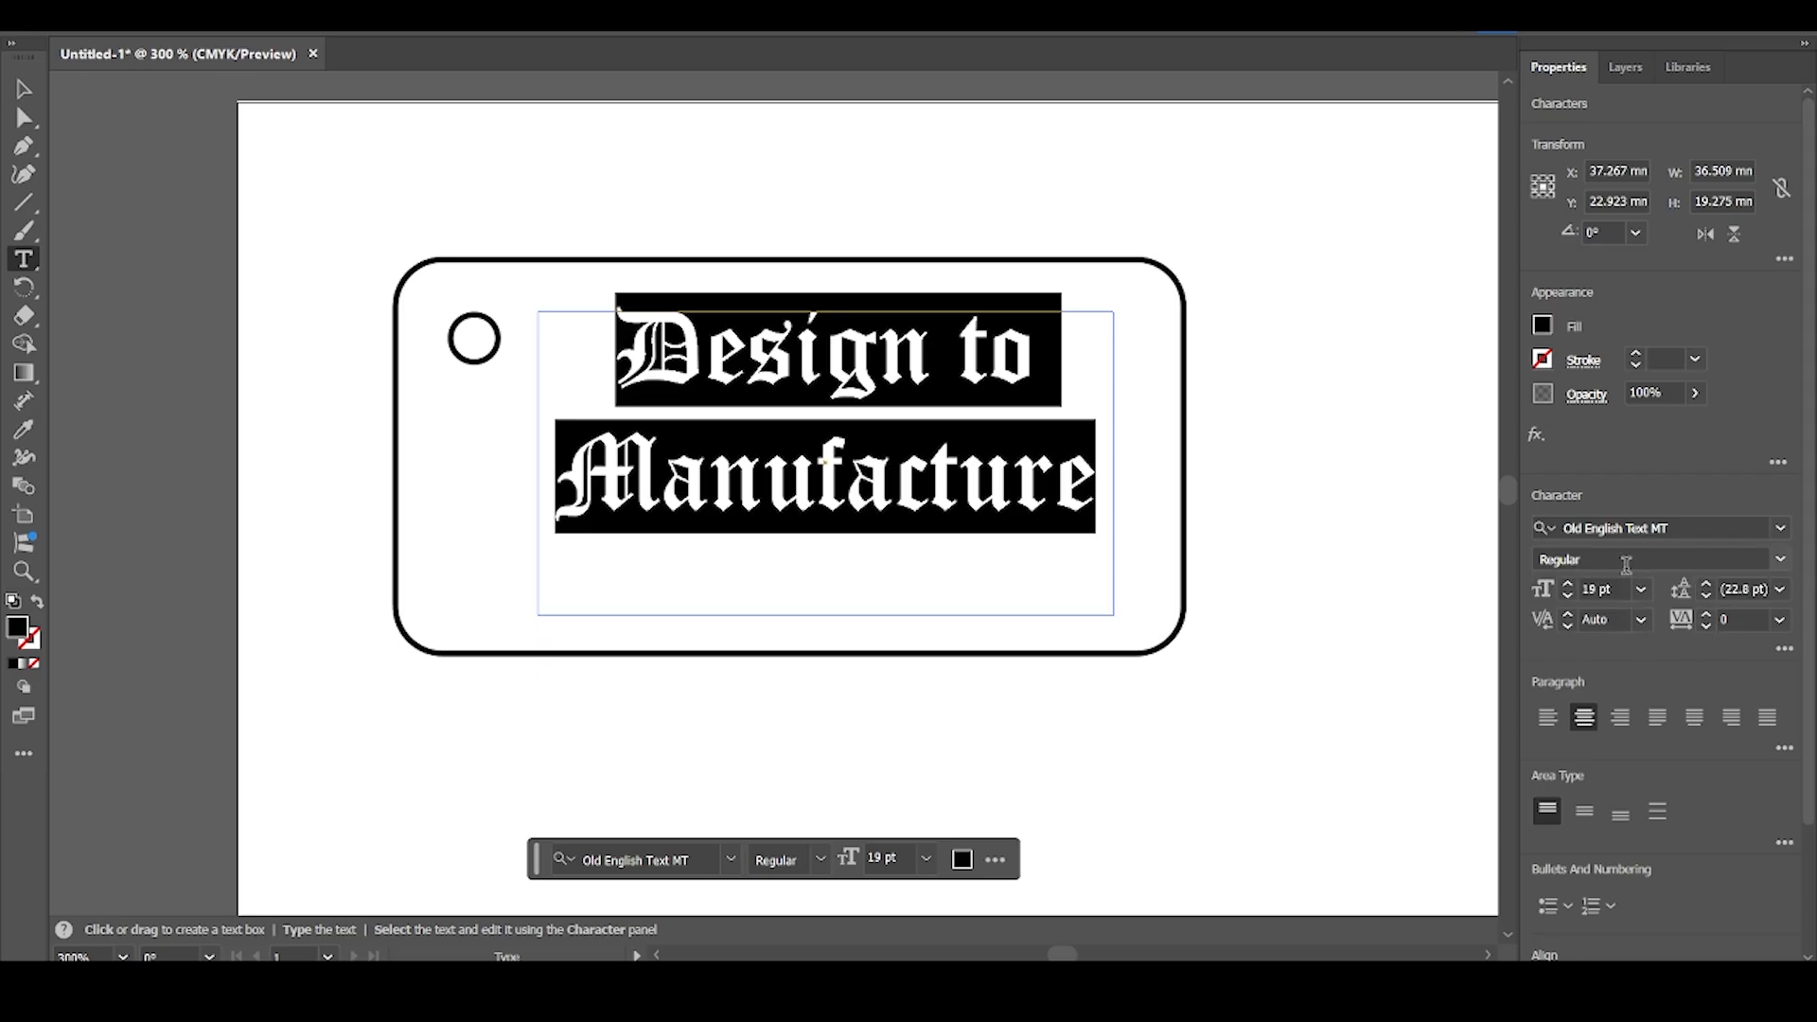
pyautogui.click(1601, 561)
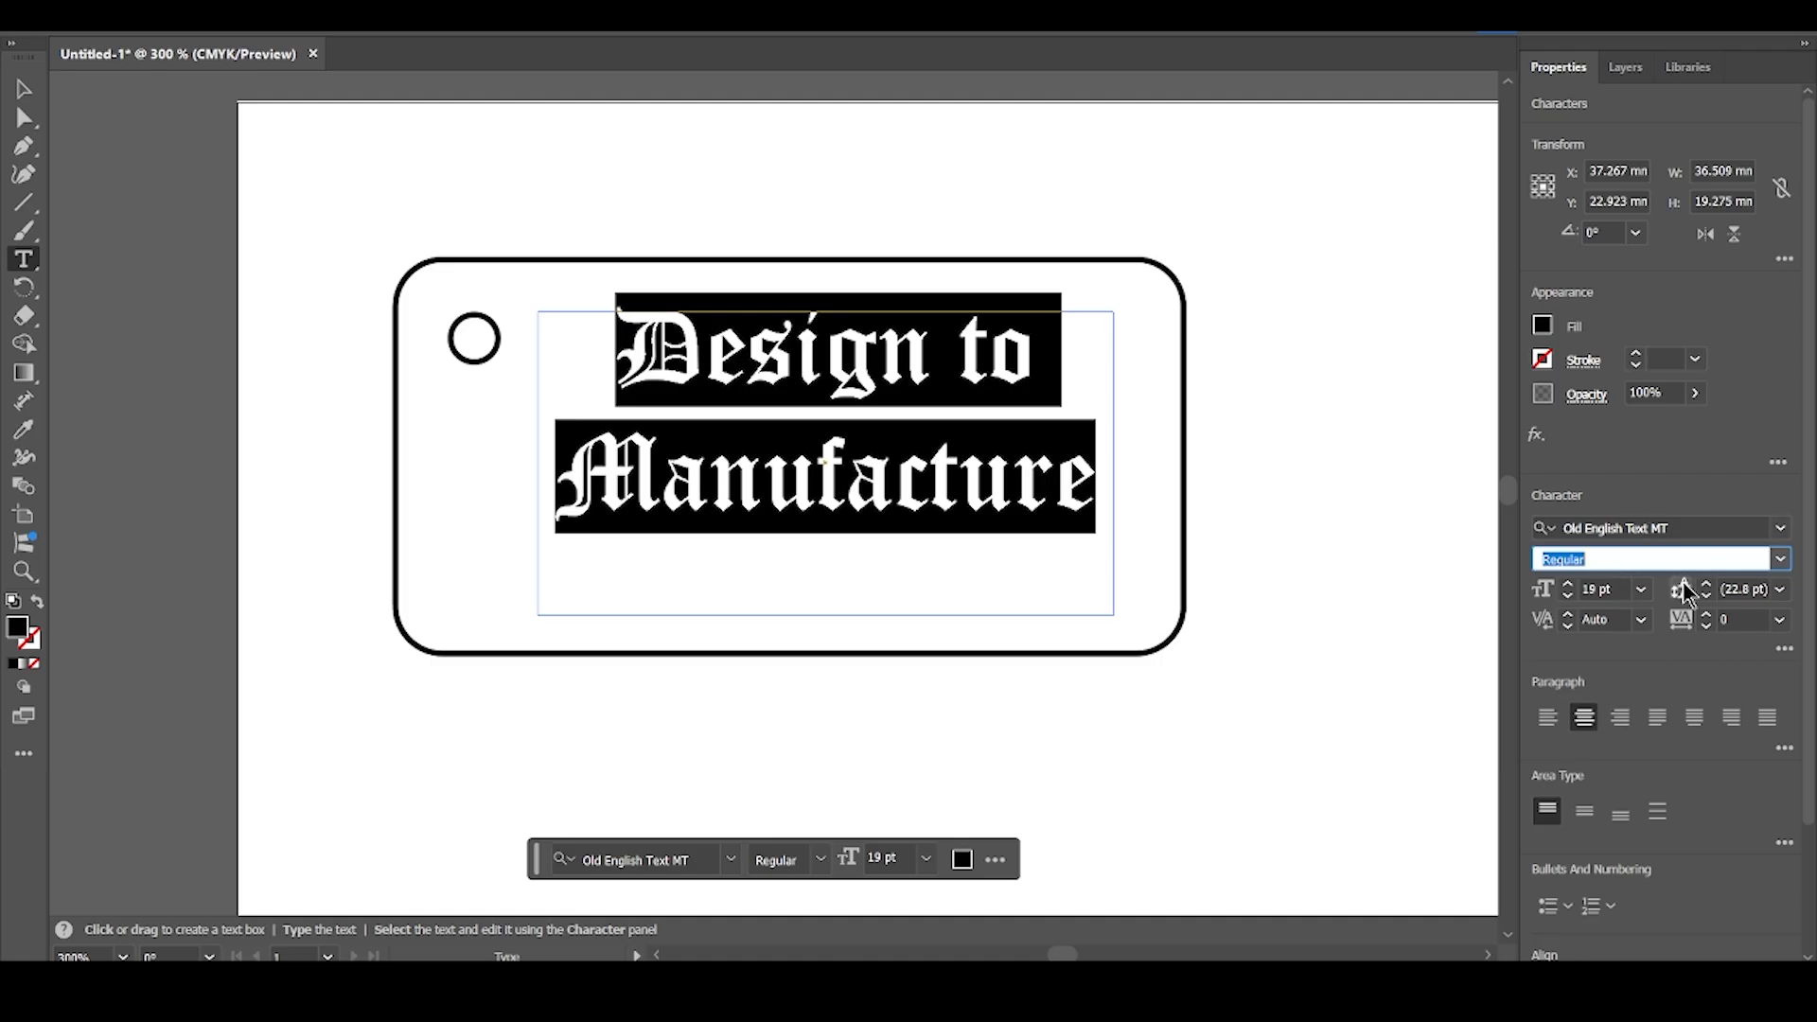
pyautogui.click(1609, 590)
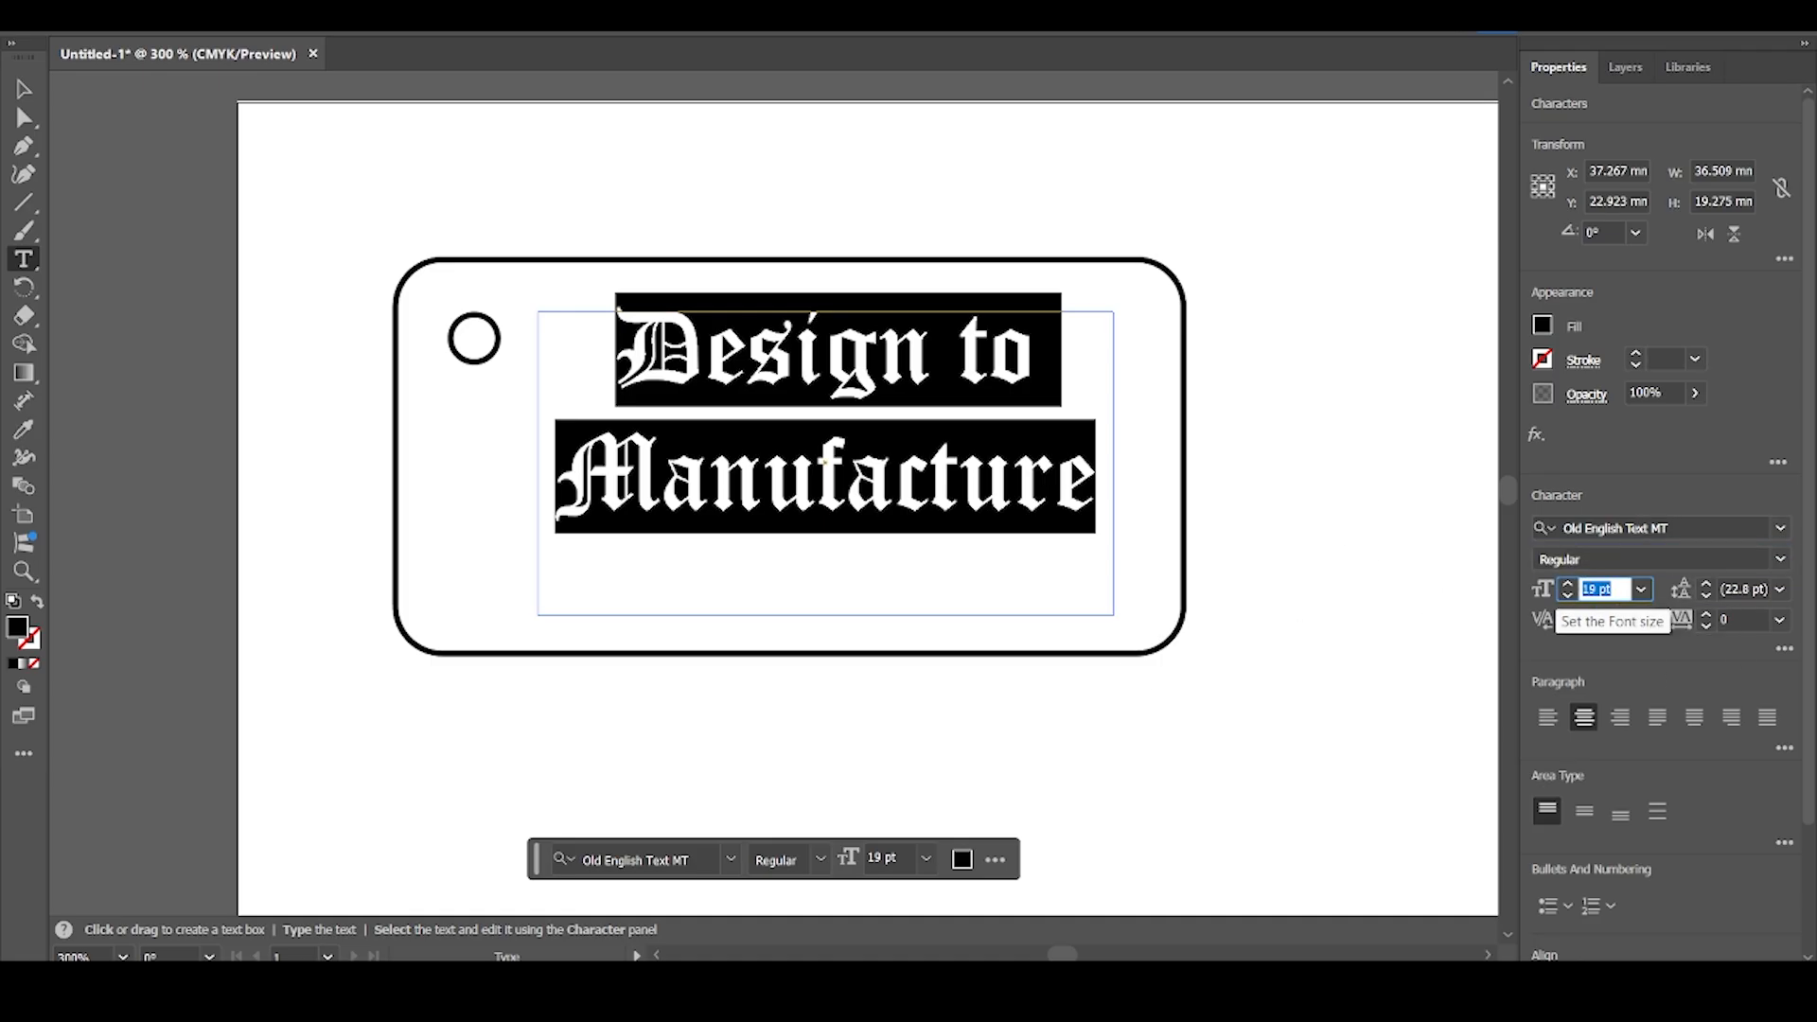
pyautogui.press('Return')
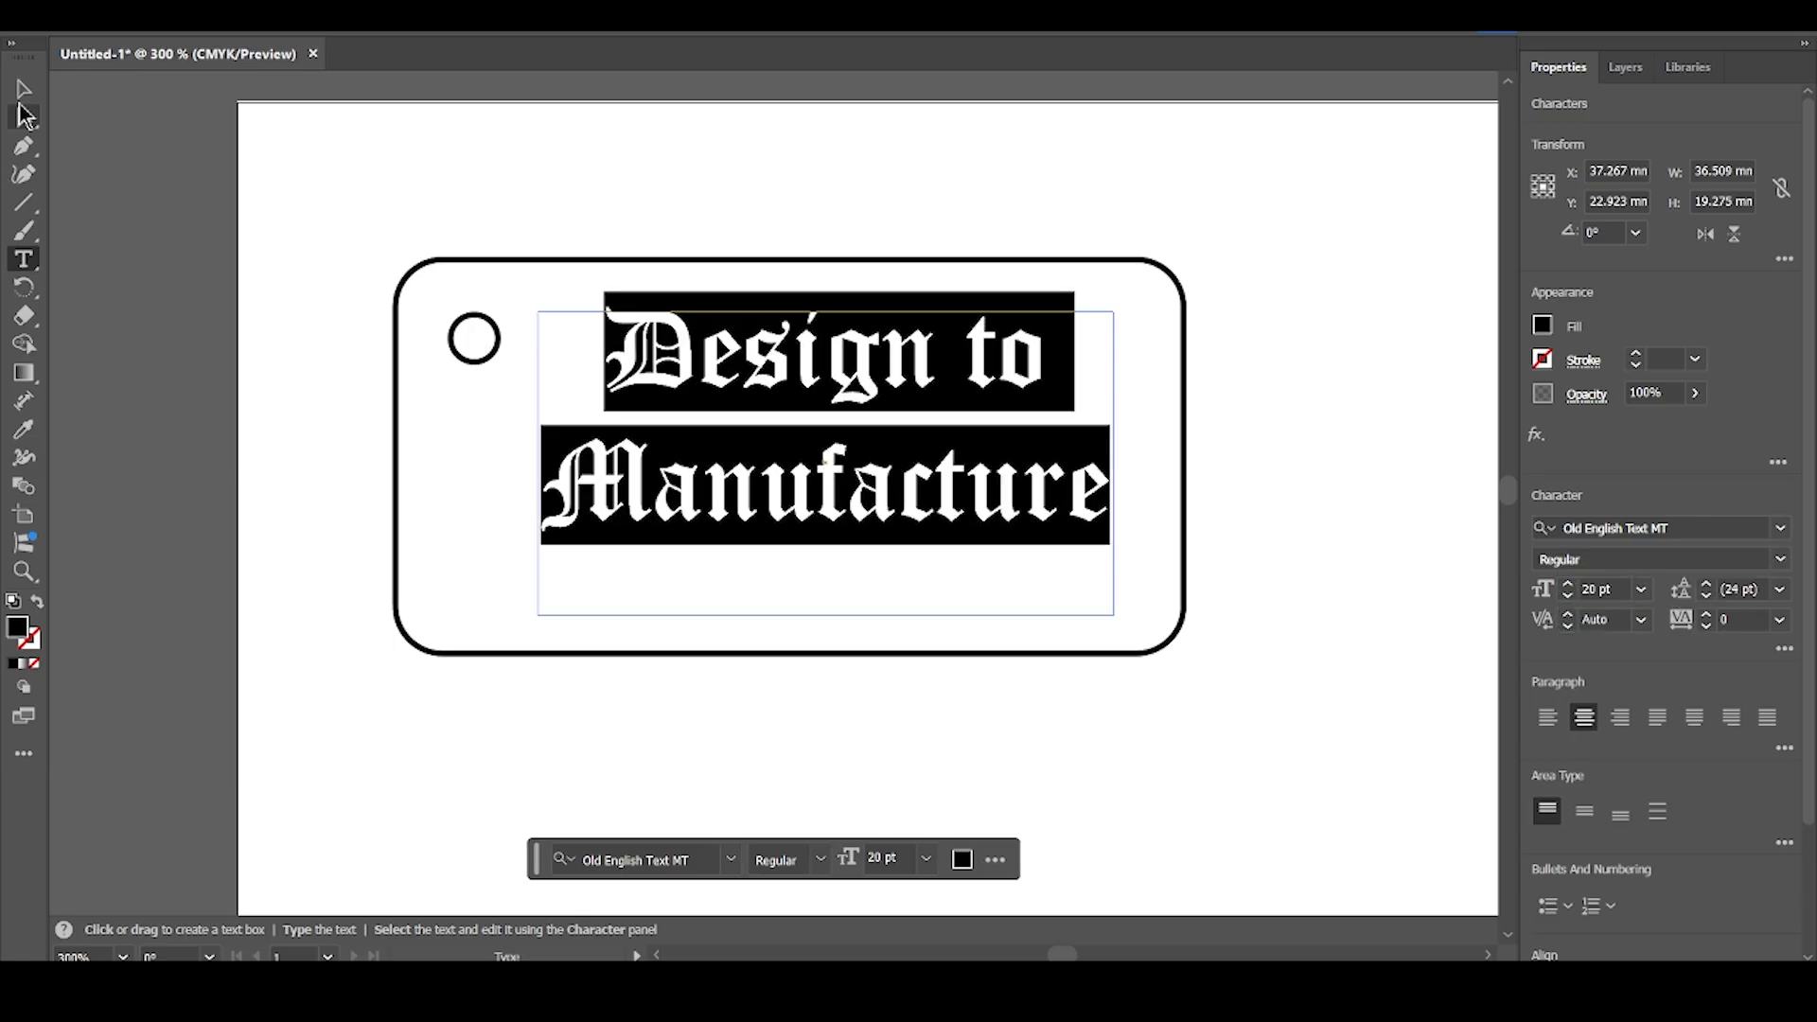
# Move the text block slightly left and down so it sits centered within the rounded rectangle, and deselect it
pyautogui.scroll(-3, 1613, 776)
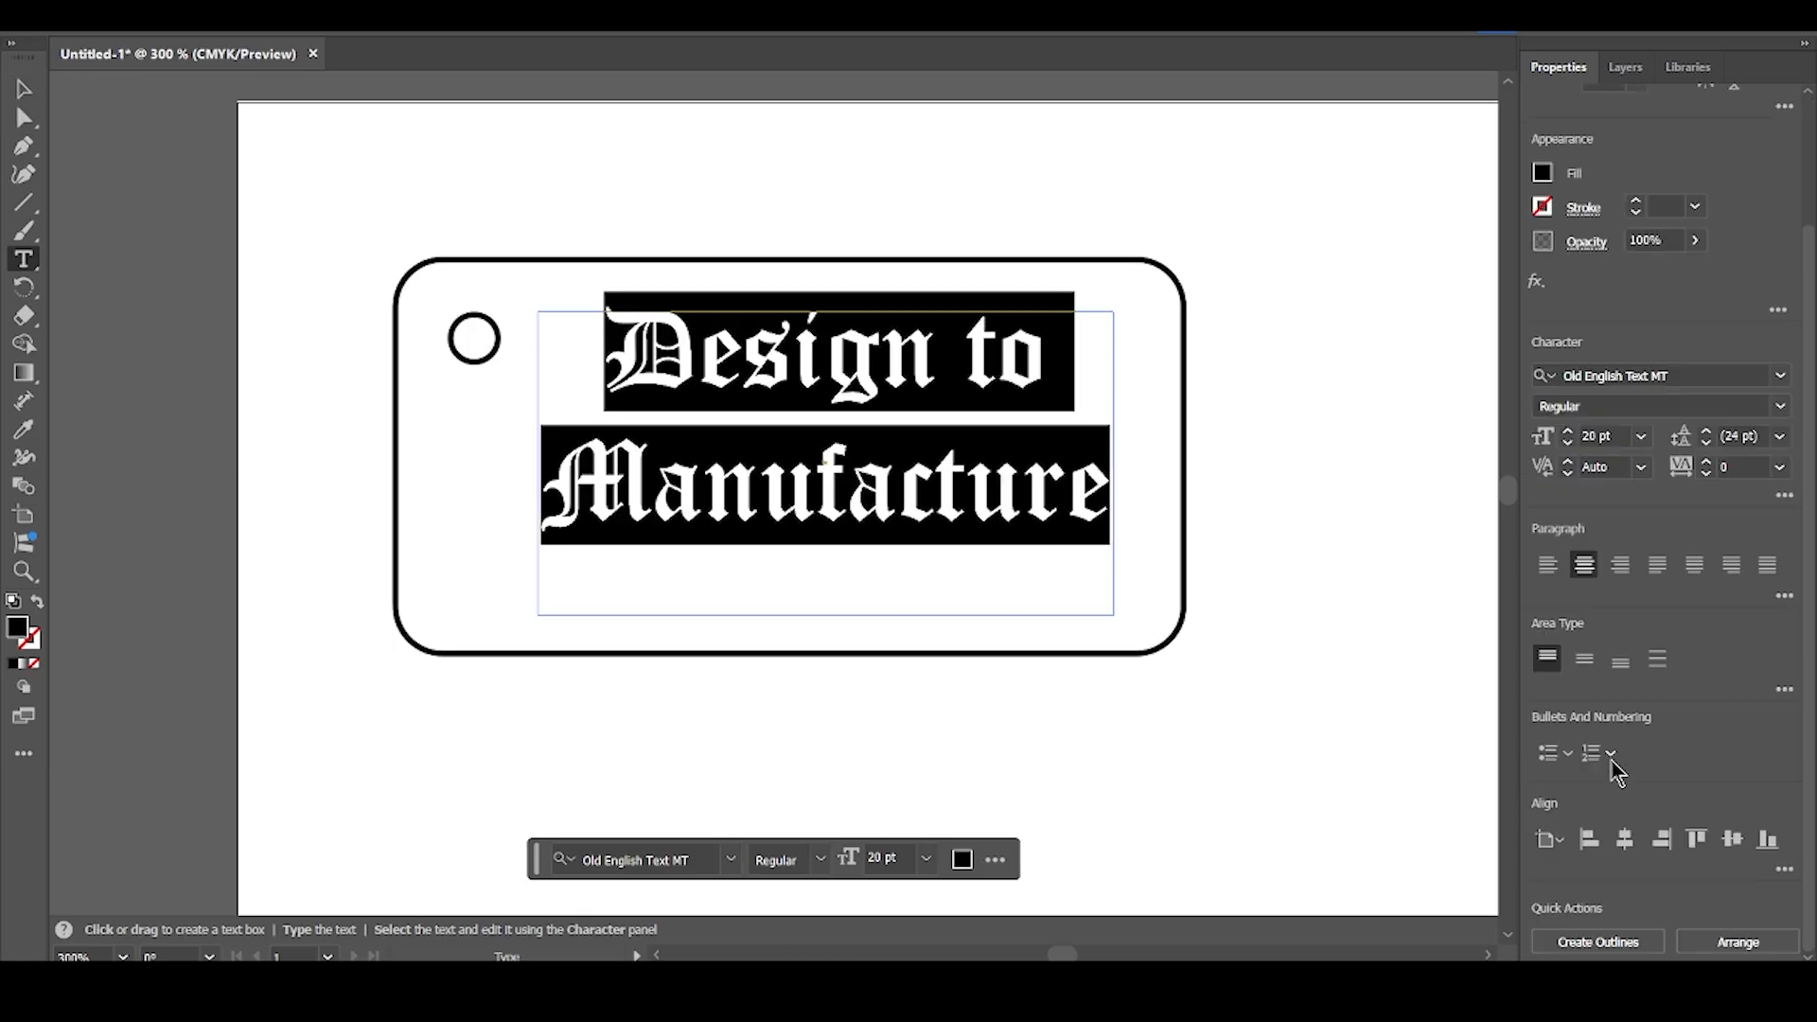
pyautogui.scroll(3, 1609, 828)
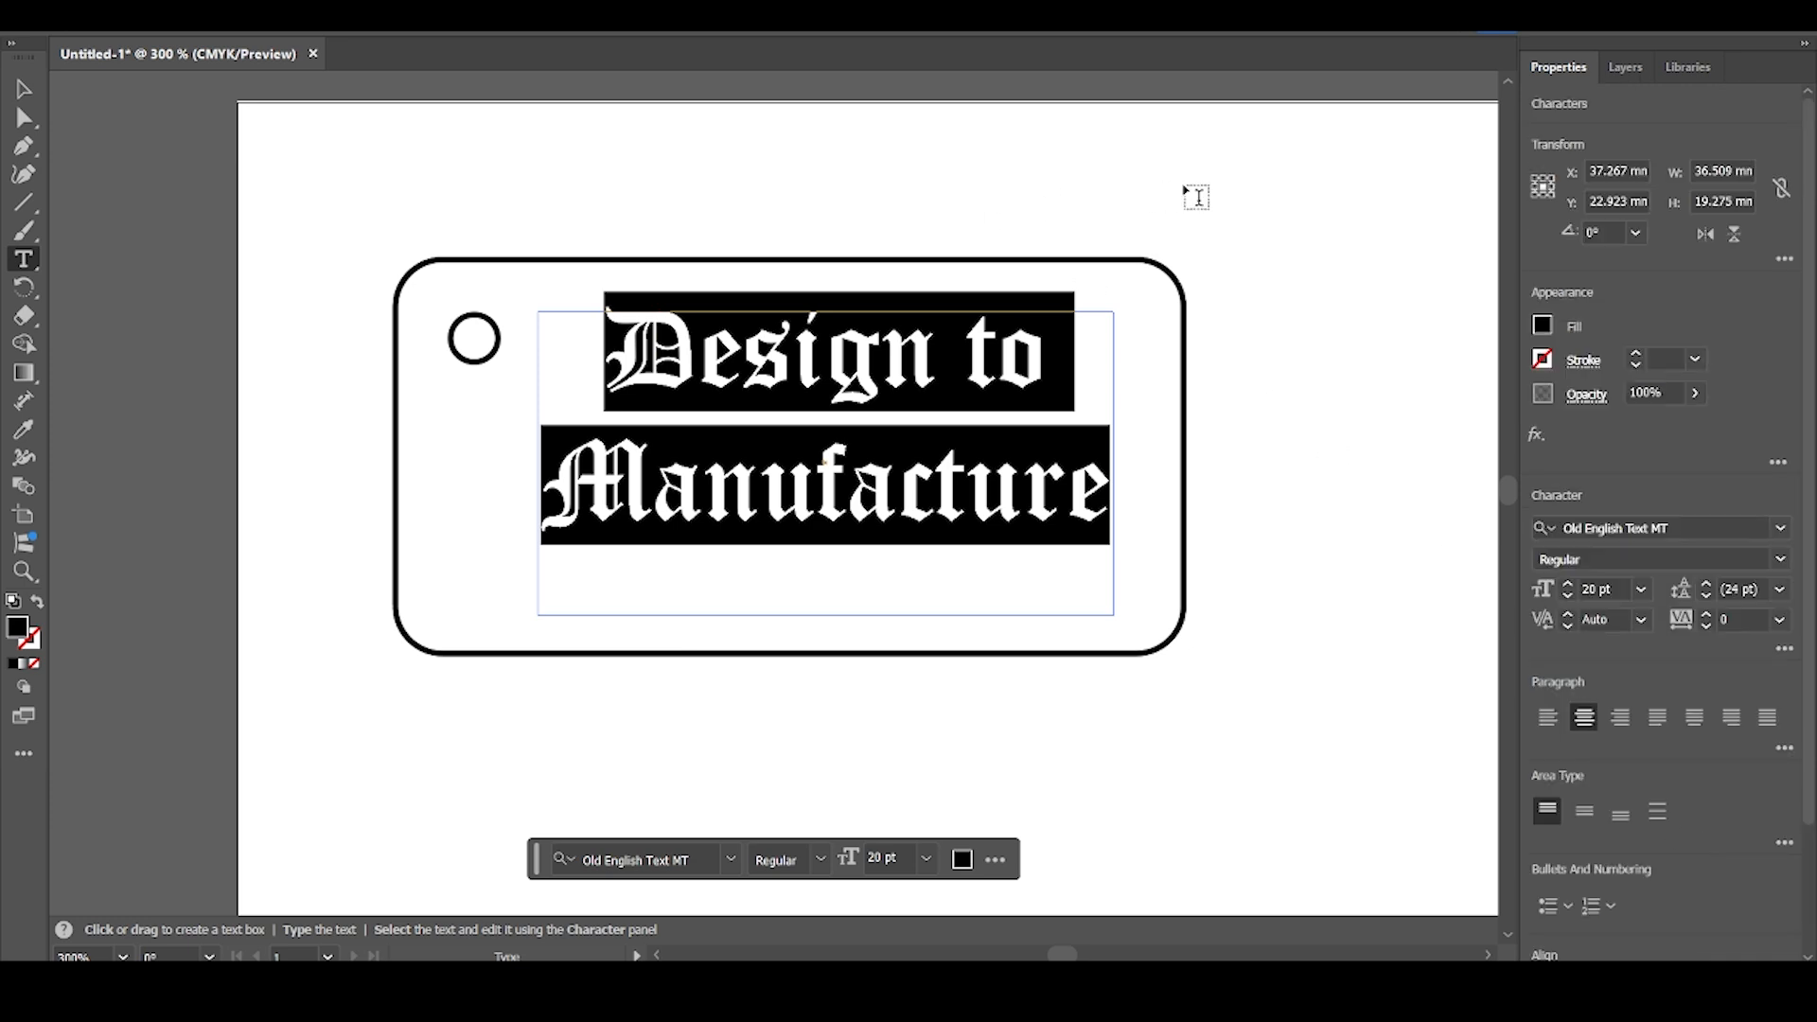
pyautogui.scroll(-3, 1384, 764)
pyautogui.scroll(-3, 1552, 811)
pyautogui.scroll(5, 1343, 496)
pyautogui.click(1317, 352)
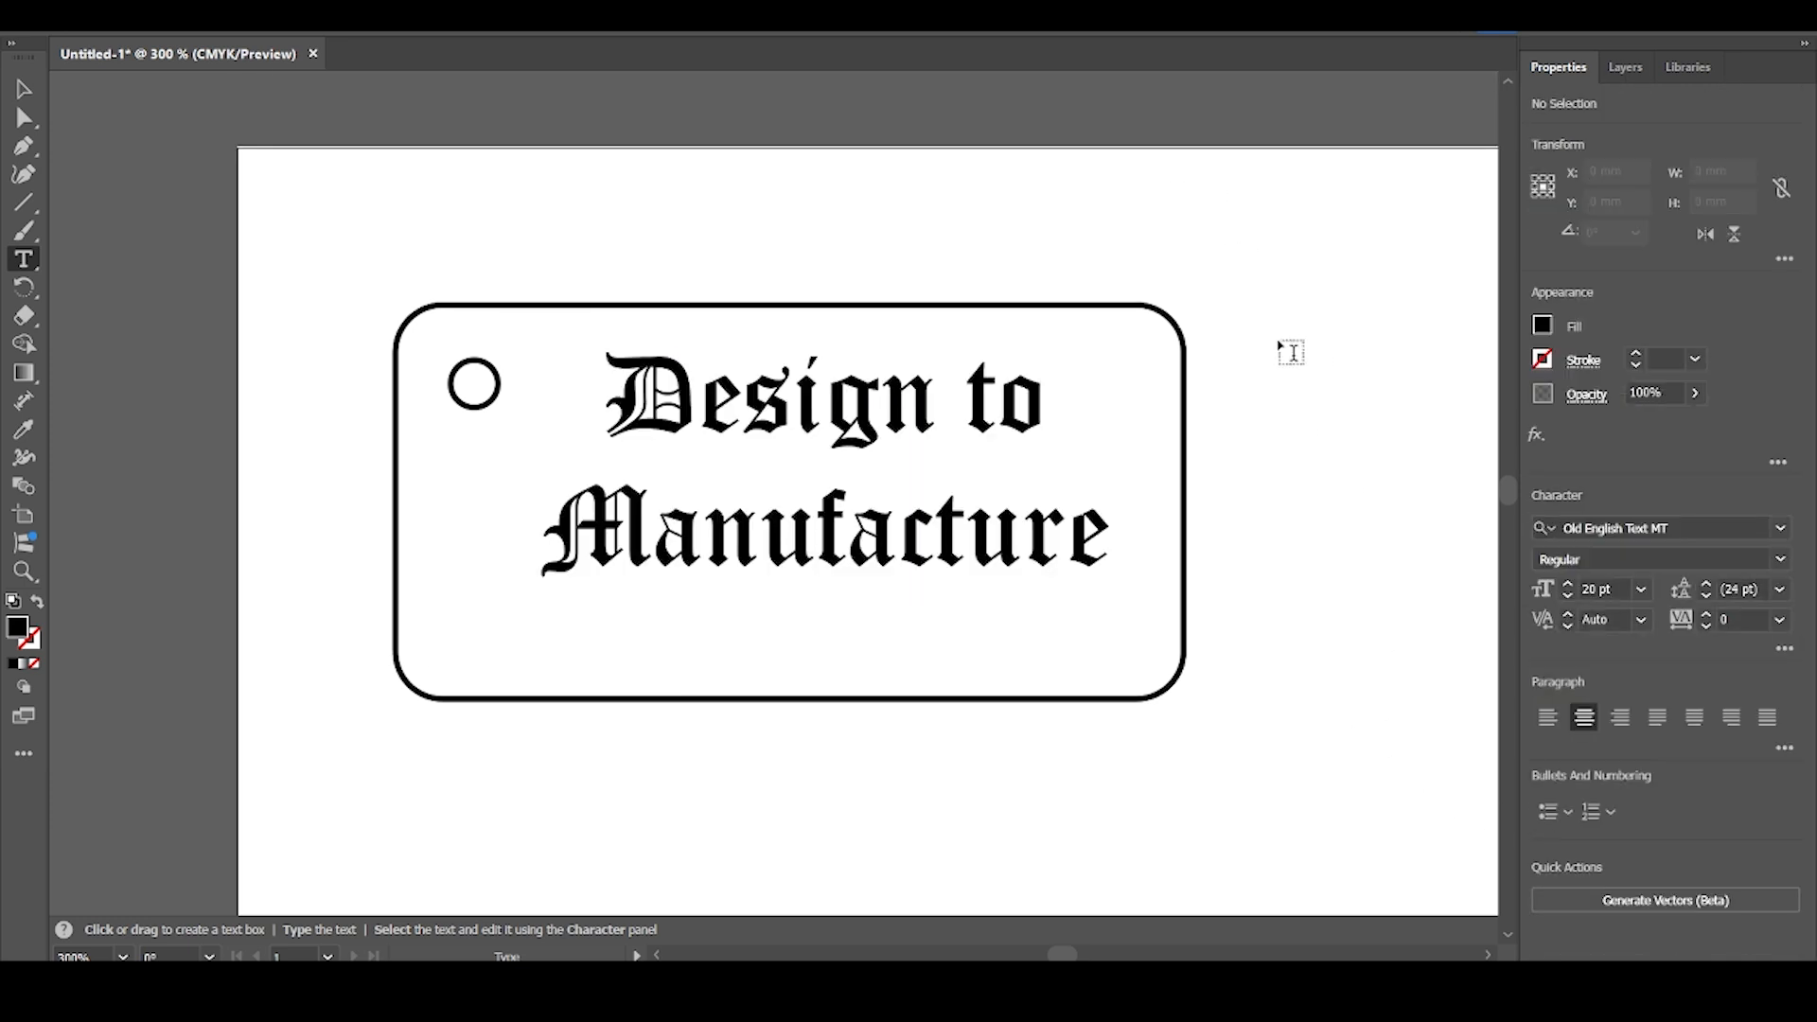
pyautogui.click(24, 88)
pyautogui.moveTo(857, 463)
pyautogui.mouseDown()
pyautogui.moveTo(829, 505)
pyautogui.moveTo(863, 445)
pyautogui.moveTo(836, 475)
pyautogui.moveTo(831, 434)
pyautogui.moveTo(767, 421)
pyautogui.moveTo(805, 409)
pyautogui.moveTo(866, 478)
pyautogui.moveTo(835, 465)
pyautogui.mouseUp()
pyautogui.click(851, 194)
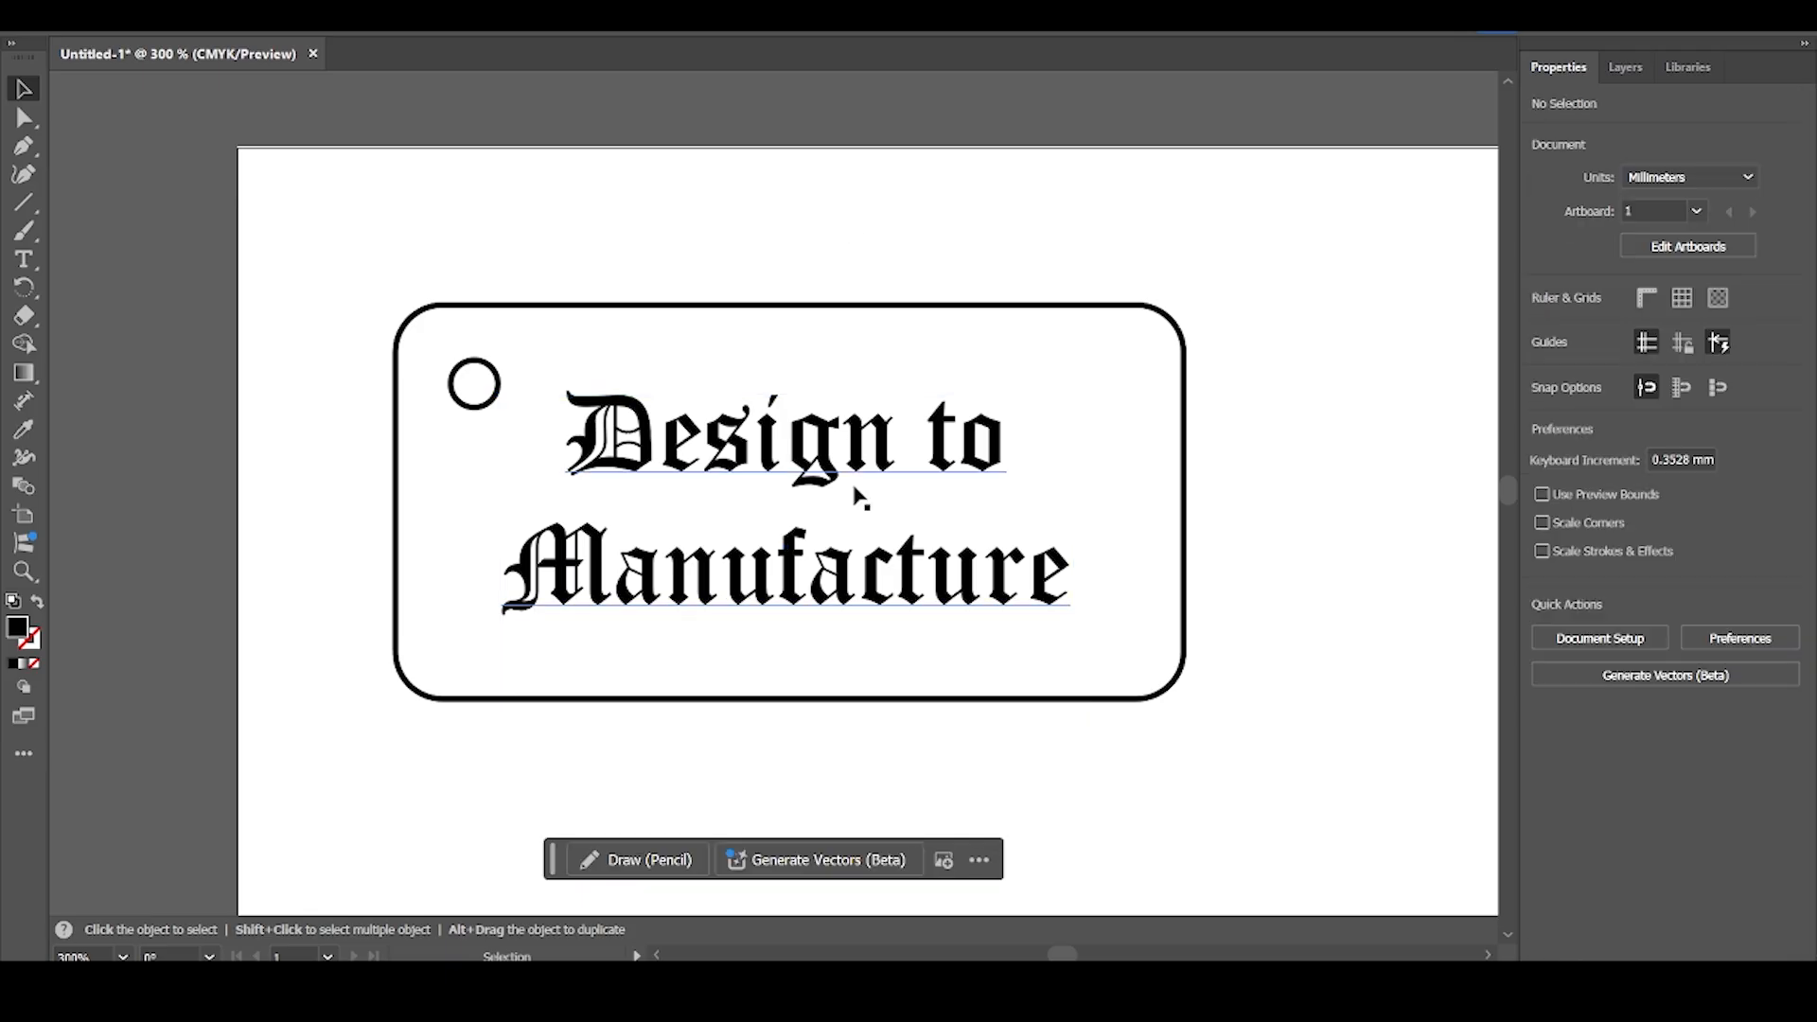